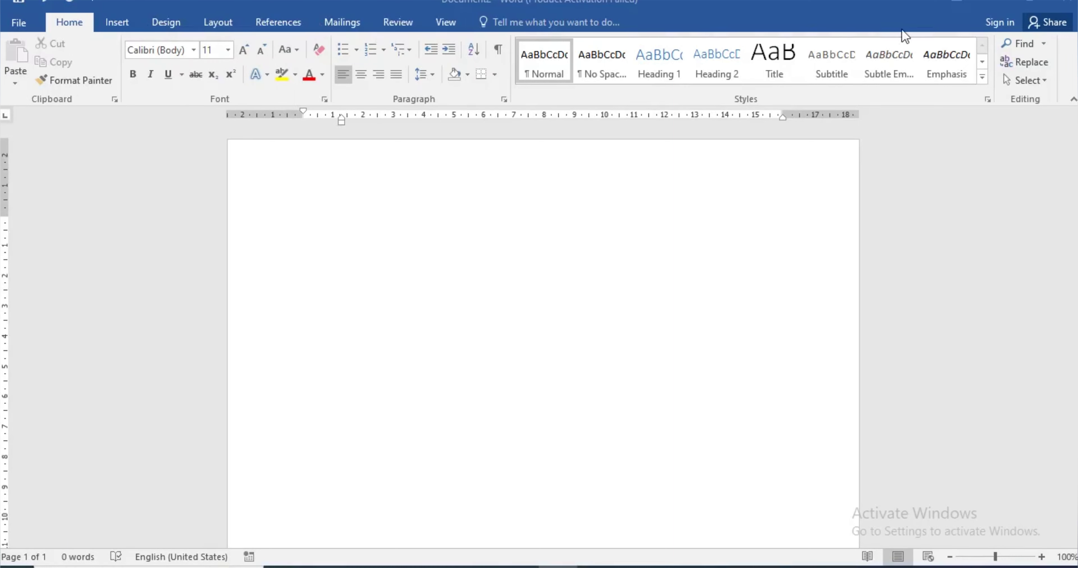
Step: Close Word without saving Document2, relaunch it with winword, and start a blank document
{"action": "left_click", "coordinate": [1068, 3]}
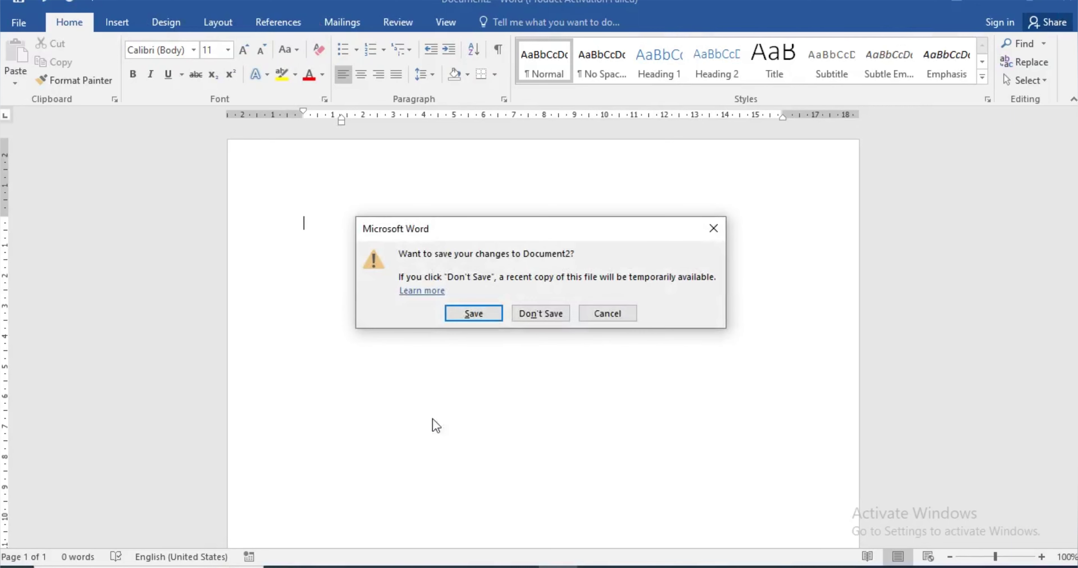
{"action": "left_click", "coordinate": [544, 311]}
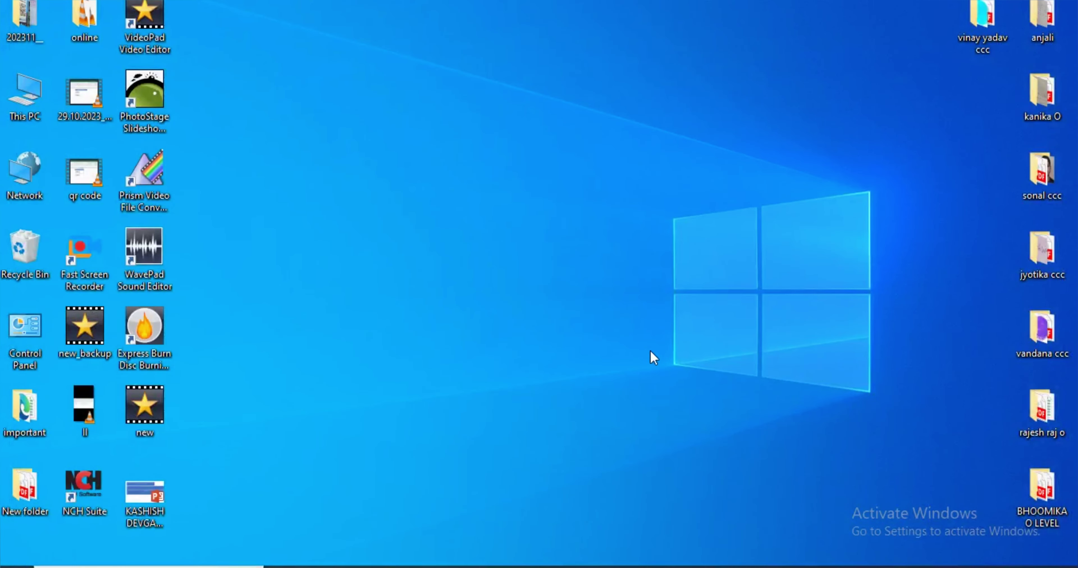
{"action": "key", "text": "super+r"}
{"action": "type", "text": "wi"}
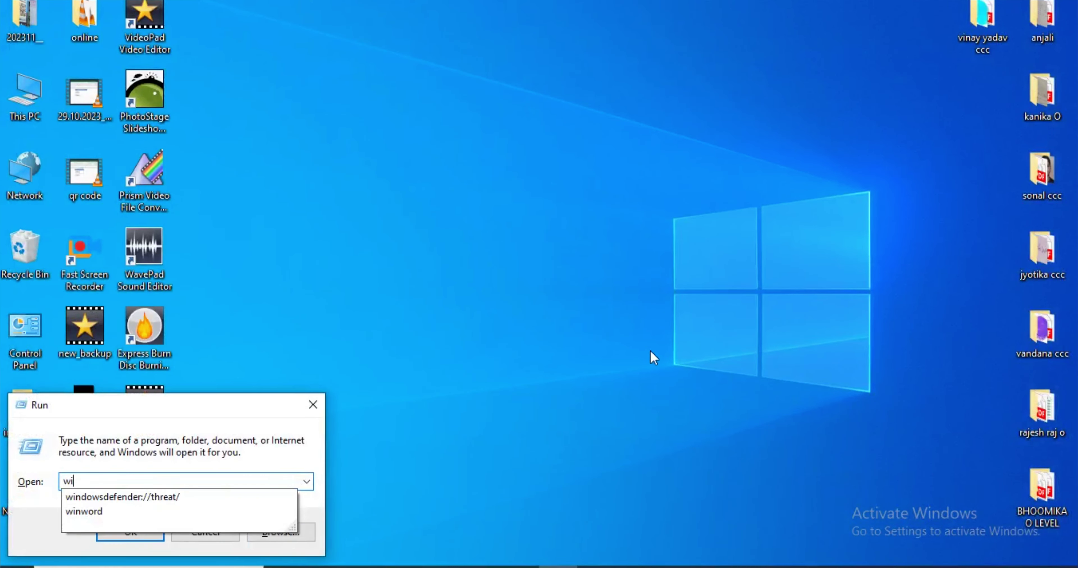
{"action": "type", "text": "nword"}
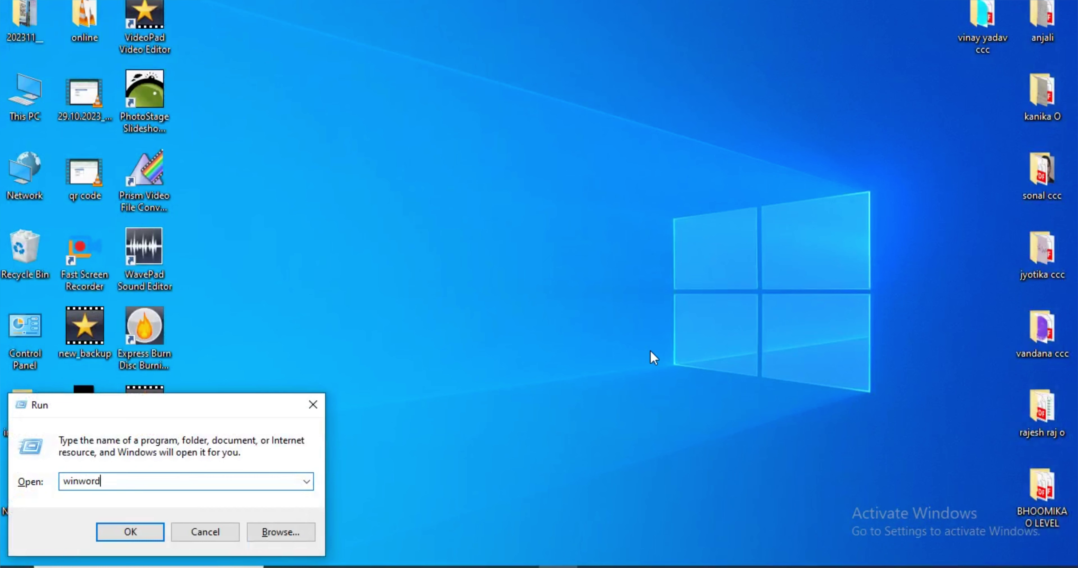
{"action": "key", "text": "Return"}
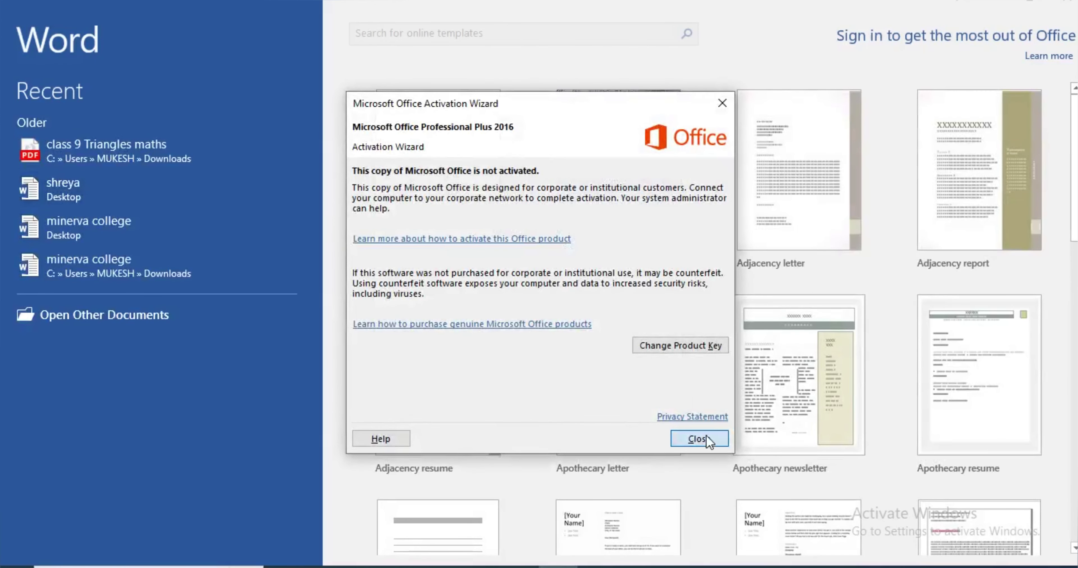
{"action": "left_click", "coordinate": [706, 436]}
{"action": "left_click", "coordinate": [438, 197]}
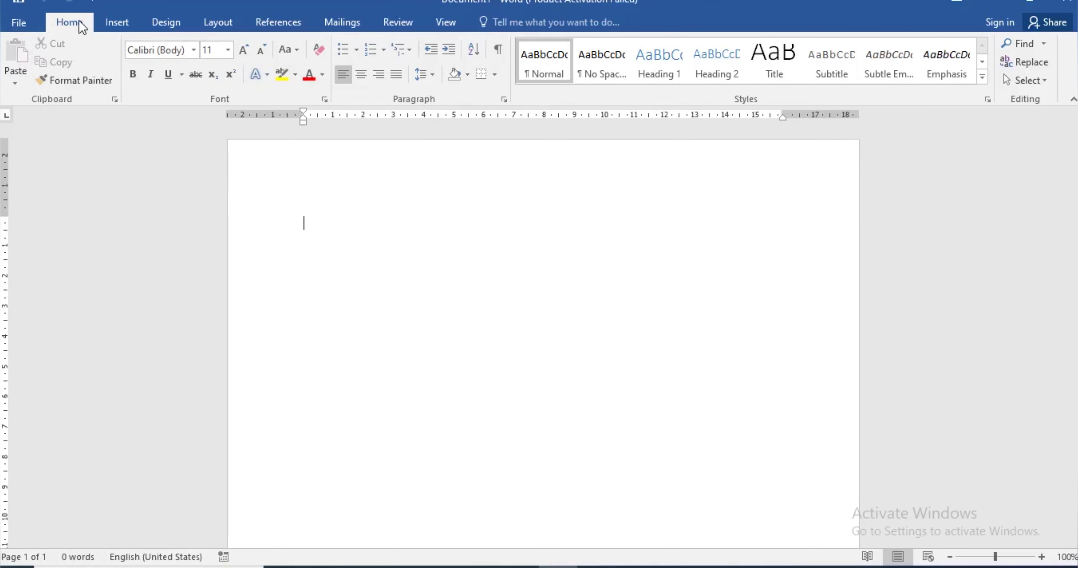
{"action": "left_click", "coordinate": [121, 23]}
{"action": "left_click", "coordinate": [171, 24]}
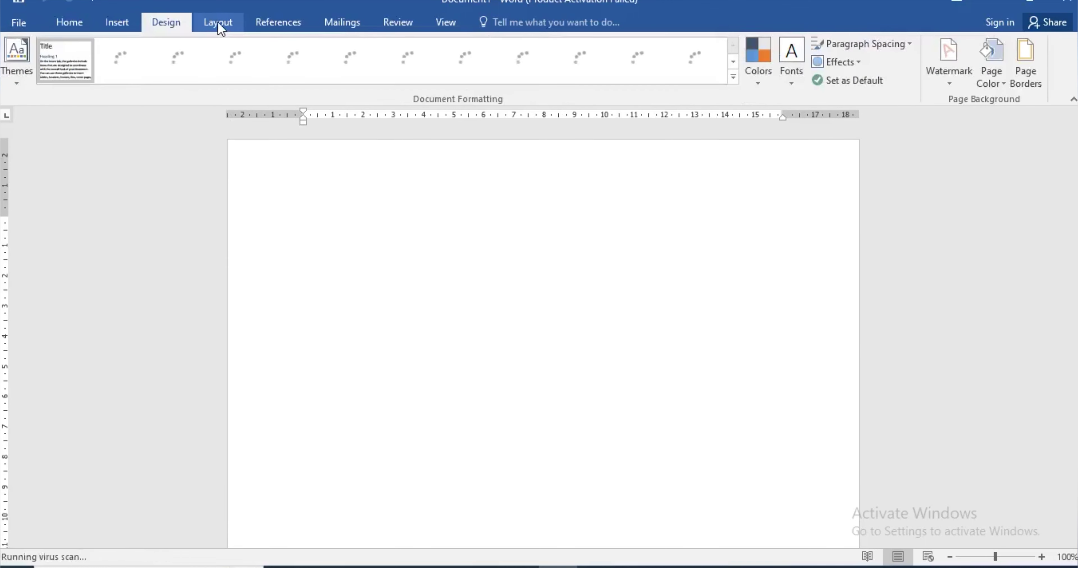
{"action": "left_click", "coordinate": [219, 26]}
{"action": "left_click", "coordinate": [260, 21]}
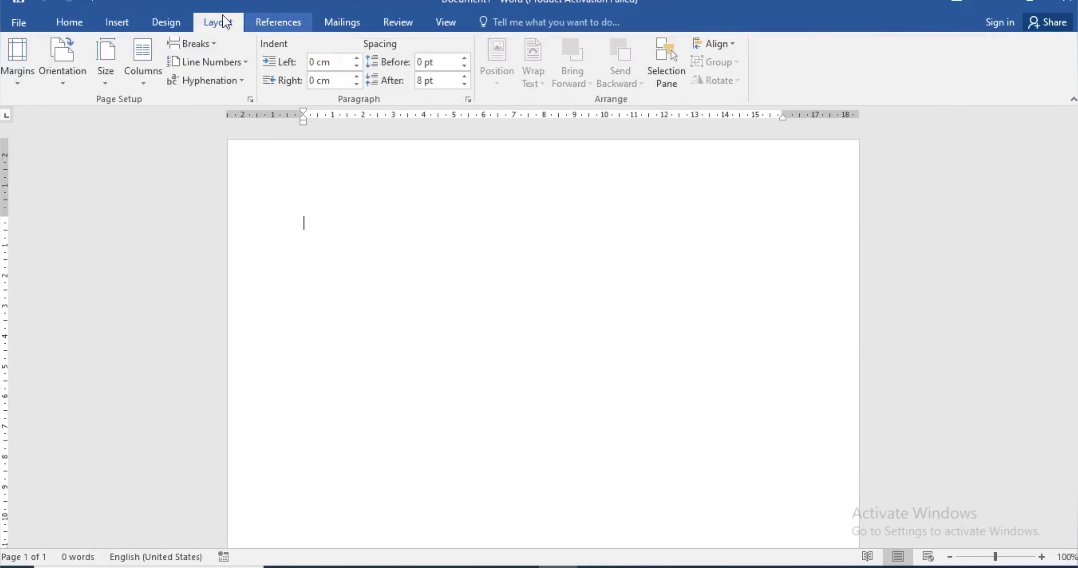
{"action": "left_click", "coordinate": [81, 23]}
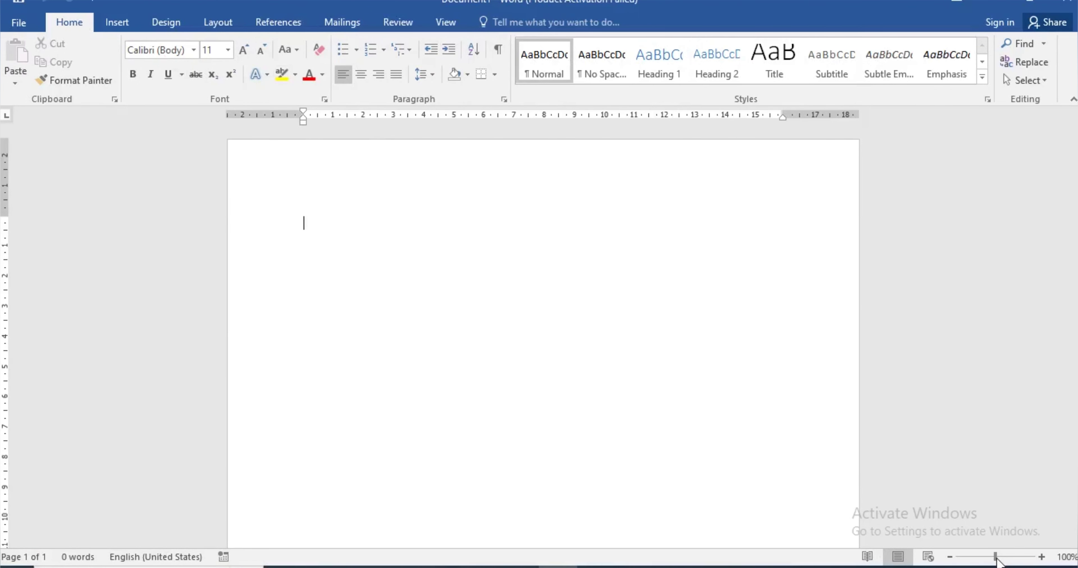
{"action": "left_click_drag", "start_coordinate": [996, 556], "coordinate": [958, 557]}
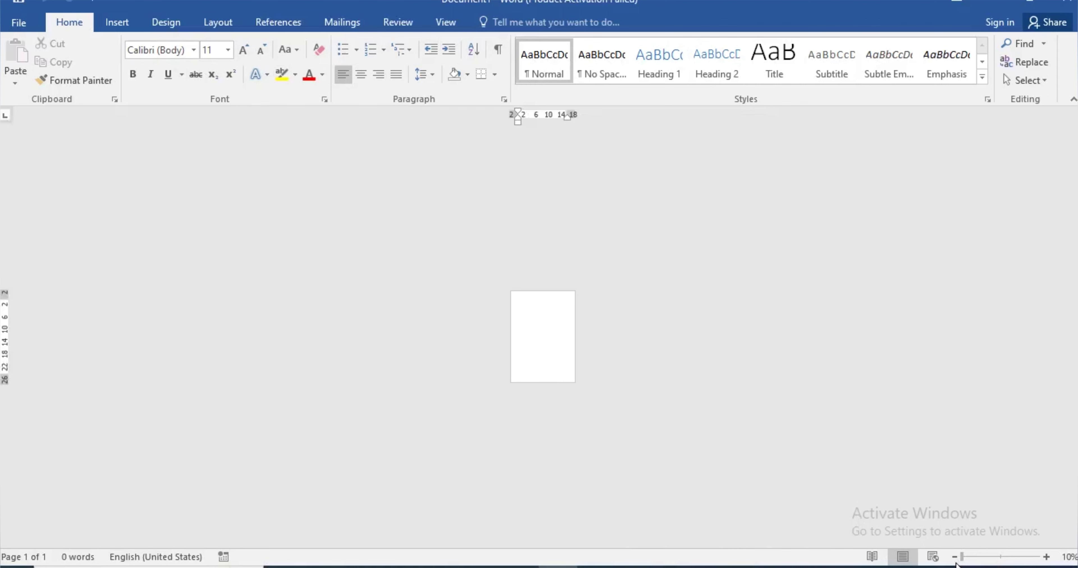
{"action": "left_click_drag", "start_coordinate": [962, 557], "coordinate": [1034, 558]}
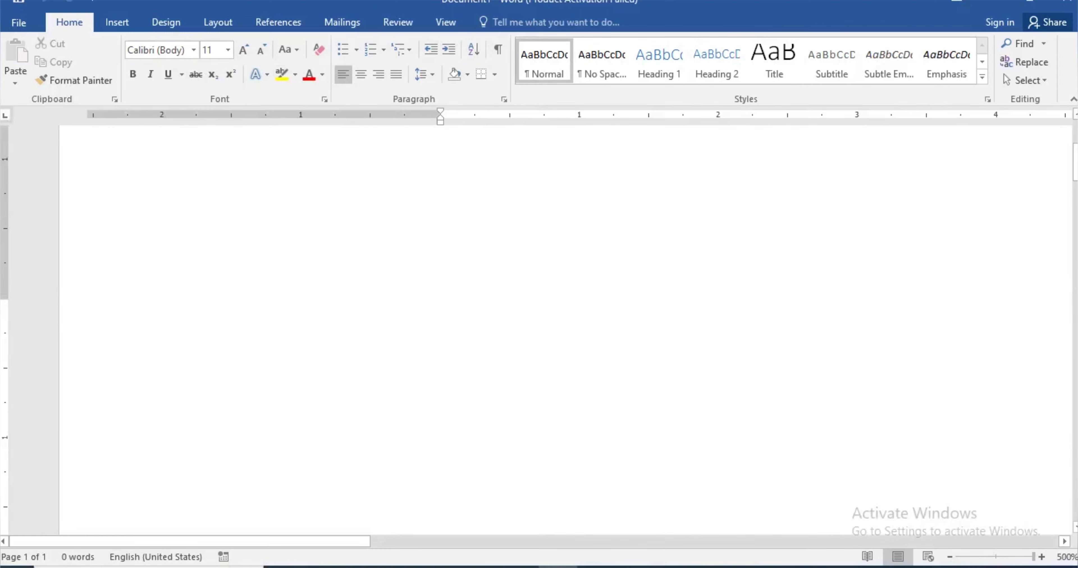
{"action": "left_click_drag", "start_coordinate": [1034, 557], "coordinate": [996, 558]}
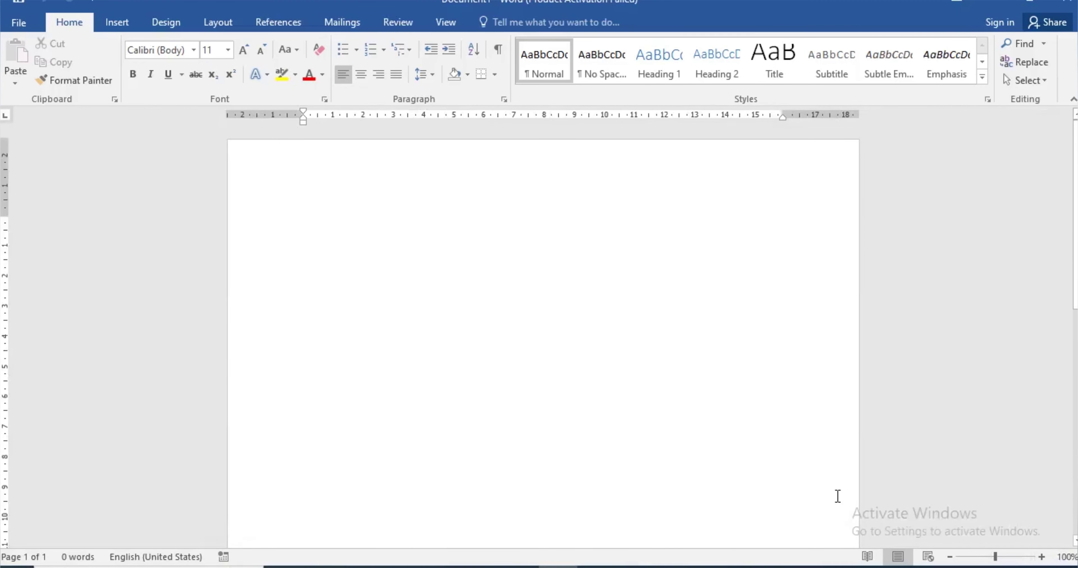
{"action": "key", "text": "alt+v"}
{"action": "key", "text": "z"}
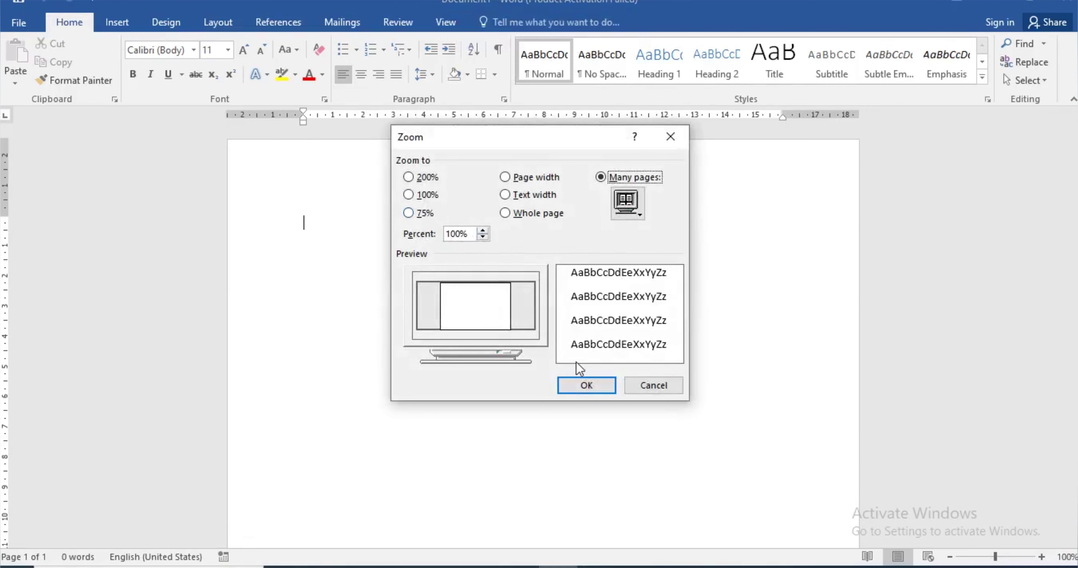
{"action": "left_click", "coordinate": [413, 196]}
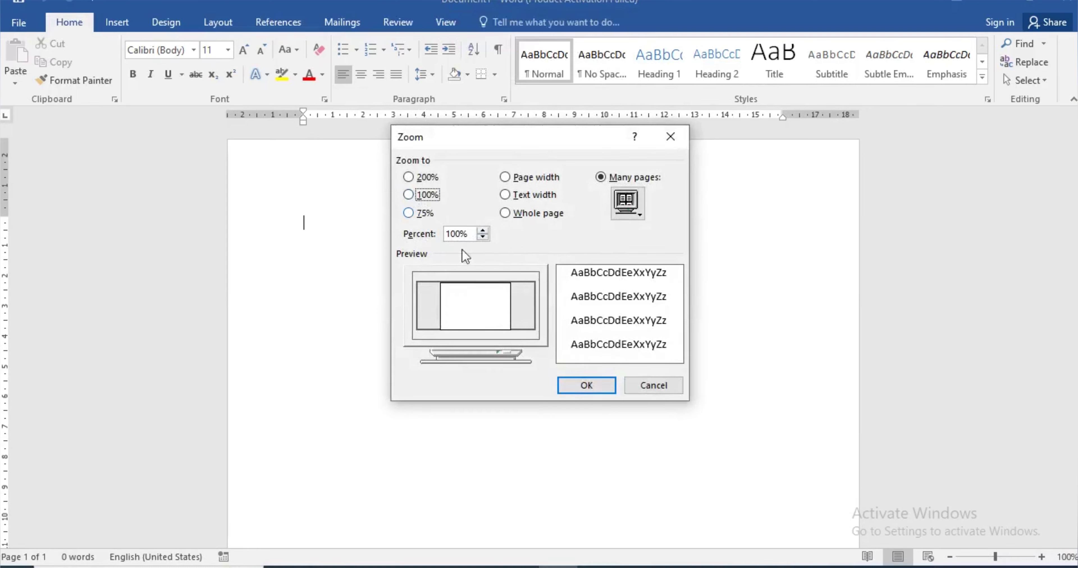
{"action": "left_click", "coordinate": [598, 386]}
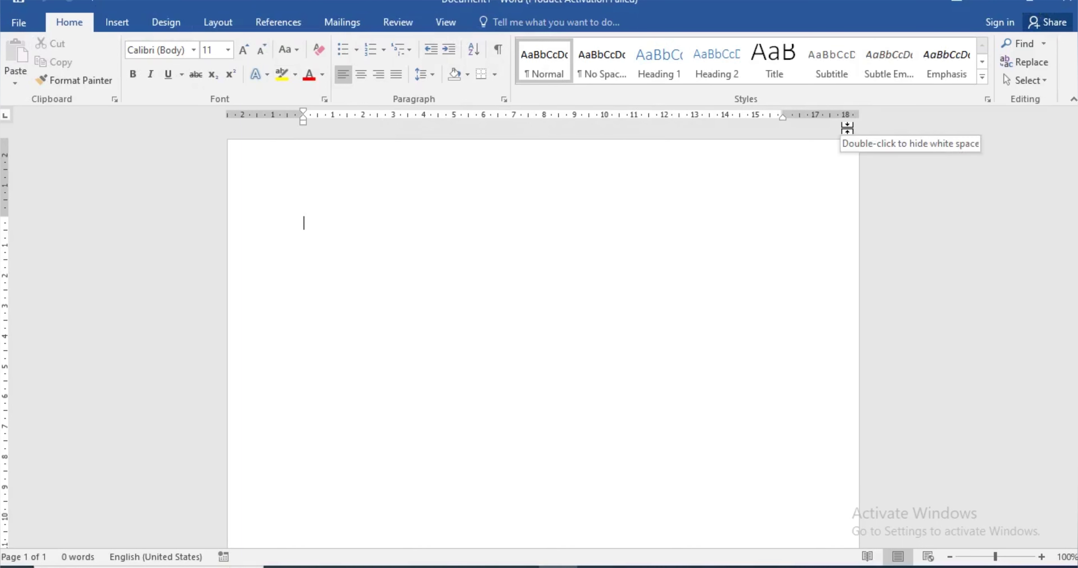
Step: Restore the Word window to a smaller size, then maximize it again with Alt+Space
{"action": "key", "text": "alt+space"}
{"action": "key", "text": "Return"}
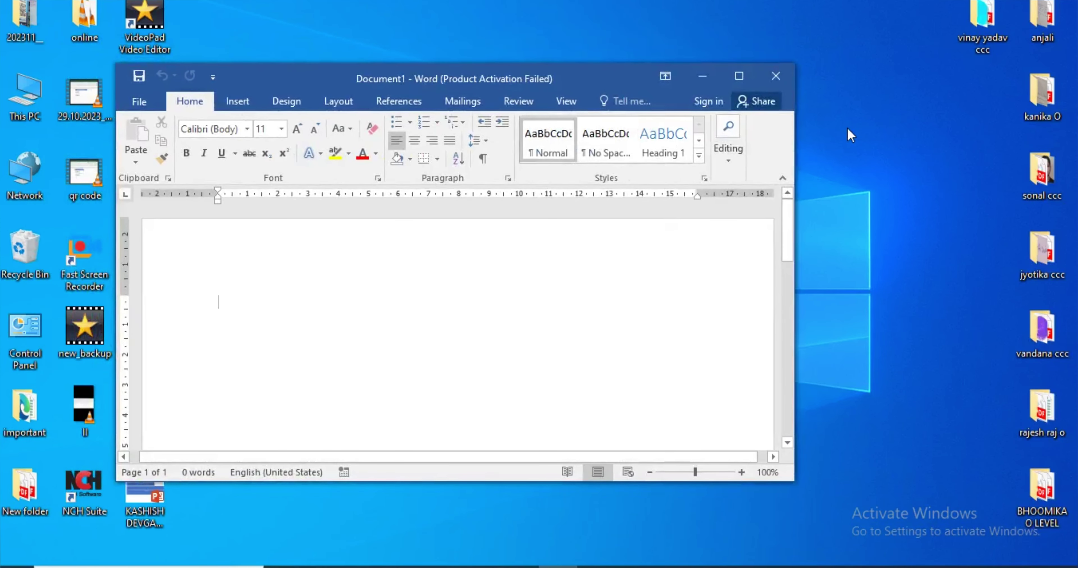
{"action": "key", "text": "alt+space"}
{"action": "key", "text": "x"}
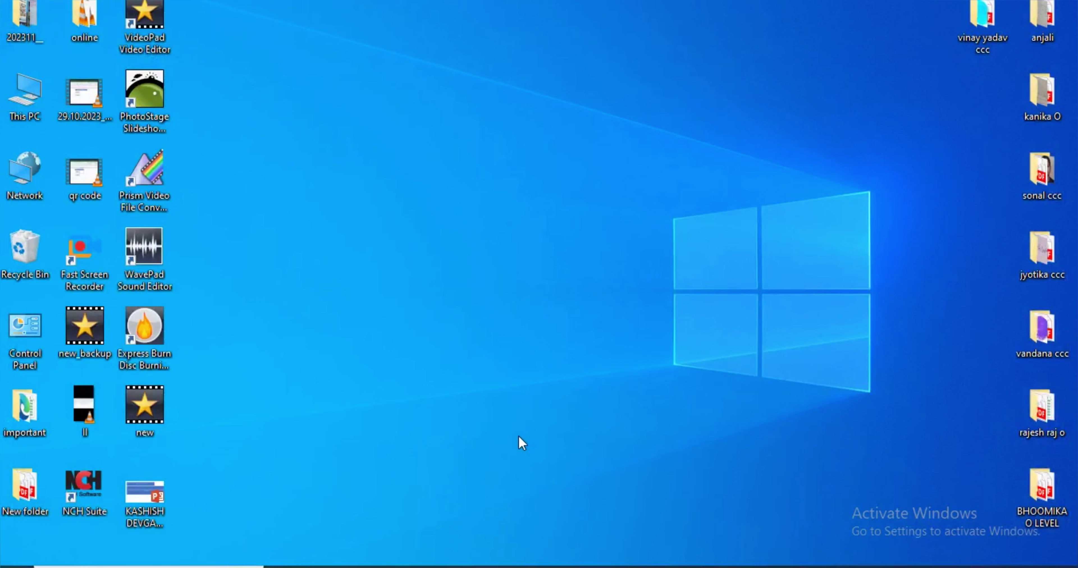
Step: Run winword from the Run prompt, dismiss the activation notice, and create a blank document
{"action": "key", "text": "super+r"}
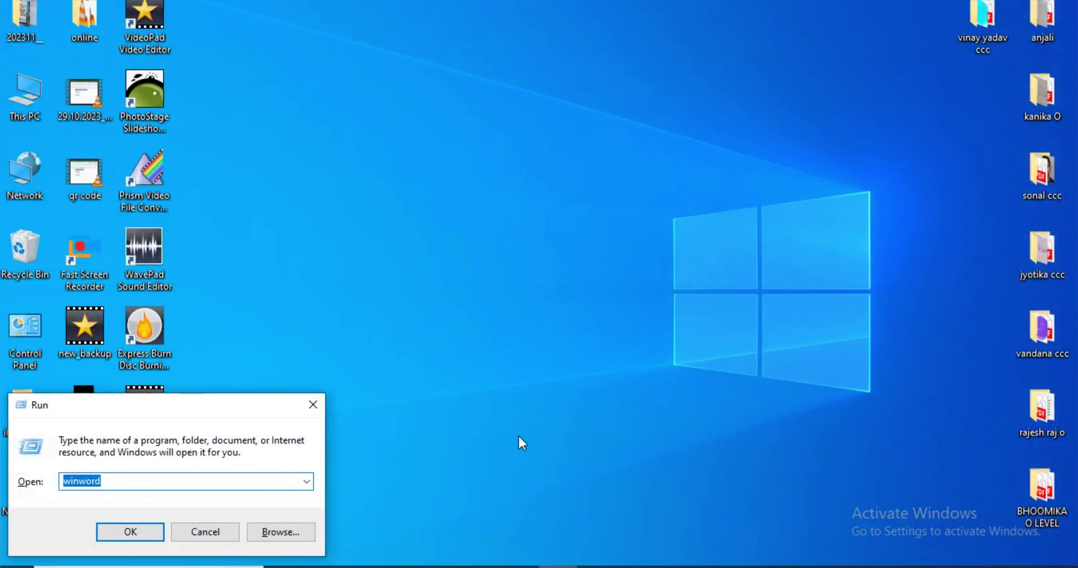
{"action": "key", "text": "End"}
{"action": "key", "text": "Return"}
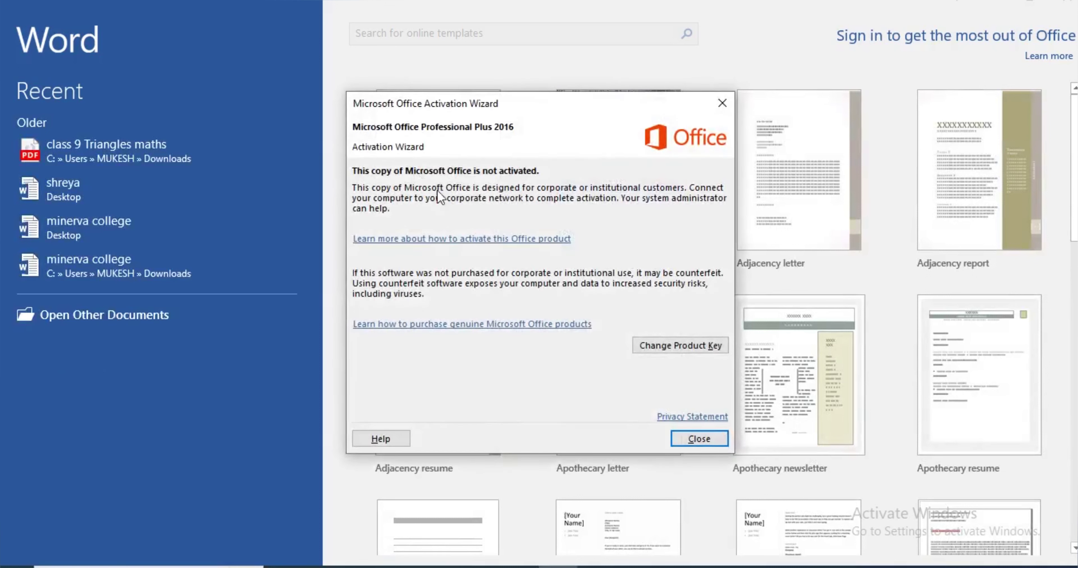
{"action": "left_click", "coordinate": [698, 439]}
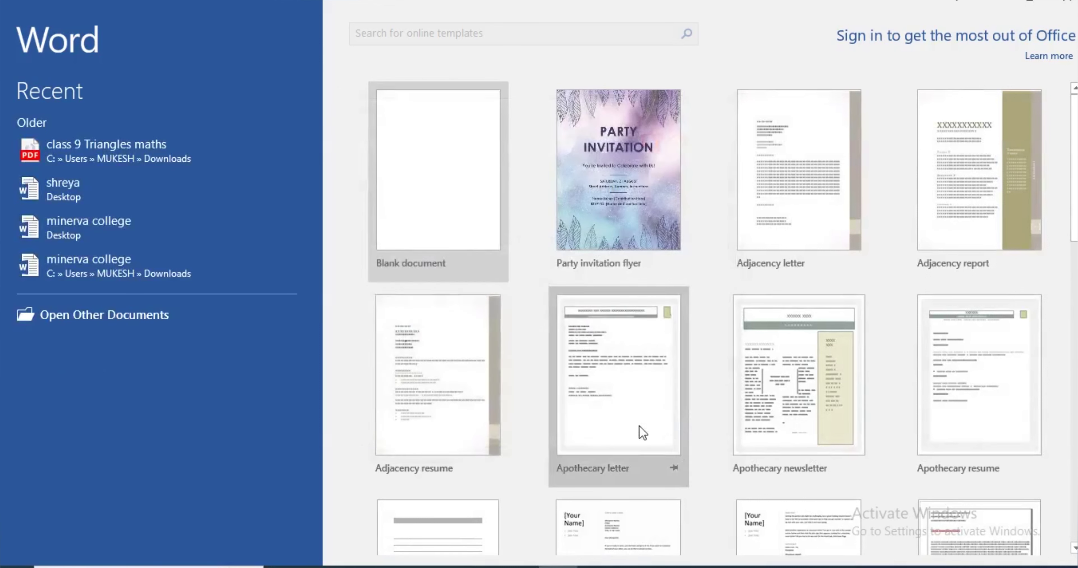
{"action": "left_click", "coordinate": [476, 210]}
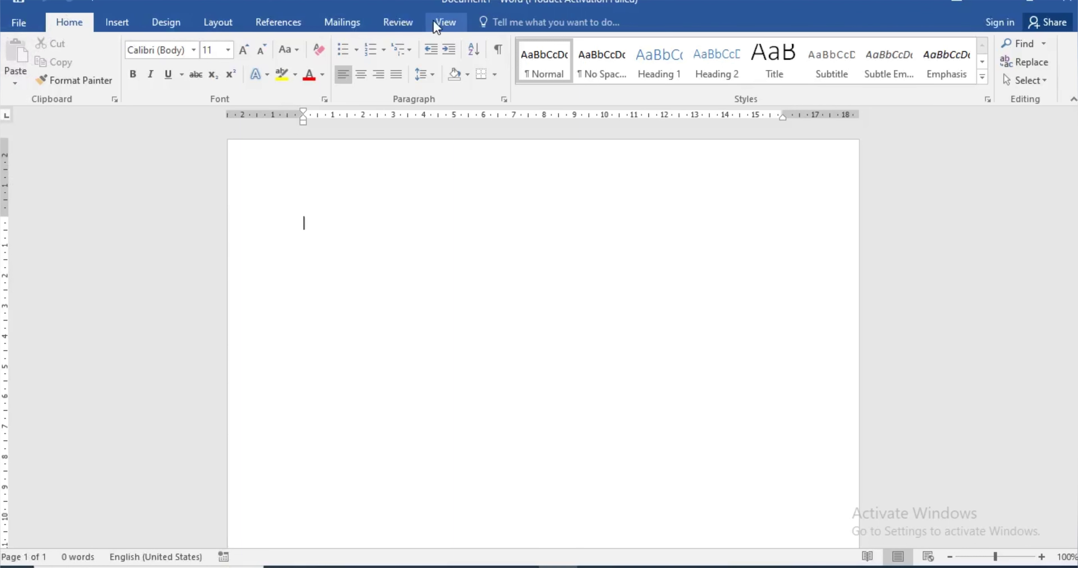
{"action": "left_click", "coordinate": [17, 24]}
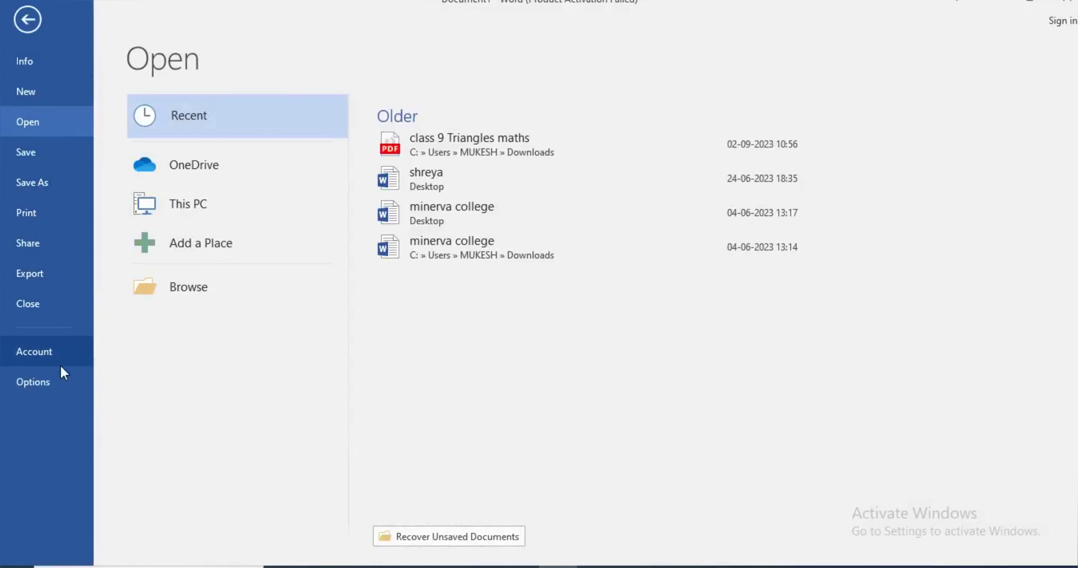
{"action": "key", "text": "Escape"}
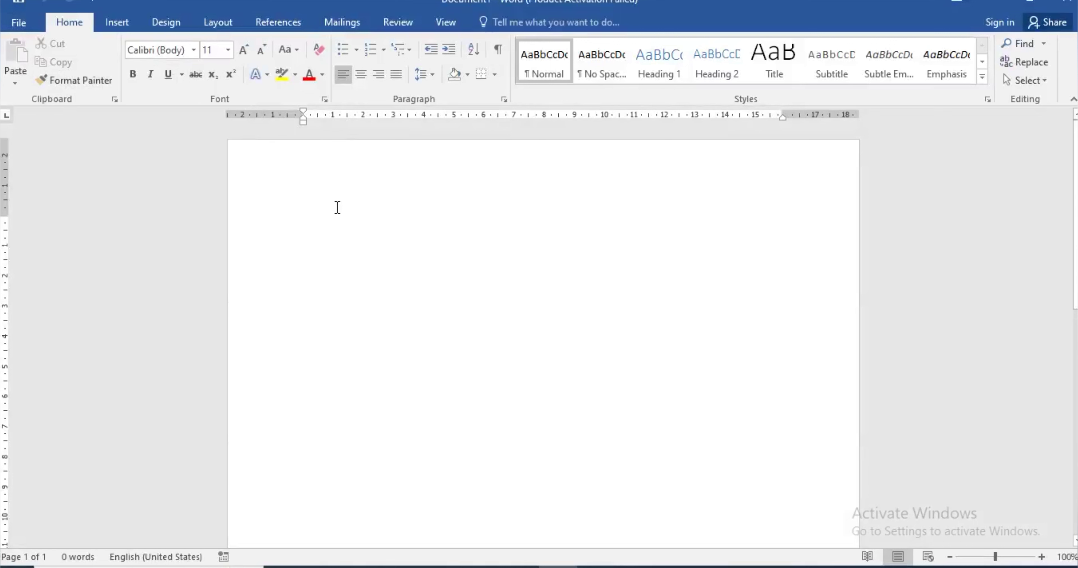
Step: Generate sample text with =rand(), then undo it and regenerate it as =rand(5)
{"action": "type", "text": "="}
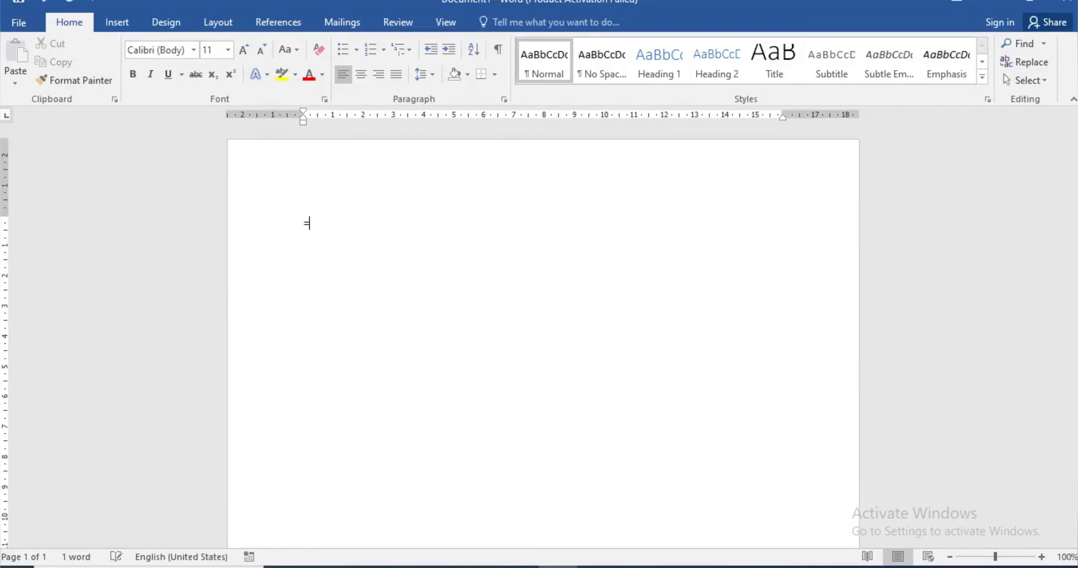
{"action": "type", "text": "ran"}
{"action": "type", "text": "d"}
{"action": "type", "text": "()"}
{"action": "key", "text": "Return"}
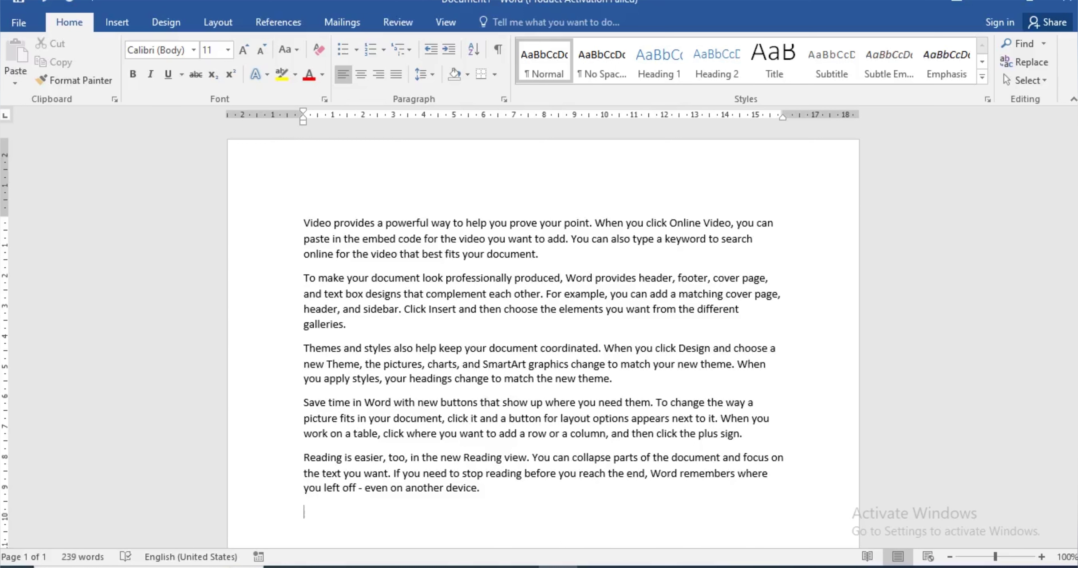
{"action": "key", "text": "ctrl+z"}
{"action": "key", "text": "BackSpace"}
{"action": "key", "text": "BackSpace"}
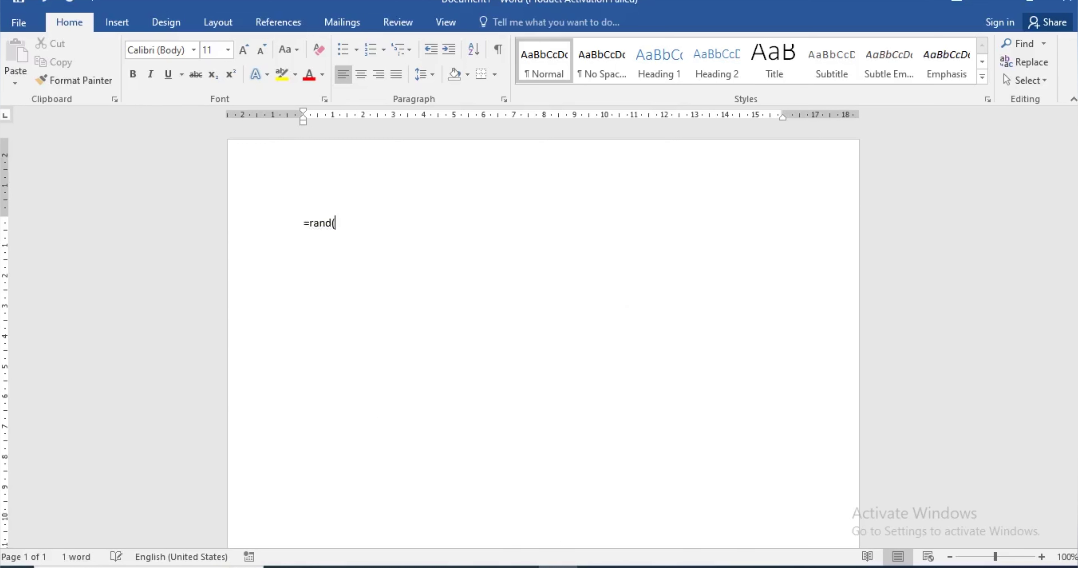
{"action": "type", "text": "5"}
{"action": "type", "text": ")"}
{"action": "key", "text": "Return"}
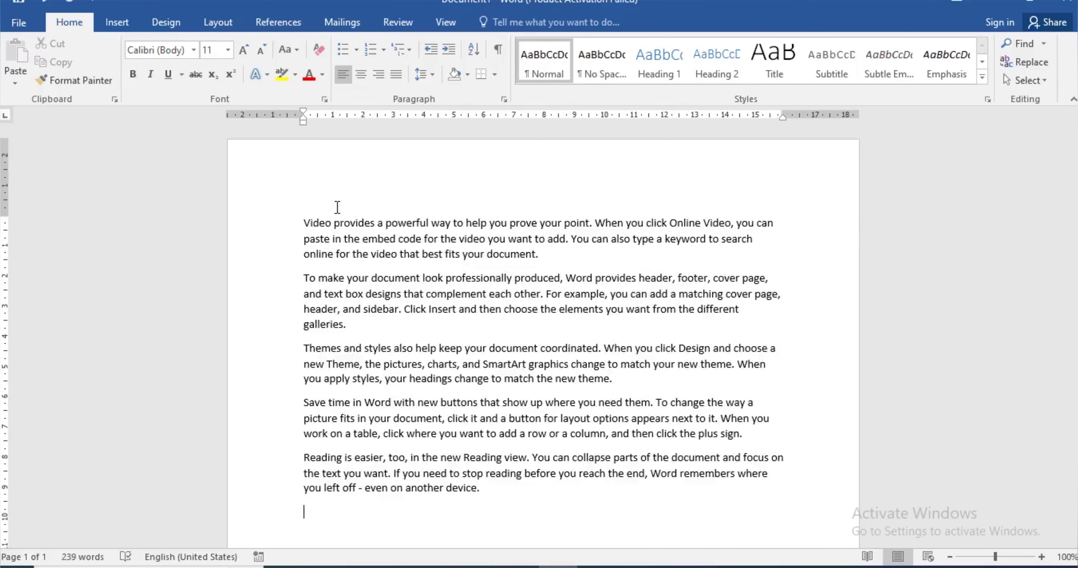
Step: Replace the generated text with =rand(10,1) to get ten one-sentence paragraphs
{"action": "key", "text": "ctrl+z"}
{"action": "key", "text": "BackSpace"}
{"action": "key", "text": "BackSpace"}
{"action": "key", "text": "BackSpace"}
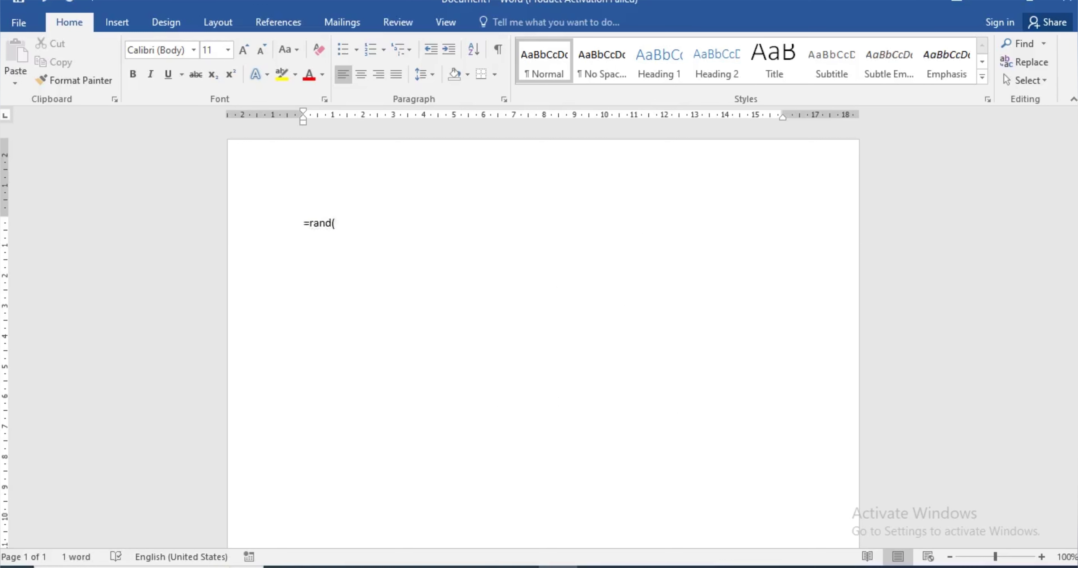
{"action": "type", "text": "10,1"}
{"action": "type", "text": ")"}
{"action": "key", "text": "Return"}
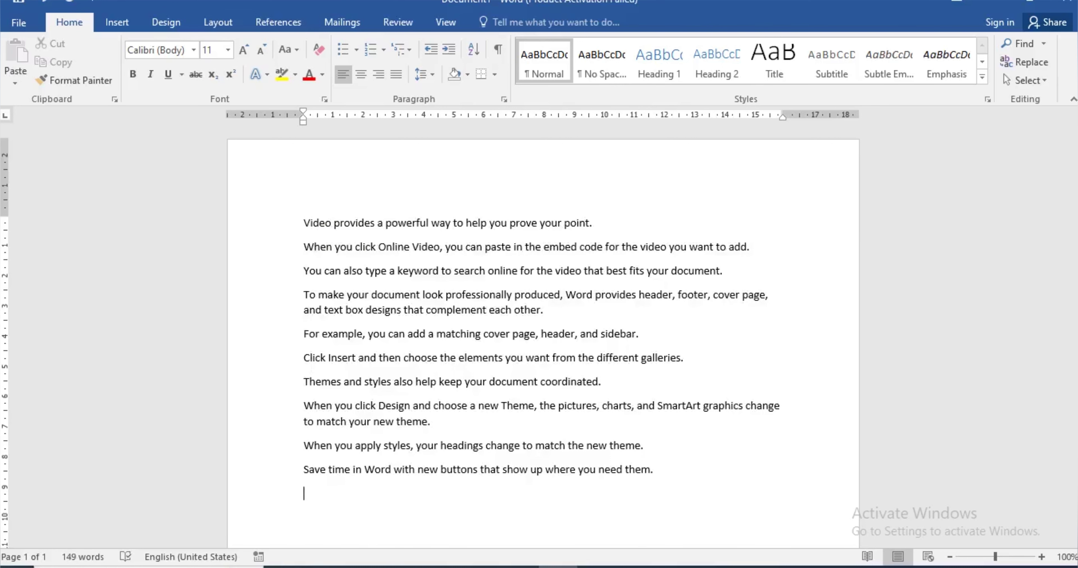
Step: Regenerate the text as =rand(5,2) for five two-sentence paragraphs, then undo and redo it
{"action": "key", "text": "ctrl+z"}
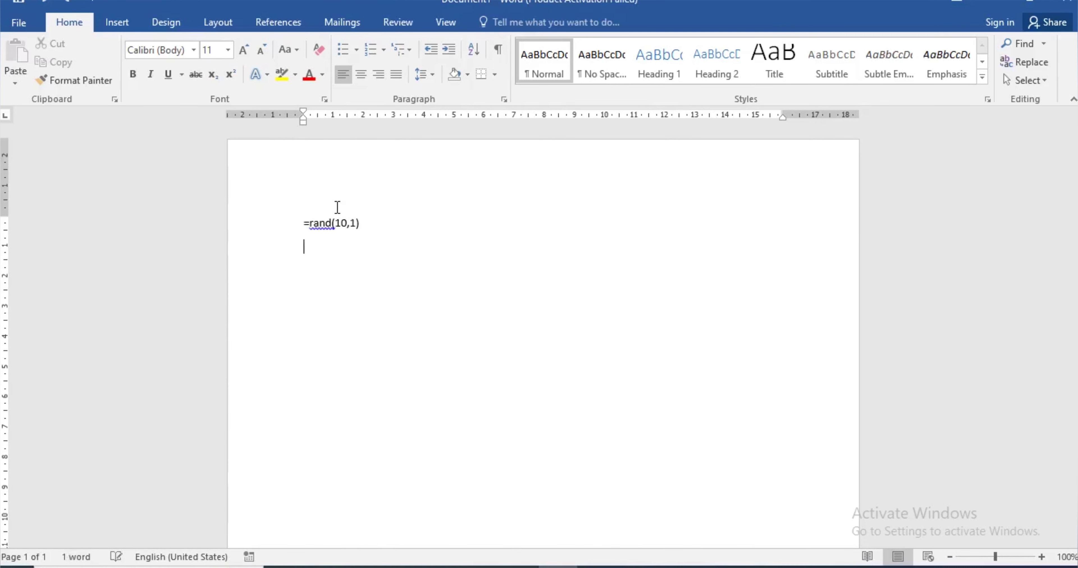
{"action": "key", "text": "BackSpace"}
{"action": "key", "text": "BackSpace"}
{"action": "key", "text": "BackSpace"}
{"action": "key", "text": "BackSpace"}
{"action": "key", "text": "BackSpace"}
{"action": "type", "text": "2"}
{"action": "key", "text": "Return"}
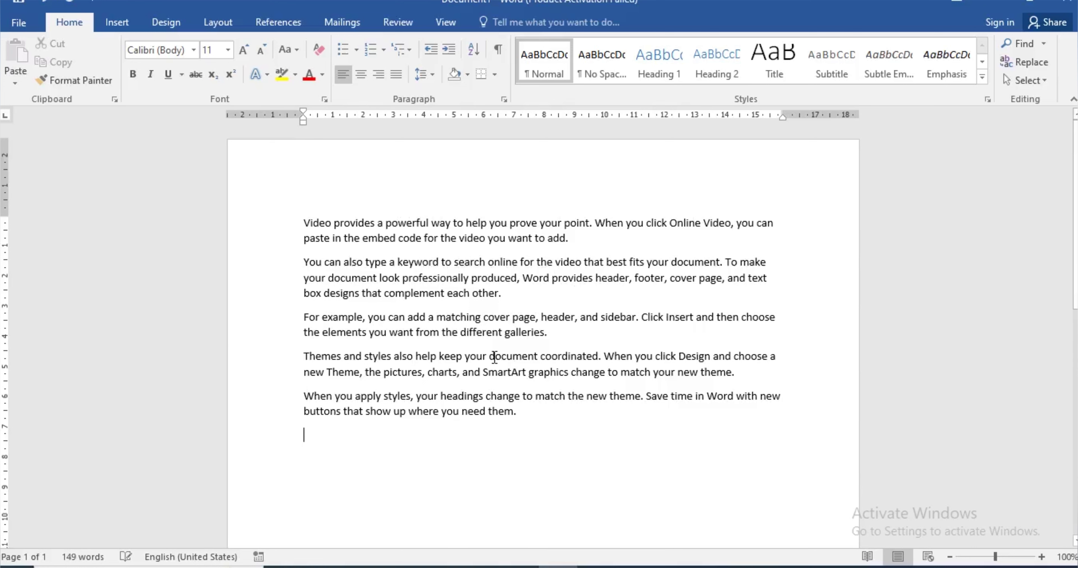
{"action": "key", "text": "ctrl+z"}
{"action": "key", "text": "ctrl+y"}
{"action": "key", "text": "ctrl+a"}
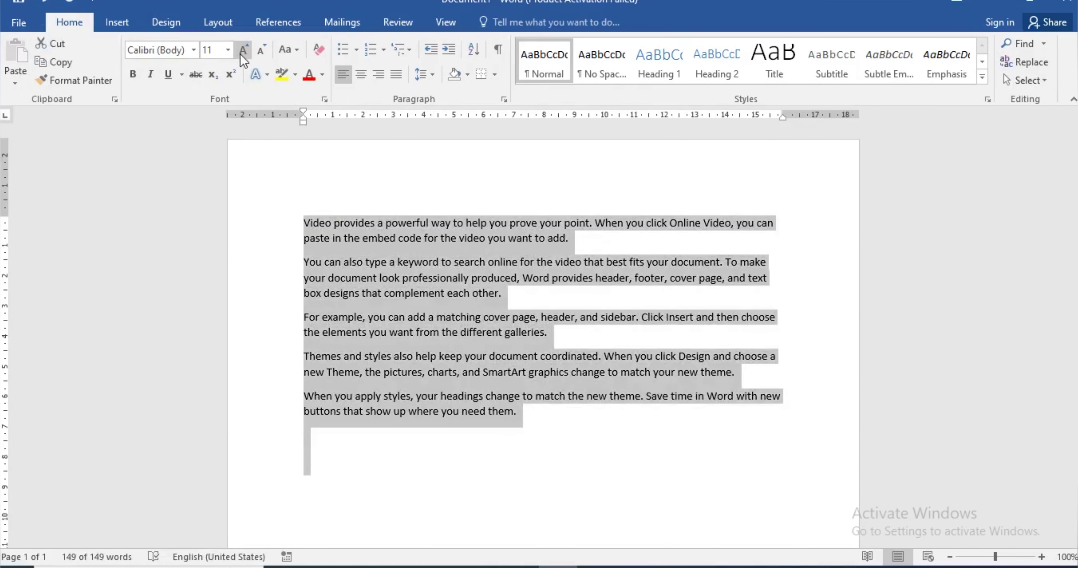
{"action": "left_click", "coordinate": [243, 50]}
{"action": "left_click", "coordinate": [243, 51]}
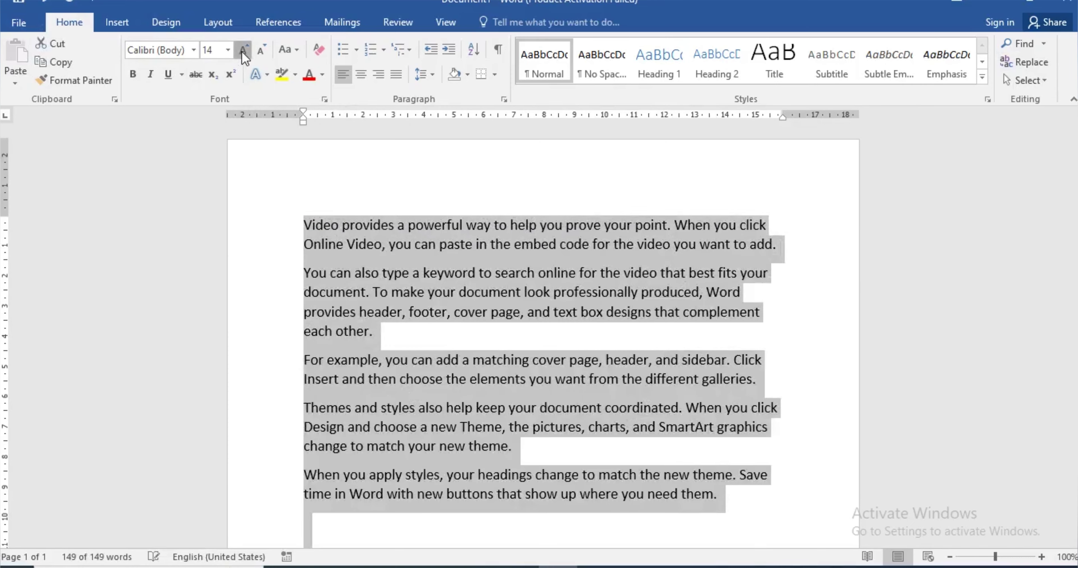
{"action": "left_click", "coordinate": [243, 50]}
{"action": "left_click", "coordinate": [243, 51]}
{"action": "left_click", "coordinate": [262, 50]}
{"action": "left_click", "coordinate": [262, 50]}
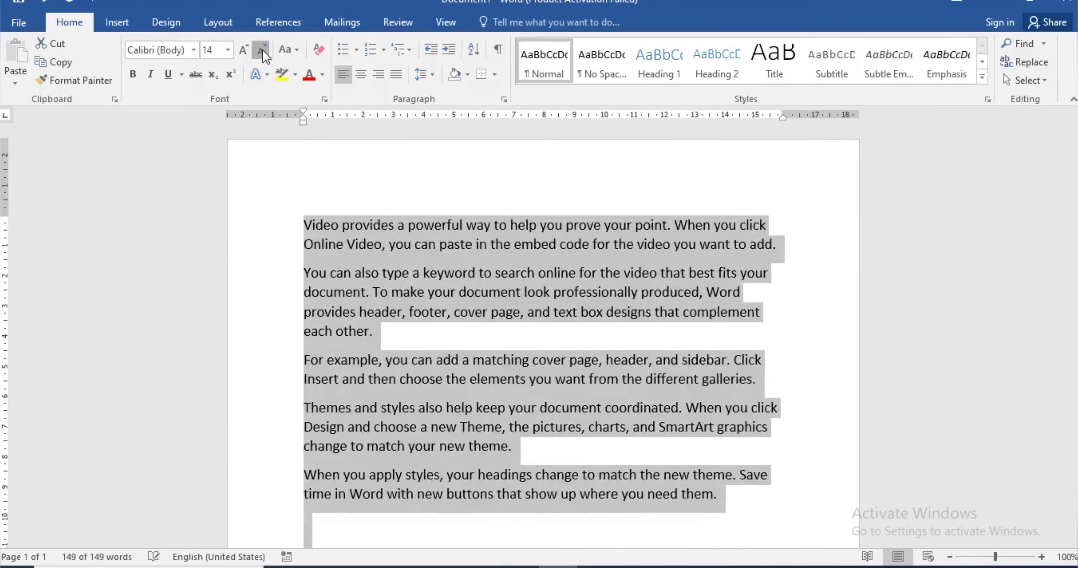
{"action": "left_click", "coordinate": [263, 51]}
{"action": "left_click", "coordinate": [263, 51]}
{"action": "left_click", "coordinate": [263, 50]}
{"action": "left_click", "coordinate": [243, 50]}
{"action": "left_click", "coordinate": [243, 50]}
{"action": "left_click", "coordinate": [243, 50]}
{"action": "left_click", "coordinate": [239, 51]}
{"action": "left_click", "coordinate": [240, 51]}
{"action": "left_click", "coordinate": [240, 50]}
{"action": "left_click", "coordinate": [259, 51]}
{"action": "left_click", "coordinate": [259, 51]}
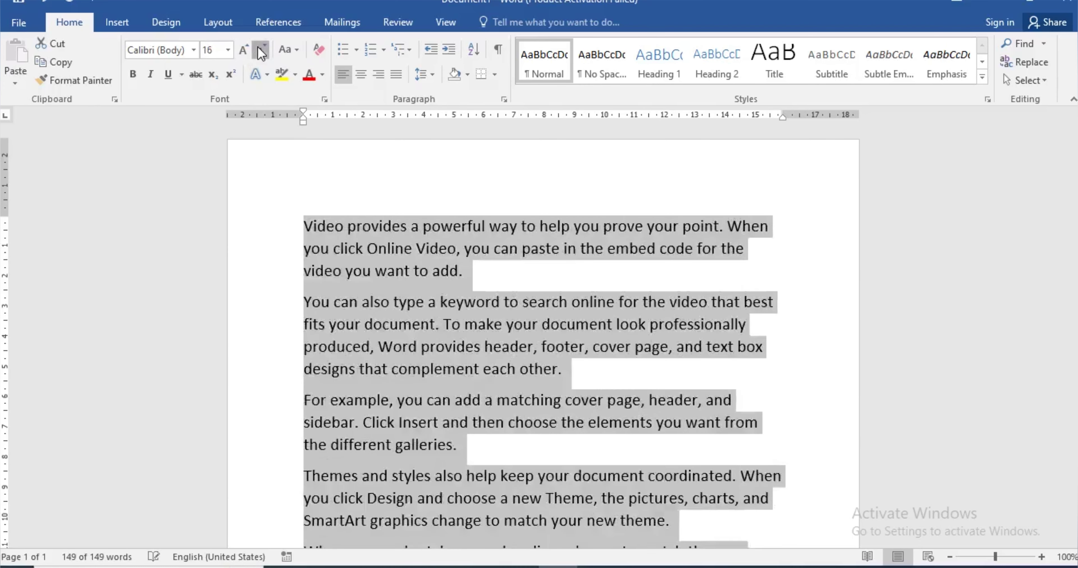
{"action": "left_click", "coordinate": [260, 51]}
{"action": "left_click", "coordinate": [261, 51]}
{"action": "left_click", "coordinate": [230, 49]}
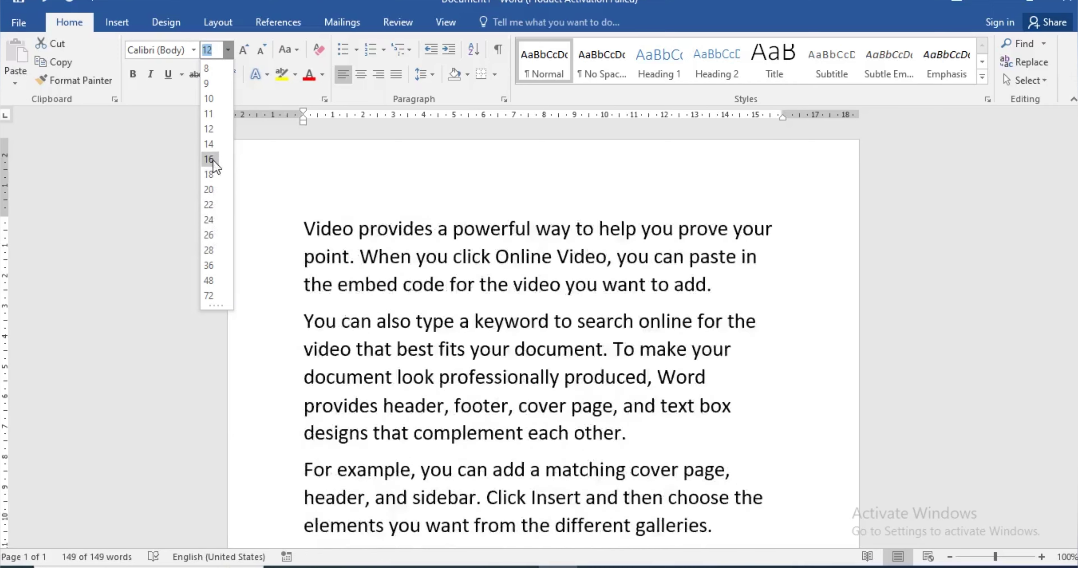
{"action": "left_click", "coordinate": [213, 115]}
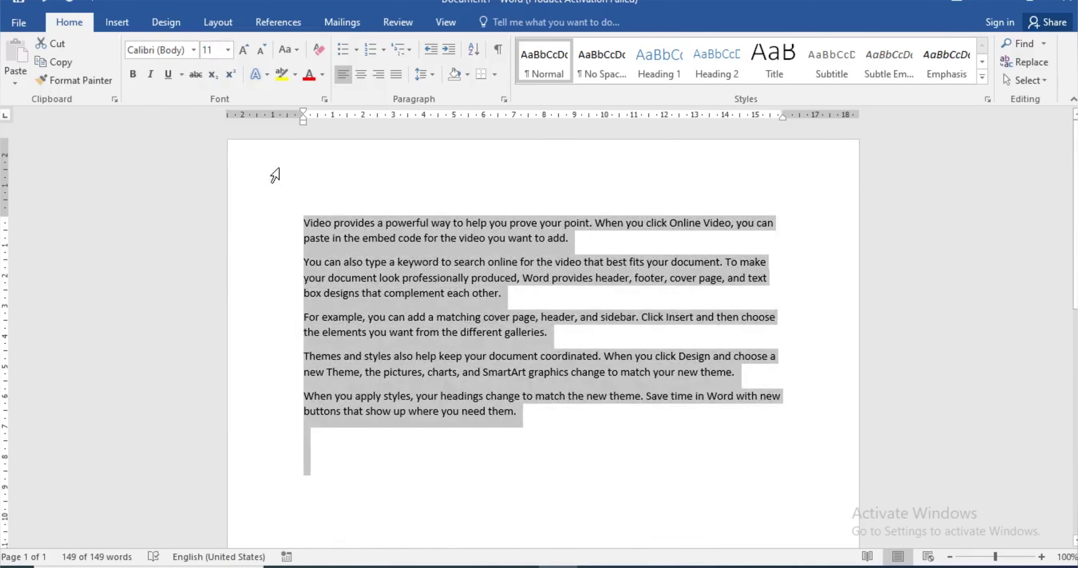
Step: Enlarge the selected paragraphs to 110 pt with the keyboard, then shrink them to 1 pt
{"action": "key", "text": "ctrl+shift+period"}
{"action": "key", "text": "ctrl+shift+period"}
{"action": "key", "text": "ctrl+shift+period"}
{"action": "key", "text": "ctrl+shift+period"}
{"action": "key", "text": "ctrl+shift+period"}
{"action": "key", "text": "ctrl+shift+period"}
{"action": "key", "text": "ctrl+shift+period"}
{"action": "key", "text": "ctrl+shift+period"}
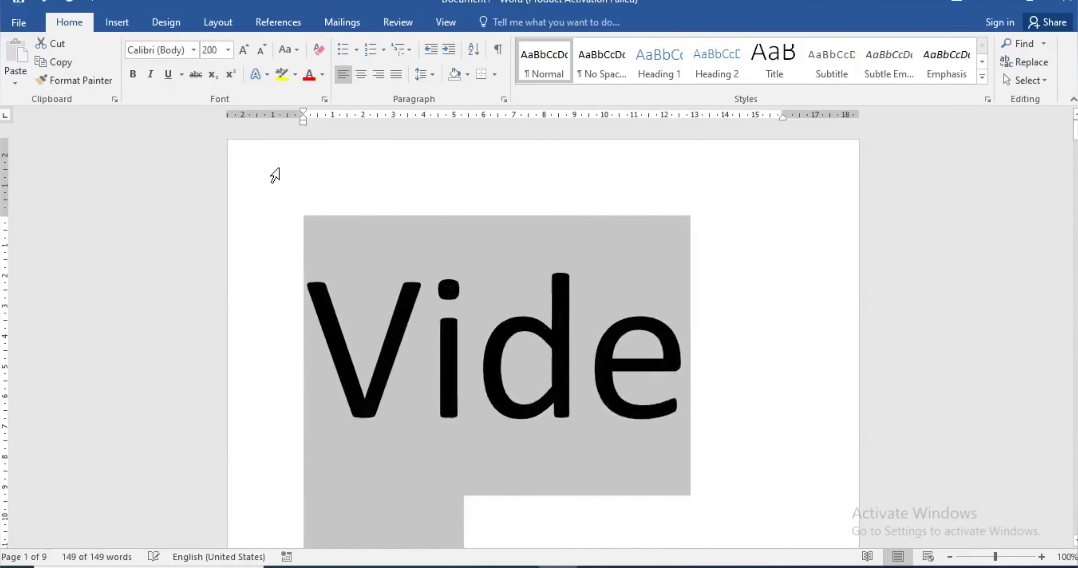
{"action": "key", "text": "ctrl+shift+period"}
{"action": "key", "text": "ctrl+shift+period"}
{"action": "key", "text": "ctrl+shift+period"}
{"action": "key", "text": "ctrl+shift+period"}
{"action": "key", "text": "ctrl+shift+period"}
{"action": "key", "text": "ctrl+shift+period"}
{"action": "key", "text": "ctrl+shift+period"}
{"action": "key", "text": "ctrl+shift+period"}
{"action": "key", "text": "ctrl+shift+period"}
{"action": "key", "text": "ctrl+shift+period"}
{"action": "key", "text": "ctrl+shift+period"}
{"action": "key", "text": "ctrl+shift+period"}
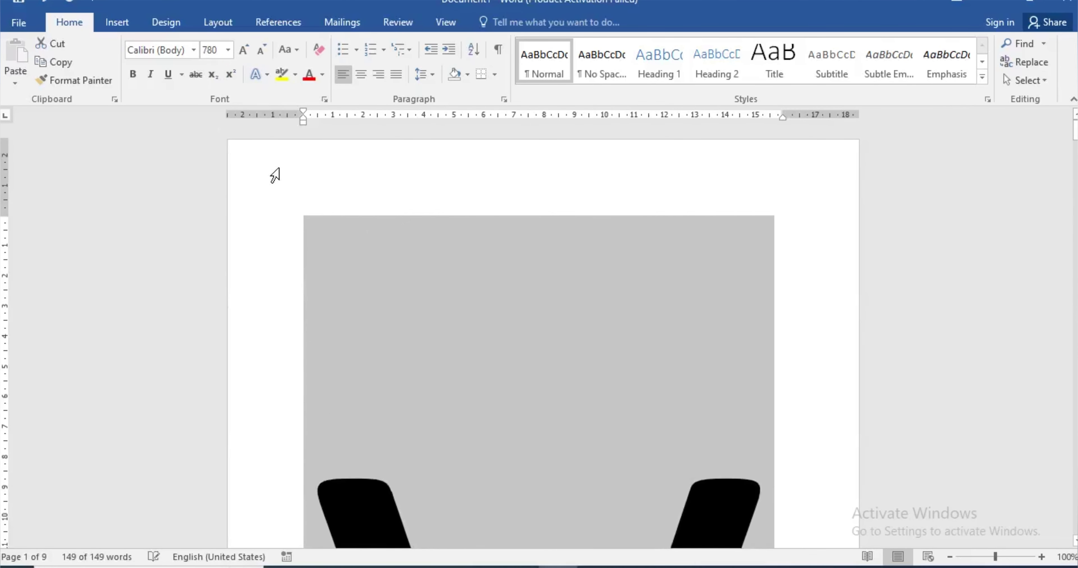
{"action": "key", "text": "ctrl+shift+period"}
{"action": "key", "text": "ctrl+shift+period"}
{"action": "key", "text": "ctrl+shift+period"}
{"action": "key", "text": "ctrl+shift+period"}
{"action": "key", "text": "ctrl+shift+period"}
{"action": "key", "text": "ctrl+shift+period"}
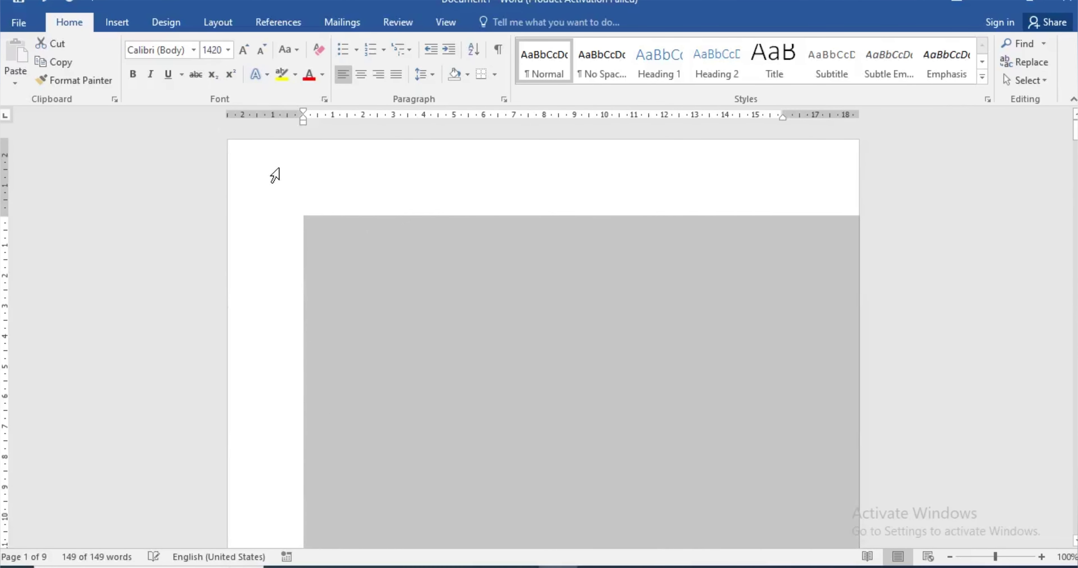
{"action": "key", "text": "ctrl+shift+period"}
{"action": "key", "text": "ctrl+shift+period"}
{"action": "key", "text": "ctrl+shift+period"}
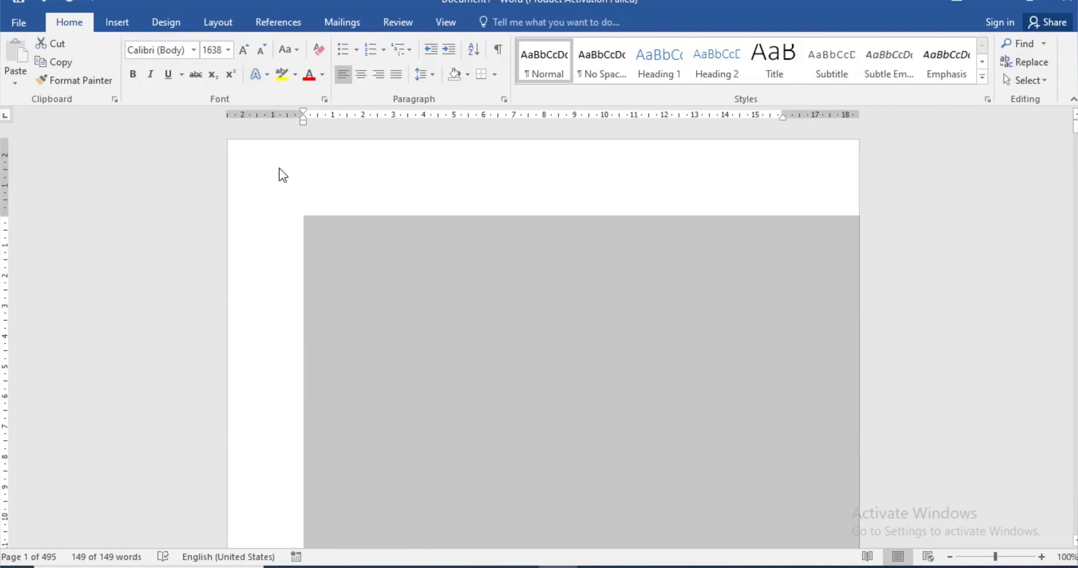
{"action": "key", "text": "ctrl+shift+comma"}
{"action": "key", "text": "ctrl+shift+comma"}
{"action": "key", "text": "ctrl+shift+comma"}
{"action": "key", "text": "ctrl+shift+comma"}
{"action": "key", "text": "ctrl+shift+comma"}
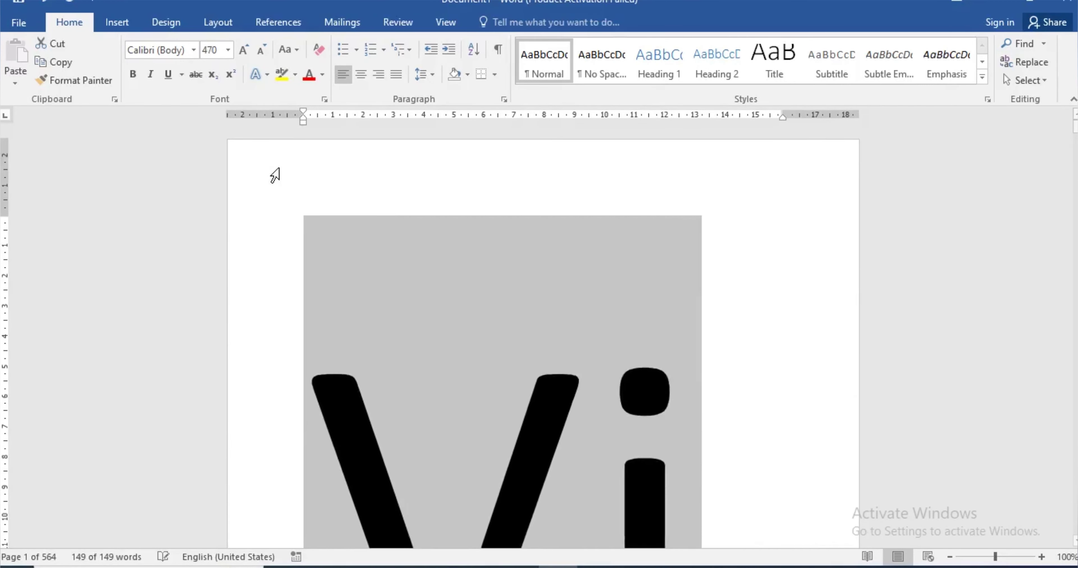
{"action": "key", "text": "ctrl+shift+comma"}
{"action": "key", "text": "ctrl+shift+comma"}
{"action": "key", "text": "ctrl+shift+comma"}
{"action": "key", "text": "ctrl+shift+comma"}
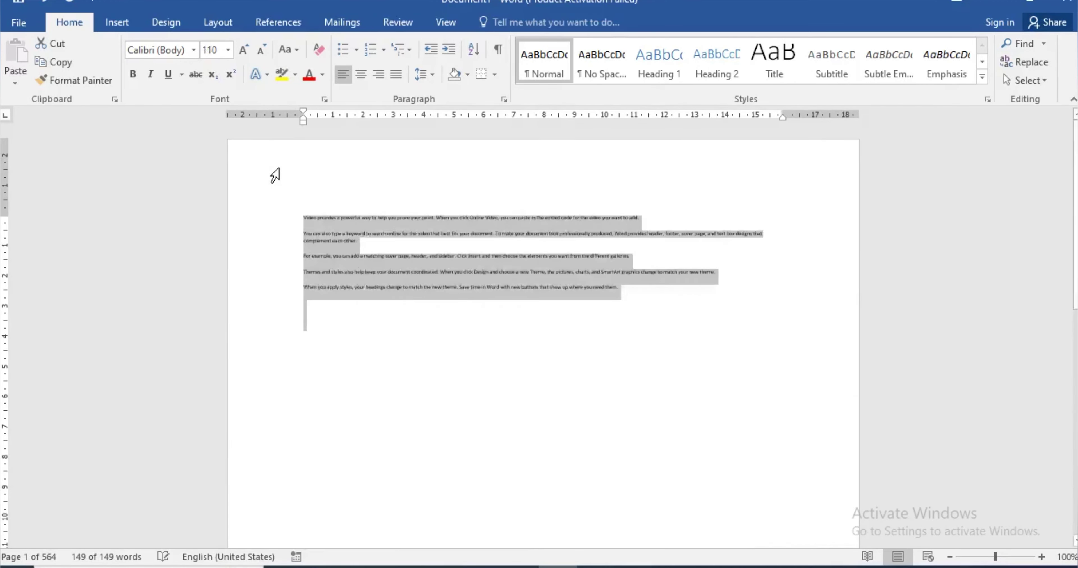
{"action": "key", "text": "ctrl+shift+comma"}
{"action": "key", "text": "ctrl+shift+comma"}
{"action": "key", "text": "ctrl+shift+comma"}
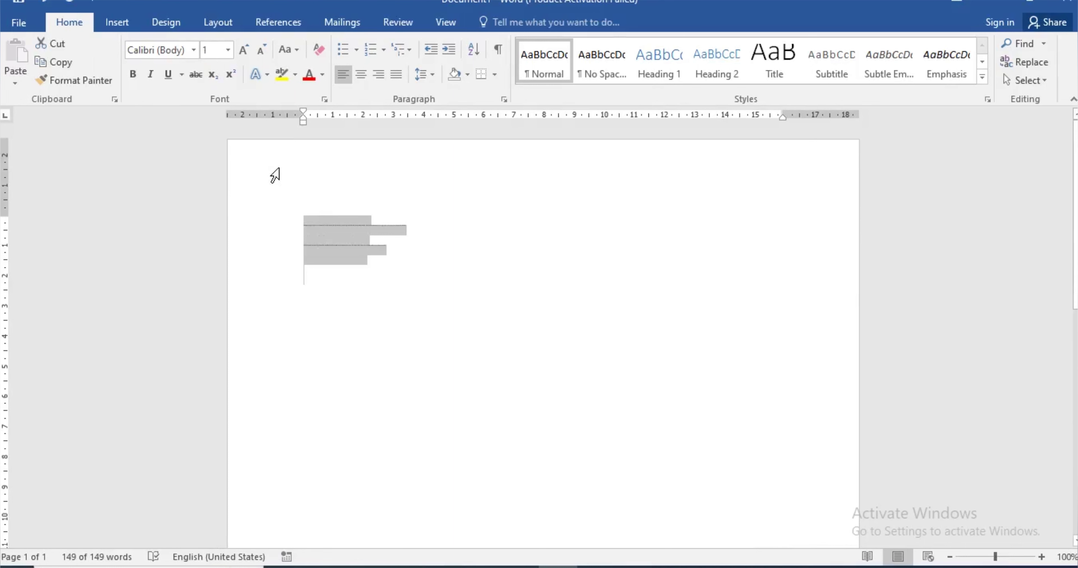
Step: Set the font size to 10, then grow it step by step to 14 pt
{"action": "left_click", "coordinate": [213, 52]}
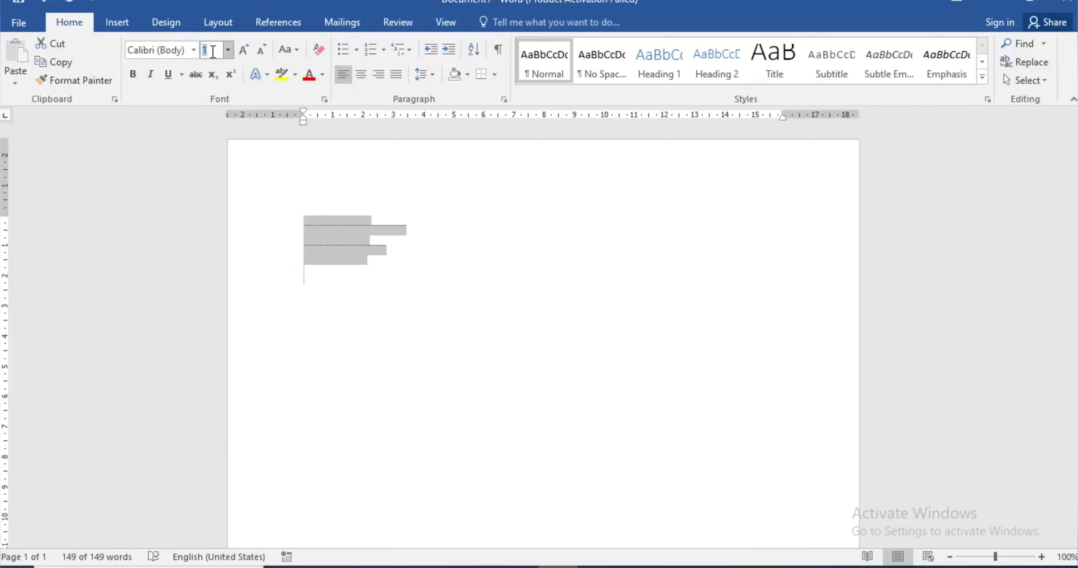
{"action": "type", "text": "10"}
{"action": "key", "text": "Return"}
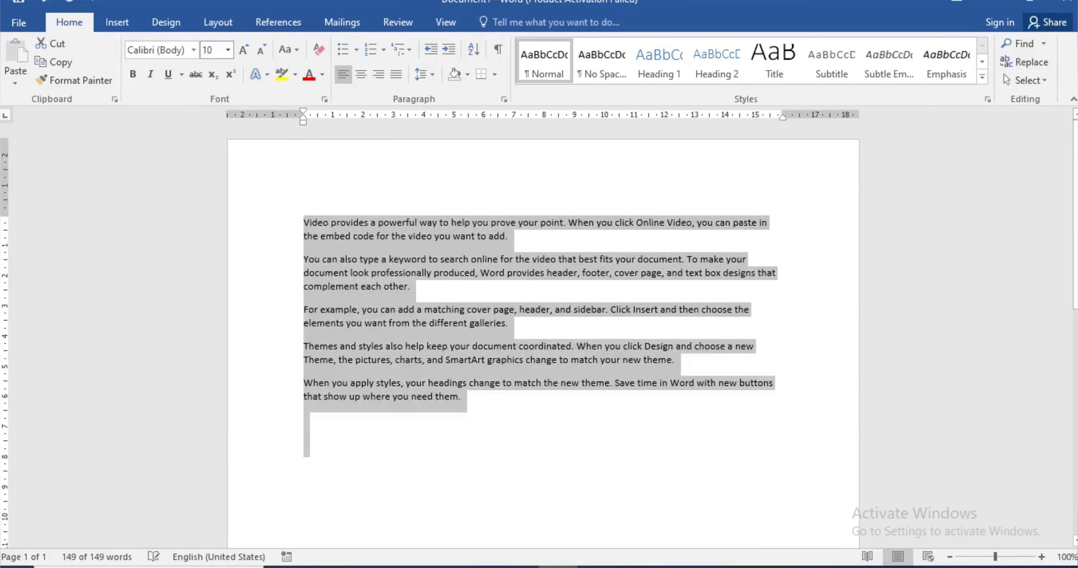
{"action": "left_click", "coordinate": [244, 51]}
{"action": "left_click", "coordinate": [244, 50]}
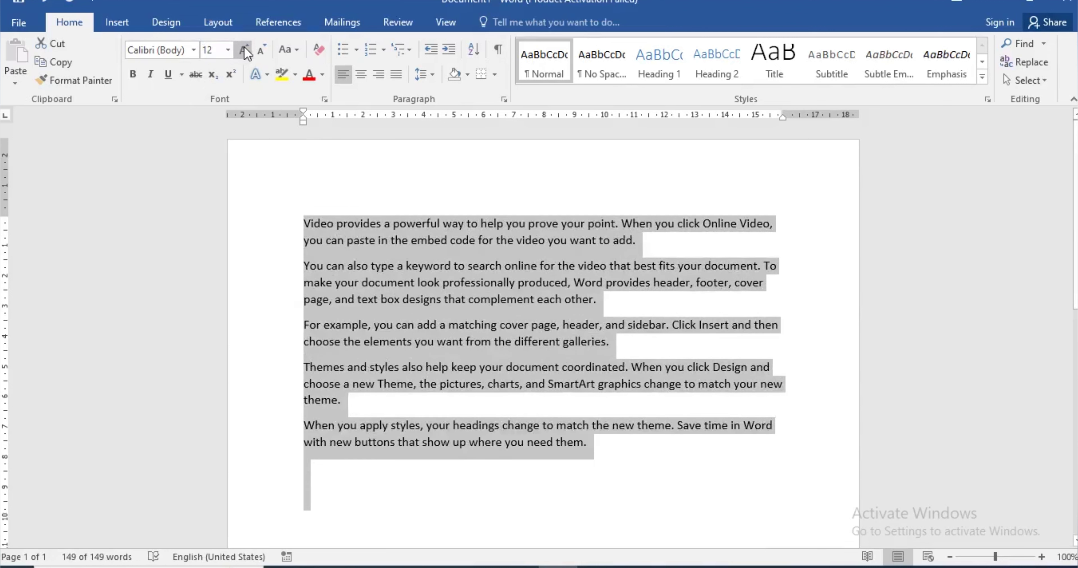
{"action": "left_click", "coordinate": [244, 50]}
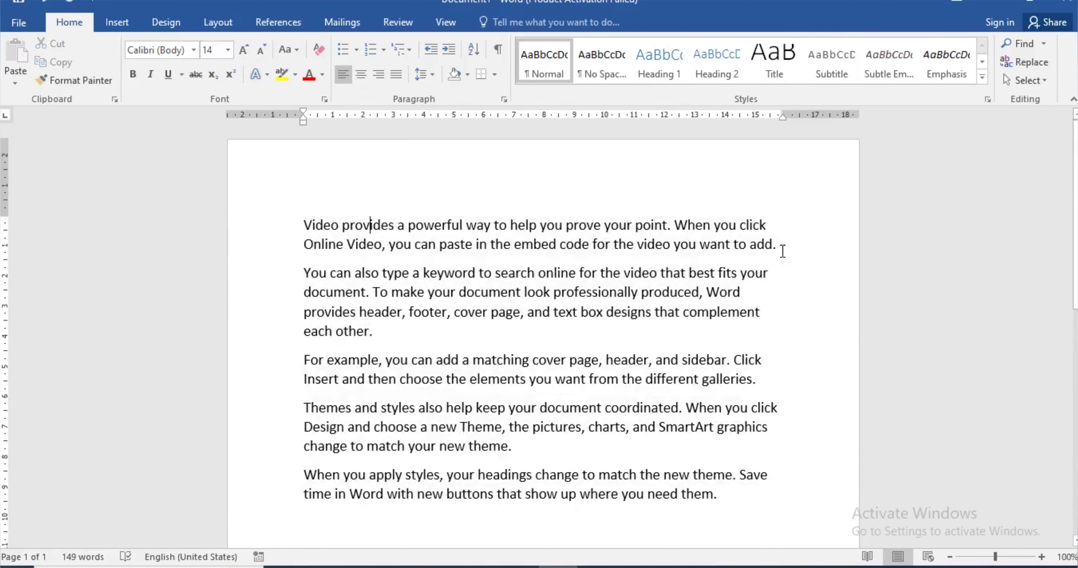
Step: Select the end of the first paragraph and then the whole paragraph, then deselect
{"action": "mouse_move", "coordinate": [784, 246]}
{"action": "left_mouse_down"}
{"action": "mouse_move", "coordinate": [292, 224]}
{"action": "mouse_move", "coordinate": [457, 243]}
{"action": "mouse_move", "coordinate": [802, 250]}
{"action": "left_mouse_up"}
{"action": "left_click", "coordinate": [324, 241]}
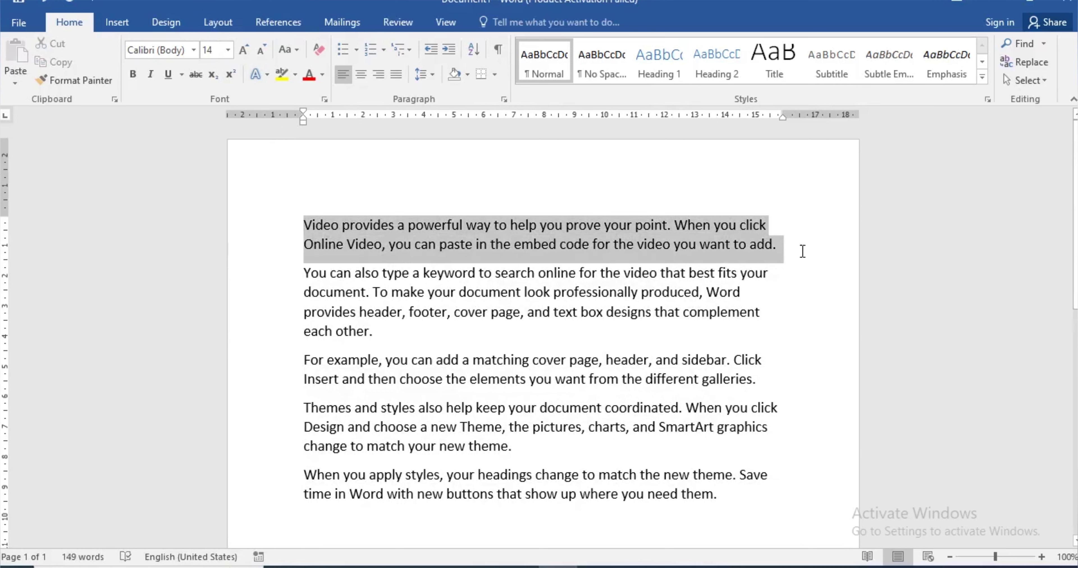
{"action": "left_click", "coordinate": [341, 213]}
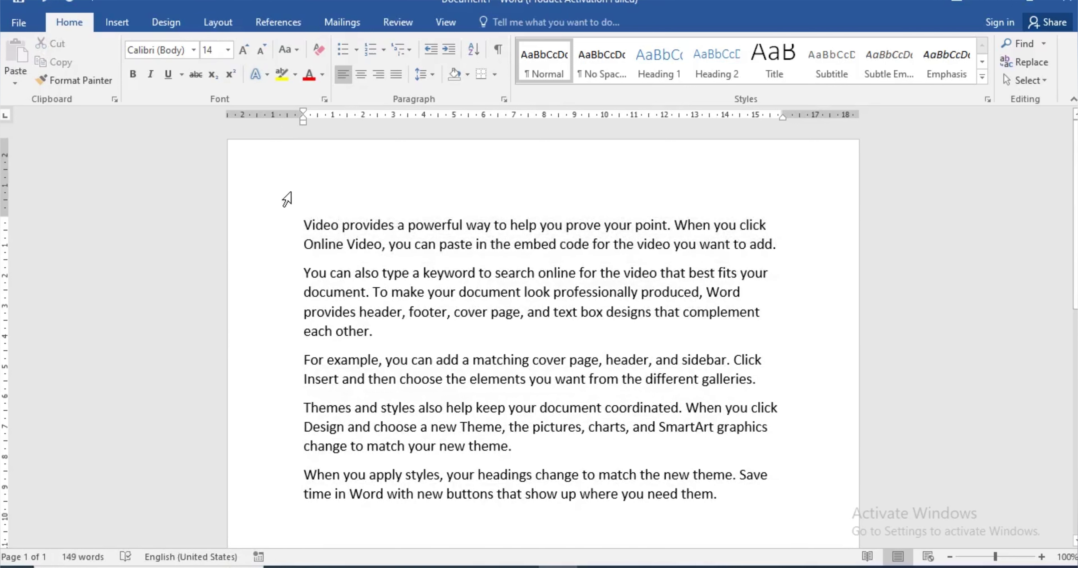
{"action": "left_click", "coordinate": [303, 228]}
Step: Extend a selection with Shift+arrow keys, then select a whole line from the left margin
{"action": "key", "text": "shift+Right"}
{"action": "key", "text": "shift+Right"}
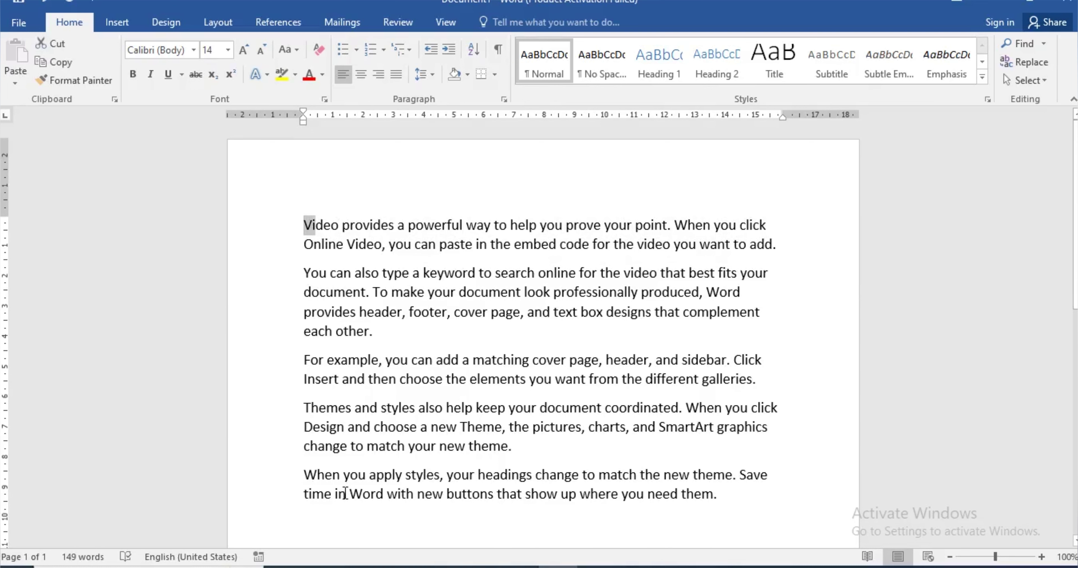
{"action": "key", "text": "shift+Right"}
{"action": "key", "text": "shift+Right"}
{"action": "key", "text": "shift+Right"}
{"action": "key", "text": "shift+Right"}
{"action": "key", "text": "shift+Right"}
{"action": "key", "text": "shift+Right"}
{"action": "key", "text": "shift+Right"}
{"action": "key", "text": "shift+Right"}
{"action": "key", "text": "shift+Right"}
{"action": "key", "text": "shift+Right"}
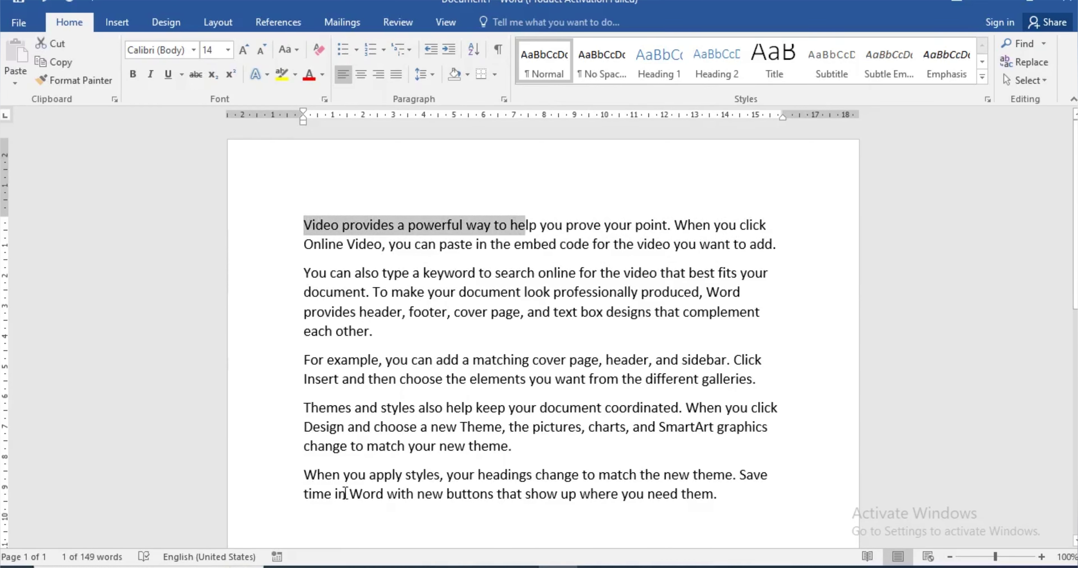
{"action": "key", "text": "shift+Right"}
{"action": "key", "text": "shift+Right"}
{"action": "key", "text": "shift+Right"}
{"action": "key", "text": "shift+Right"}
{"action": "key", "text": "shift+Right"}
{"action": "key", "text": "shift+Right"}
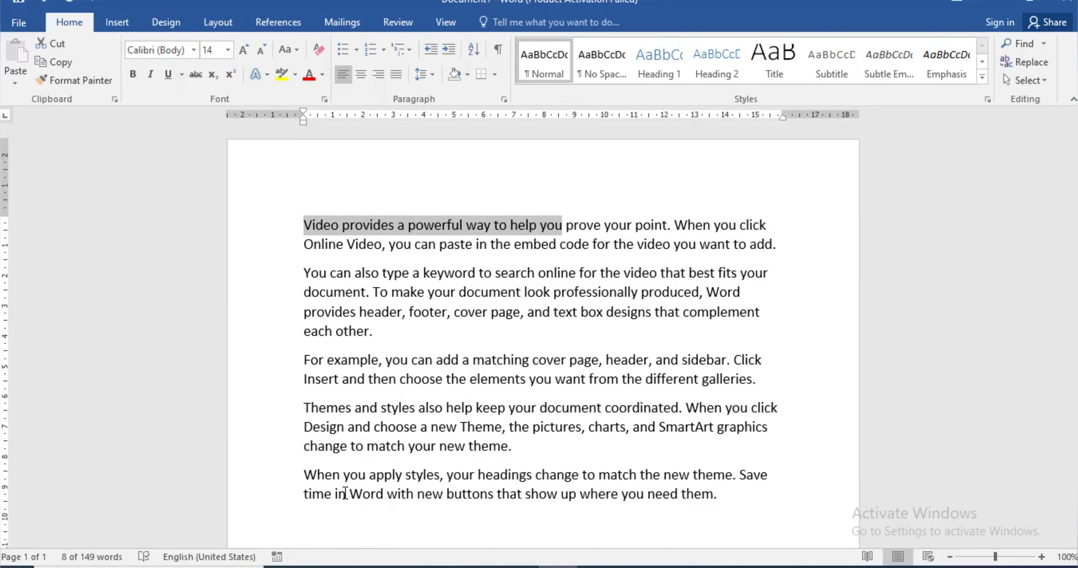
{"action": "key", "text": "shift+Down"}
{"action": "key", "text": "shift+Down"}
{"action": "key", "text": "shift+Down"}
{"action": "key", "text": "shift+Down"}
{"action": "key", "text": "shift+Down"}
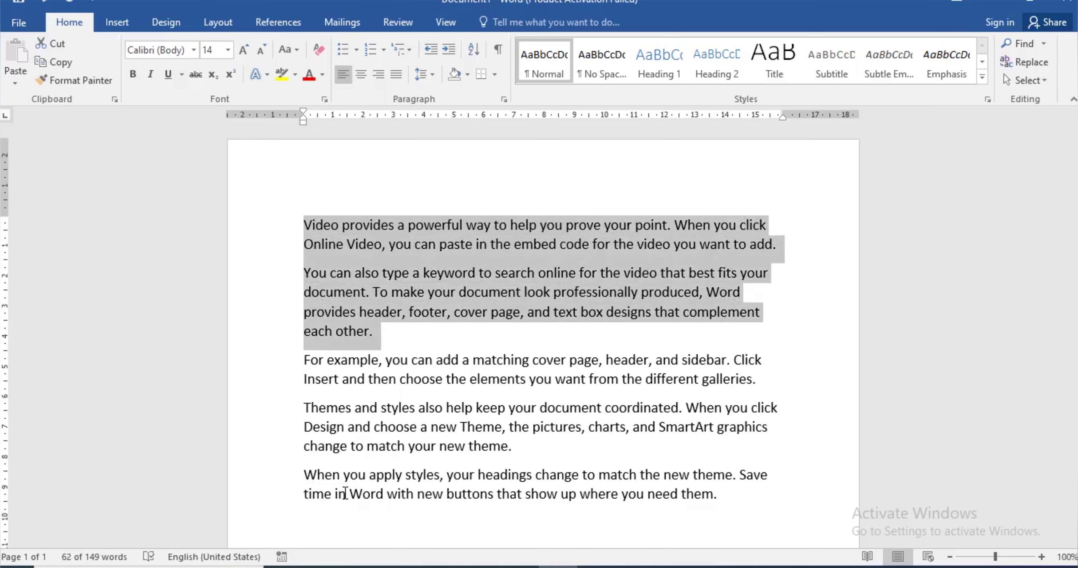
{"action": "key", "text": "shift+Down"}
{"action": "key", "text": "shift+Down"}
{"action": "key", "text": "shift+Down"}
{"action": "key", "text": "shift+Down"}
{"action": "key", "text": "shift+Up"}
{"action": "key", "text": "shift+Up"}
{"action": "key", "text": "shift+Up"}
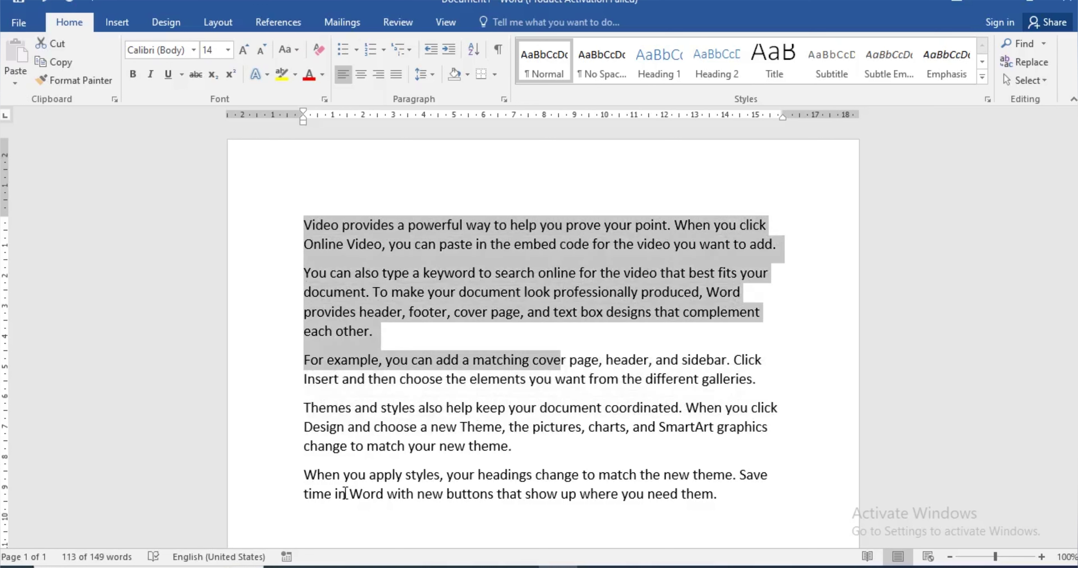
{"action": "key", "text": "shift+Up"}
{"action": "key", "text": "shift+Up"}
{"action": "key", "text": "shift+Up"}
{"action": "key", "text": "shift+Up"}
{"action": "key", "text": "shift+Up"}
{"action": "key", "text": "shift+Up"}
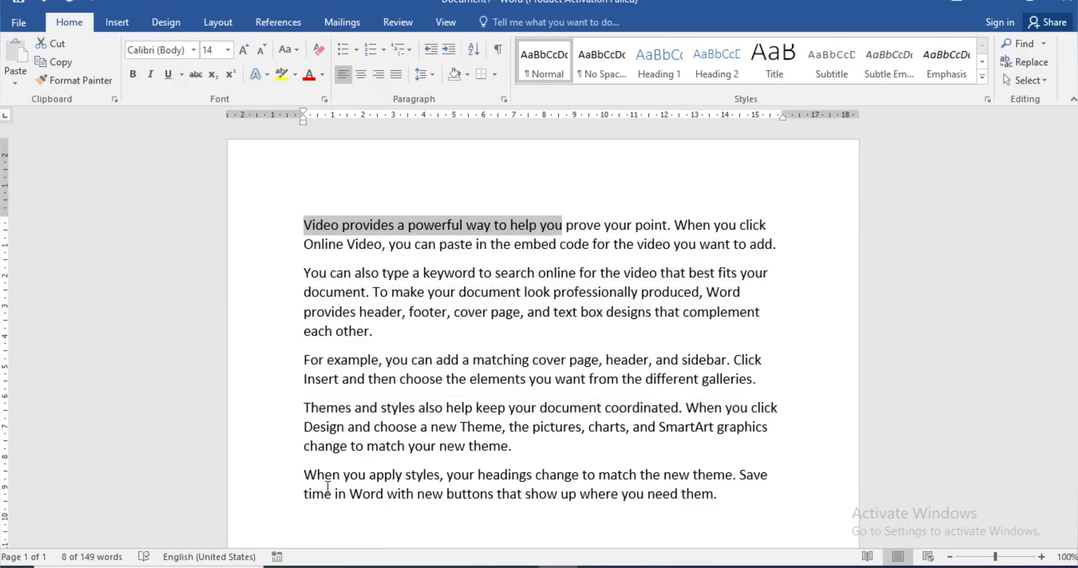
{"action": "left_click", "coordinate": [152, 379]}
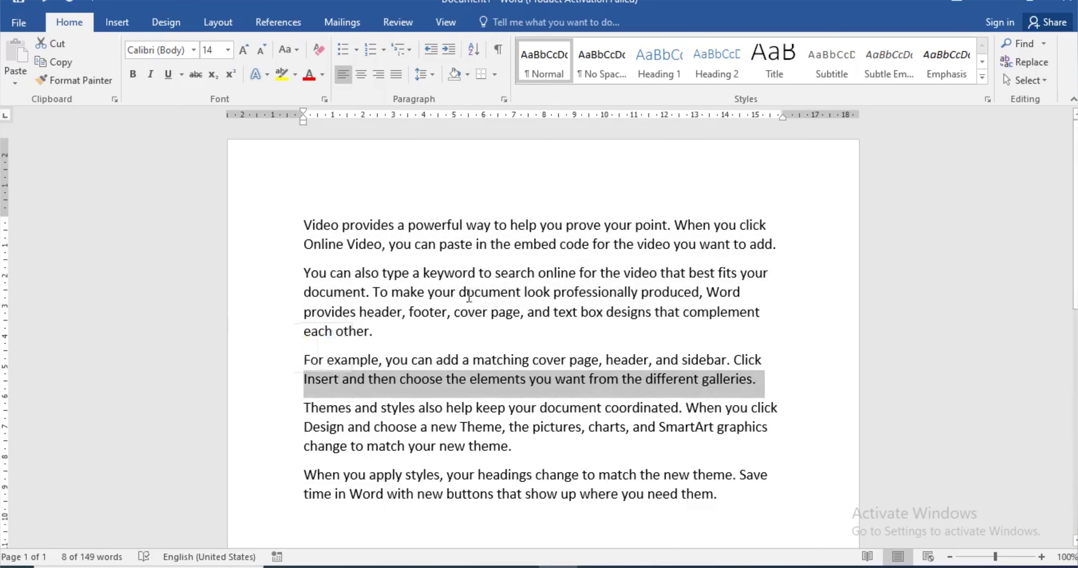
{"action": "left_click", "coordinate": [590, 244]}
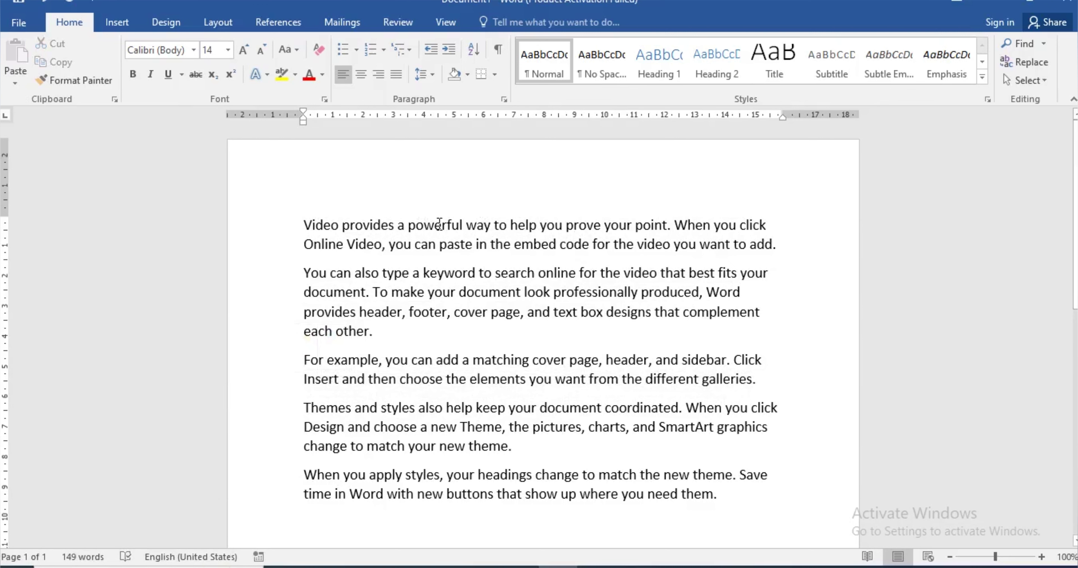
Step: Select the word 'powerful', the whole second paragraph, and two rectangular text blocks
{"action": "double_click", "coordinate": [439, 225]}
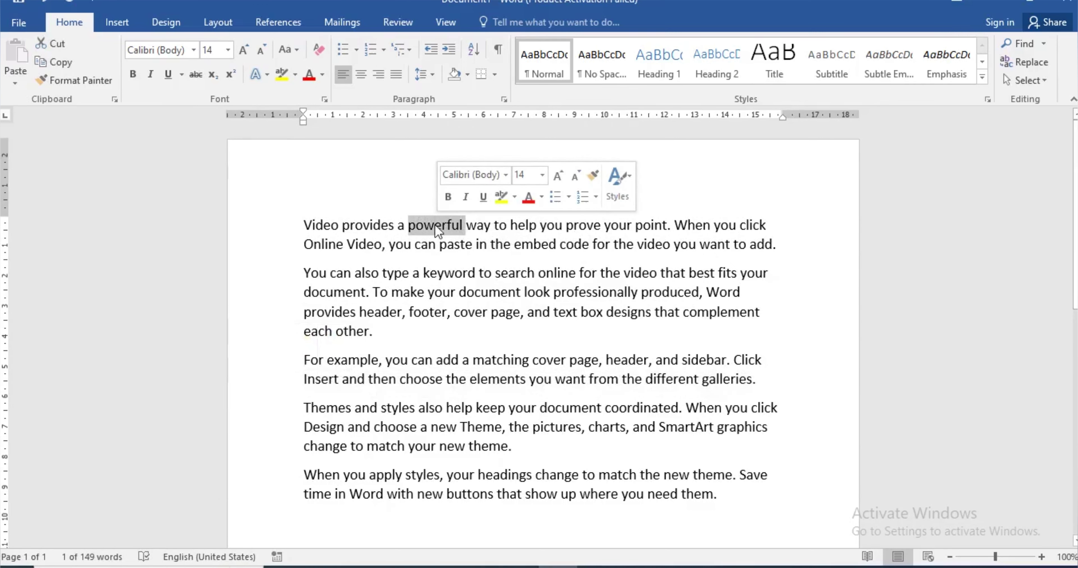
{"action": "triple_click", "coordinate": [483, 292]}
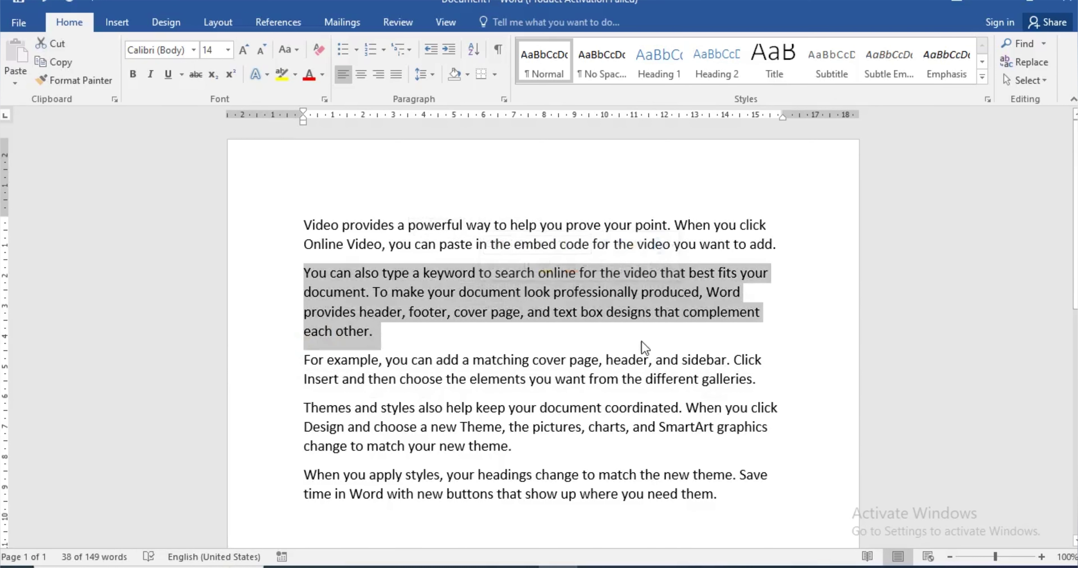
{"action": "left_click", "coordinate": [481, 244]}
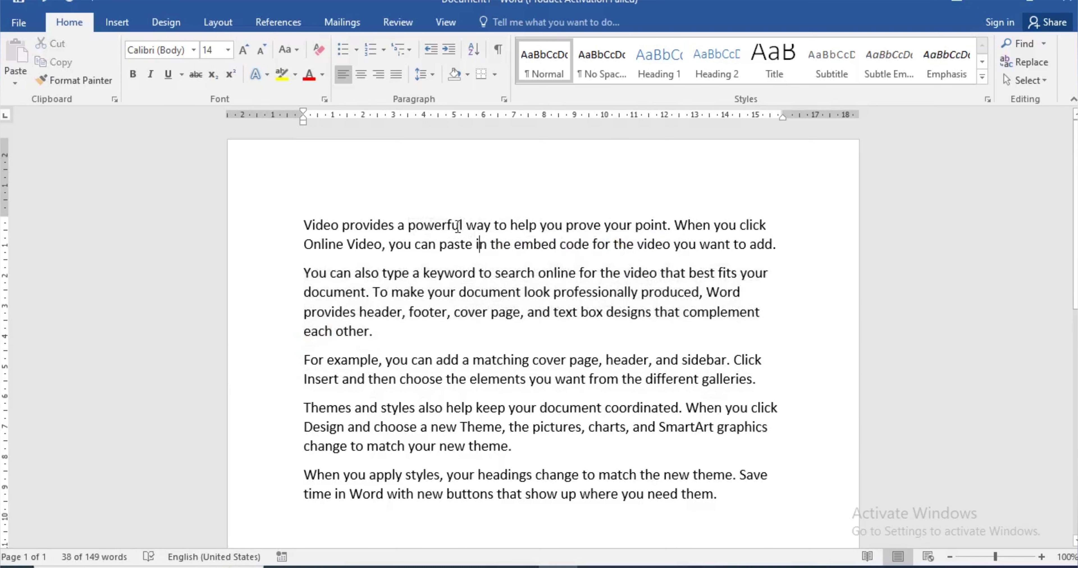
{"action": "mouse_move", "coordinate": [370, 216]}
{"action": "left_mouse_down"}
{"action": "mouse_move", "coordinate": [578, 409]}
{"action": "mouse_move", "coordinate": [576, 382]}
{"action": "left_mouse_up"}
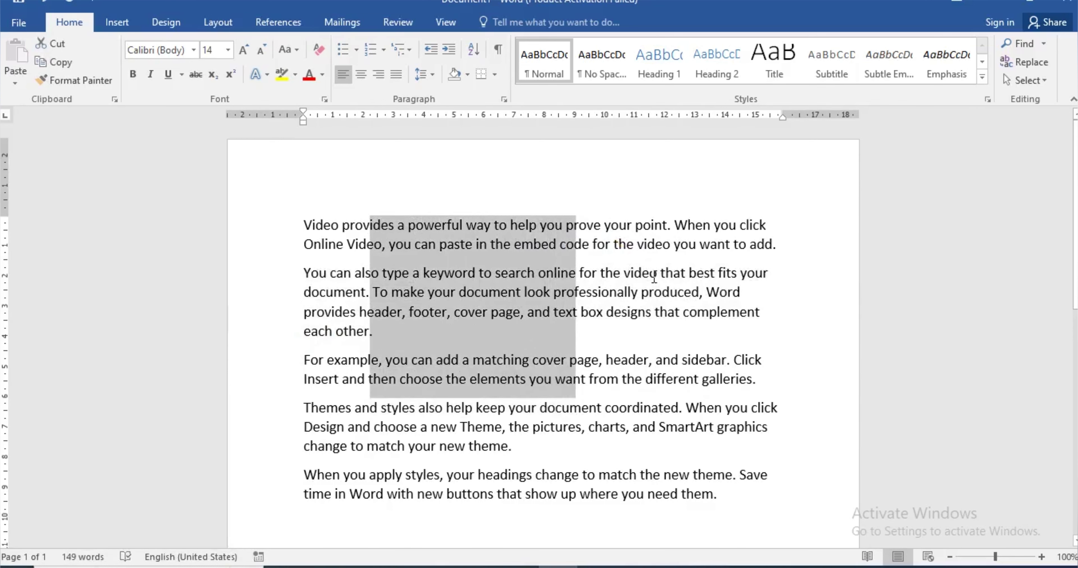
{"action": "left_click", "coordinate": [464, 258]}
{"action": "left_click_drag", "start_coordinate": [369, 215], "coordinate": [606, 416]}
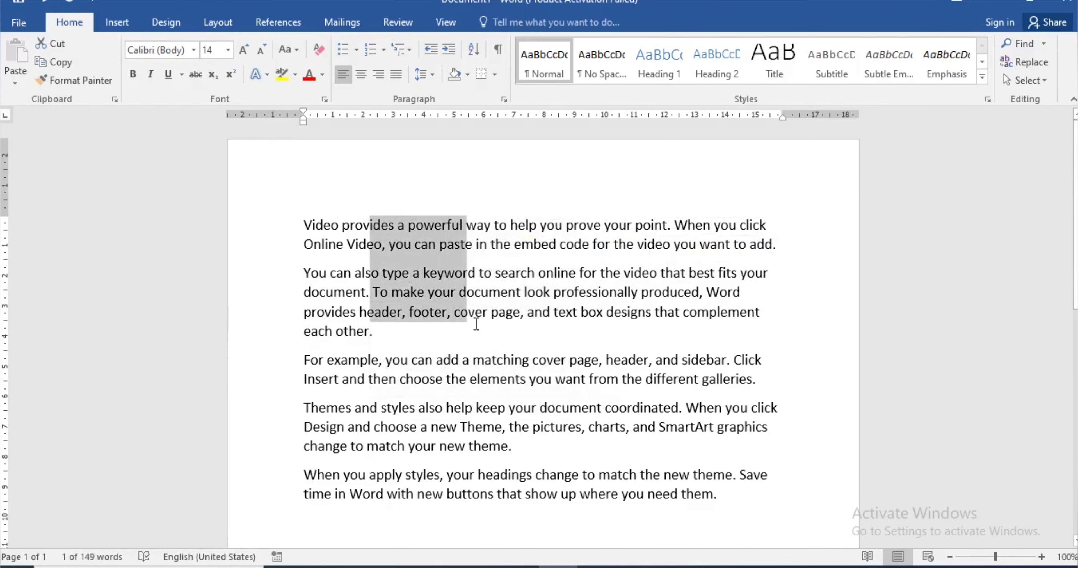
{"action": "left_click", "coordinate": [721, 315]}
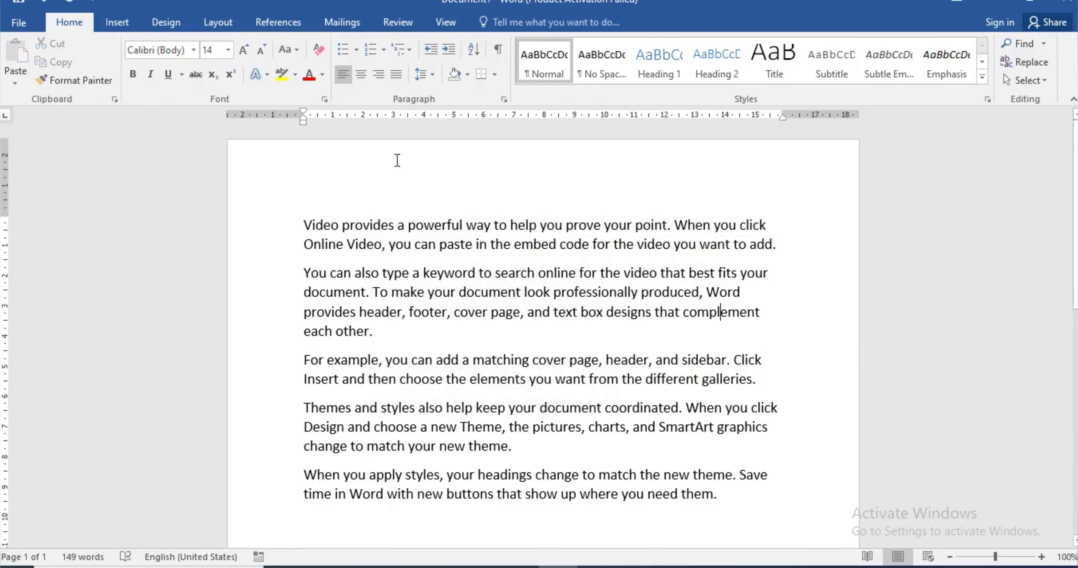
Step: Select the first sentence, then select the entire first paragraph
{"action": "left_click", "coordinate": [440, 224], "text": "ctrl"}
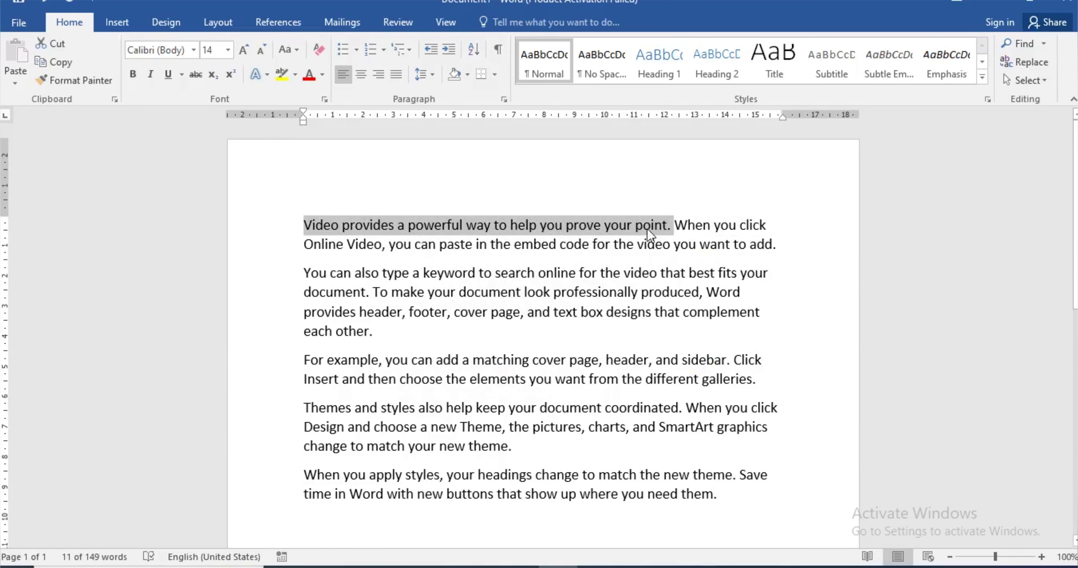
{"action": "left_click", "coordinate": [455, 281]}
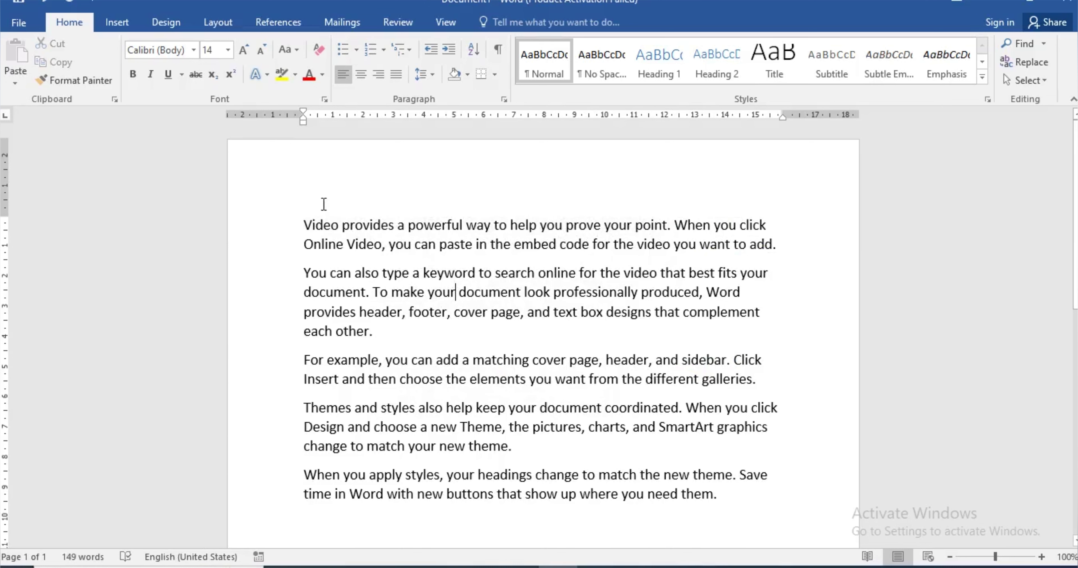
{"action": "mouse_move", "coordinate": [296, 221]}
{"action": "left_mouse_down"}
{"action": "mouse_move", "coordinate": [458, 279]}
{"action": "mouse_move", "coordinate": [781, 248]}
{"action": "left_mouse_up"}
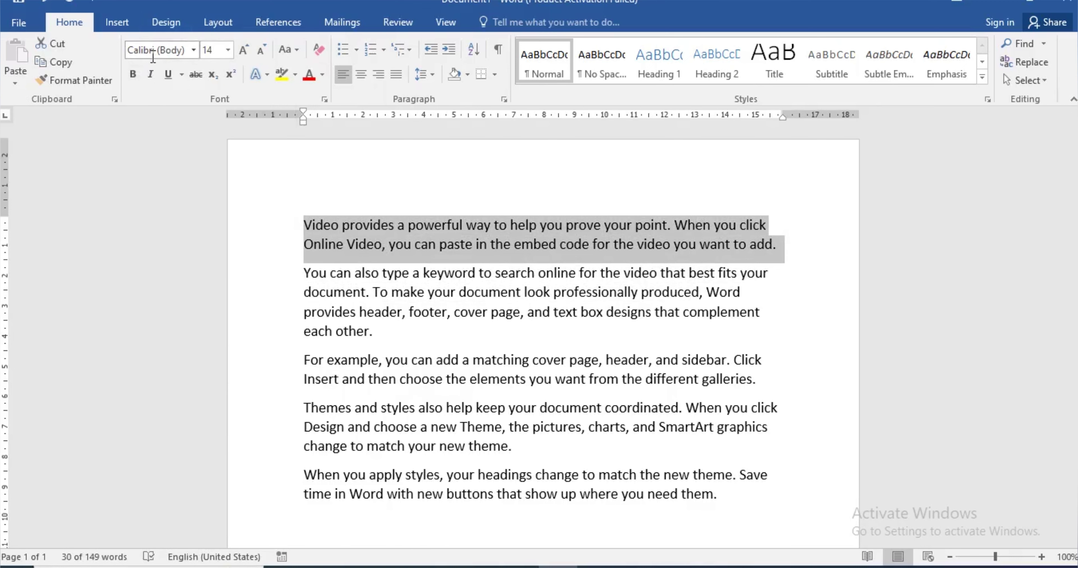
Step: Toggle Bold and Italic on and off for the first paragraph, leaving neither applied
{"action": "left_click", "coordinate": [132, 75]}
{"action": "left_click", "coordinate": [133, 76]}
{"action": "left_click", "coordinate": [140, 77]}
{"action": "left_click", "coordinate": [140, 78]}
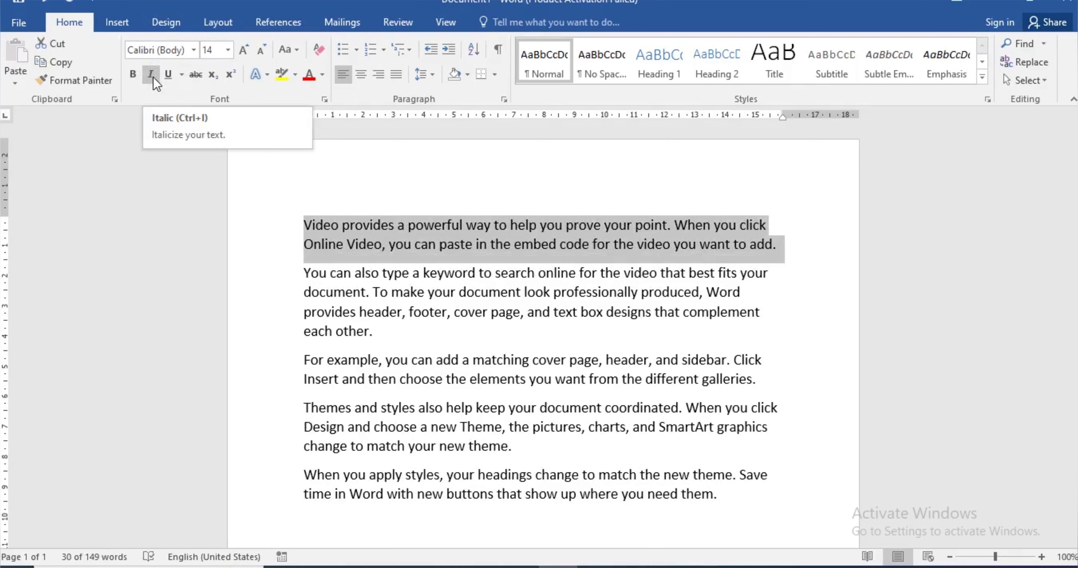
{"action": "left_click", "coordinate": [153, 78]}
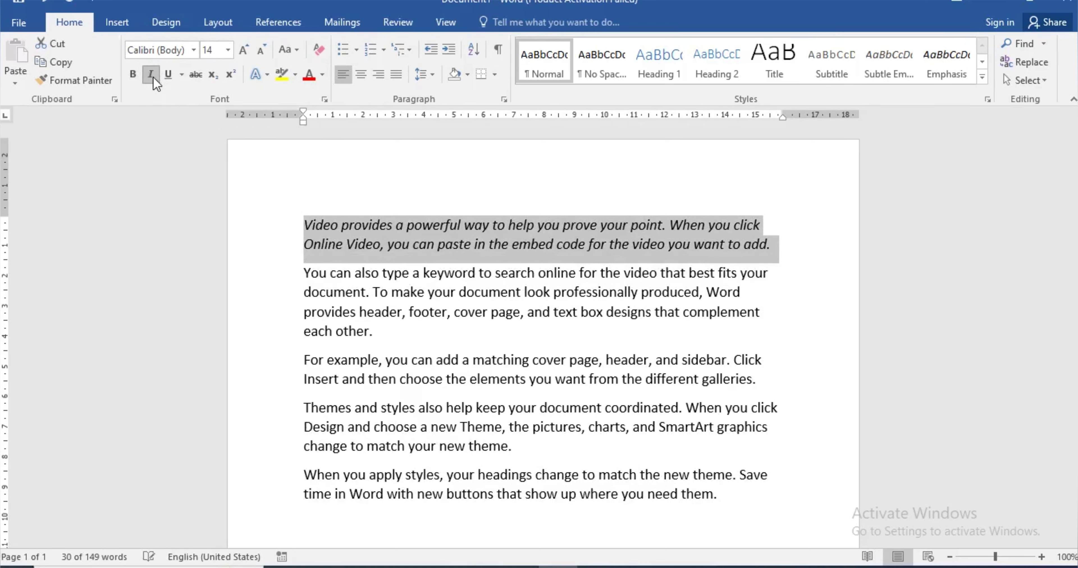
{"action": "left_click", "coordinate": [154, 76]}
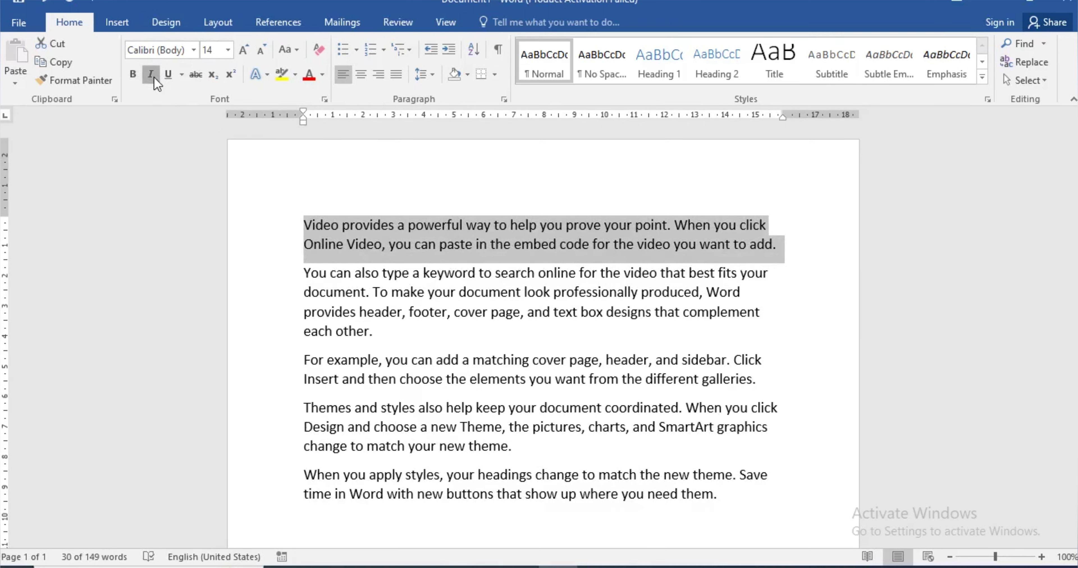
{"action": "left_click", "coordinate": [154, 78]}
{"action": "left_click", "coordinate": [153, 78]}
Step: Toggle the underline on the first paragraph several times, ending with it underlined
{"action": "left_click", "coordinate": [168, 76]}
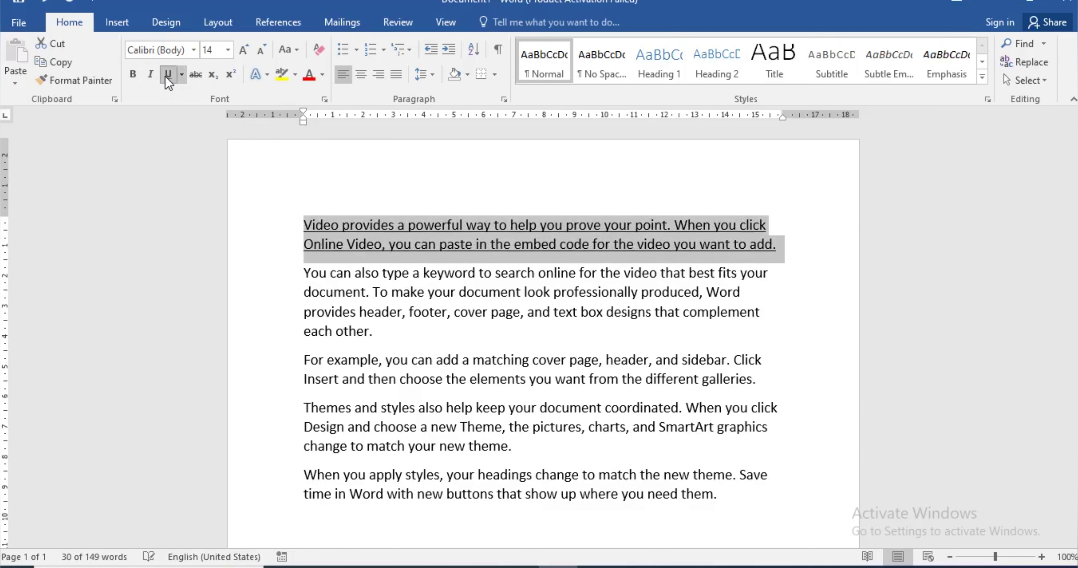
{"action": "left_click", "coordinate": [168, 76]}
{"action": "left_click", "coordinate": [167, 76]}
{"action": "left_click", "coordinate": [168, 76]}
{"action": "left_click", "coordinate": [168, 76]}
{"action": "left_click", "coordinate": [168, 76]}
Step: Choose the single underline style for the first paragraph from the Underline style list
{"action": "left_click", "coordinate": [185, 76]}
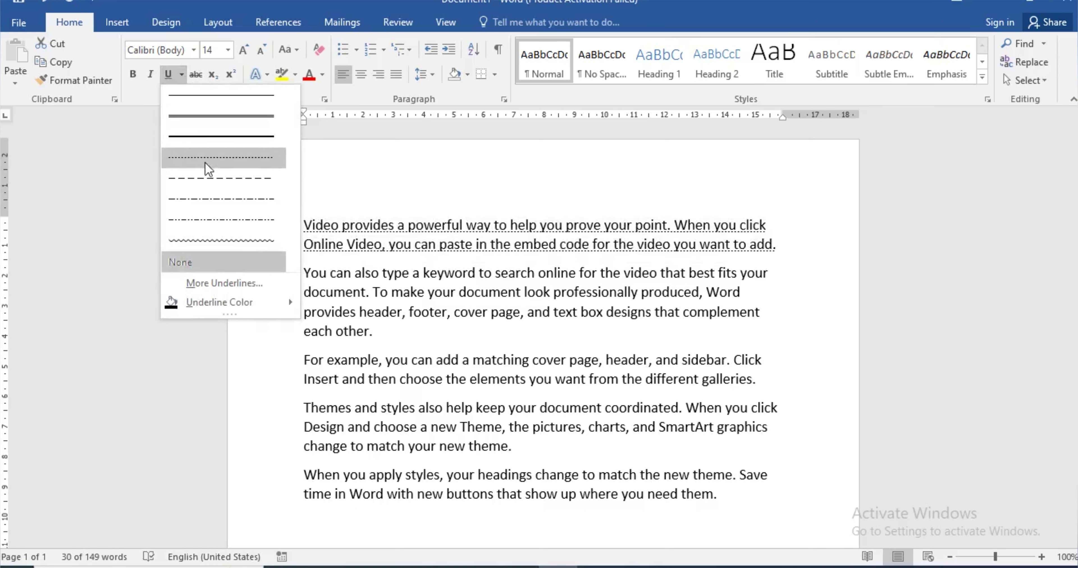
{"action": "left_click", "coordinate": [220, 99]}
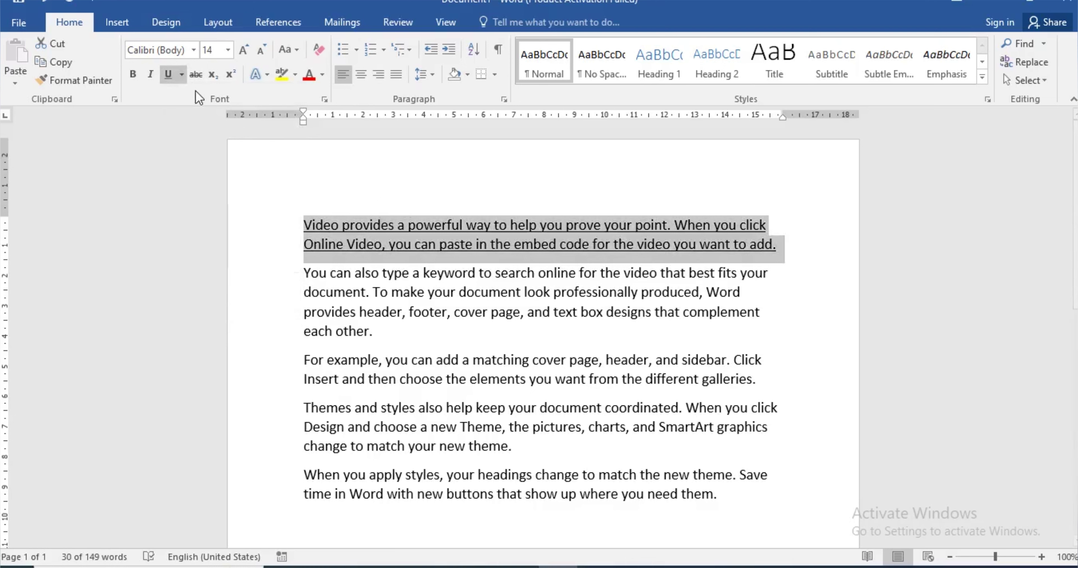
{"action": "left_click", "coordinate": [181, 80]}
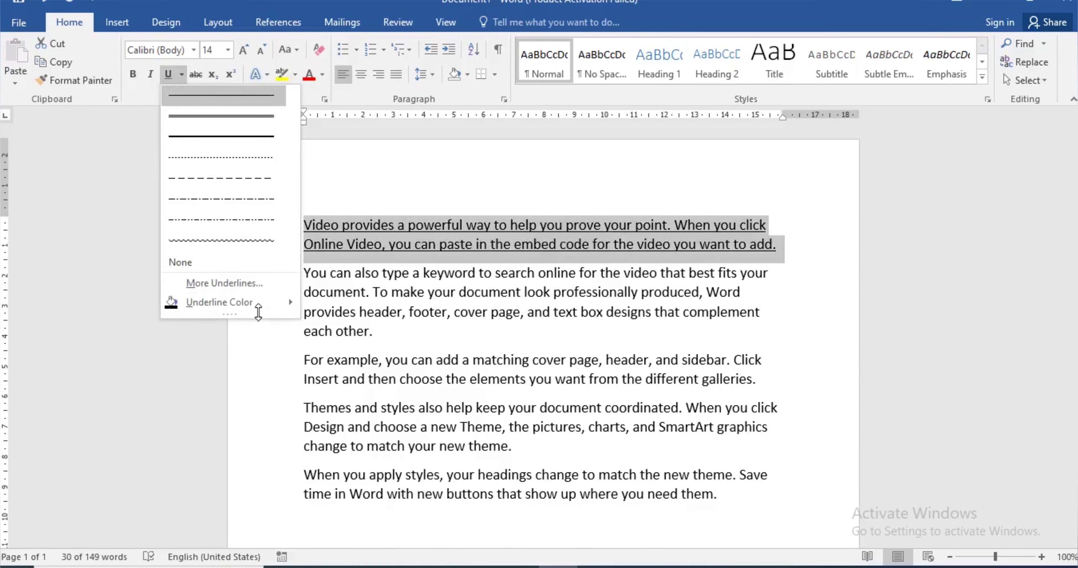
{"action": "mouse_move", "coordinate": [219, 303]}
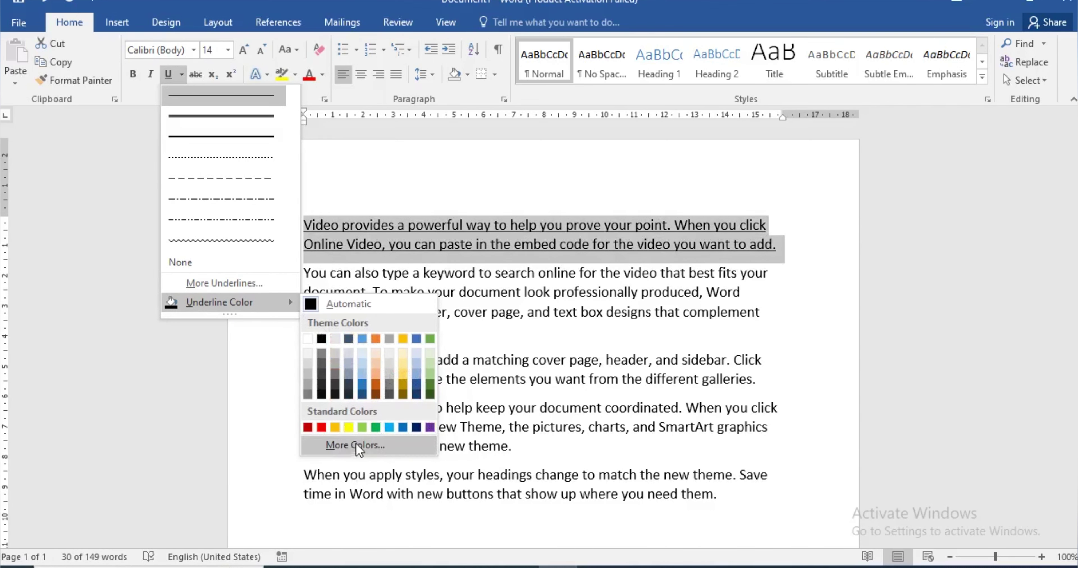
Step: Browse the Font dialog's underline style and colour lists, keeping single Automatic underline, and confirm
{"action": "left_click", "coordinate": [264, 284]}
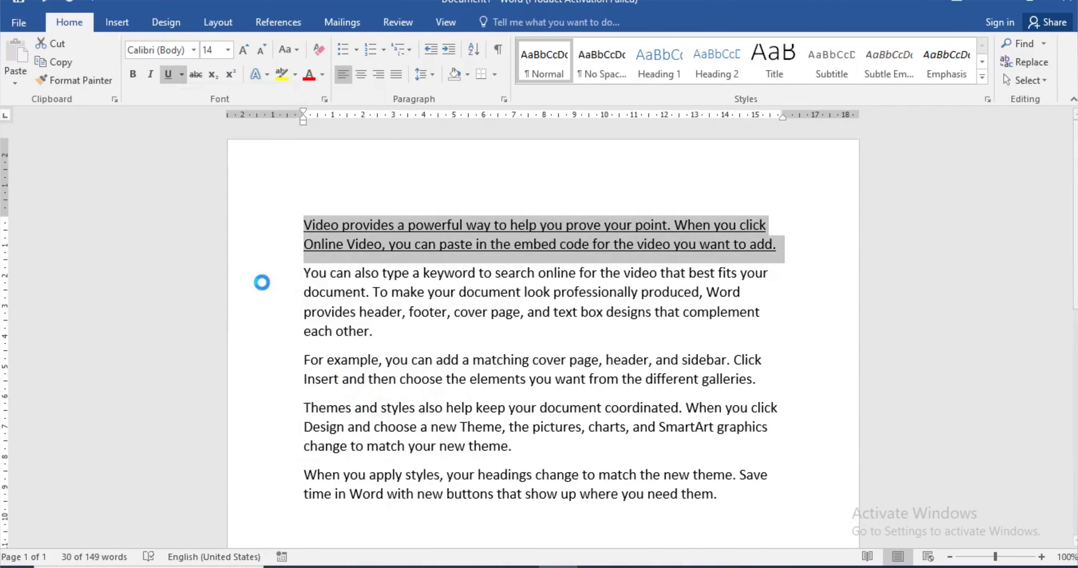
{"action": "left_click_drag", "start_coordinate": [700, 132], "coordinate": [635, 101]}
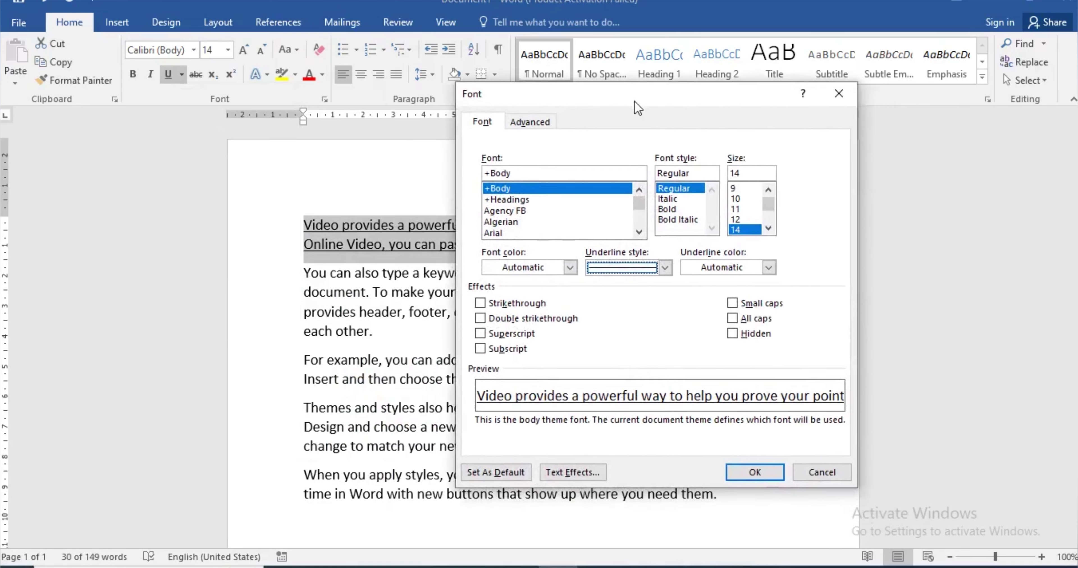
{"action": "left_click", "coordinate": [665, 267]}
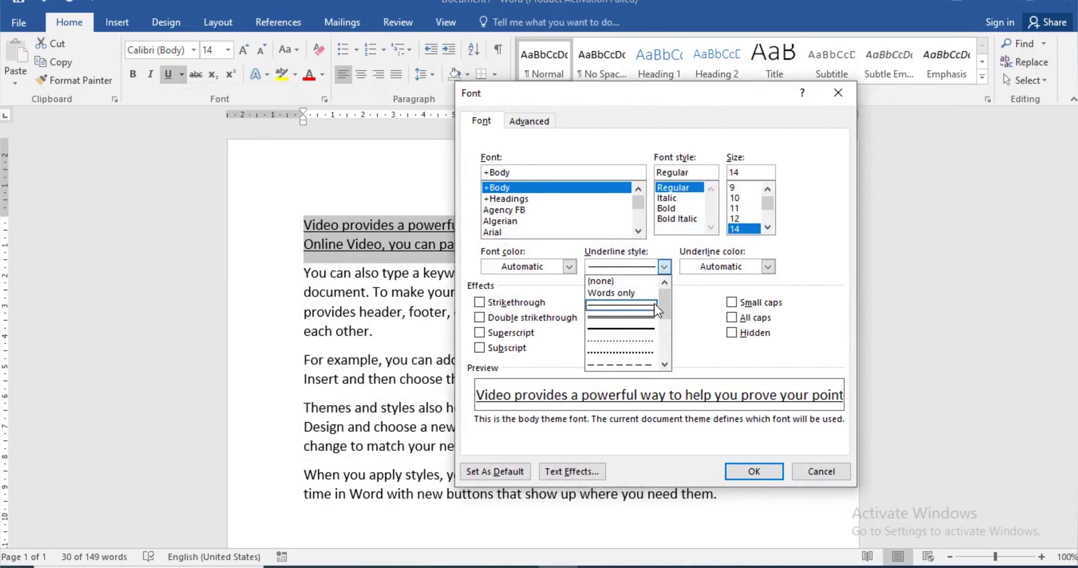
{"action": "left_click", "coordinate": [664, 361]}
{"action": "left_click", "coordinate": [664, 359]}
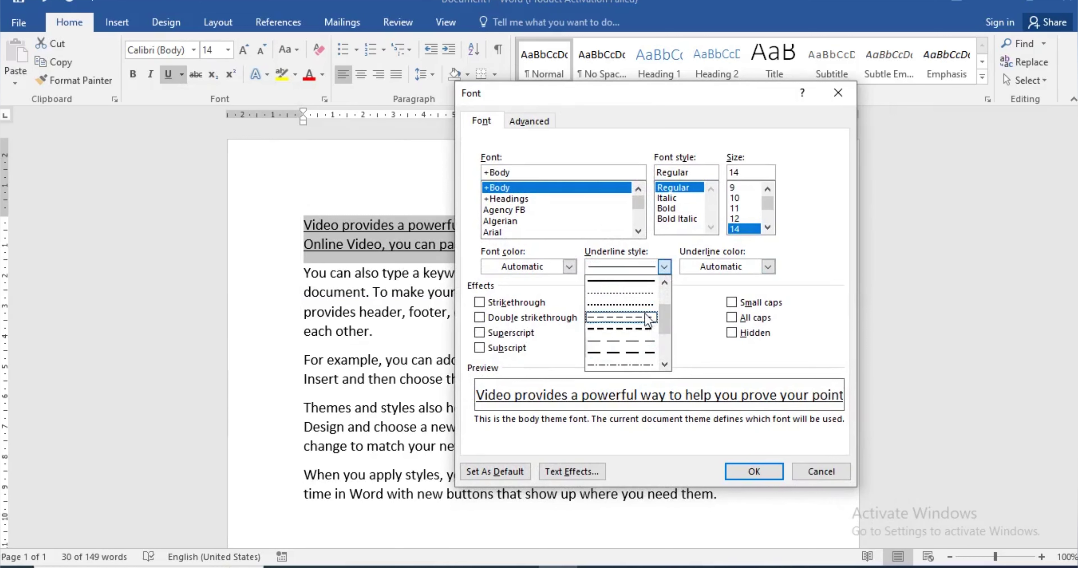
{"action": "left_click", "coordinate": [679, 310]}
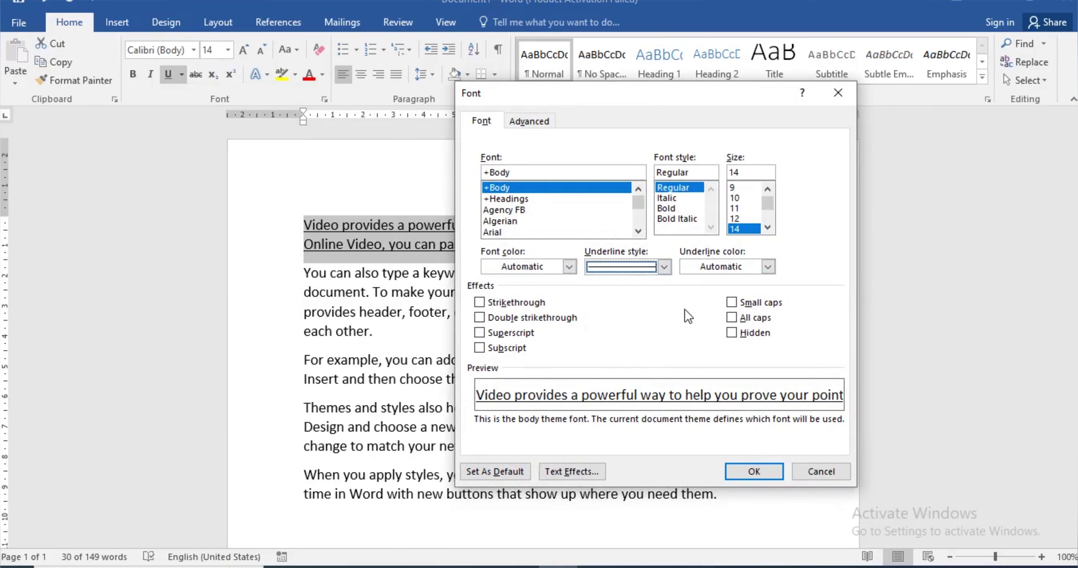
{"action": "left_click", "coordinate": [769, 267]}
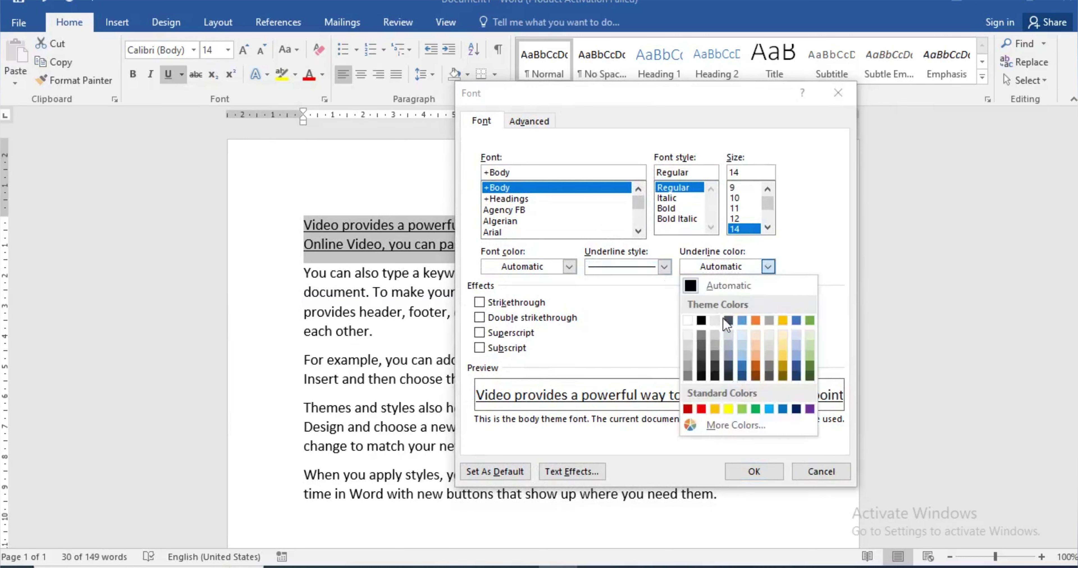
{"action": "left_click", "coordinate": [668, 315]}
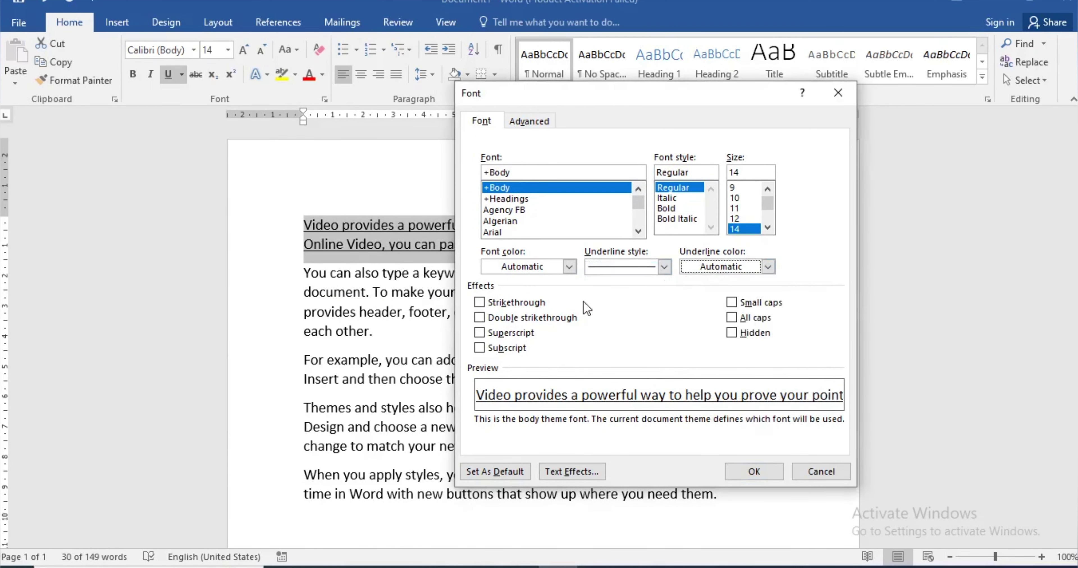
{"action": "left_click", "coordinate": [750, 469]}
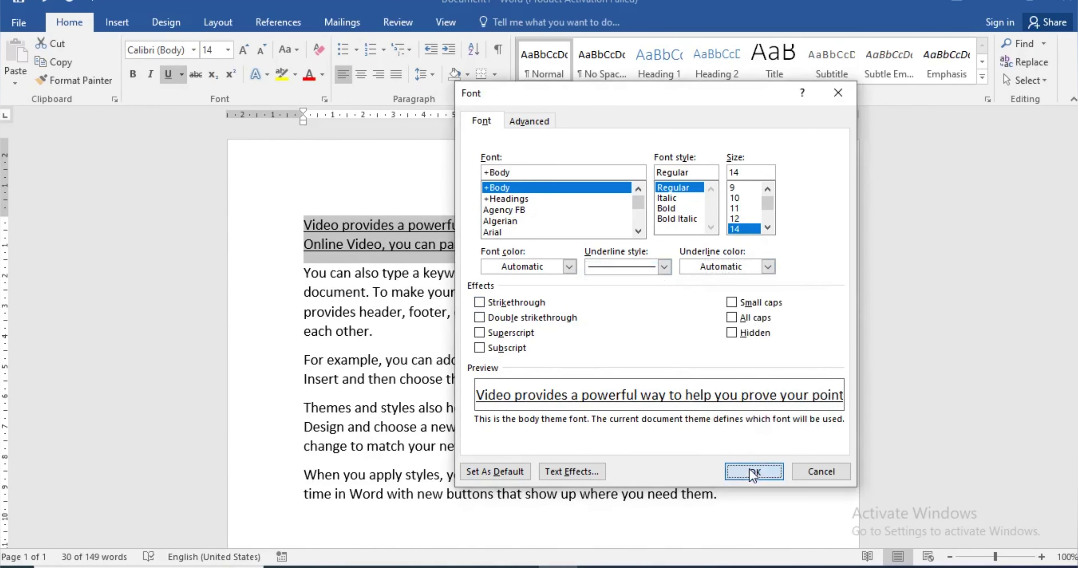
{"action": "left_click", "coordinate": [603, 293]}
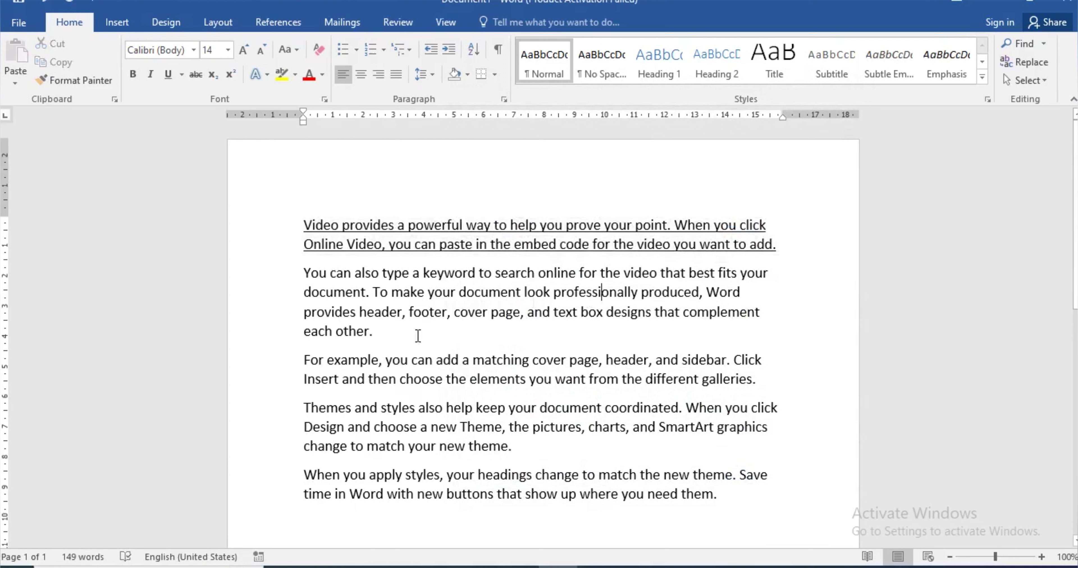
Step: Underline the second paragraph, cancel the Font dialog, then undo both paragraphs' underlines
{"action": "mouse_move", "coordinate": [418, 336]}
{"action": "left_mouse_down"}
{"action": "mouse_move", "coordinate": [294, 292]}
{"action": "mouse_move", "coordinate": [272, 259]}
{"action": "left_mouse_up"}
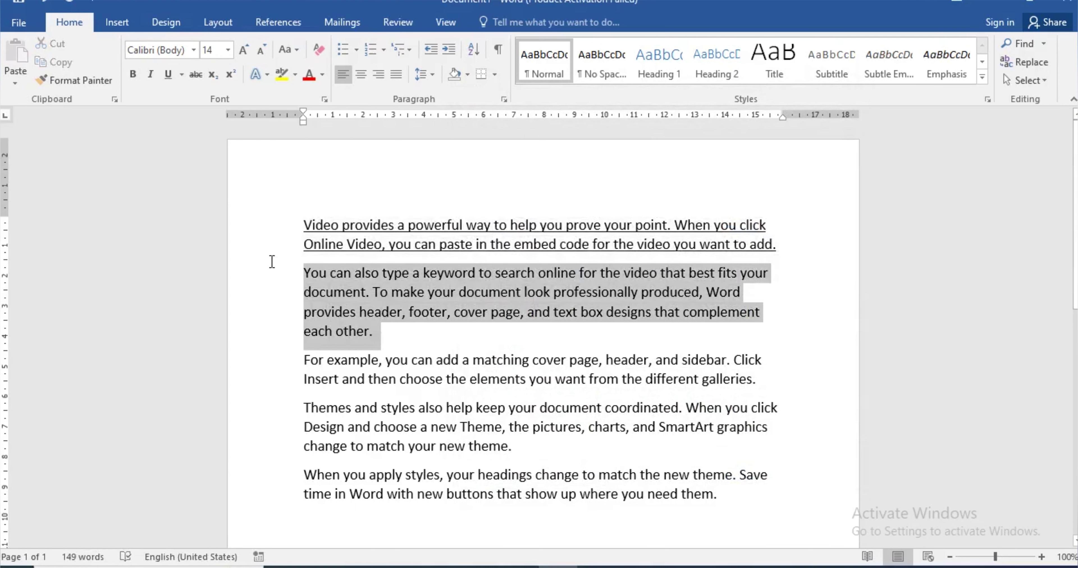
{"action": "left_click", "coordinate": [175, 77]}
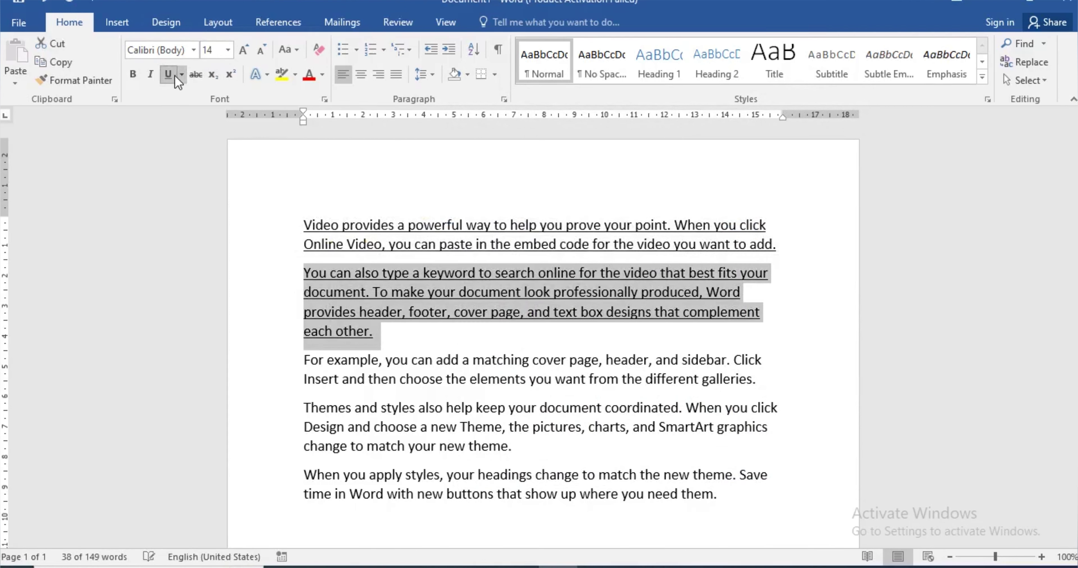
{"action": "left_click", "coordinate": [183, 75]}
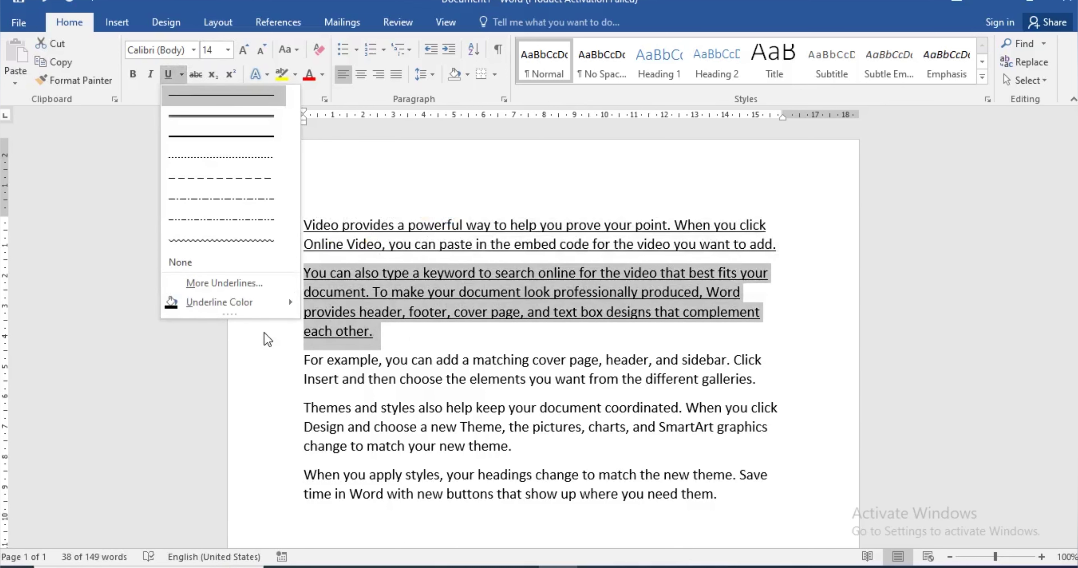
{"action": "mouse_move", "coordinate": [219, 302]}
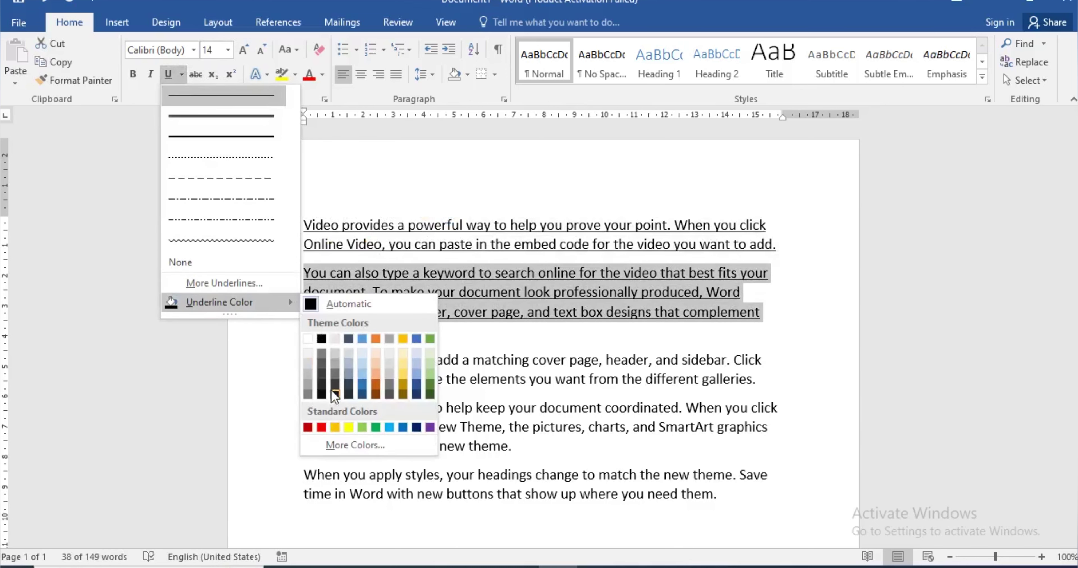
{"action": "left_click", "coordinate": [264, 285]}
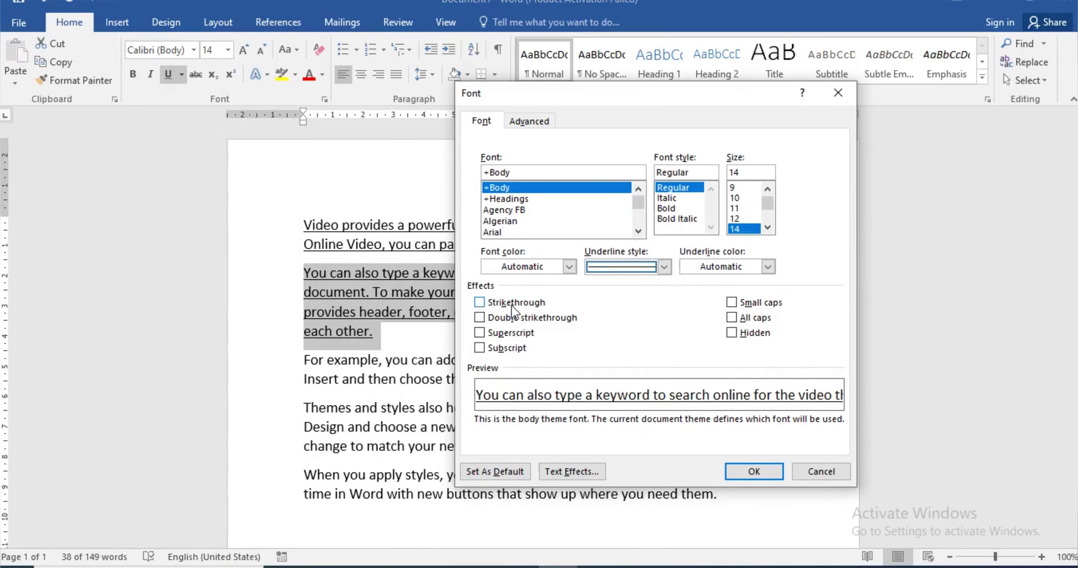
{"action": "left_click", "coordinate": [820, 472]}
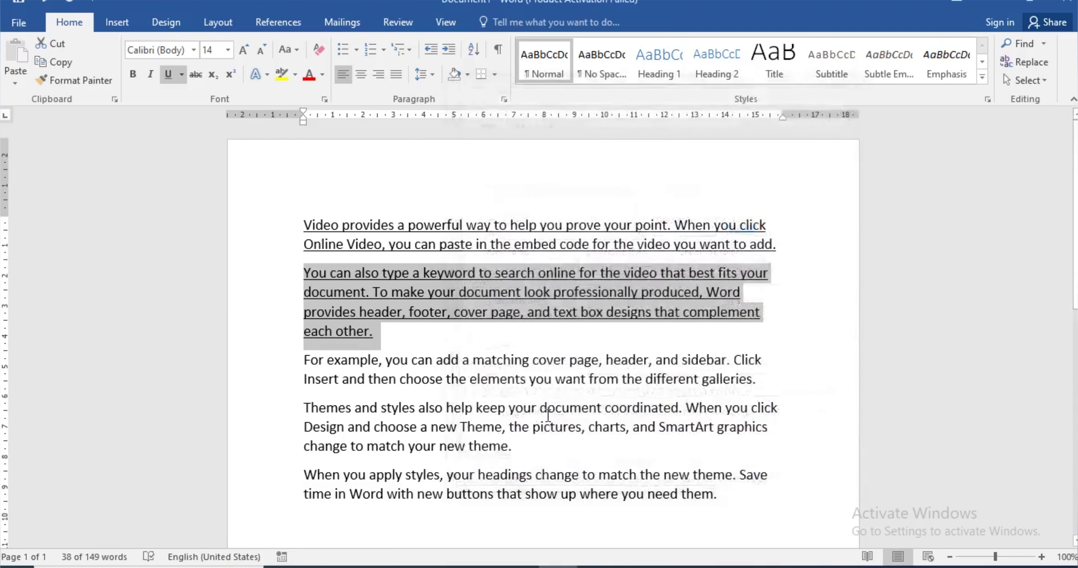
{"action": "key", "text": "ctrl+z"}
{"action": "key", "text": "ctrl+z"}
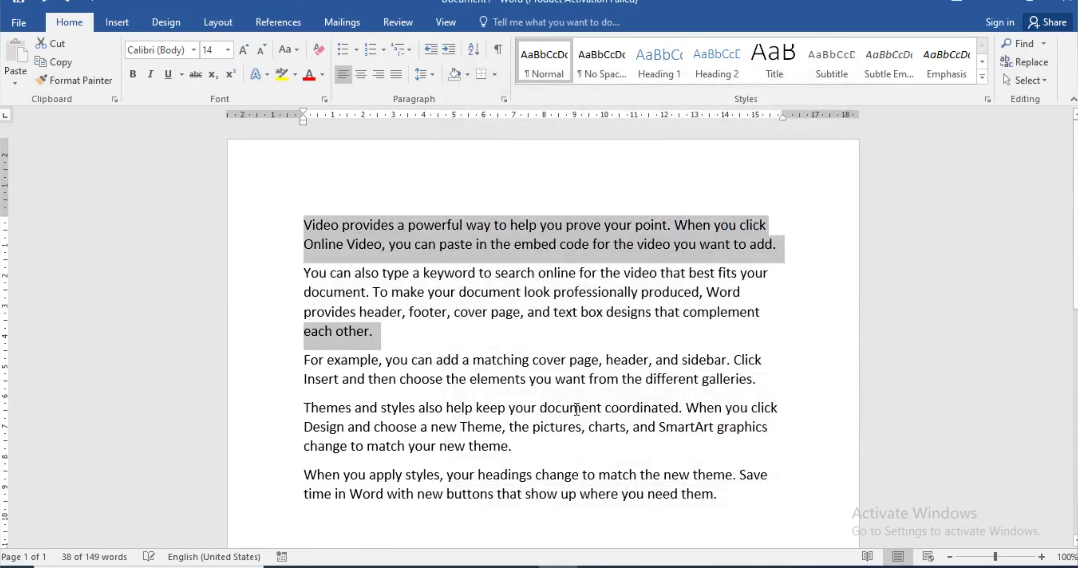
{"action": "left_click", "coordinate": [638, 245]}
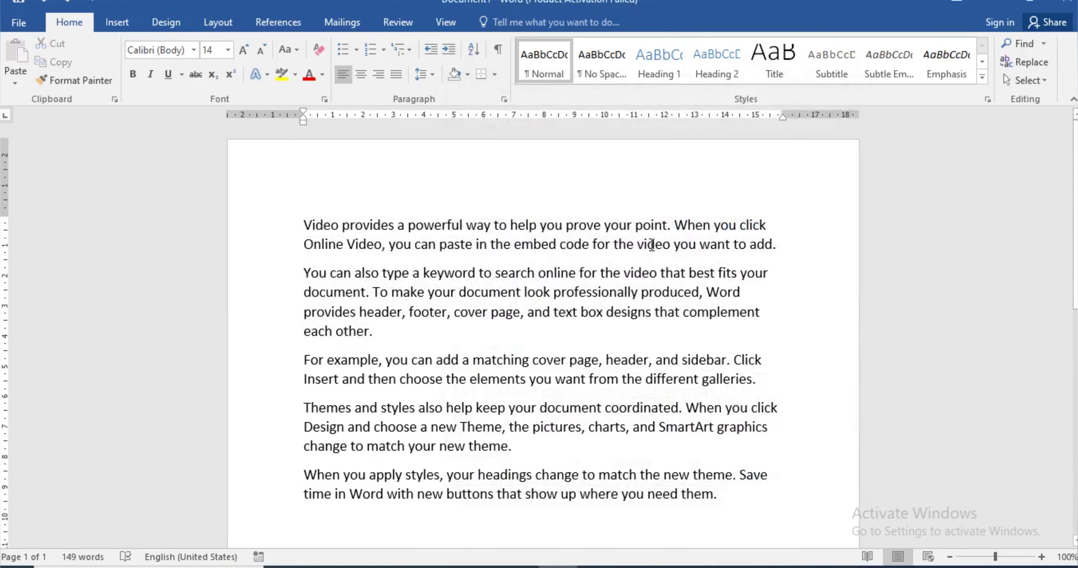
Step: Select 'powerful' in the first paragraph and apply single Strikethrough to it
{"action": "left_click_drag", "start_coordinate": [673, 244], "coordinate": [613, 244]}
{"action": "left_click_drag", "start_coordinate": [463, 225], "coordinate": [407, 228]}
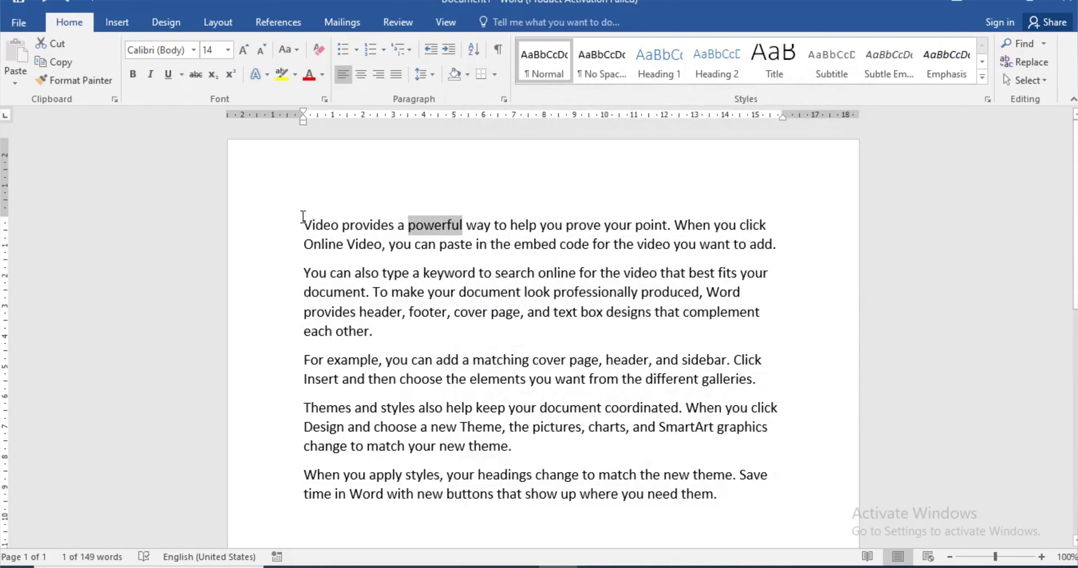
{"action": "left_click", "coordinate": [202, 79]}
Step: Select 'produced' in the second paragraph and give it Double strikethrough in the Font dialog
{"action": "left_click", "coordinate": [379, 271]}
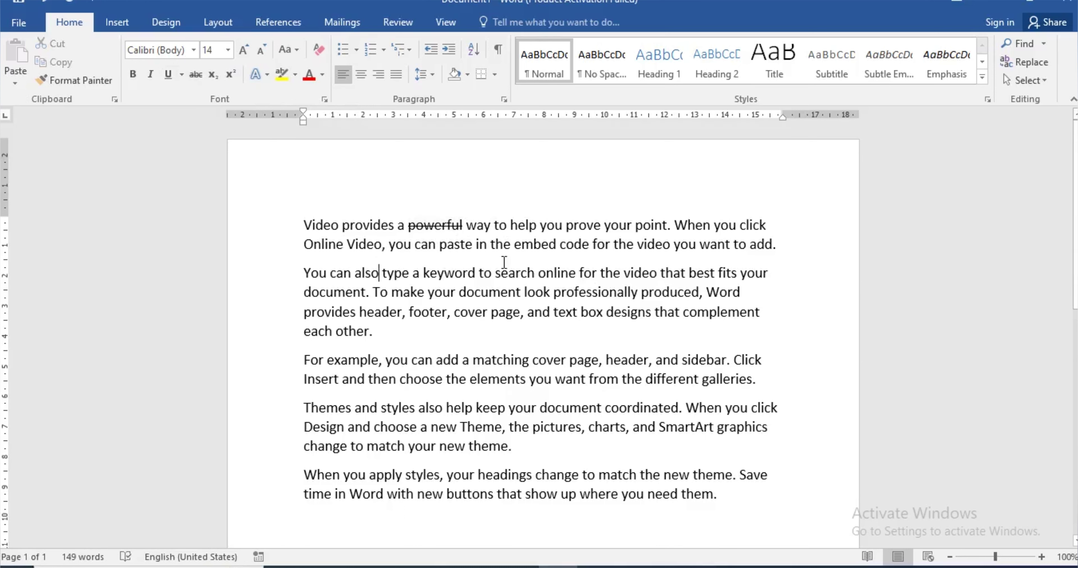
{"action": "left_click_drag", "start_coordinate": [505, 262], "coordinate": [472, 271]}
{"action": "key", "text": "ctrl+Down"}
{"action": "left_click_drag", "start_coordinate": [687, 291], "coordinate": [639, 292]}
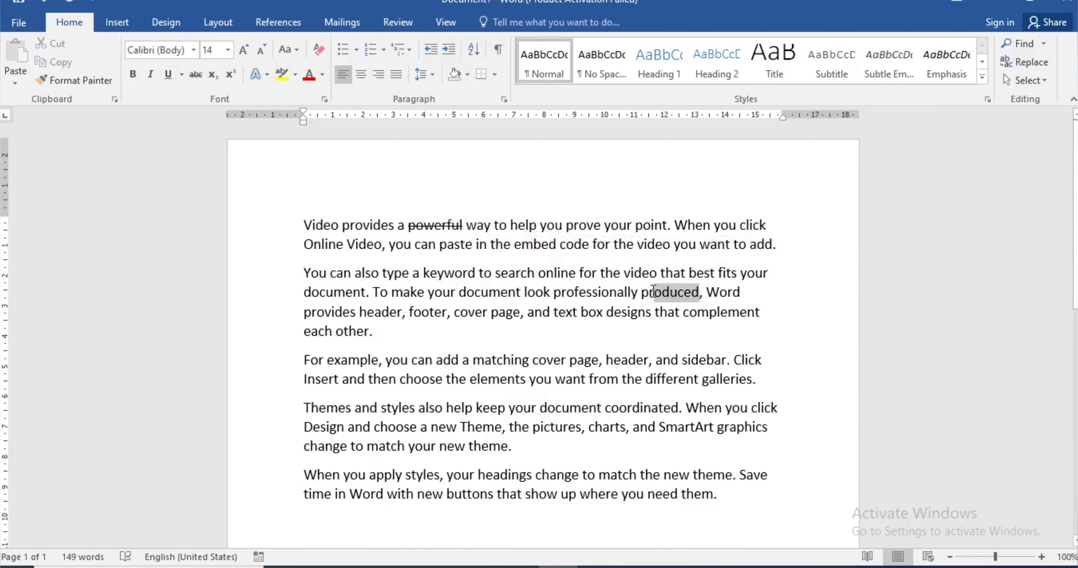
{"action": "left_click", "coordinate": [182, 76]}
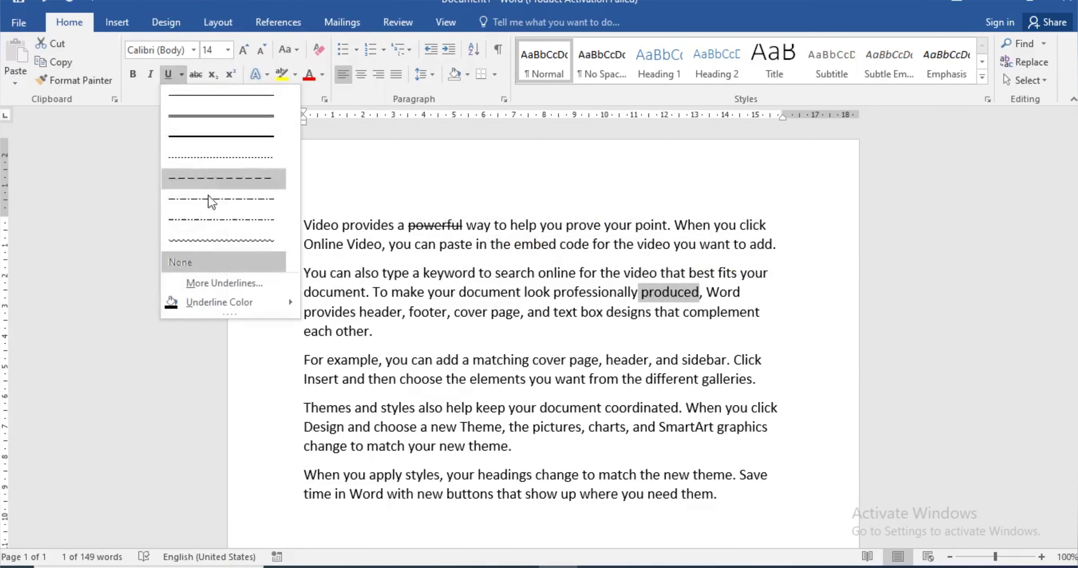
{"action": "left_click", "coordinate": [236, 286]}
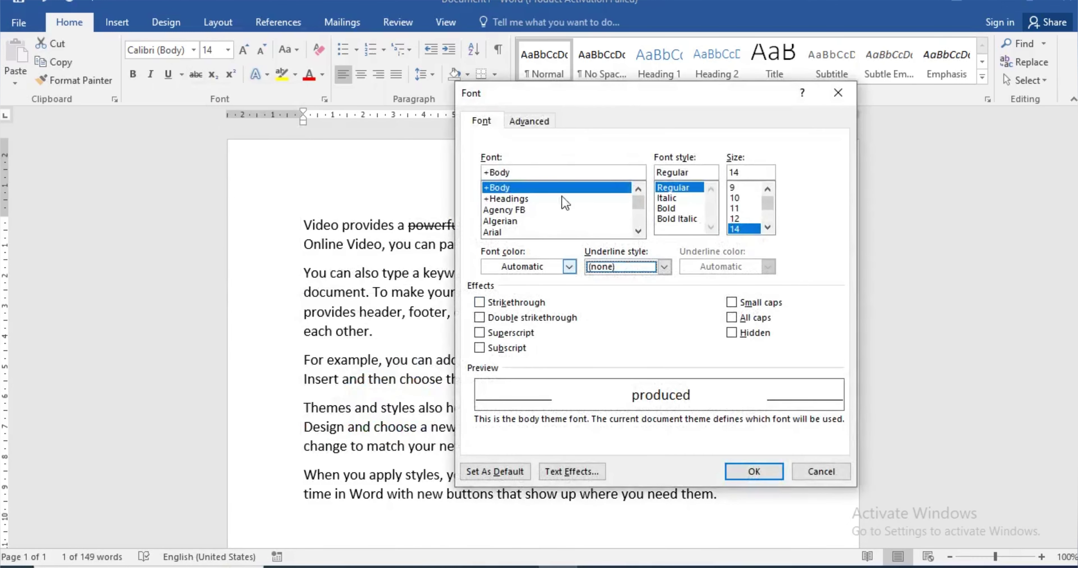
{"action": "mouse_move", "coordinate": [570, 101]}
{"action": "left_mouse_down"}
{"action": "mouse_move", "coordinate": [707, 48]}
{"action": "mouse_move", "coordinate": [791, 65]}
{"action": "mouse_move", "coordinate": [276, 79]}
{"action": "left_mouse_up"}
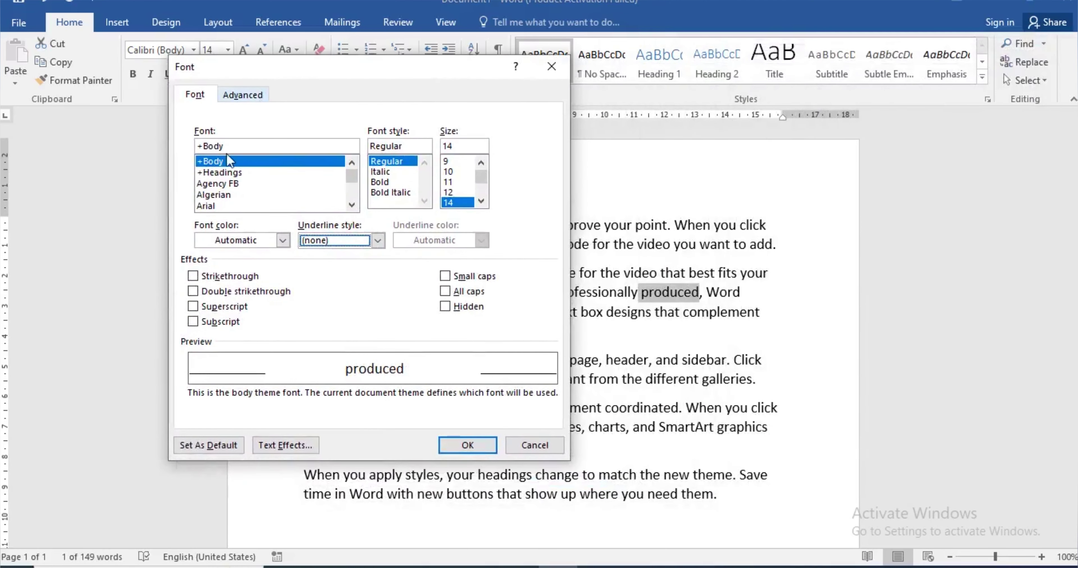
{"action": "left_click", "coordinate": [233, 276]}
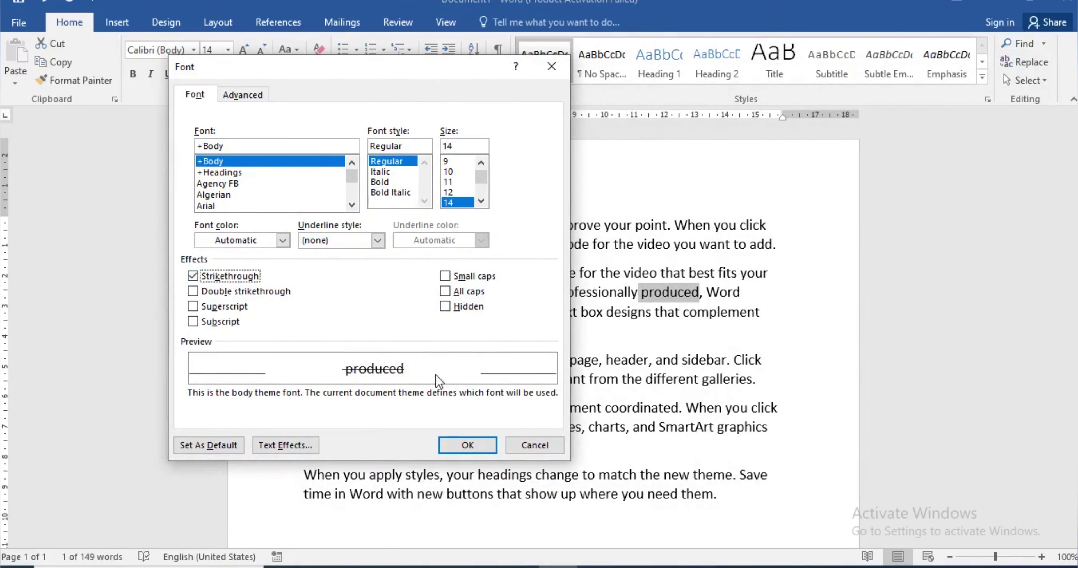
{"action": "left_click", "coordinate": [248, 291]}
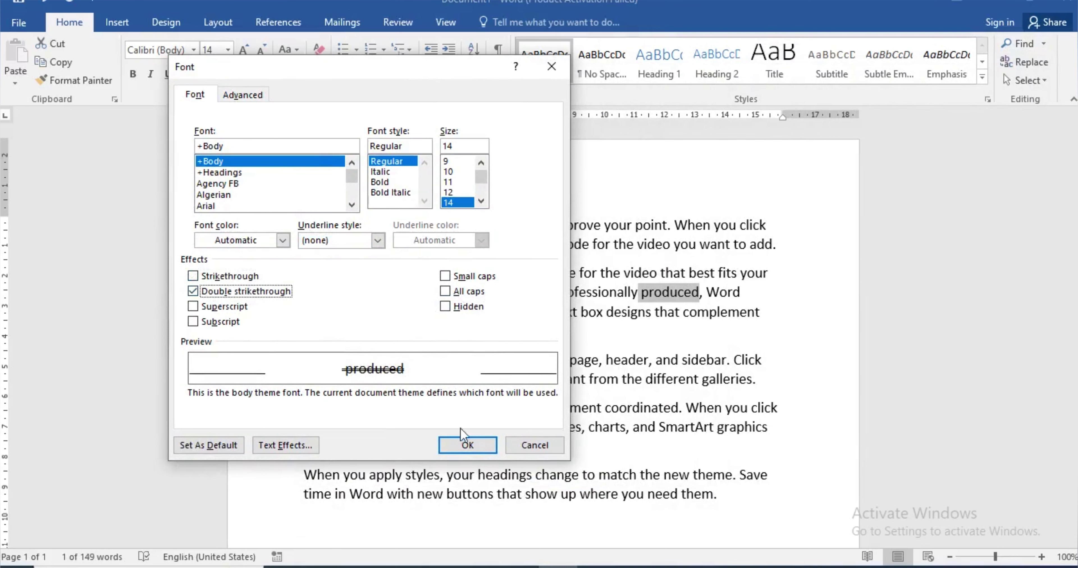
{"action": "left_click", "coordinate": [454, 443]}
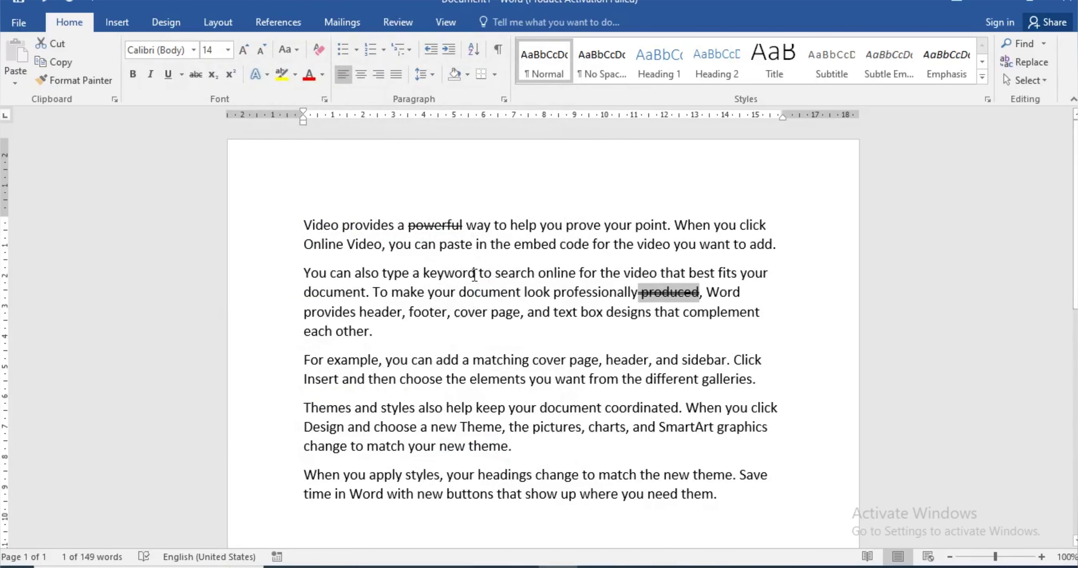
Step: Give the phrase 'type a keyword to' a double strikethrough via the Ctrl+D Font dialog
{"action": "left_click_drag", "start_coordinate": [494, 274], "coordinate": [382, 277]}
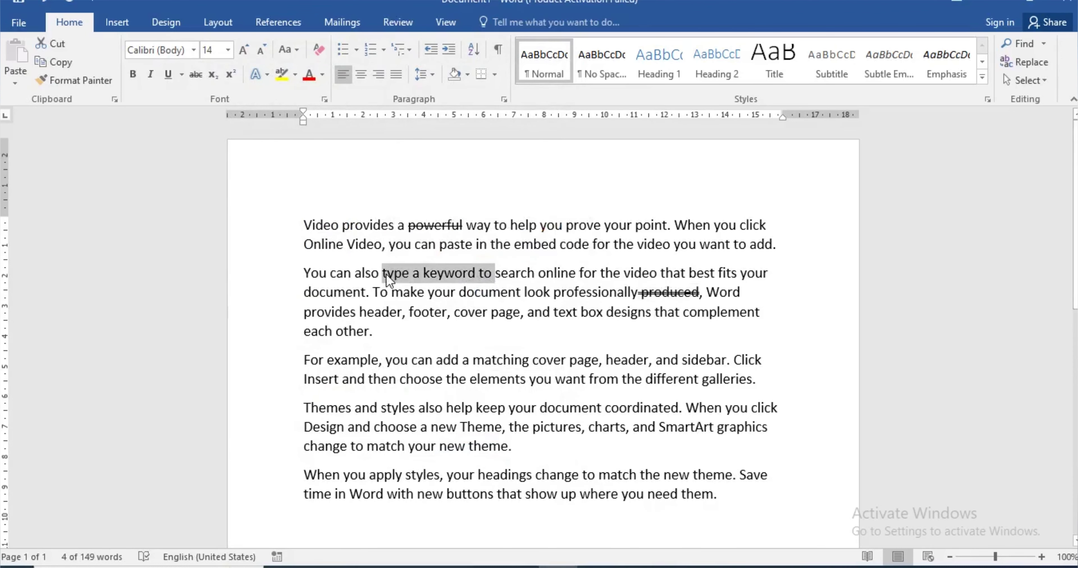
{"action": "key", "text": "ctrl+d"}
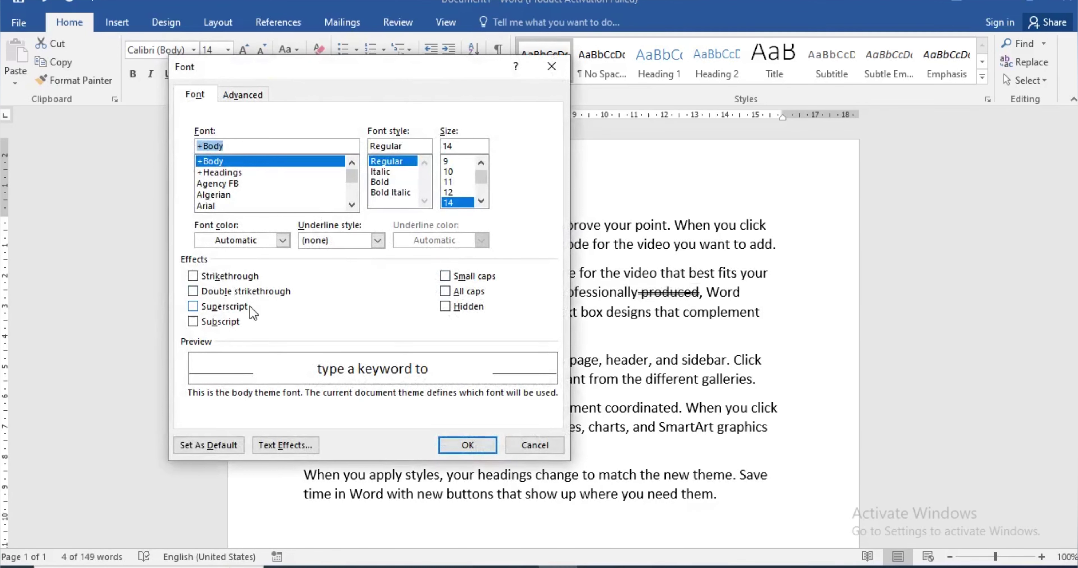
{"action": "left_click", "coordinate": [226, 276]}
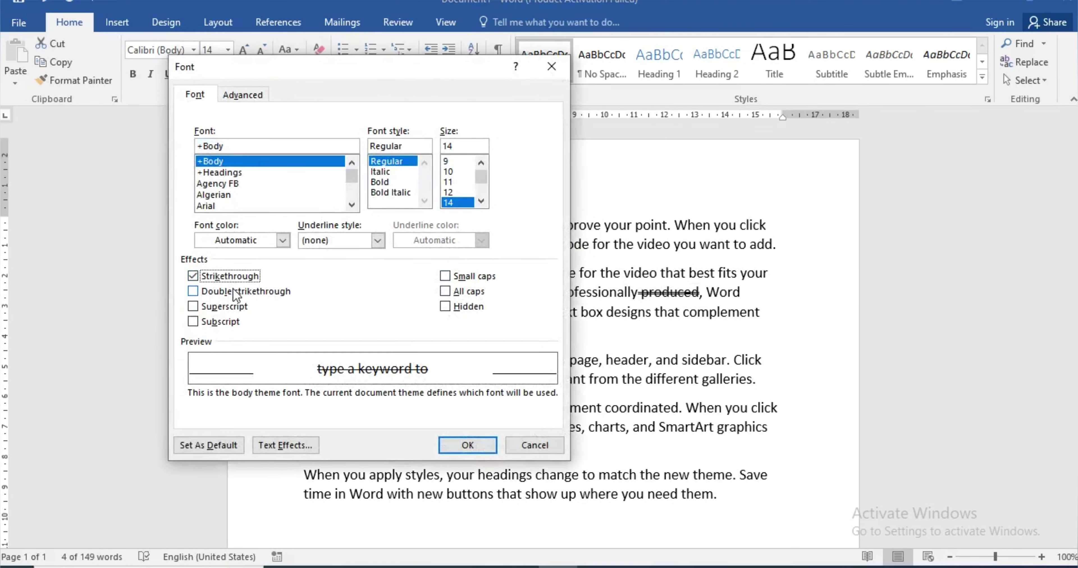
{"action": "left_click", "coordinate": [230, 291]}
{"action": "left_click", "coordinate": [495, 446]}
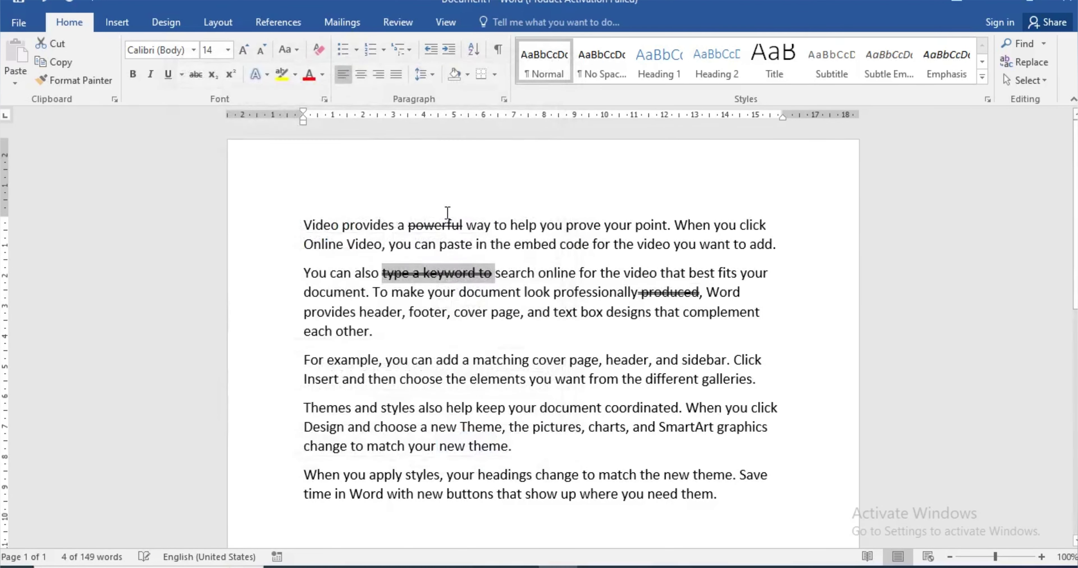
Step: Undo all strikethroughs so the text is plain, then close the Font dialog unchanged
{"action": "key", "text": "ctrl+z"}
{"action": "key", "text": "ctrl+z"}
{"action": "key", "text": "ctrl+z"}
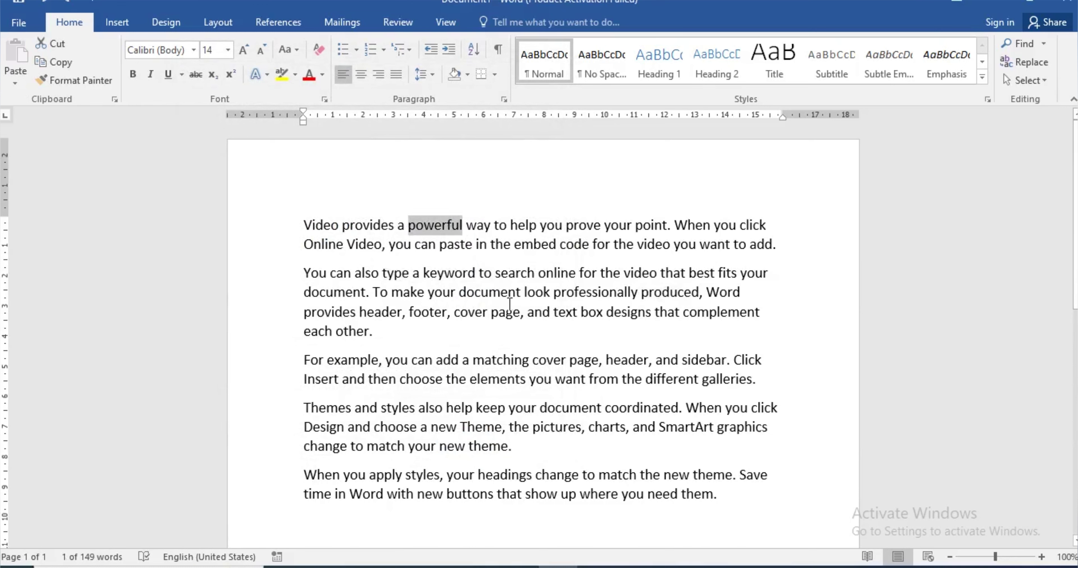
{"action": "left_click", "coordinate": [513, 292]}
{"action": "mouse_move", "coordinate": [495, 273]}
{"action": "left_mouse_down"}
{"action": "mouse_move", "coordinate": [349, 267]}
{"action": "mouse_move", "coordinate": [335, 86]}
{"action": "left_mouse_up"}
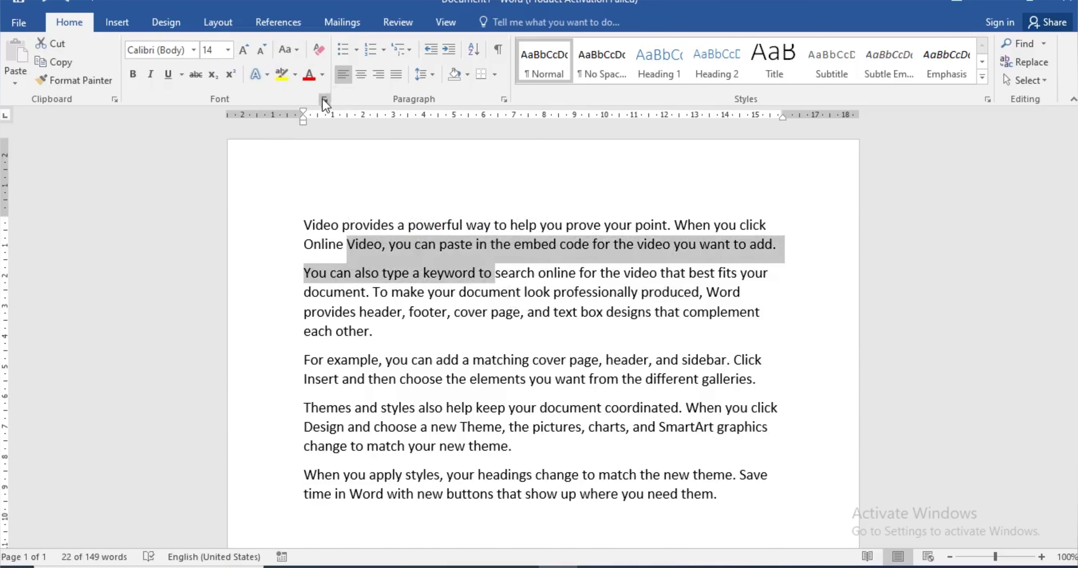
{"action": "left_click", "coordinate": [492, 360]}
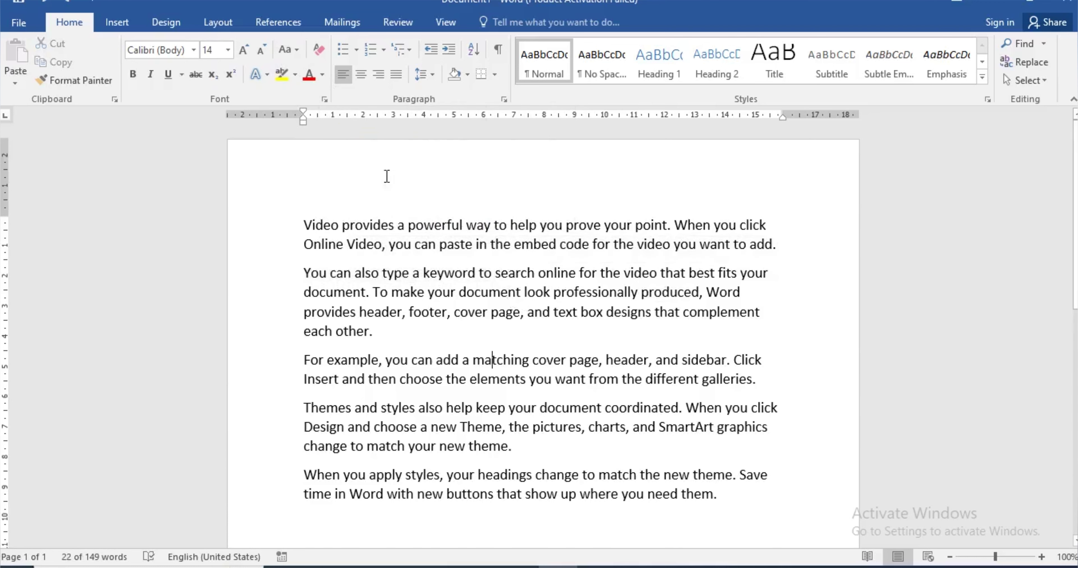
{"action": "left_click", "coordinate": [325, 100]}
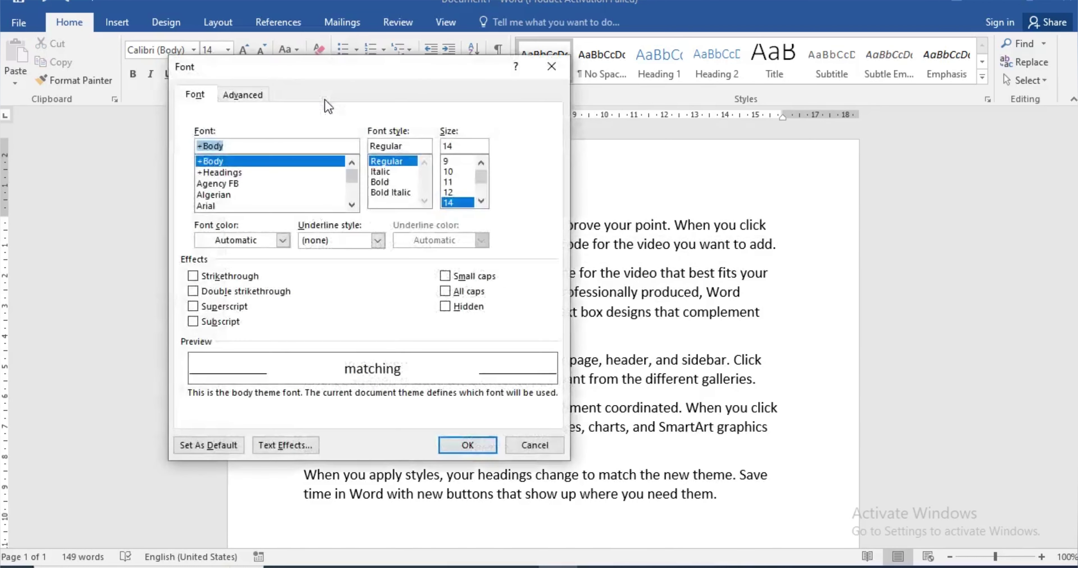
{"action": "left_click", "coordinate": [551, 67]}
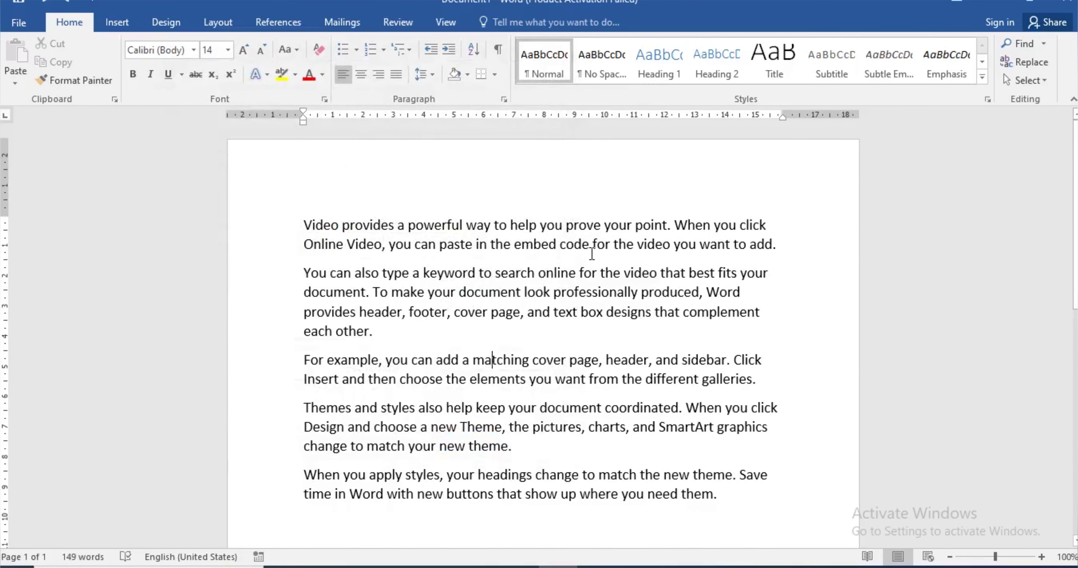
Step: Select the first paragraph and browse the font colours without applying one
{"action": "left_click_drag", "start_coordinate": [791, 243], "coordinate": [287, 232]}
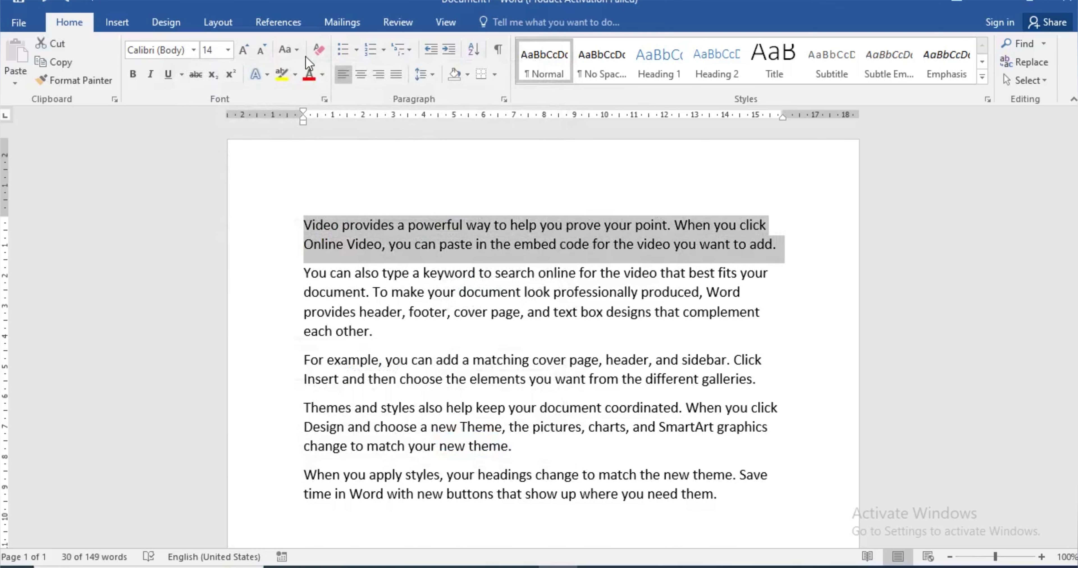
{"action": "left_click", "coordinate": [325, 79]}
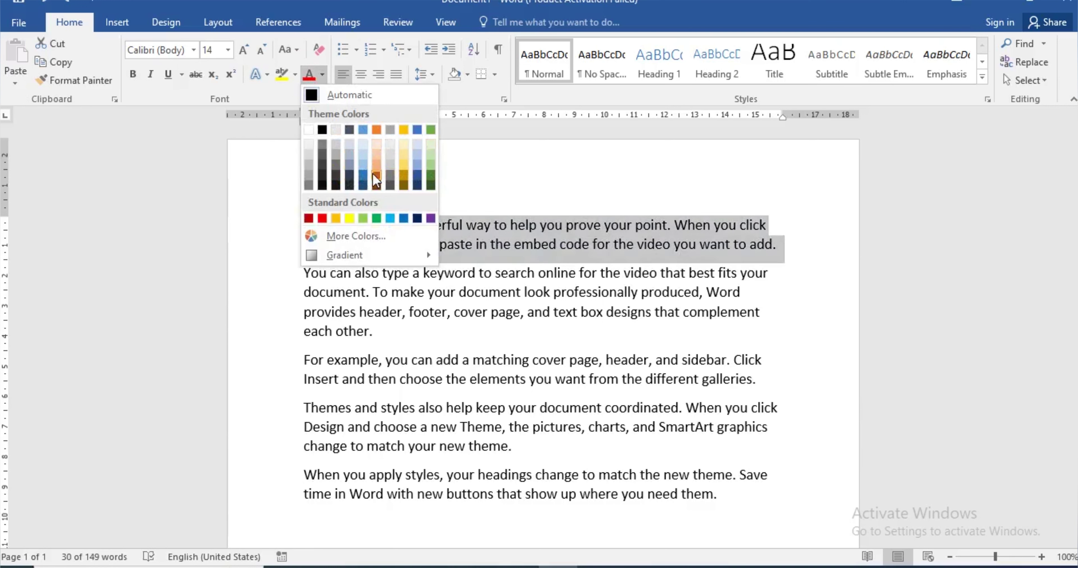
{"action": "left_click", "coordinate": [340, 348]}
Step: Insert a new line before 'Video' and type STORY on it
{"action": "left_click", "coordinate": [304, 225]}
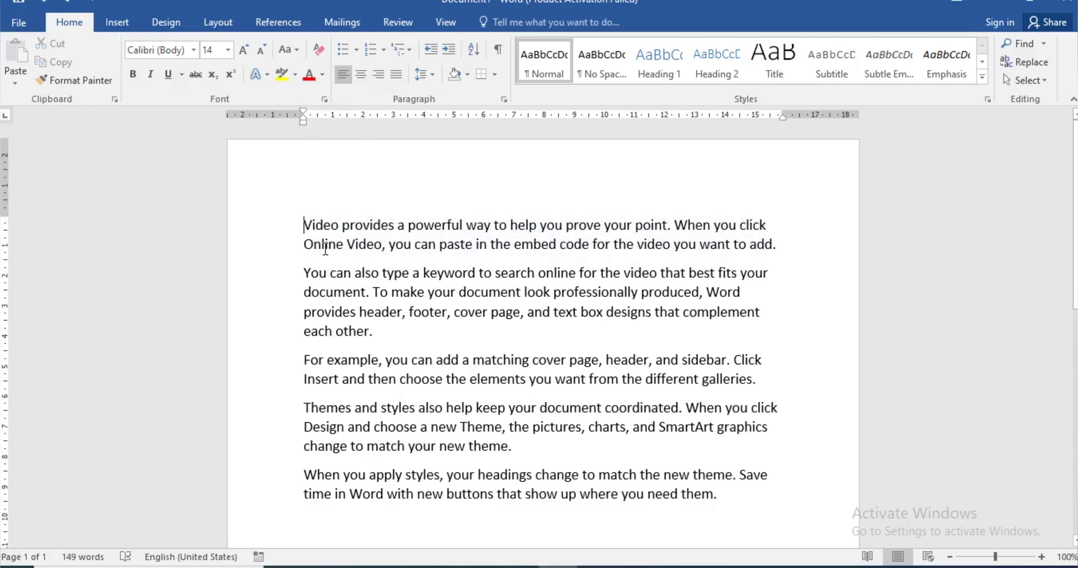
{"action": "key", "text": "Return"}
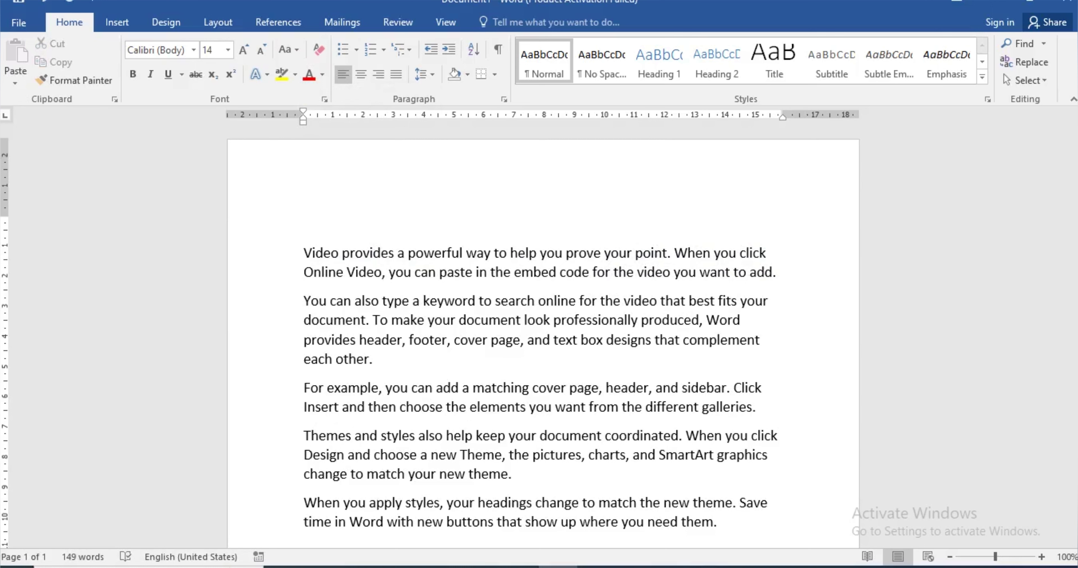
{"action": "type", "text": "st"}
{"action": "type", "text": "t"}
{"action": "type", "text": "S"}
{"action": "type", "text": "ORY"}
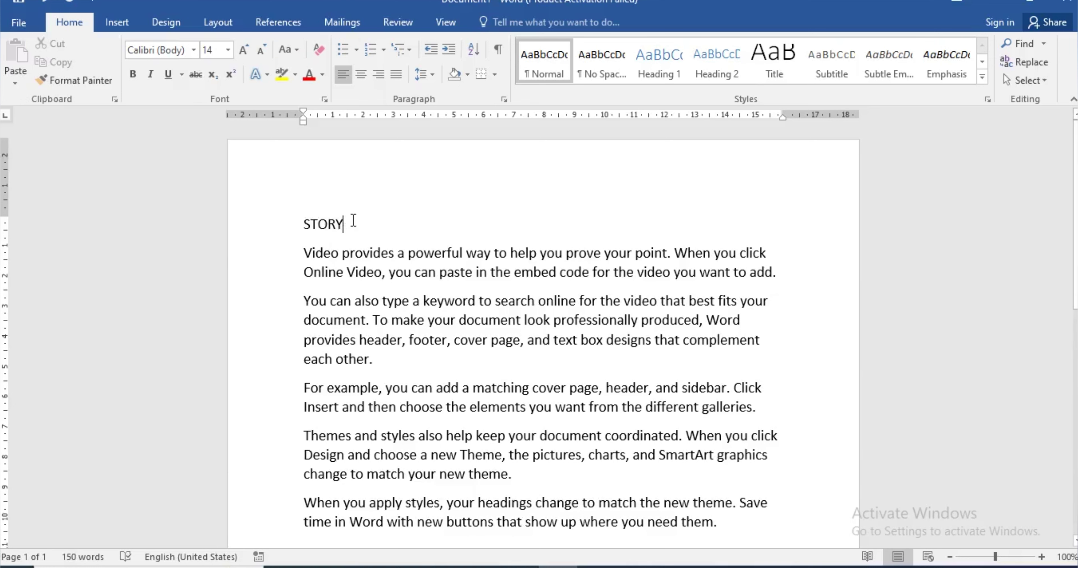
Step: Enlarge the STORY heading to 24 pt and colour it purple
{"action": "left_click_drag", "start_coordinate": [344, 224], "coordinate": [299, 221]}
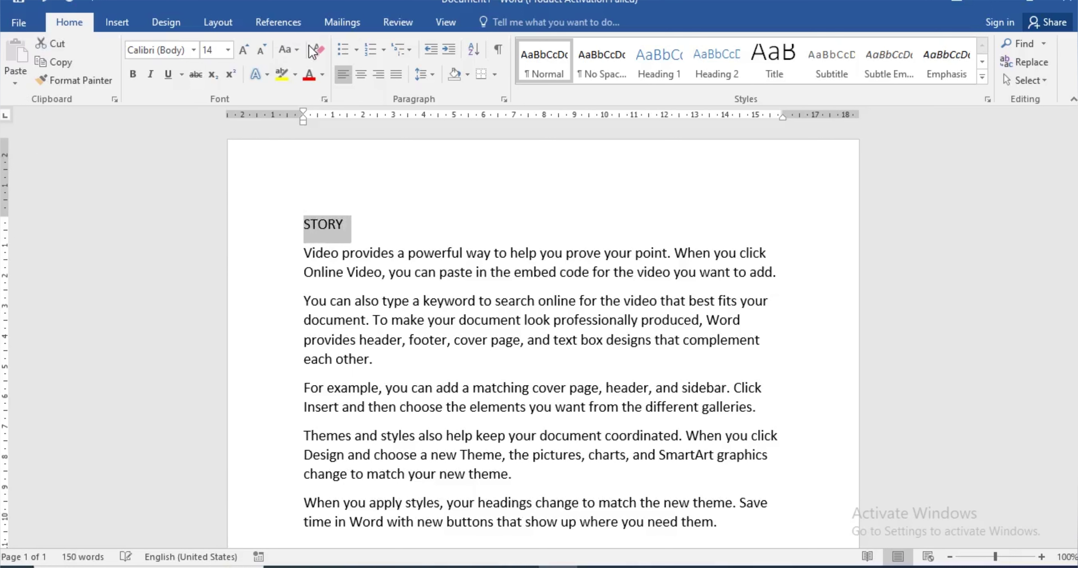
{"action": "left_click", "coordinate": [245, 49]}
{"action": "left_click", "coordinate": [245, 49]}
{"action": "left_click", "coordinate": [245, 50]}
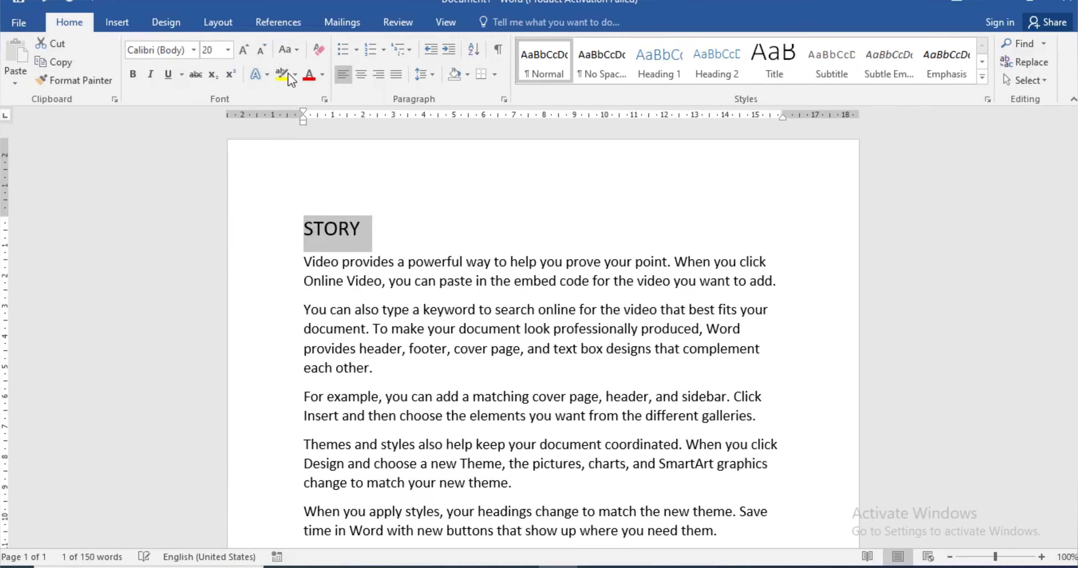
{"action": "left_click", "coordinate": [322, 75]}
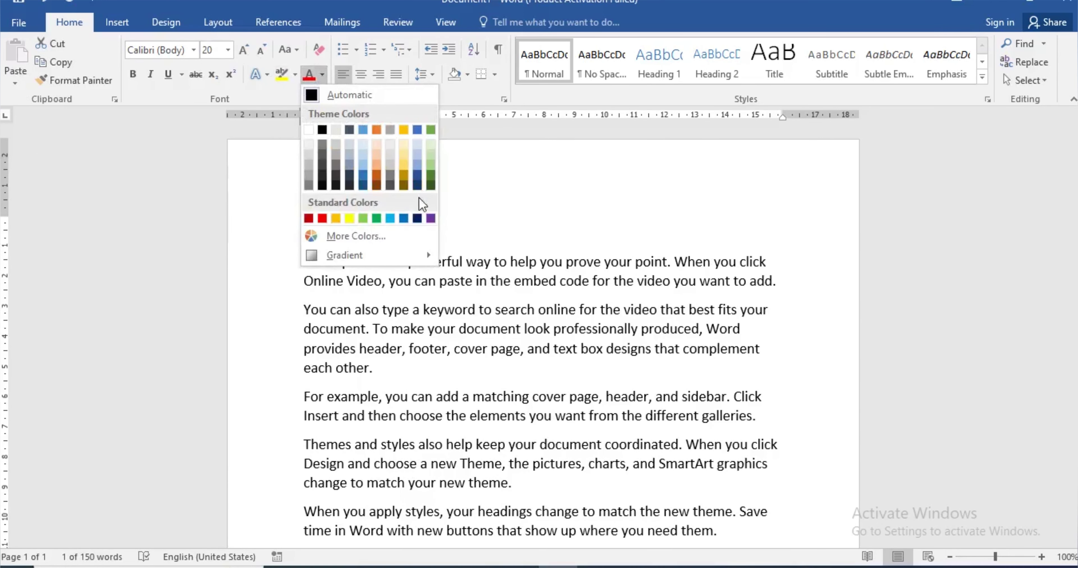
{"action": "left_click", "coordinate": [431, 218]}
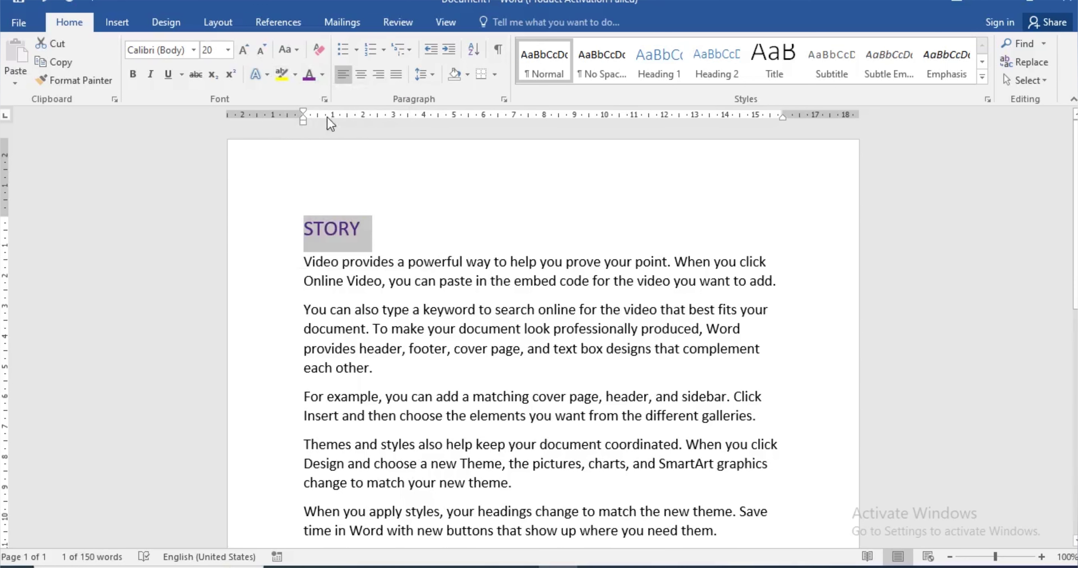
{"action": "left_click", "coordinate": [242, 50]}
{"action": "left_click", "coordinate": [242, 50]}
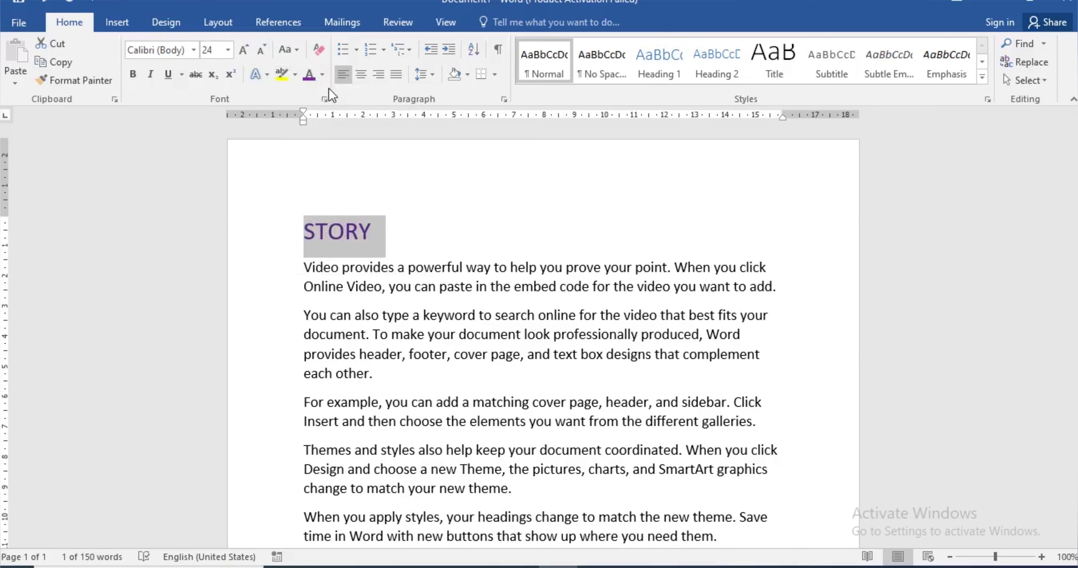
Step: Apply a light purple gradient variation to the STORY text
{"action": "left_click", "coordinate": [324, 74]}
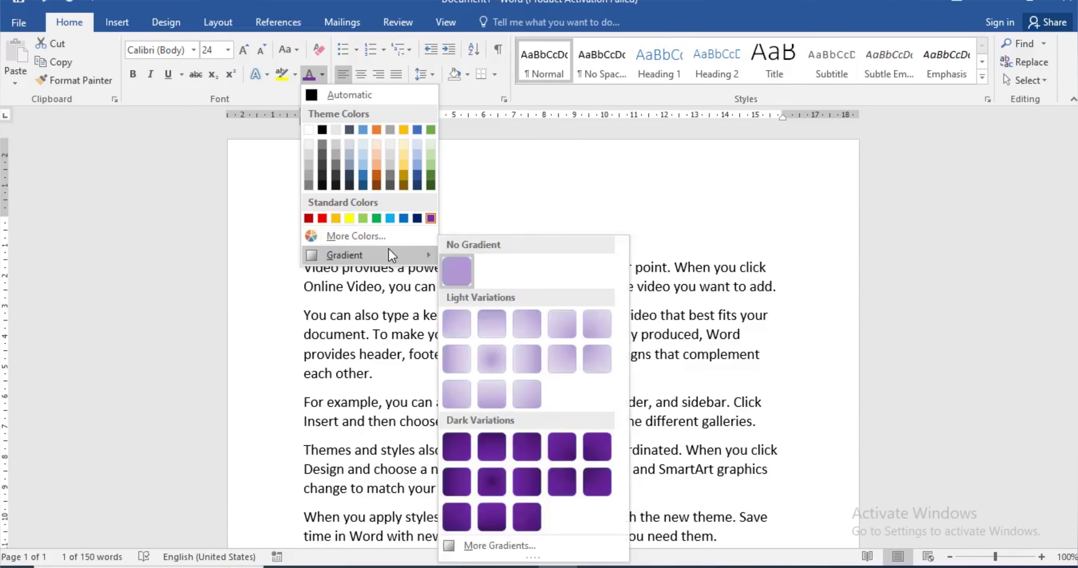
{"action": "mouse_move", "coordinate": [345, 255]}
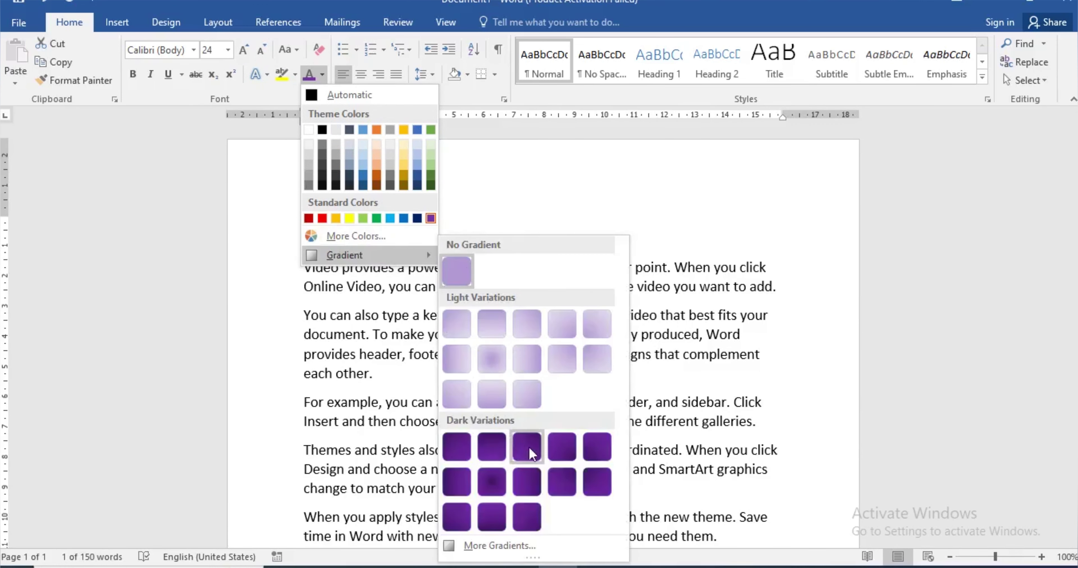
{"action": "left_click", "coordinate": [563, 324]}
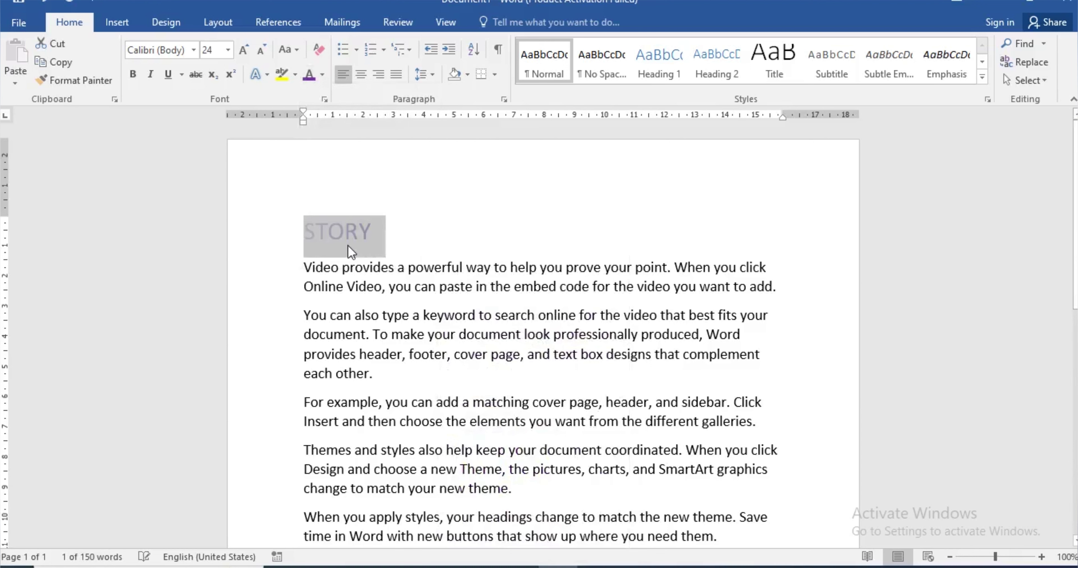
{"action": "left_click", "coordinate": [323, 75]}
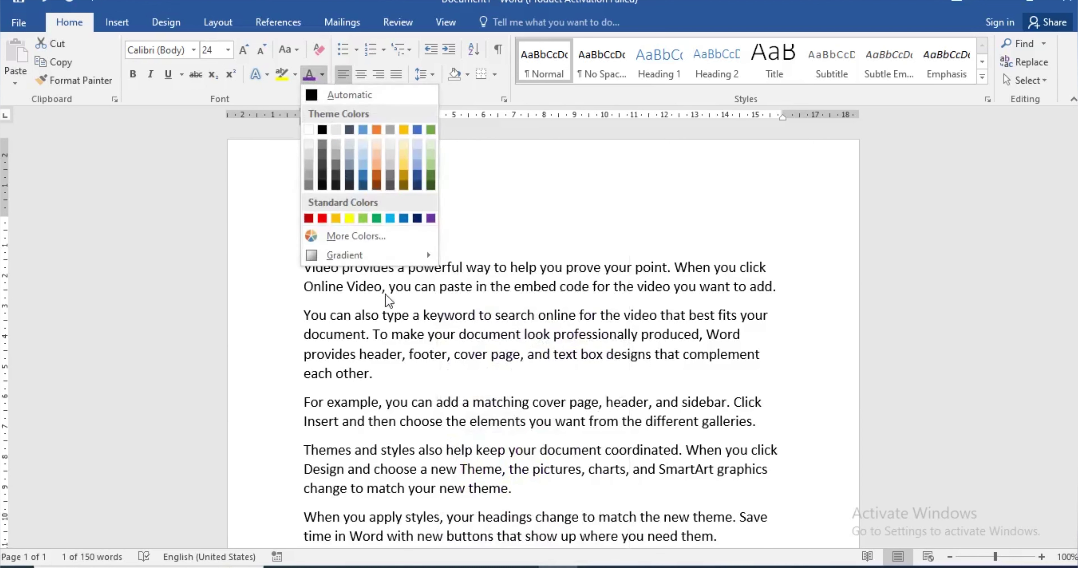
{"action": "mouse_move", "coordinate": [365, 255]}
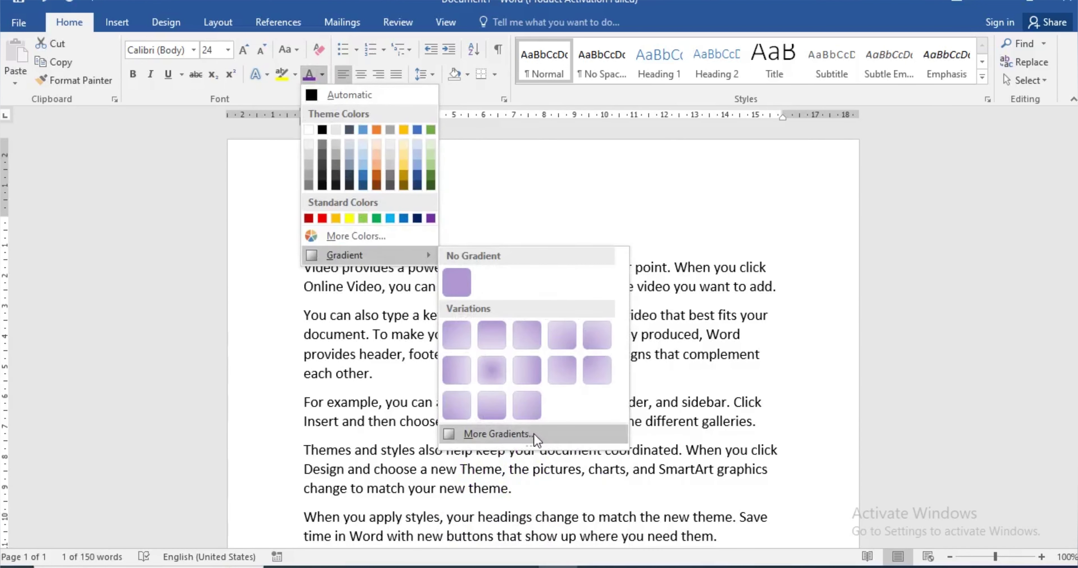
Step: In More Gradients, apply a gold preset gradient to STORY and set its type to Linear
{"action": "left_click", "coordinate": [469, 436]}
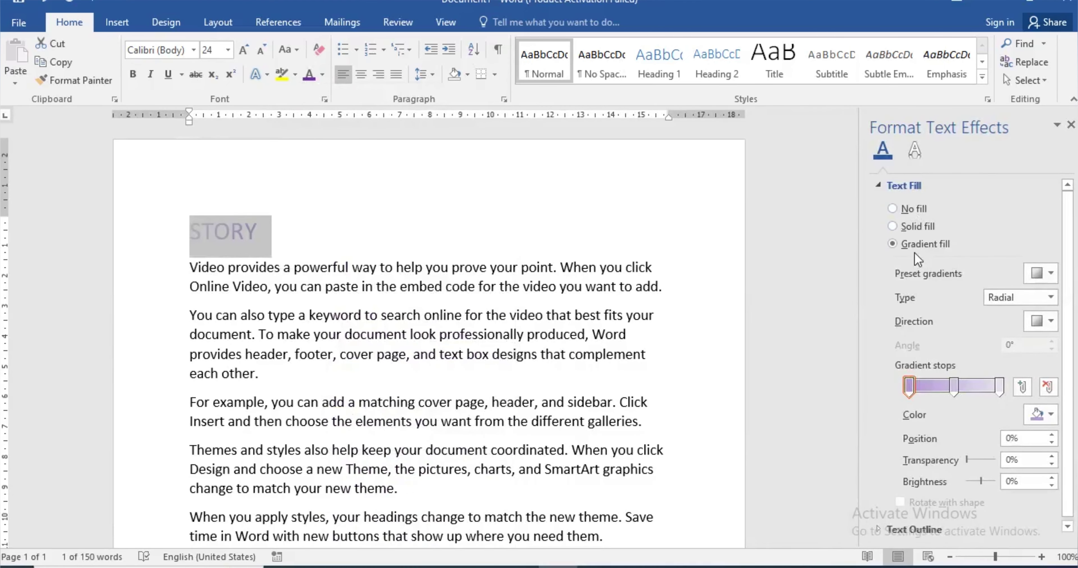
{"action": "left_click", "coordinate": [1043, 273]}
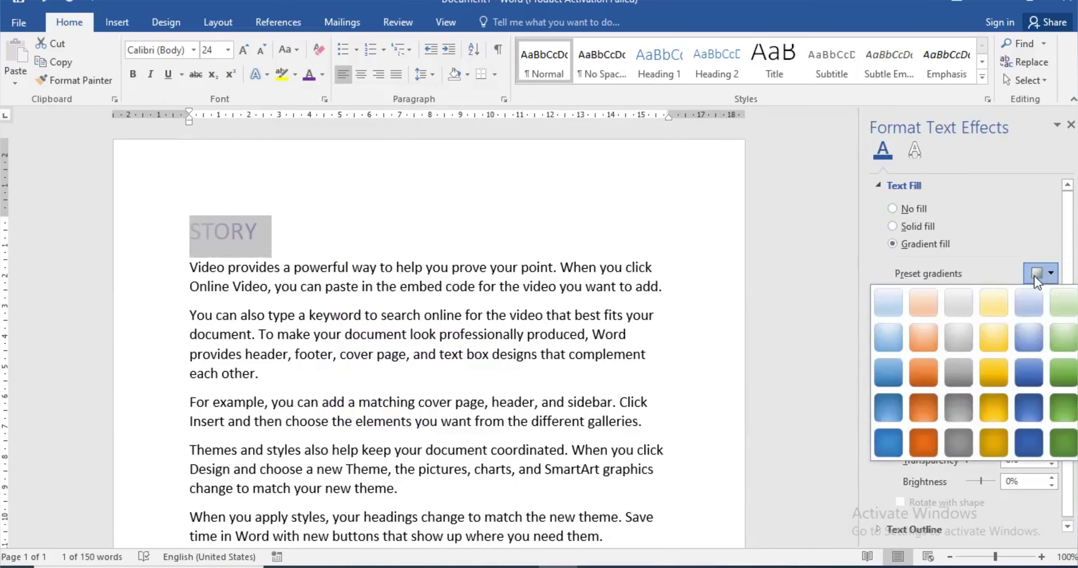
{"action": "left_click", "coordinate": [1006, 329]}
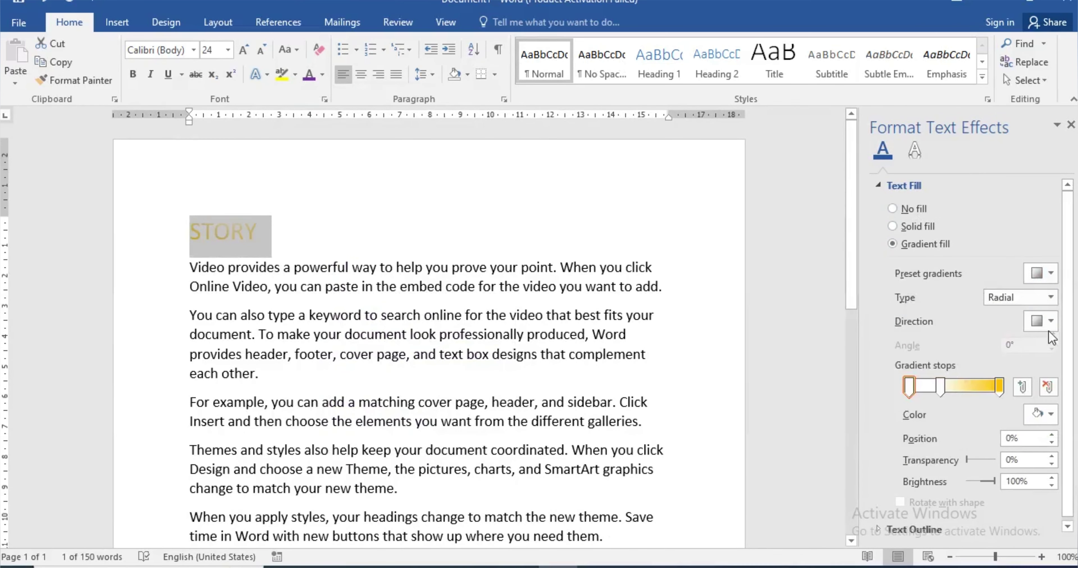
{"action": "left_click", "coordinate": [1037, 290]}
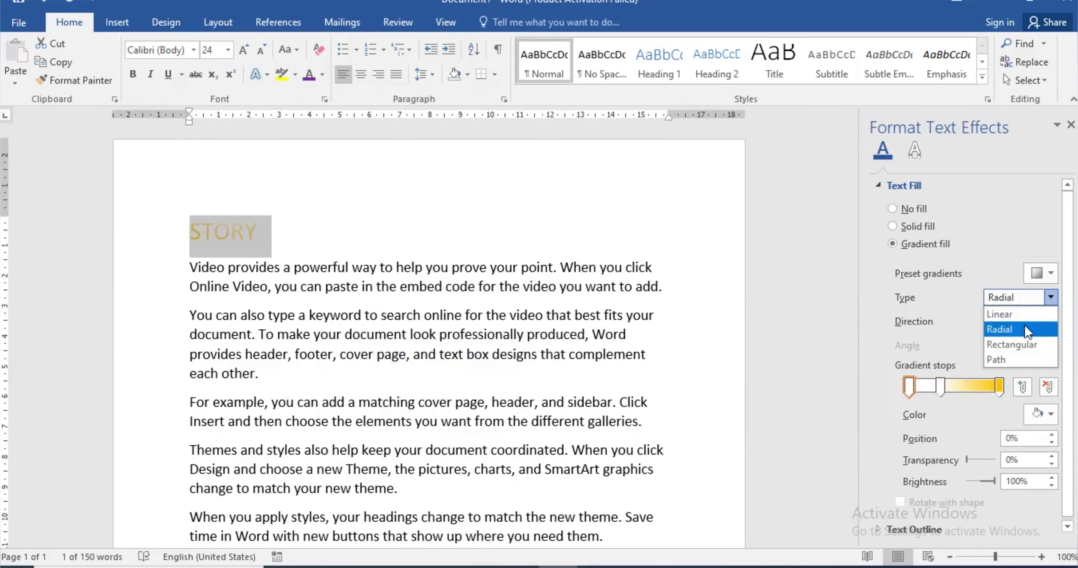
{"action": "left_click", "coordinate": [1020, 318]}
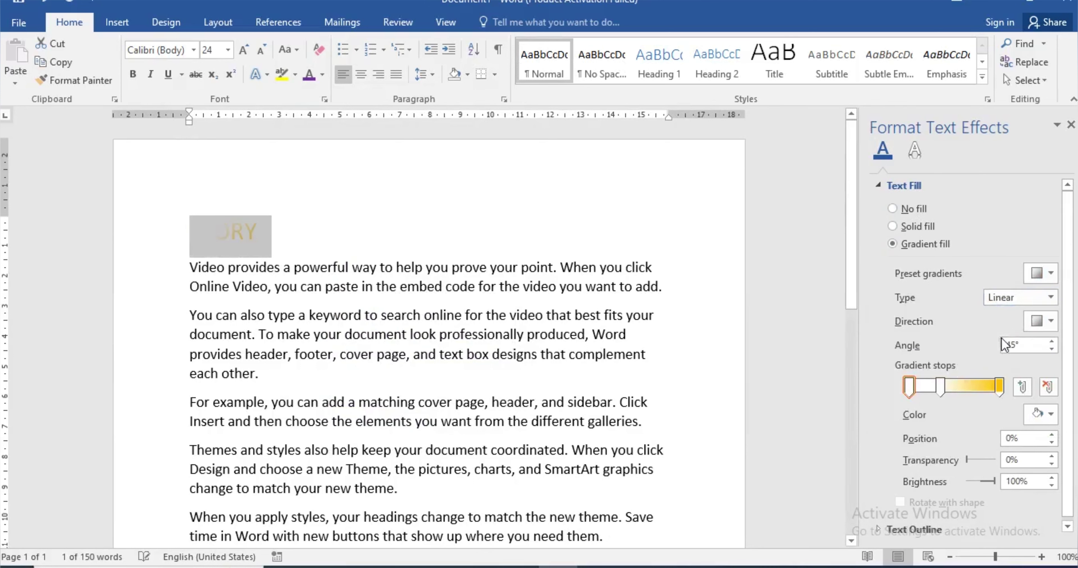
Step: Make the middle gradient stop red and move the right stop to 81% coloured white
{"action": "left_click", "coordinate": [939, 387]}
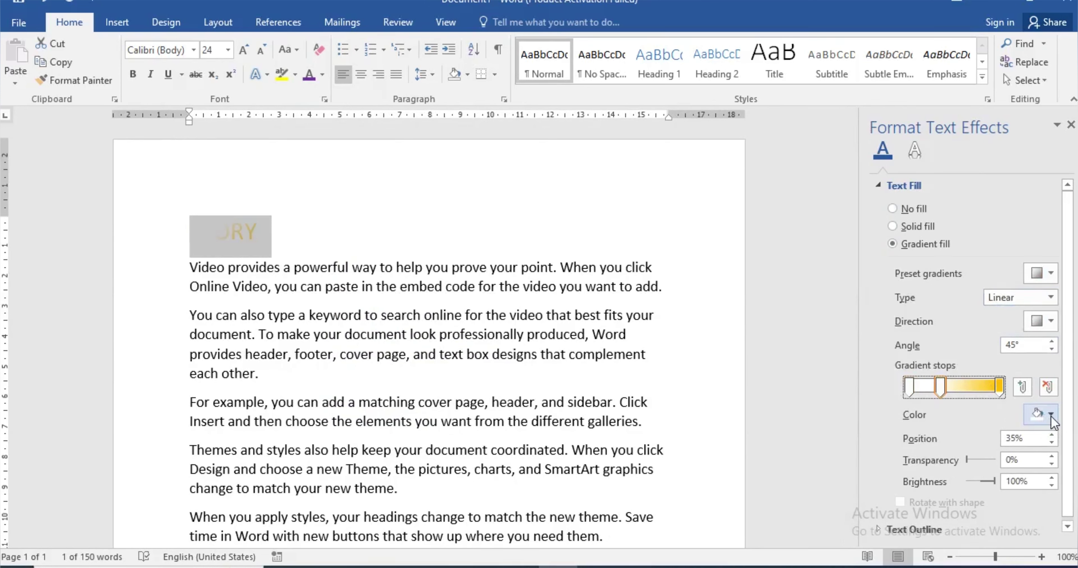
{"action": "left_click", "coordinate": [1041, 414]}
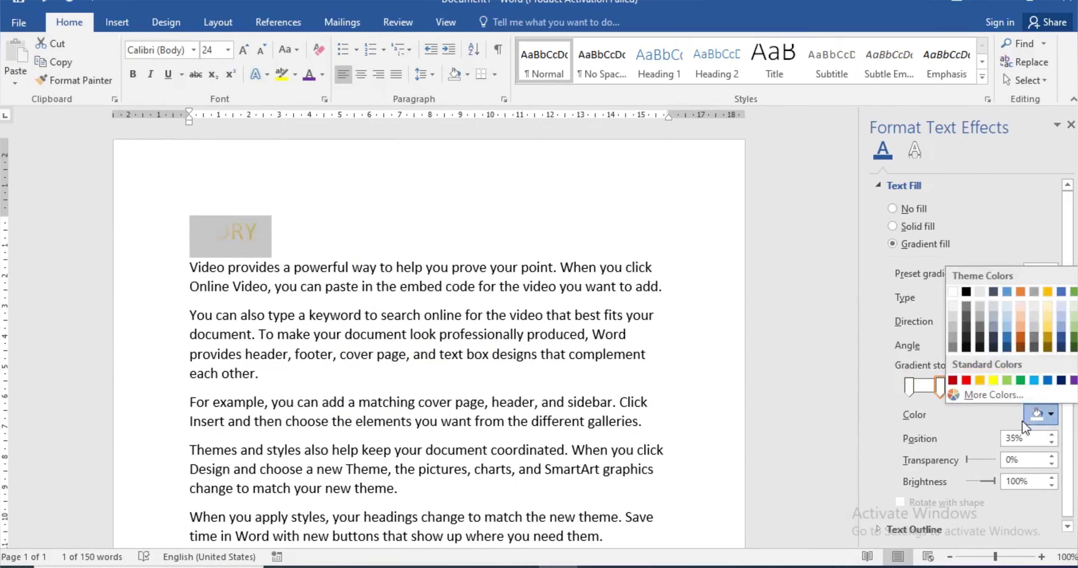
{"action": "left_click", "coordinate": [967, 381]}
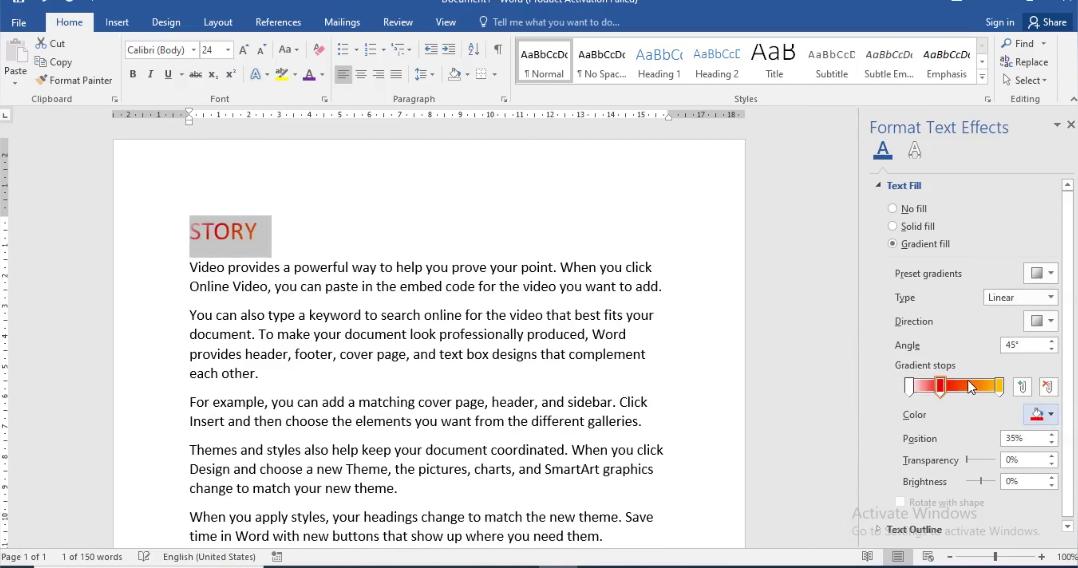
{"action": "left_click", "coordinate": [998, 385]}
{"action": "left_click_drag", "start_coordinate": [998, 389], "coordinate": [982, 387]}
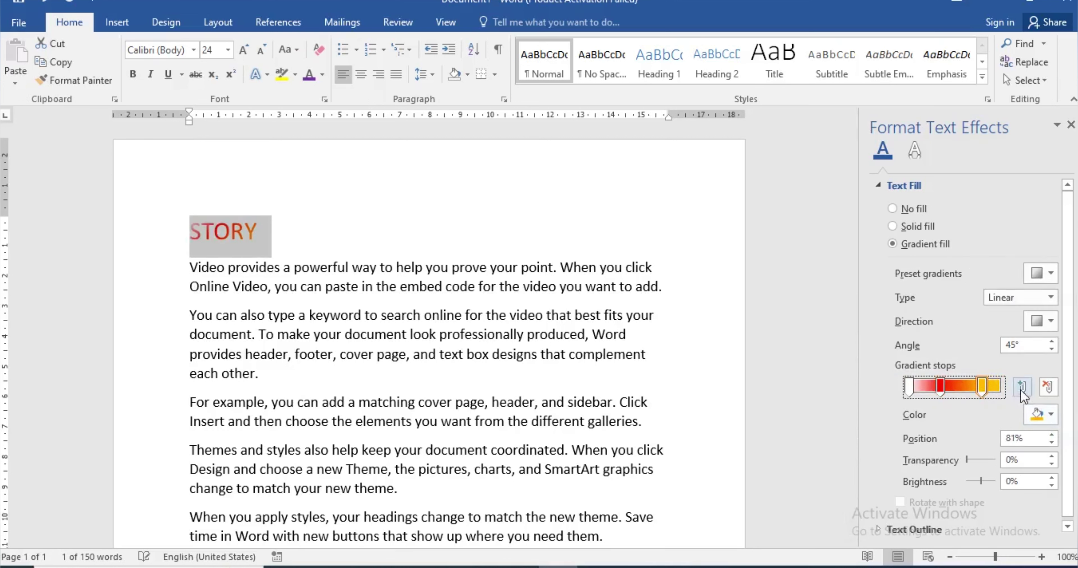
{"action": "left_click", "coordinate": [1038, 414]}
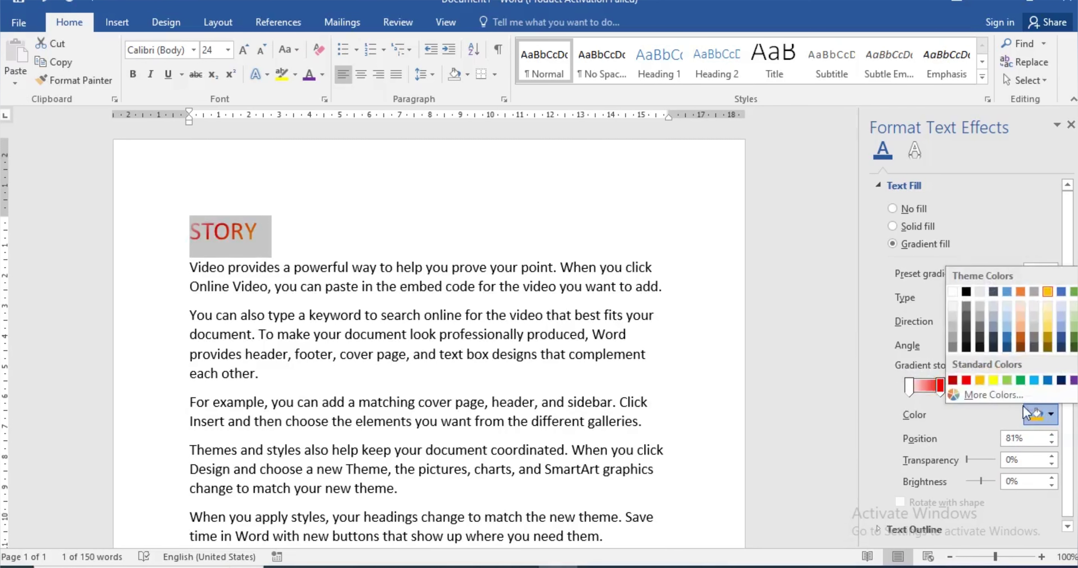
{"action": "left_click", "coordinate": [955, 293]}
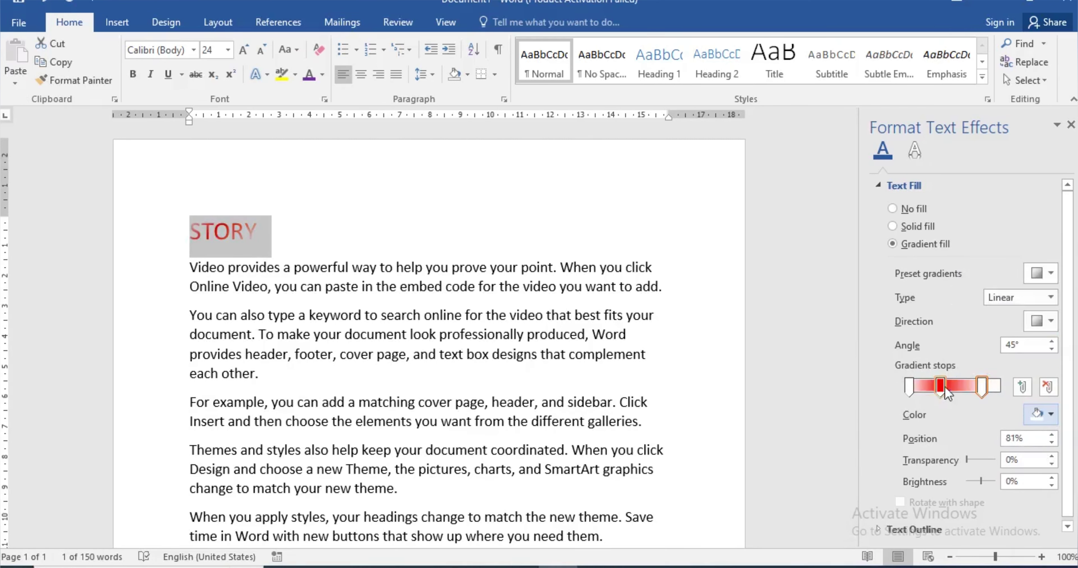
Step: Add a green gradient stop at 54%, finishing the red-to-green fill
{"action": "left_click", "coordinate": [959, 384]}
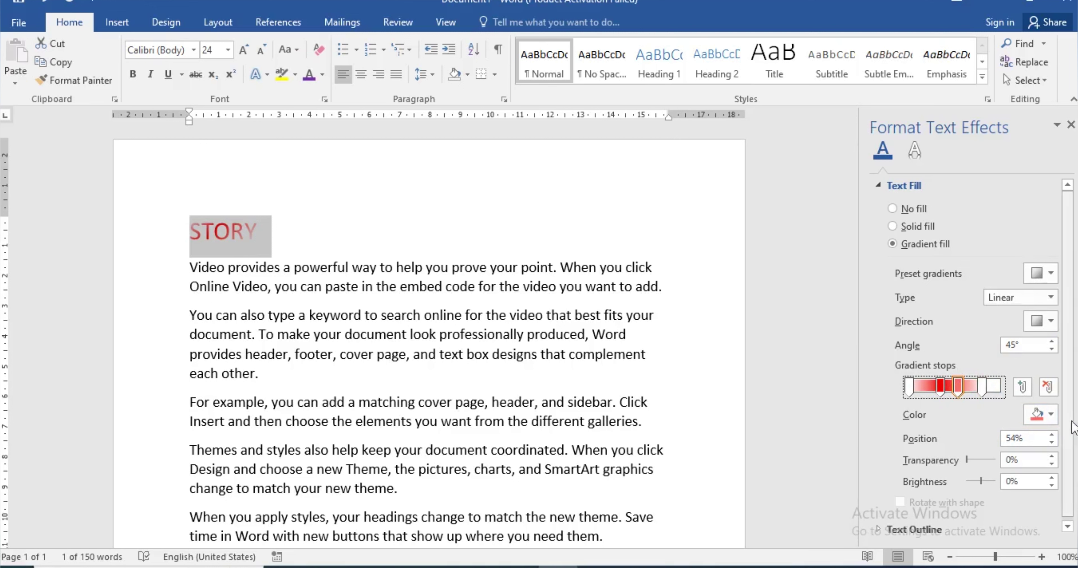
{"action": "left_click", "coordinate": [1047, 415]}
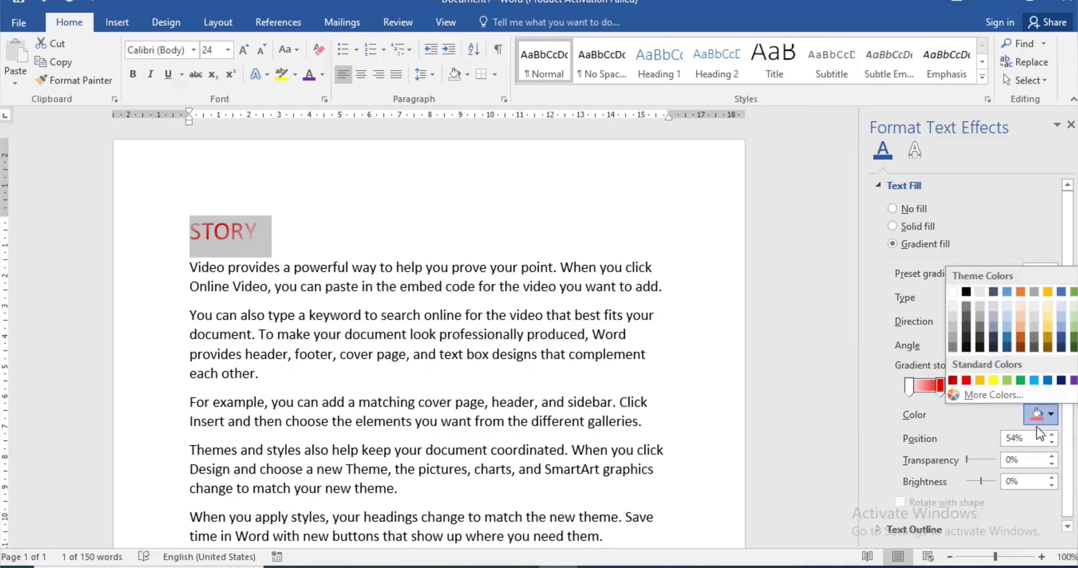
{"action": "left_click", "coordinate": [1018, 381]}
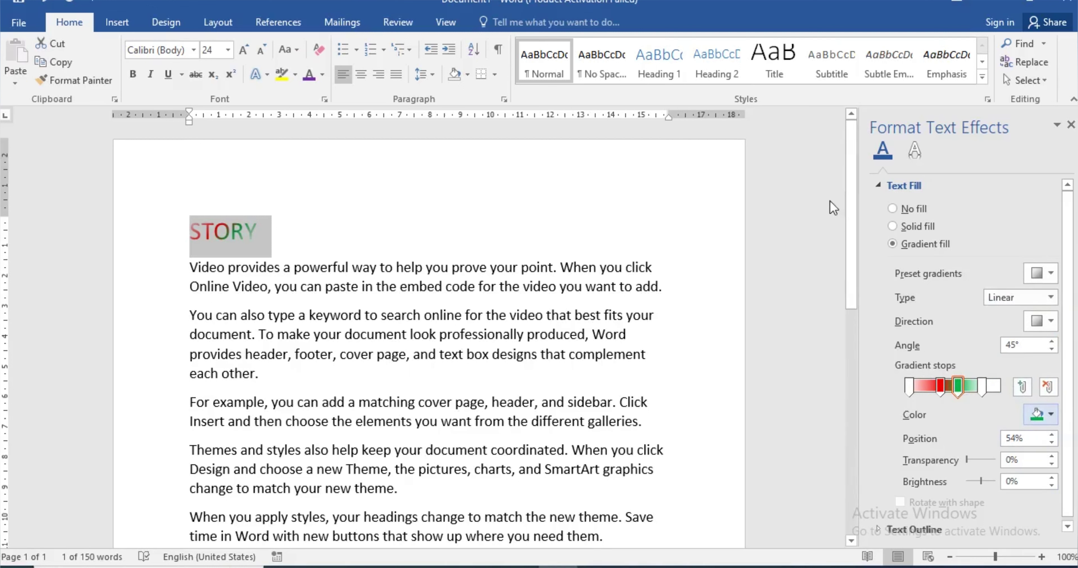
{"action": "left_click", "coordinate": [548, 374]}
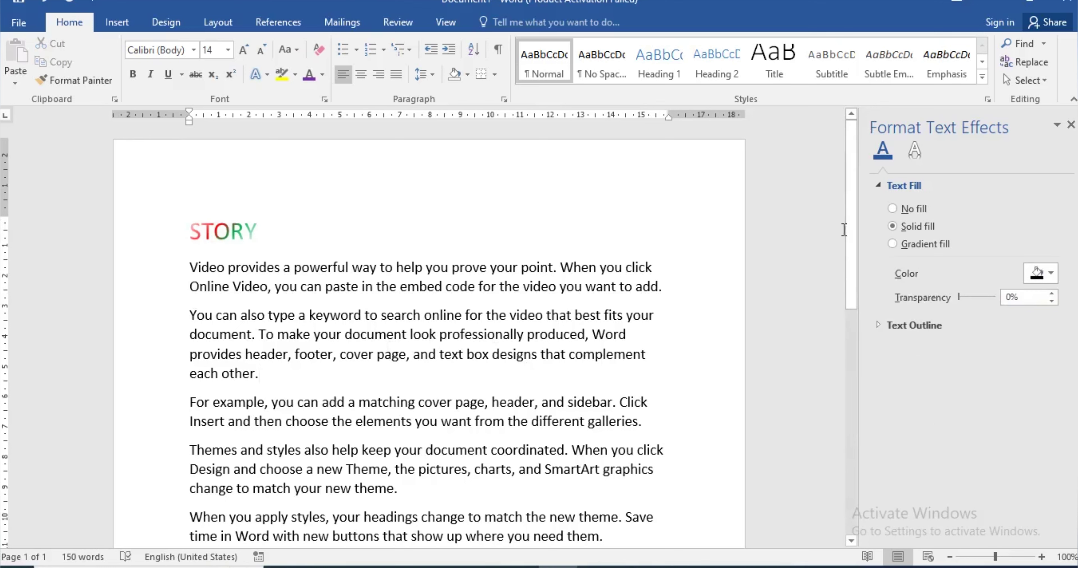
Step: Close the Format Text Effects pane and set the STORY heading's font to Arial
{"action": "left_click", "coordinate": [1071, 125]}
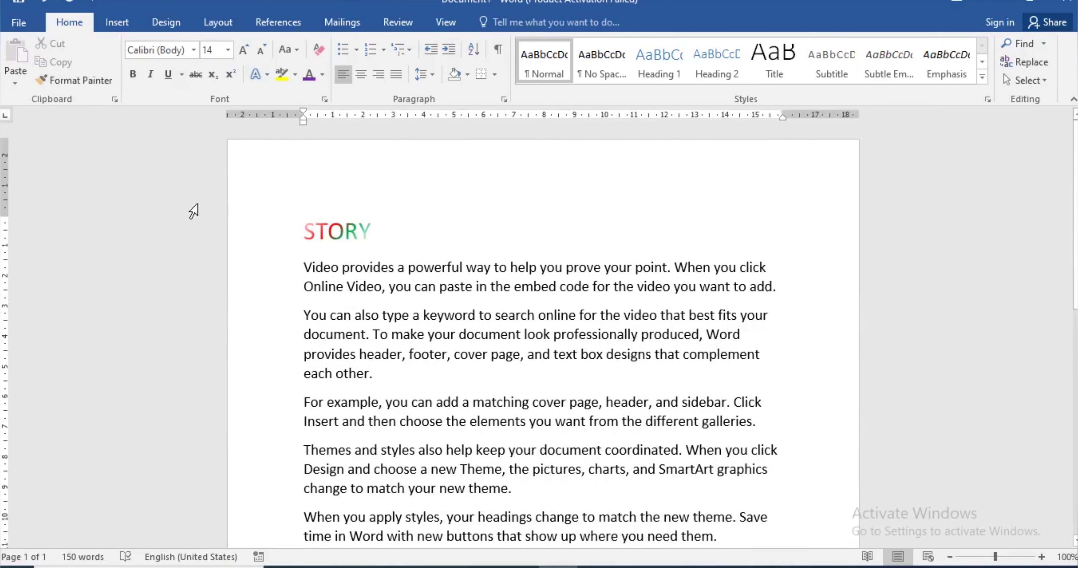
{"action": "left_click_drag", "start_coordinate": [371, 231], "coordinate": [301, 228]}
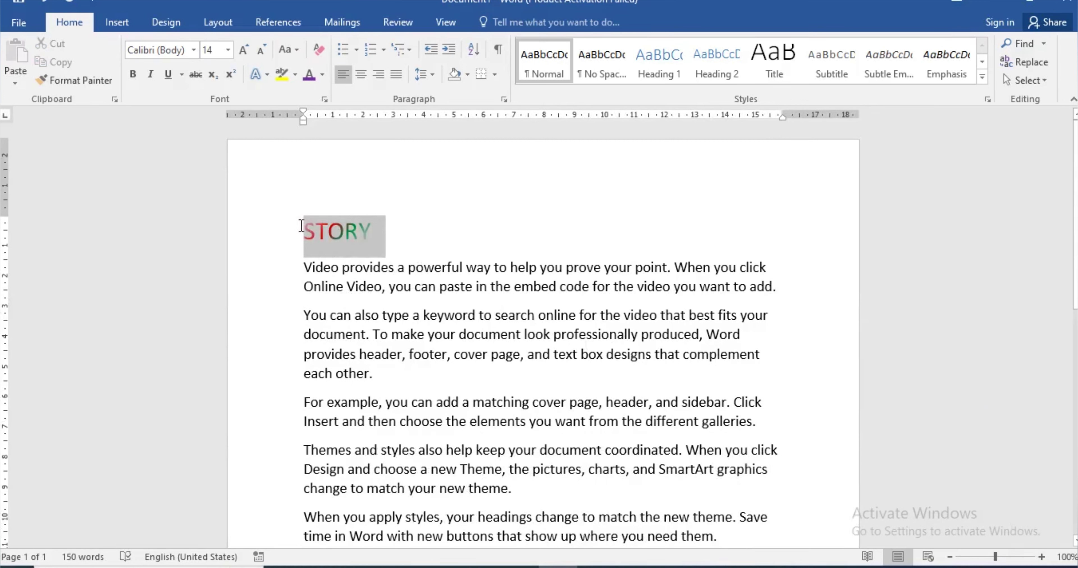
{"action": "left_click", "coordinate": [193, 50]}
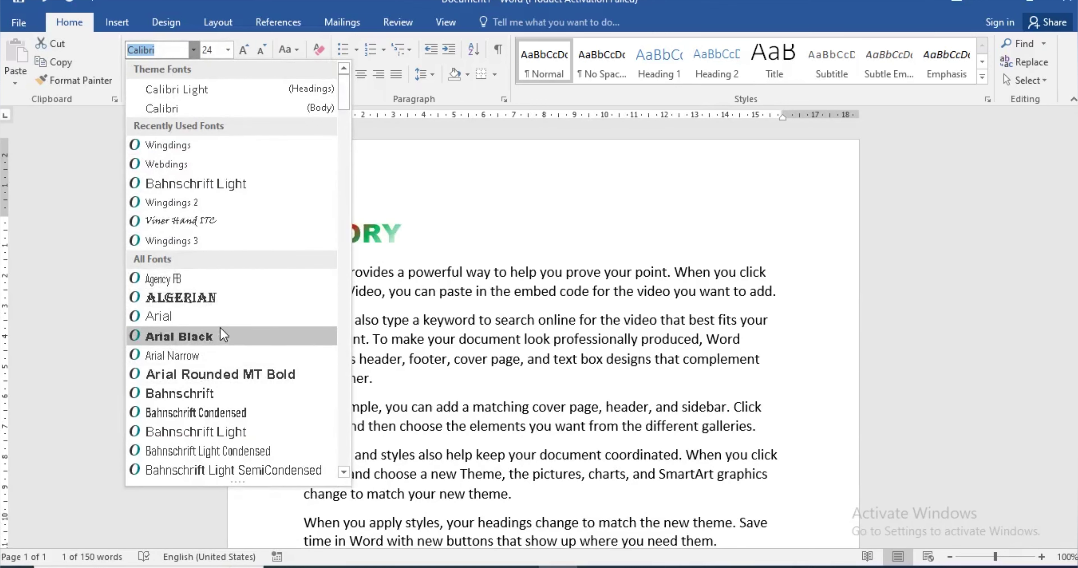
{"action": "left_click", "coordinate": [219, 315]}
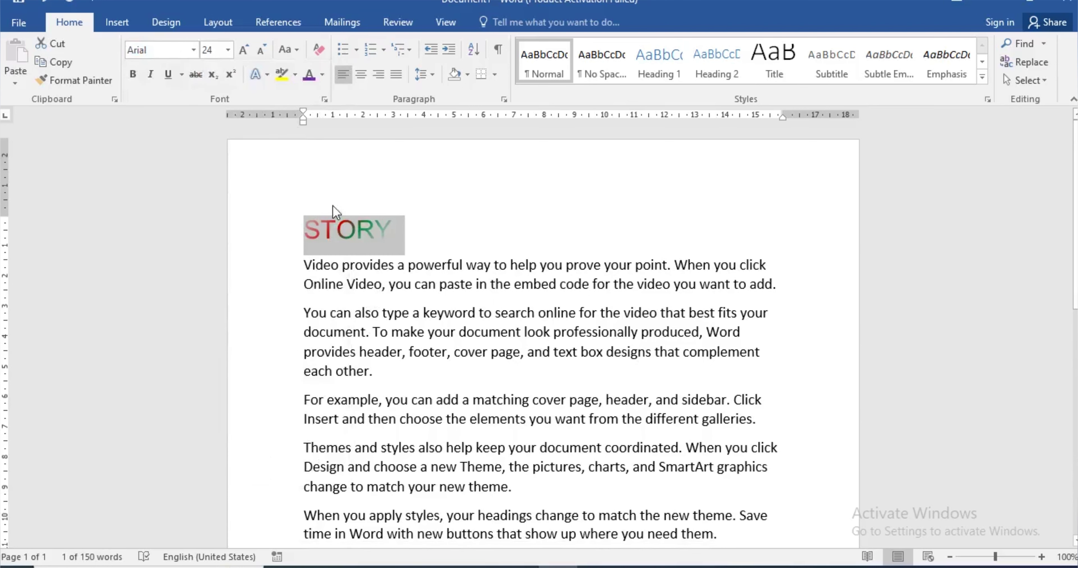
{"action": "left_click", "coordinate": [422, 237]}
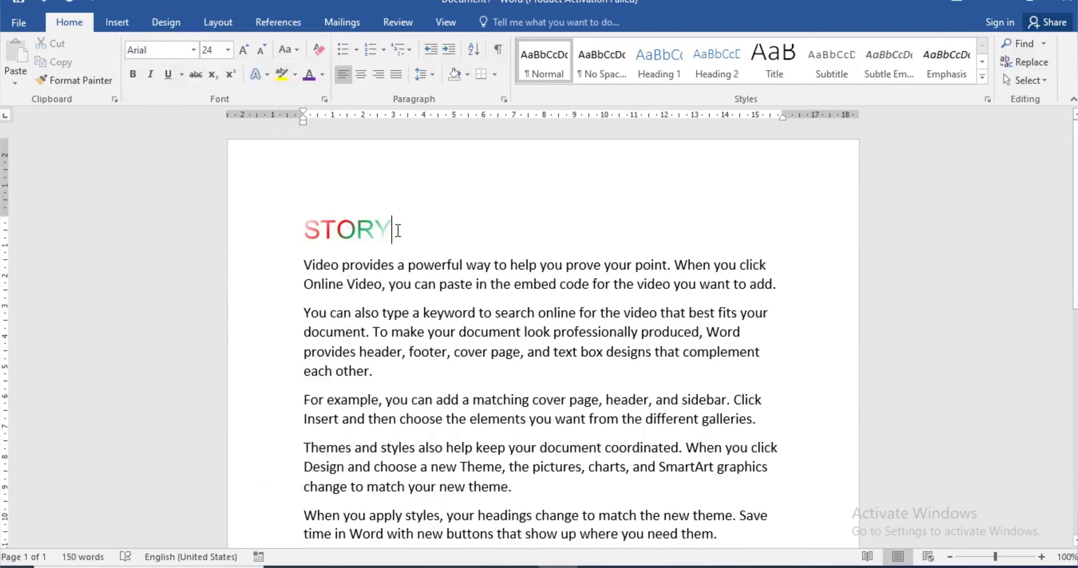
{"action": "left_click_drag", "start_coordinate": [398, 230], "coordinate": [322, 230]}
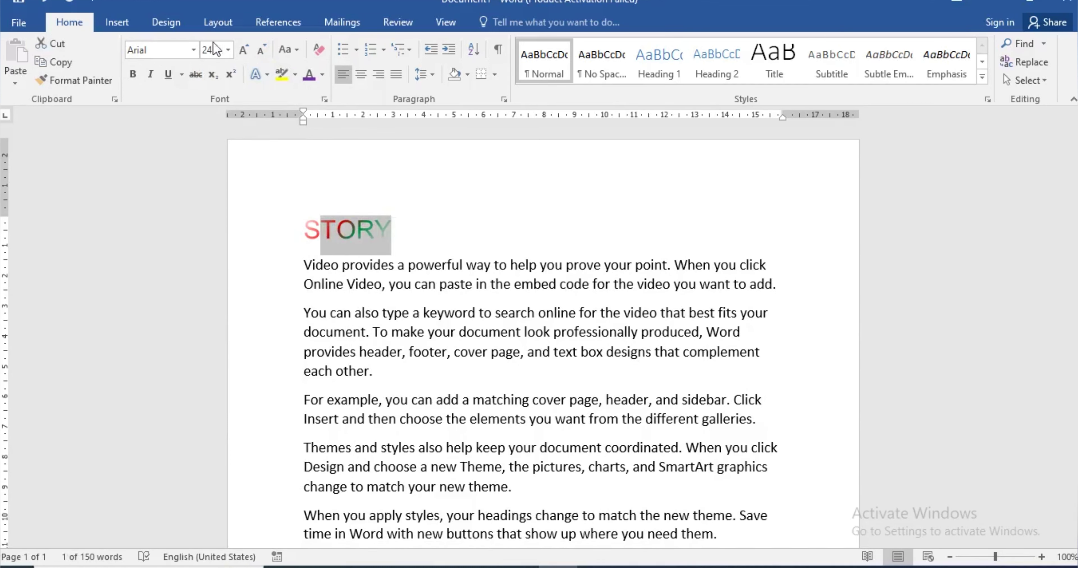
Step: Select STORY and set its Text Highlight Color to No Color
{"action": "left_click", "coordinate": [296, 75]}
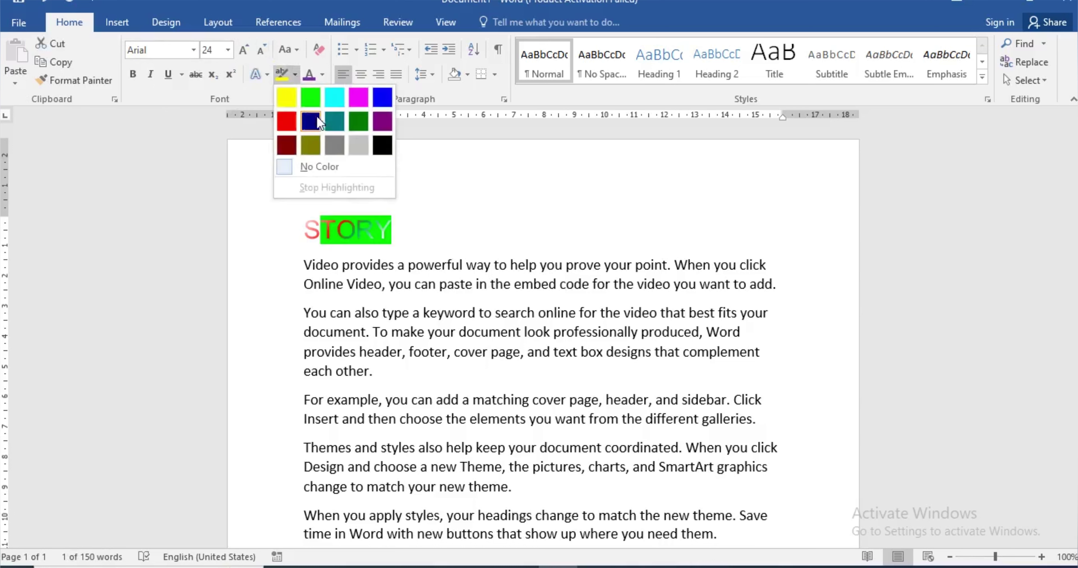
{"action": "left_click", "coordinate": [412, 239]}
{"action": "left_click_drag", "start_coordinate": [405, 231], "coordinate": [289, 231]}
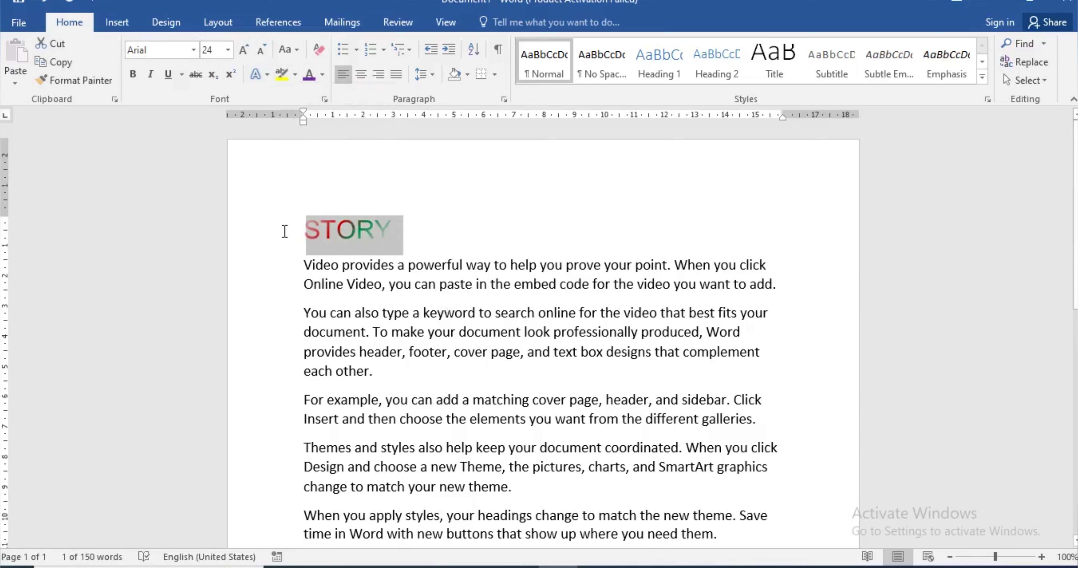
{"action": "left_click", "coordinate": [296, 75]}
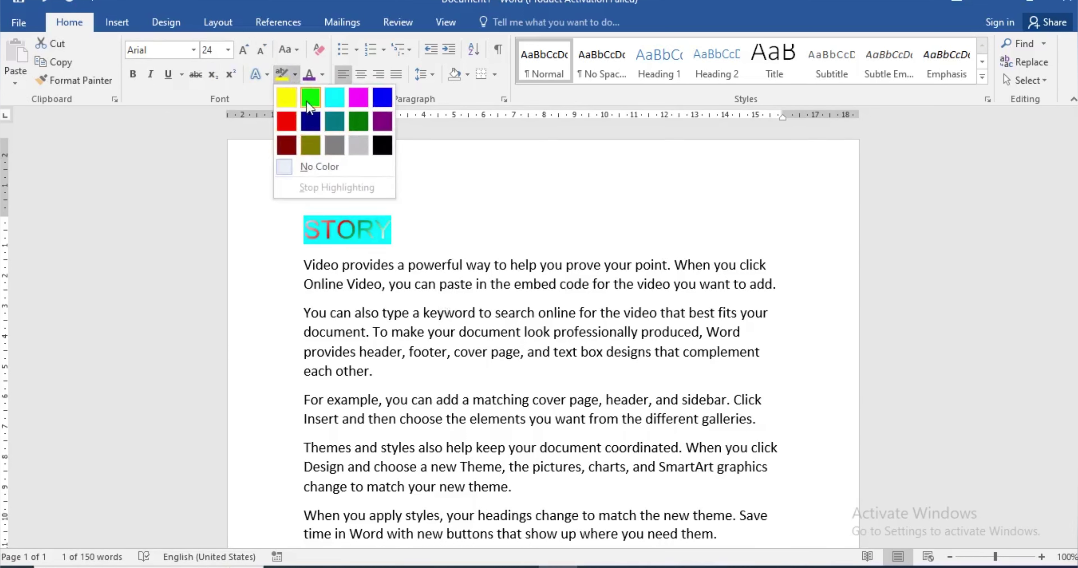
{"action": "left_click", "coordinate": [307, 167]}
{"action": "left_click", "coordinate": [331, 162]}
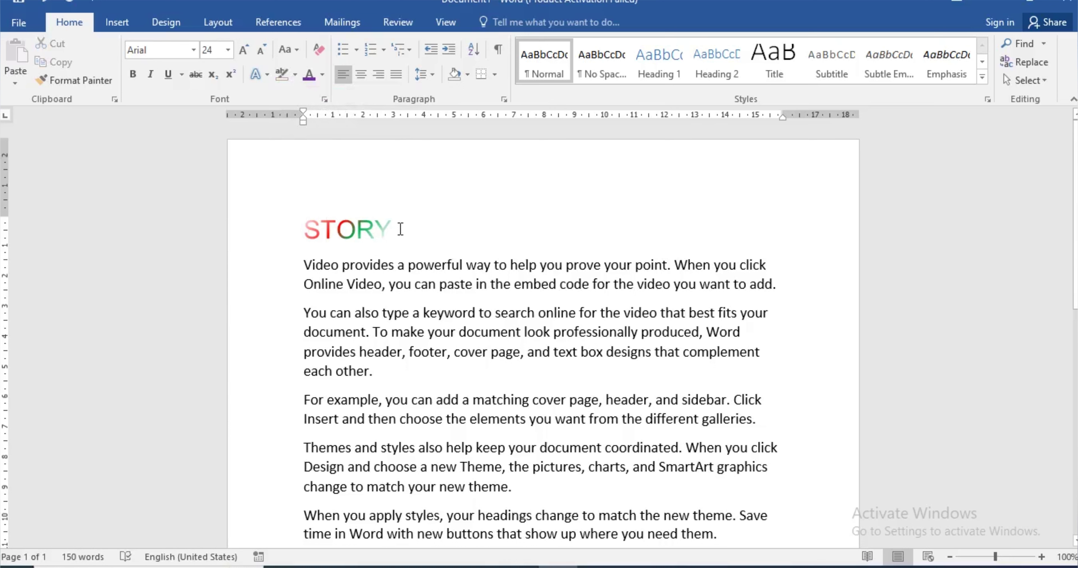
{"action": "left_click_drag", "start_coordinate": [400, 229], "coordinate": [301, 233]}
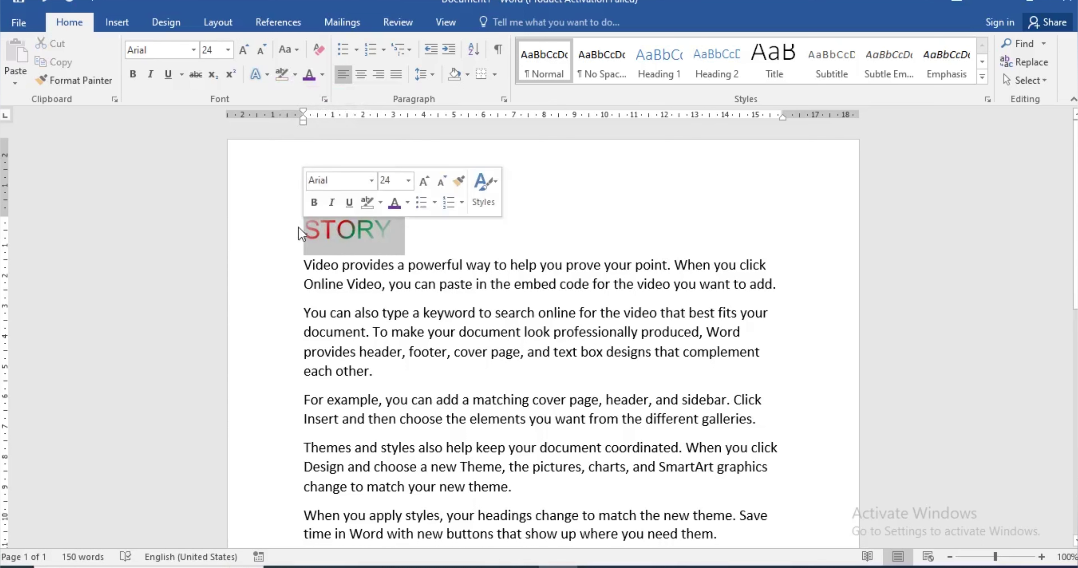
Step: Clear all formatting from STORY and grow it to 18 pt
{"action": "left_click", "coordinate": [315, 50]}
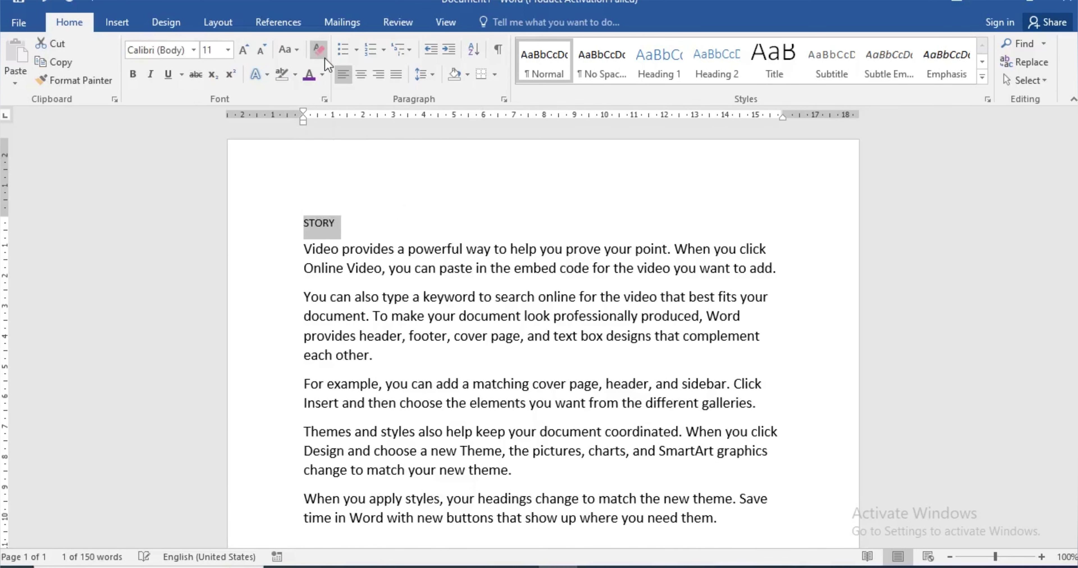
{"action": "left_click", "coordinate": [244, 49]}
{"action": "left_click", "coordinate": [244, 49]}
{"action": "left_click", "coordinate": [244, 50]}
{"action": "left_click", "coordinate": [244, 49]}
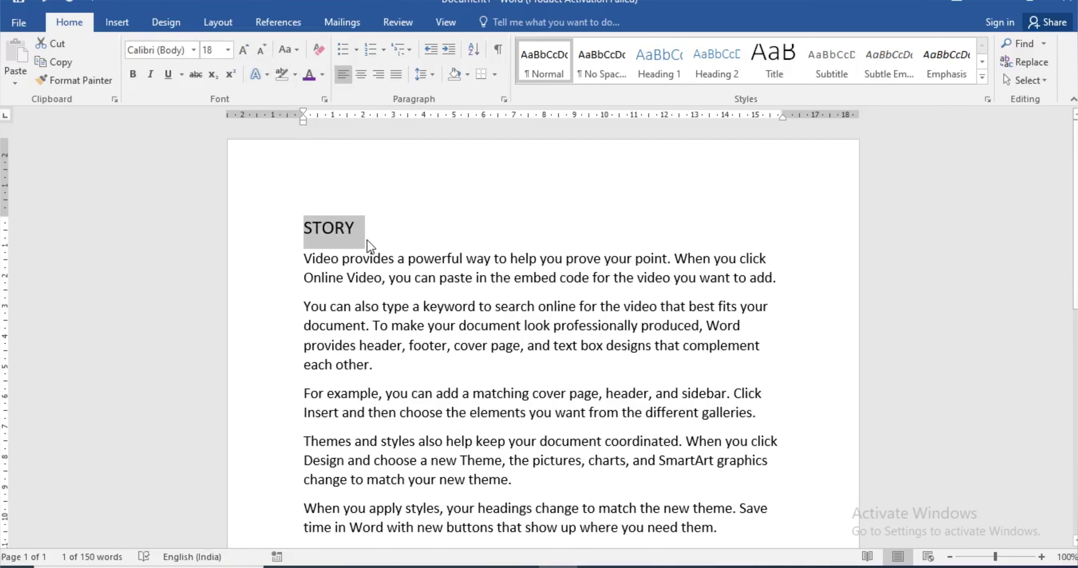
Step: Use Change Case to switch STORY to lowercase, then back to UPPERCASE
{"action": "left_click", "coordinate": [296, 50]}
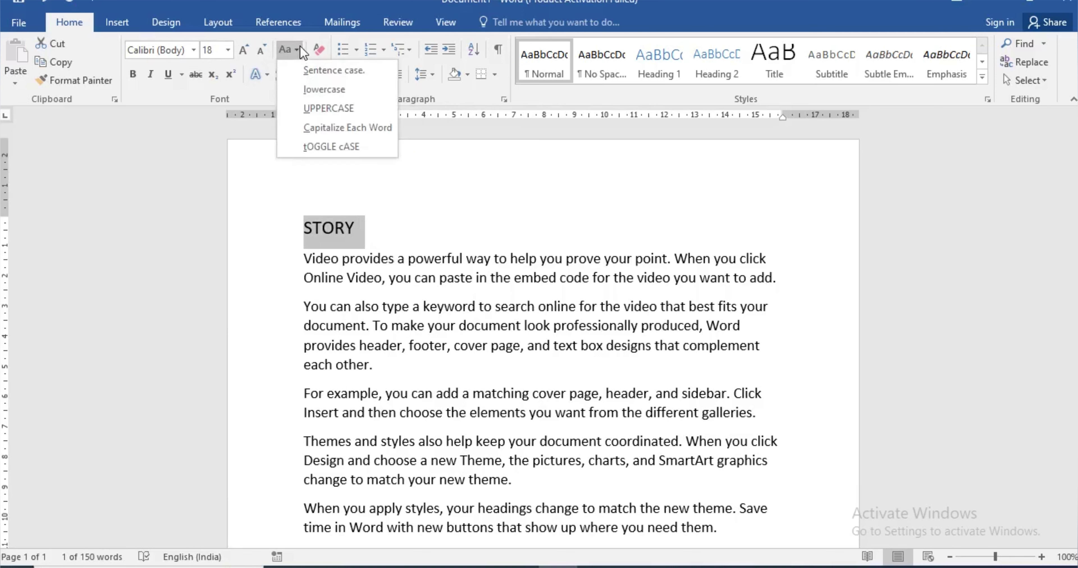
{"action": "left_click", "coordinate": [347, 93]}
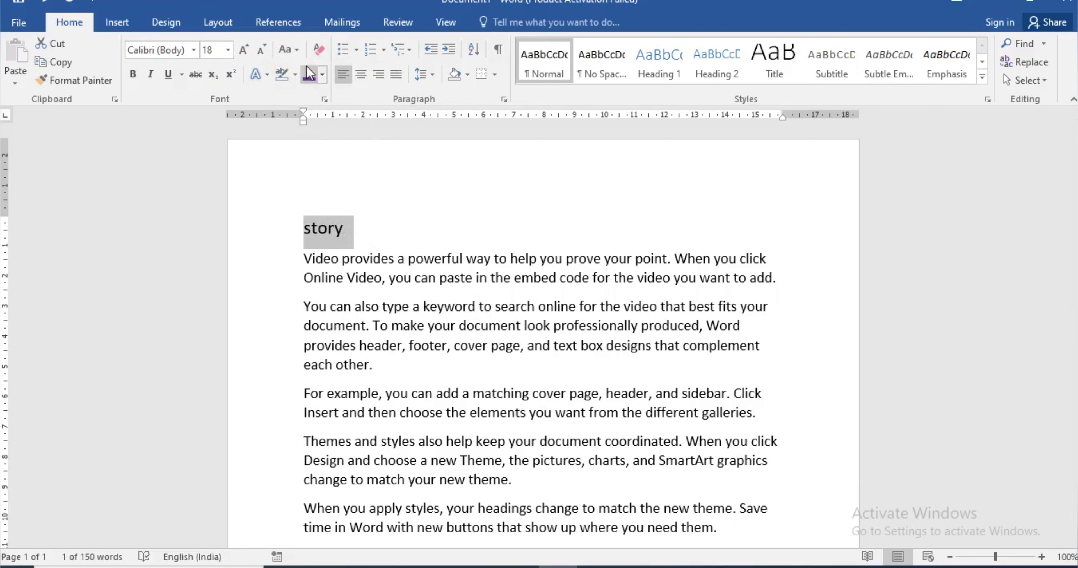
{"action": "left_click", "coordinate": [285, 48]}
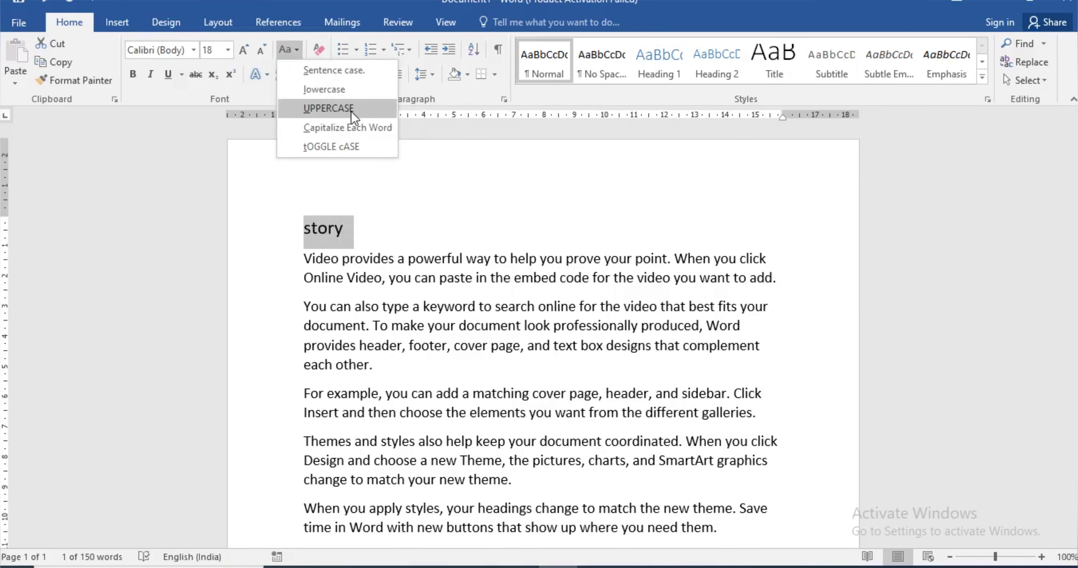
{"action": "left_click", "coordinate": [356, 109]}
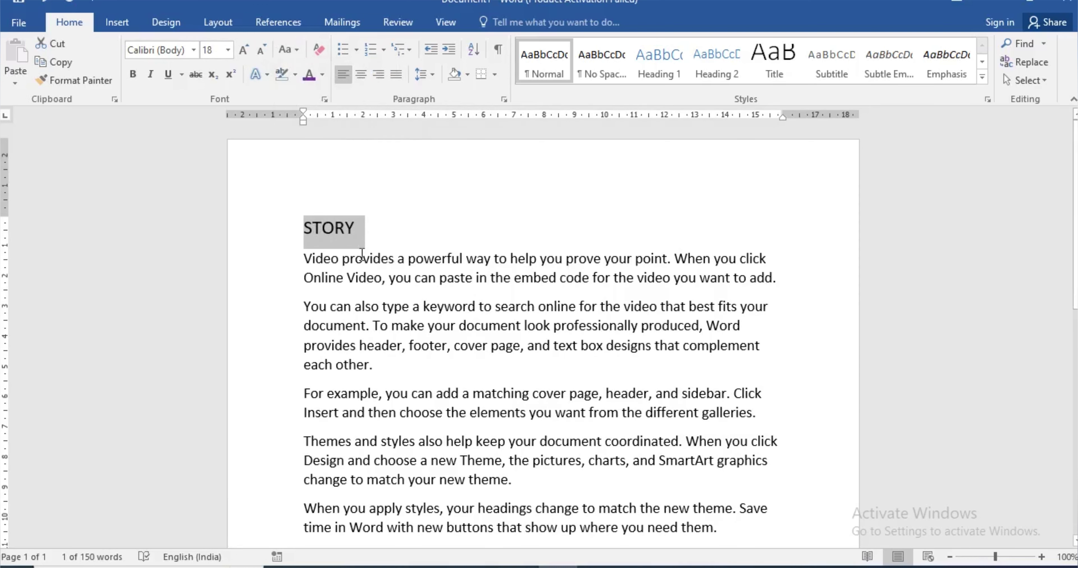
{"action": "left_click", "coordinate": [289, 50]}
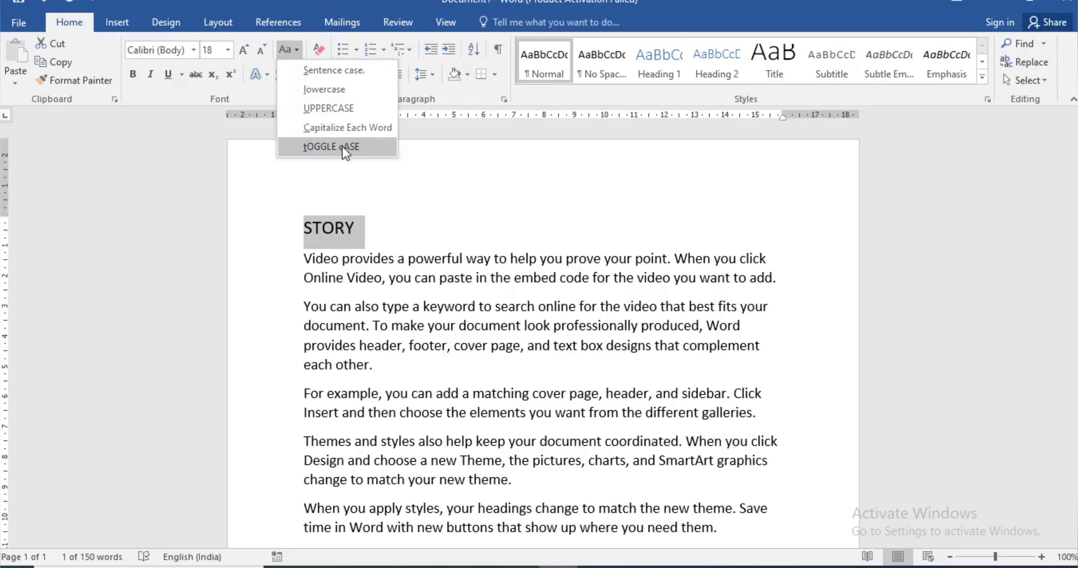
{"action": "key", "text": "Escape"}
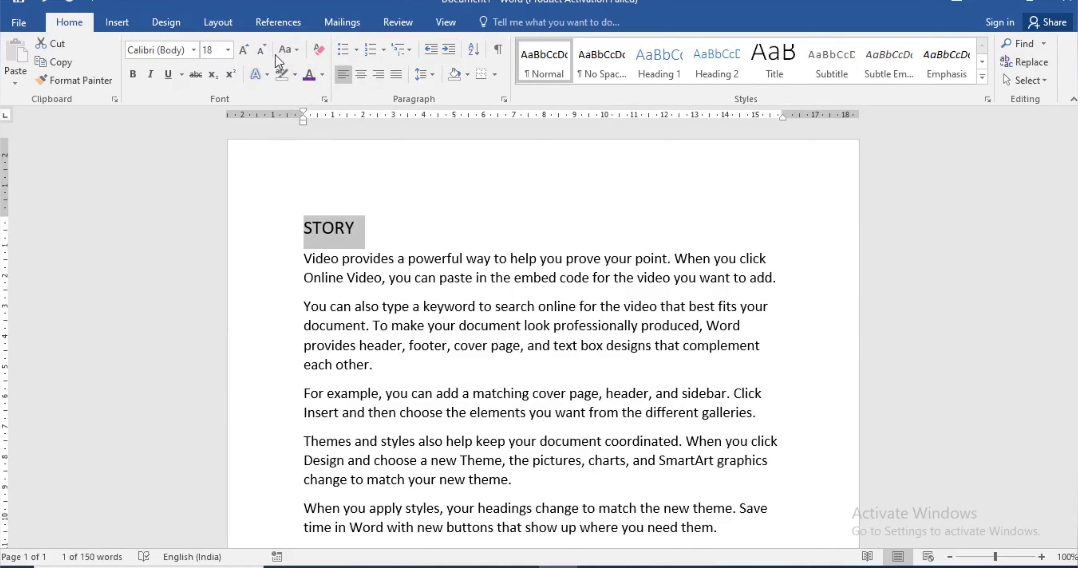
Step: Grow STORY to 22 pt and apply the gold Text Effects preset
{"action": "left_click", "coordinate": [248, 54]}
{"action": "left_click", "coordinate": [248, 53]}
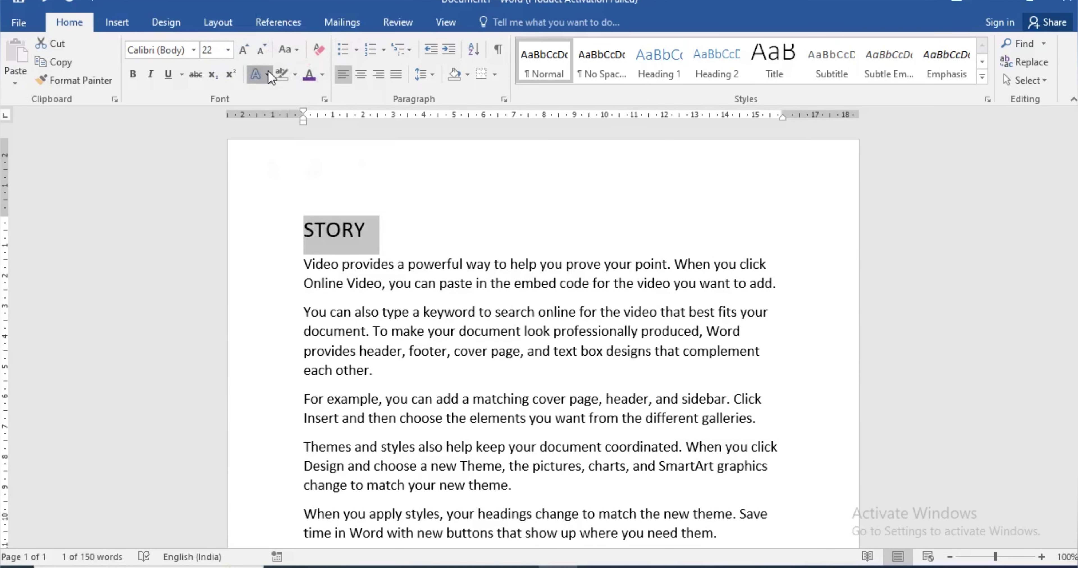
{"action": "left_click", "coordinate": [268, 71]}
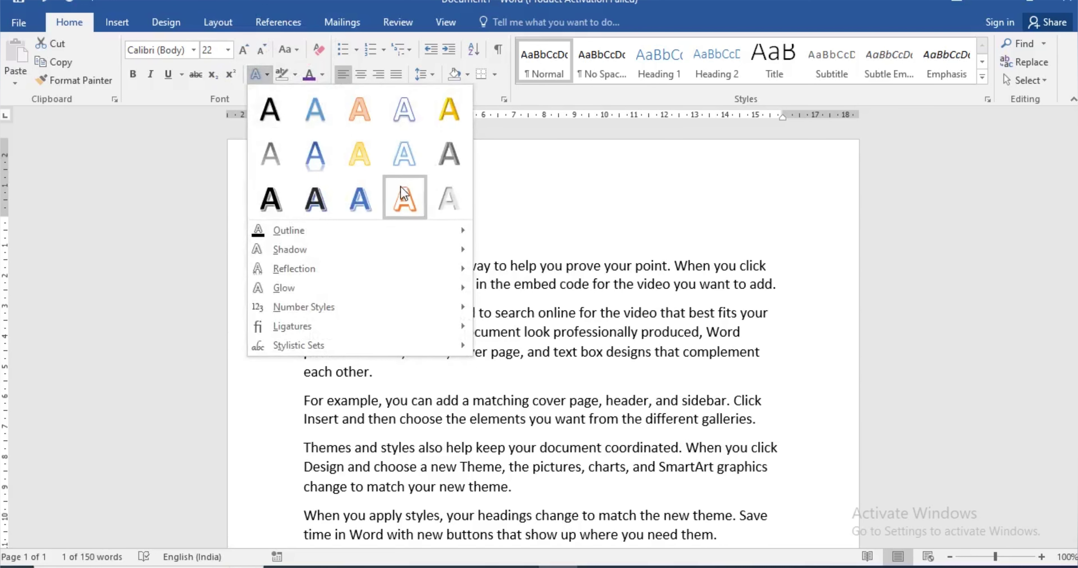
{"action": "left_click", "coordinate": [365, 176]}
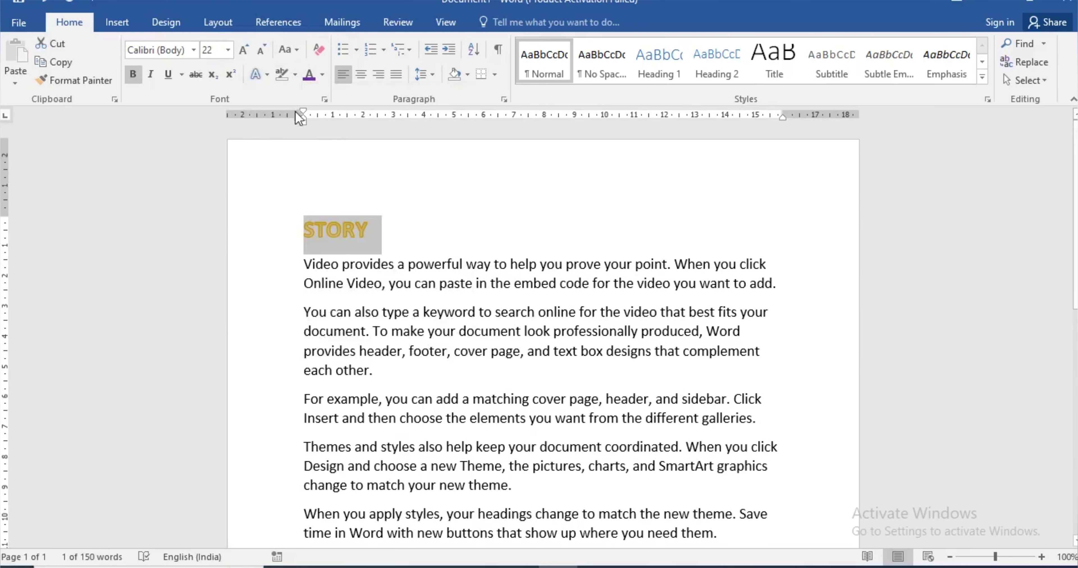
Step: Add an outer shadow and a reflection variation beneath STORY
{"action": "left_click", "coordinate": [268, 75]}
{"action": "mouse_move", "coordinate": [290, 249]}
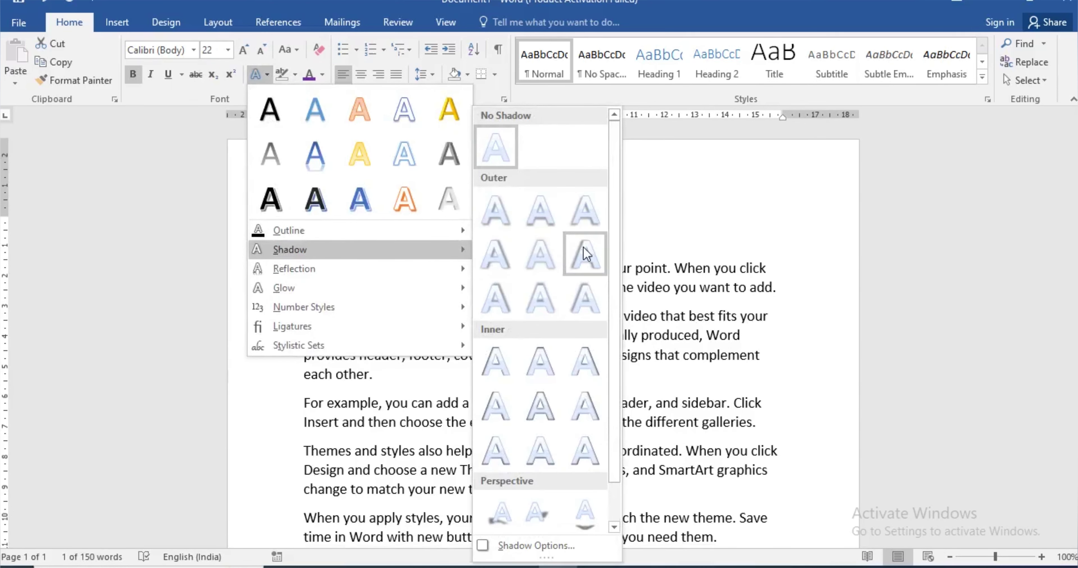
{"action": "left_click", "coordinate": [584, 251]}
{"action": "left_click", "coordinate": [262, 68]}
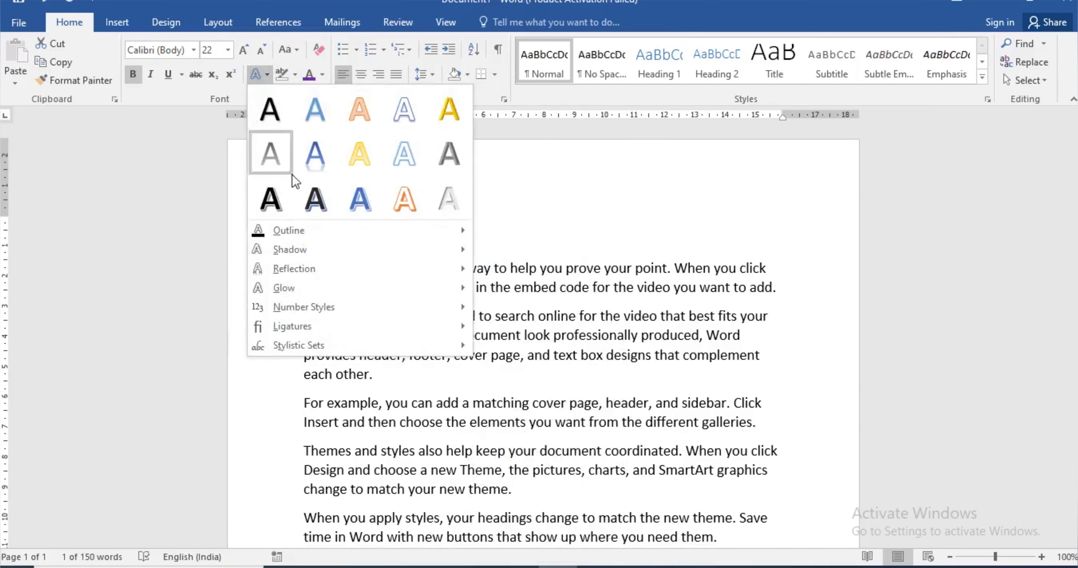
{"action": "mouse_move", "coordinate": [294, 269]}
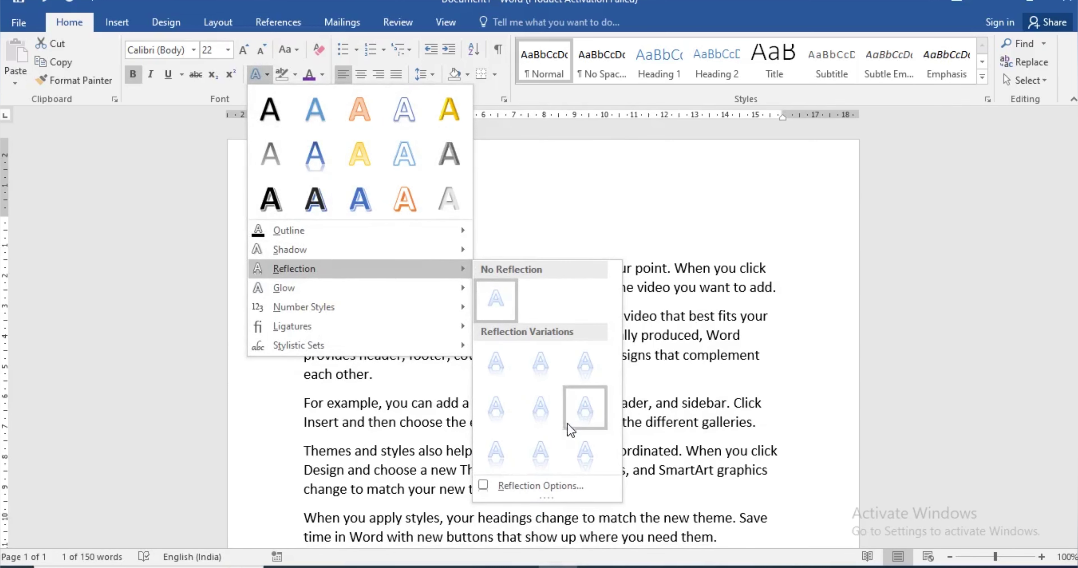
{"action": "left_click", "coordinate": [539, 421]}
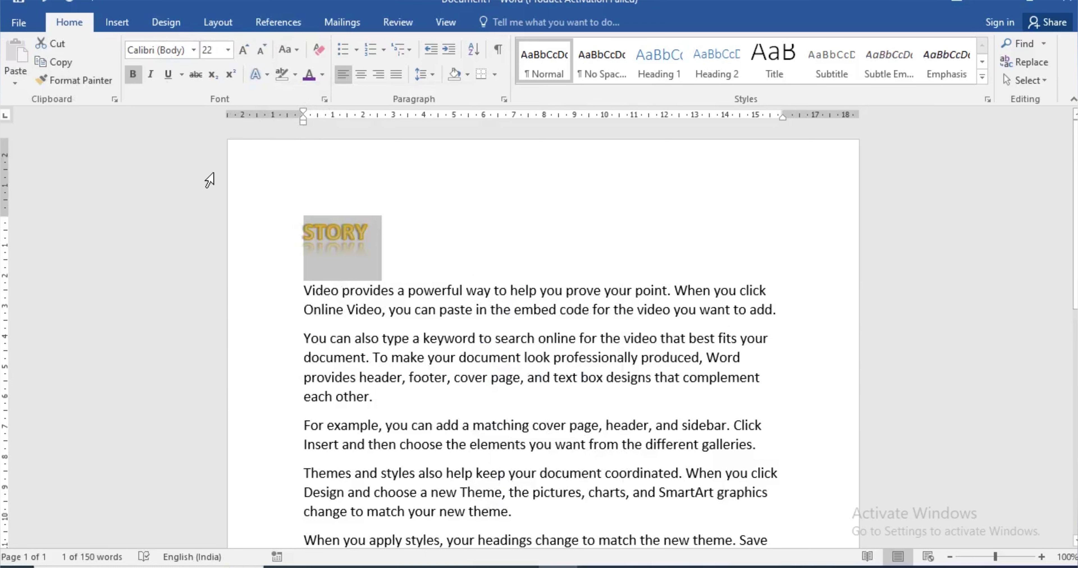
{"action": "left_click", "coordinate": [325, 99]}
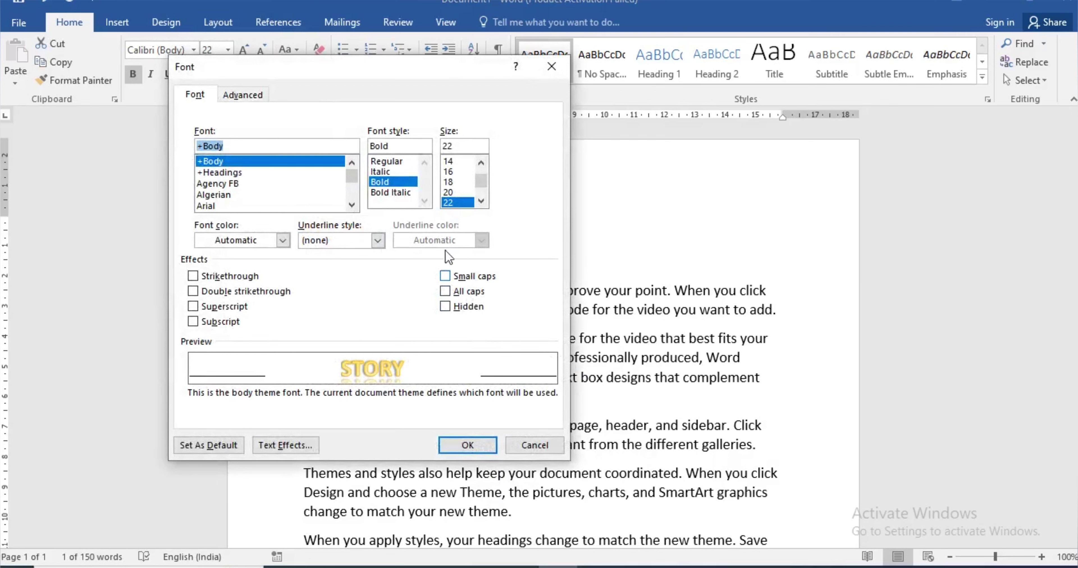
{"action": "mouse_move", "coordinate": [331, 69]}
{"action": "left_mouse_down"}
{"action": "mouse_move", "coordinate": [549, 53]}
{"action": "mouse_move", "coordinate": [537, 44]}
{"action": "left_mouse_up"}
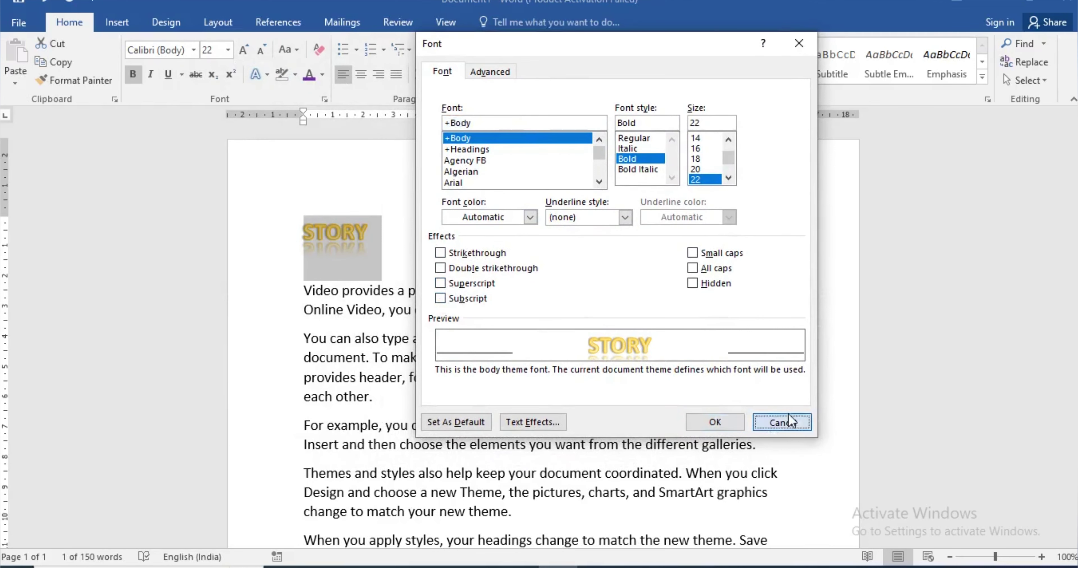
{"action": "left_click", "coordinate": [783, 422]}
{"action": "left_click", "coordinate": [530, 290]}
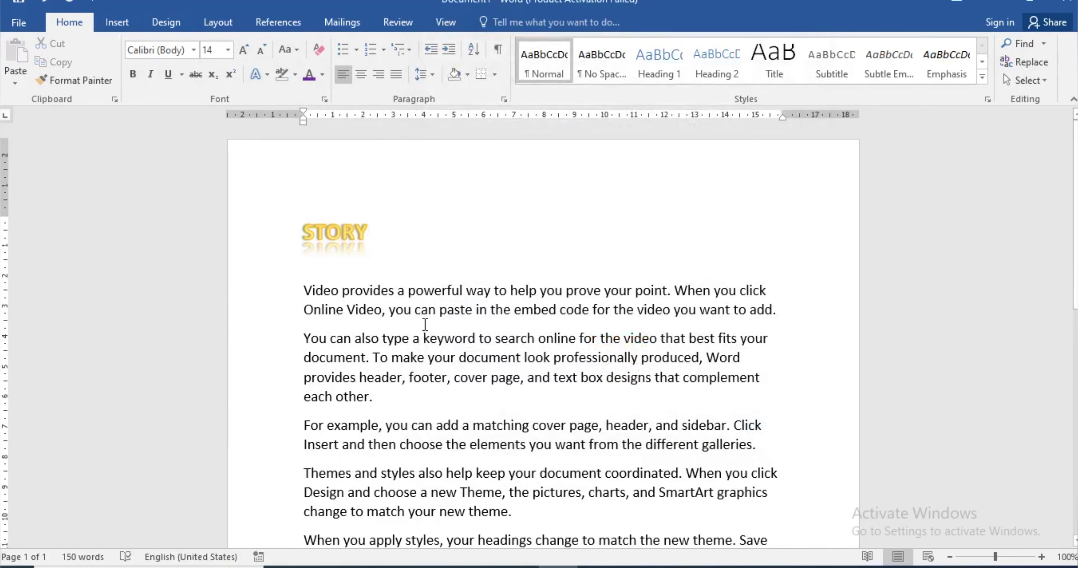
Step: Delete the STORY heading and add a blank first line above the body text
{"action": "left_click_drag", "start_coordinate": [395, 234], "coordinate": [120, 236]}
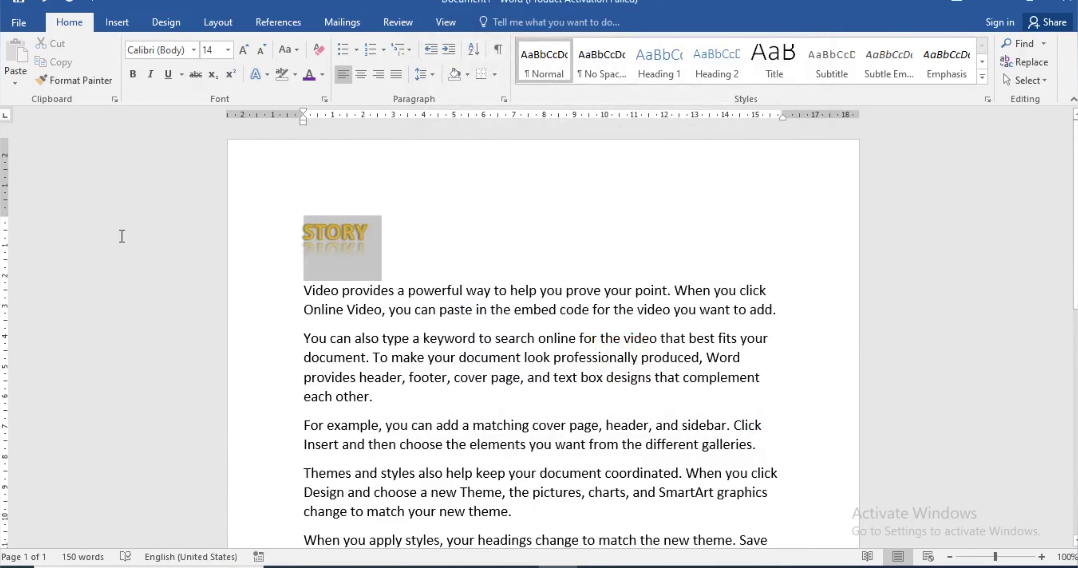
{"action": "key", "text": "Delete"}
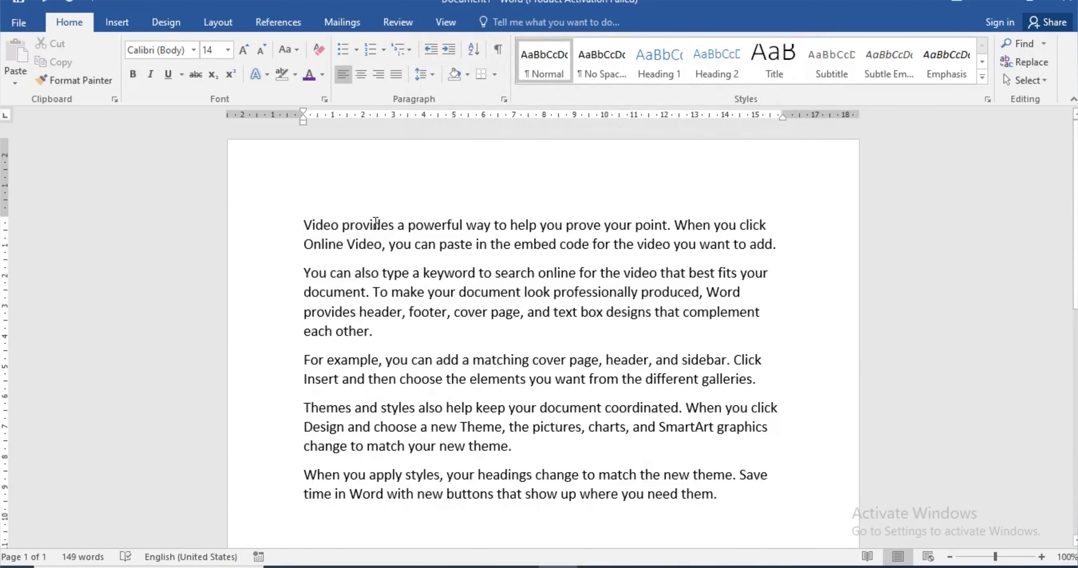
{"action": "key", "text": "Return"}
{"action": "left_click", "coordinate": [374, 223]}
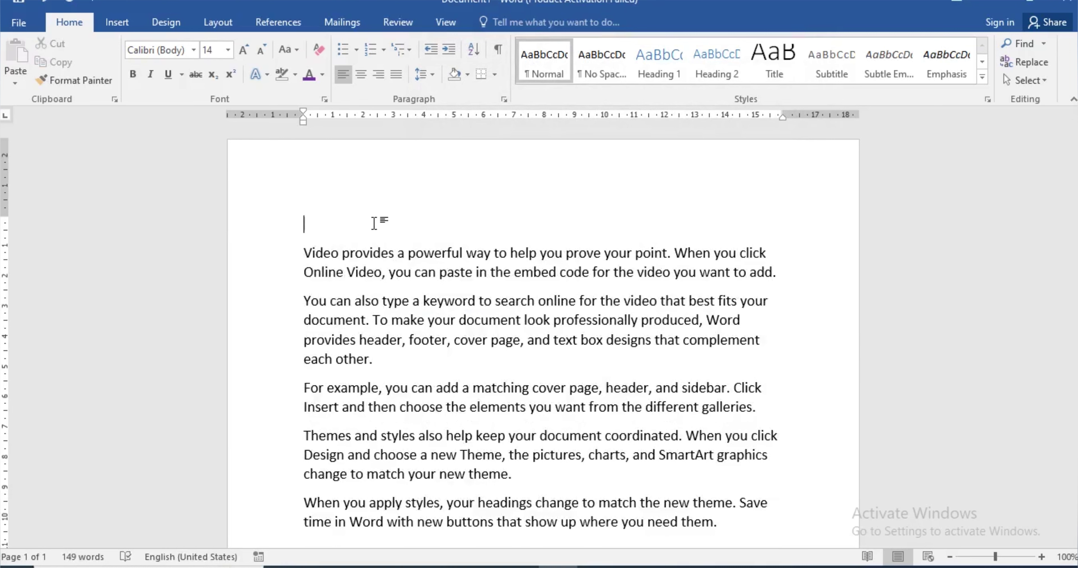
Step: Type H2O2 on the new line and select its first 2
{"action": "type", "text": "H"}
{"action": "type", "text": "2"}
{"action": "type", "text": "O2"}
{"action": "key", "text": "Left"}
{"action": "key", "text": "Left"}
{"action": "key", "text": "shift+Left"}
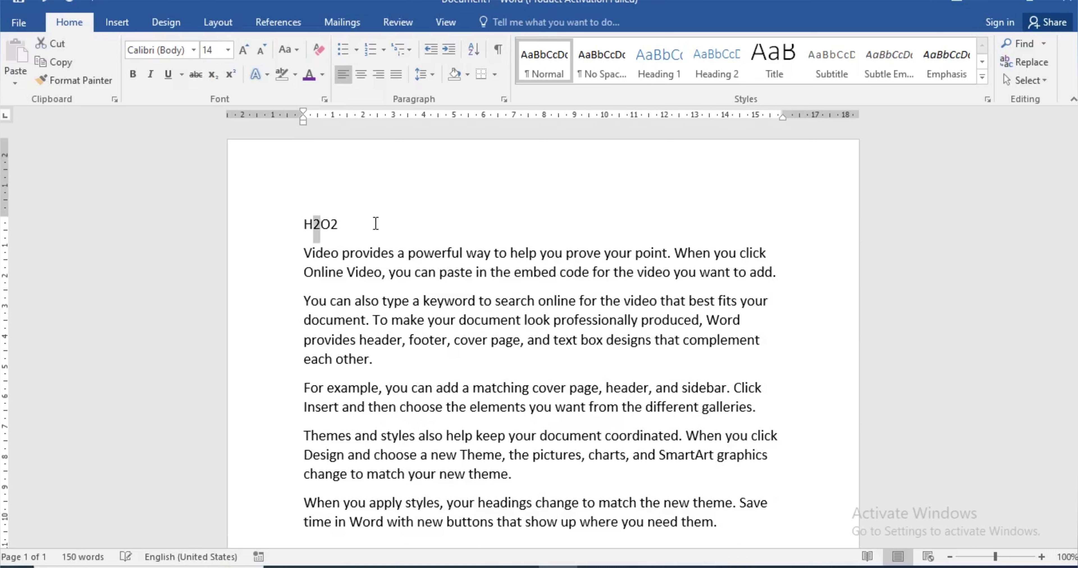
Step: Grow the H2O2 line to 20 pt, toggling superscript on the first 2
{"action": "left_click", "coordinate": [239, 80]}
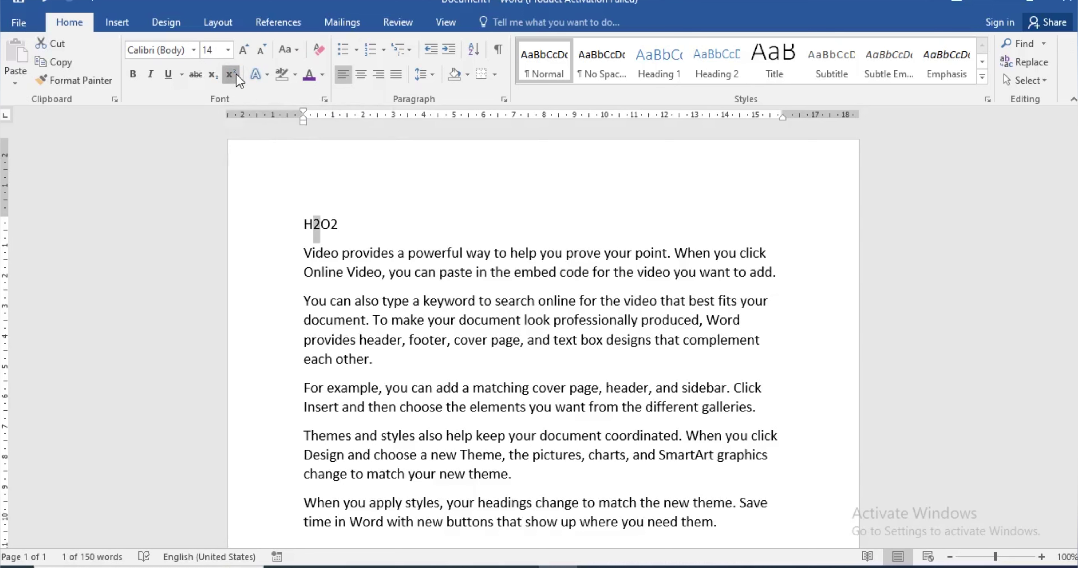
{"action": "left_click_drag", "start_coordinate": [346, 224], "coordinate": [296, 224]}
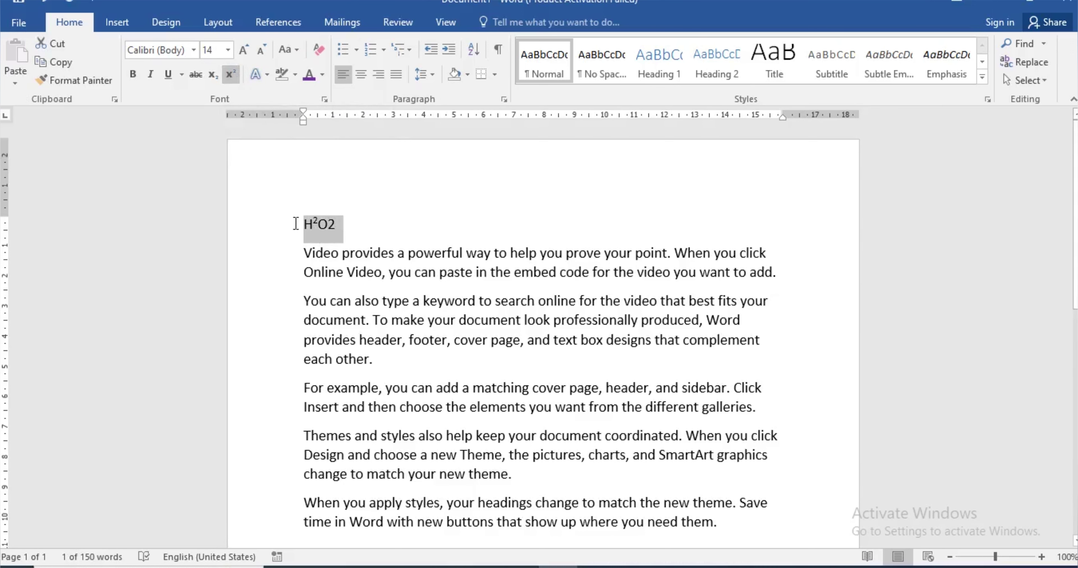
{"action": "left_click", "coordinate": [248, 48]}
{"action": "left_click", "coordinate": [247, 48]}
{"action": "left_click", "coordinate": [247, 49]}
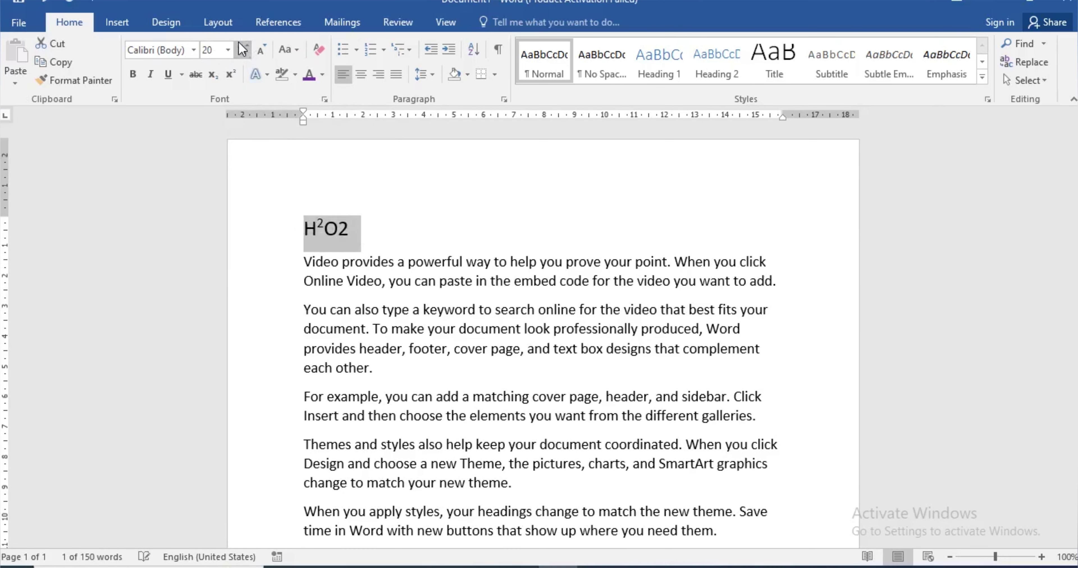
{"action": "left_click", "coordinate": [328, 220]}
{"action": "left_click_drag", "start_coordinate": [325, 226], "coordinate": [315, 233]}
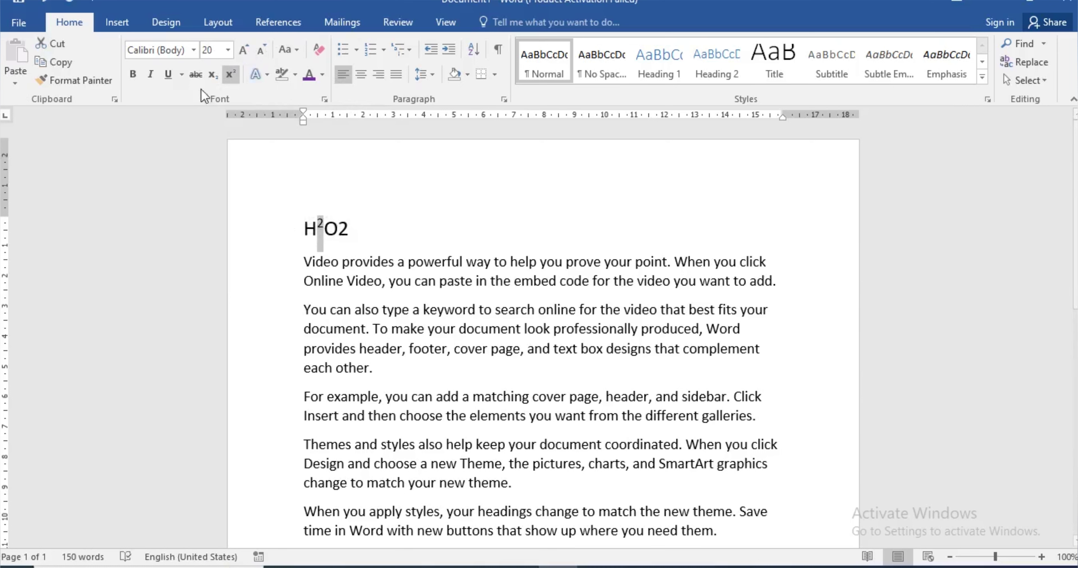
{"action": "left_click", "coordinate": [231, 75]}
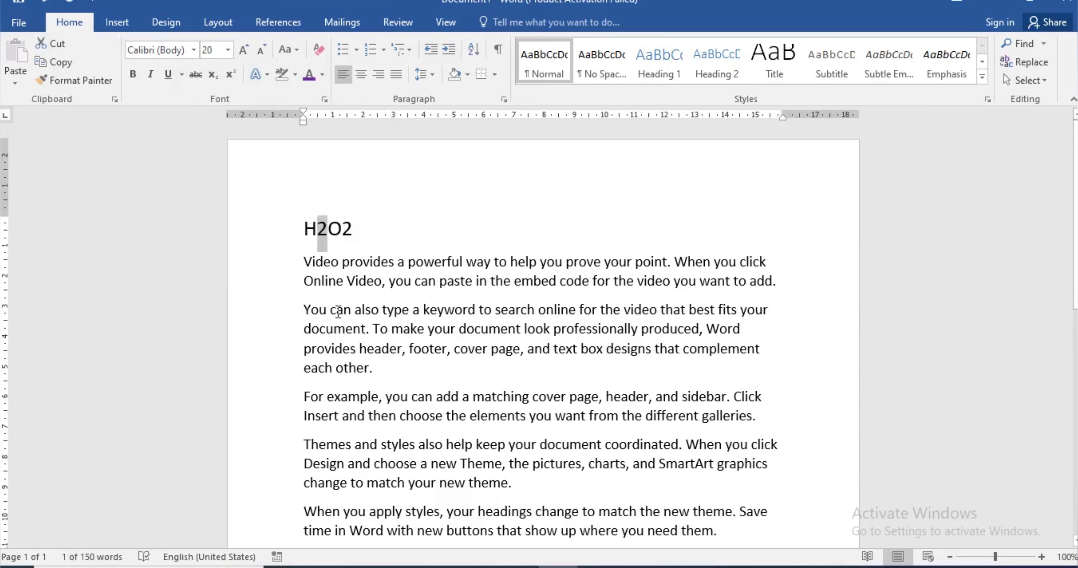
{"action": "left_click", "coordinate": [237, 78]}
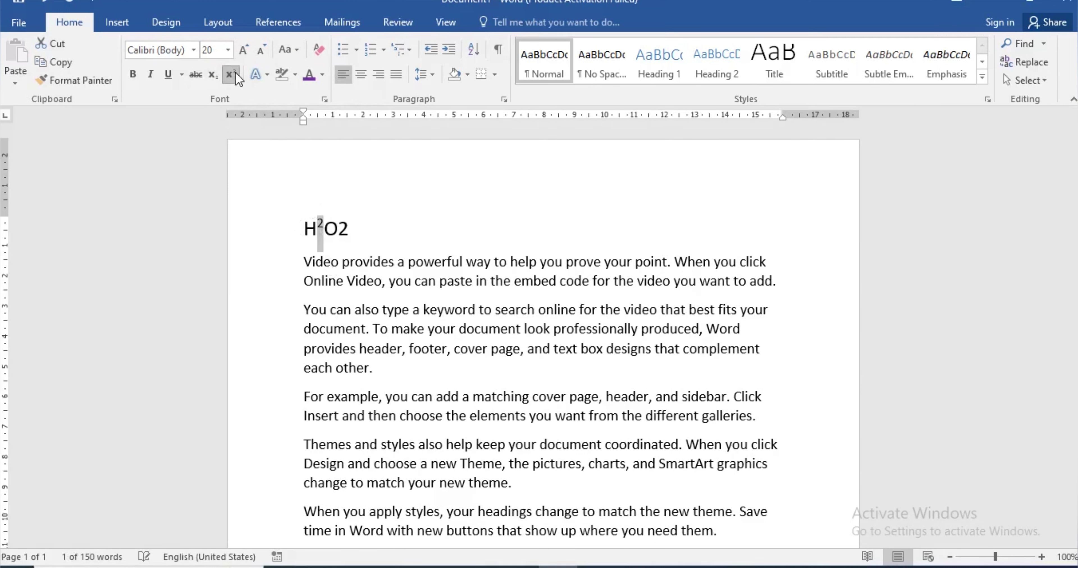
{"action": "left_click", "coordinate": [237, 78]}
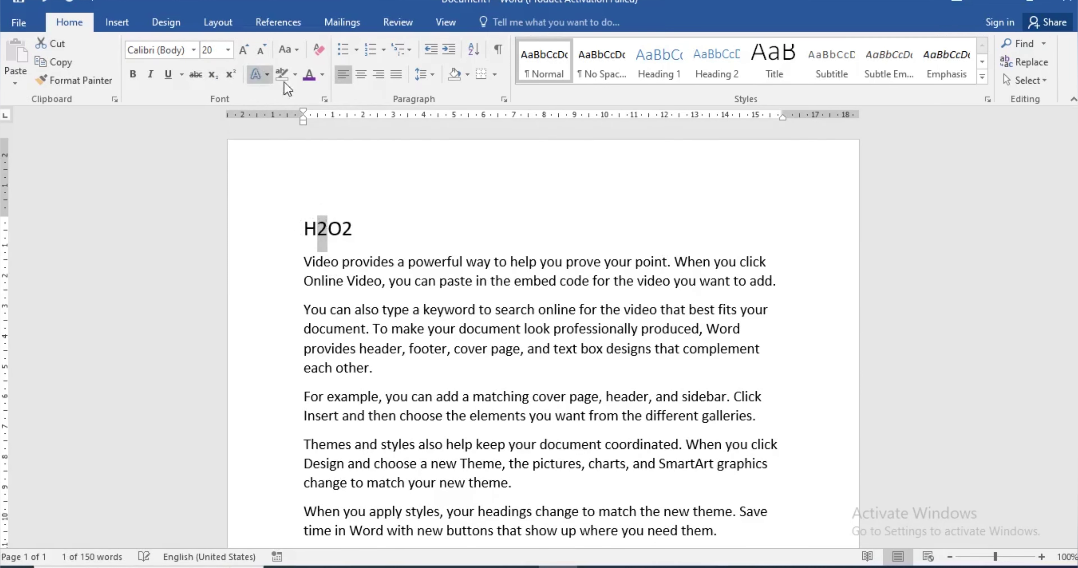
Step: Use the Font dialog to make the first 2 superscript and the last 2 subscript
{"action": "left_click", "coordinate": [326, 99]}
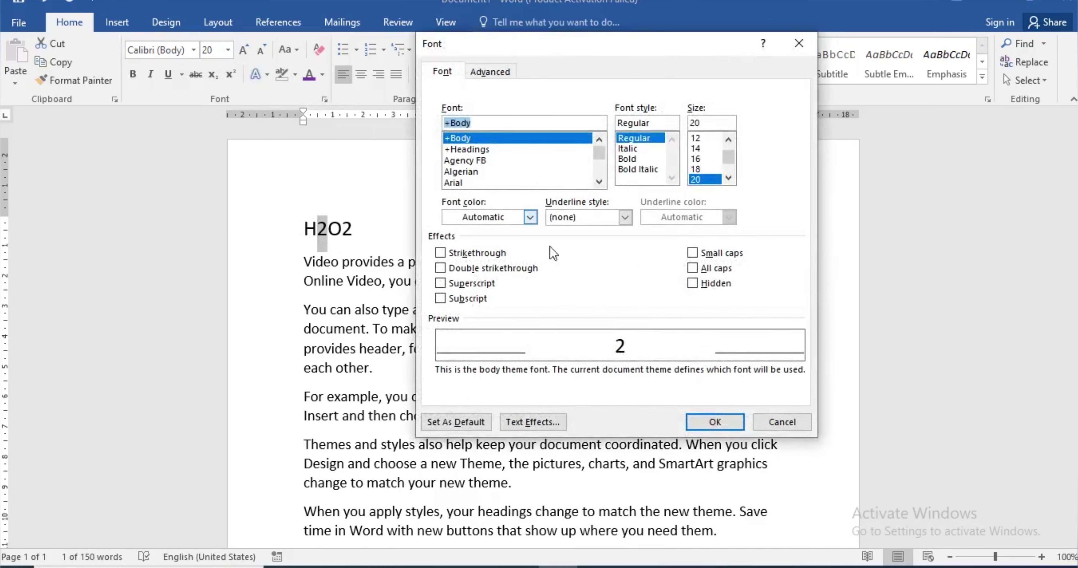
{"action": "left_click", "coordinate": [469, 283]}
{"action": "left_click", "coordinate": [715, 423]}
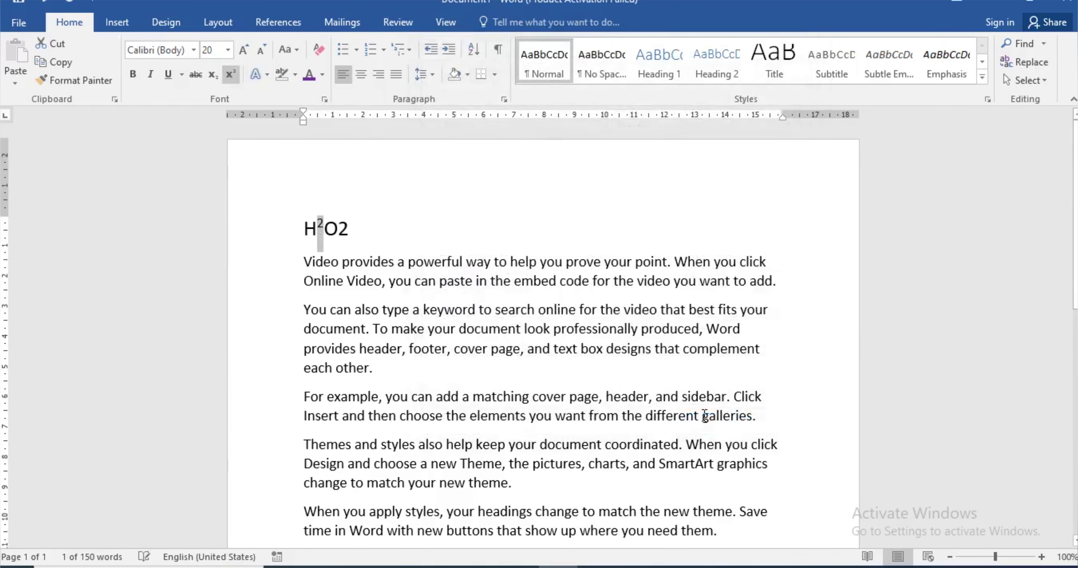
{"action": "left_click", "coordinate": [352, 235]}
{"action": "left_click_drag", "start_coordinate": [352, 235], "coordinate": [340, 238]}
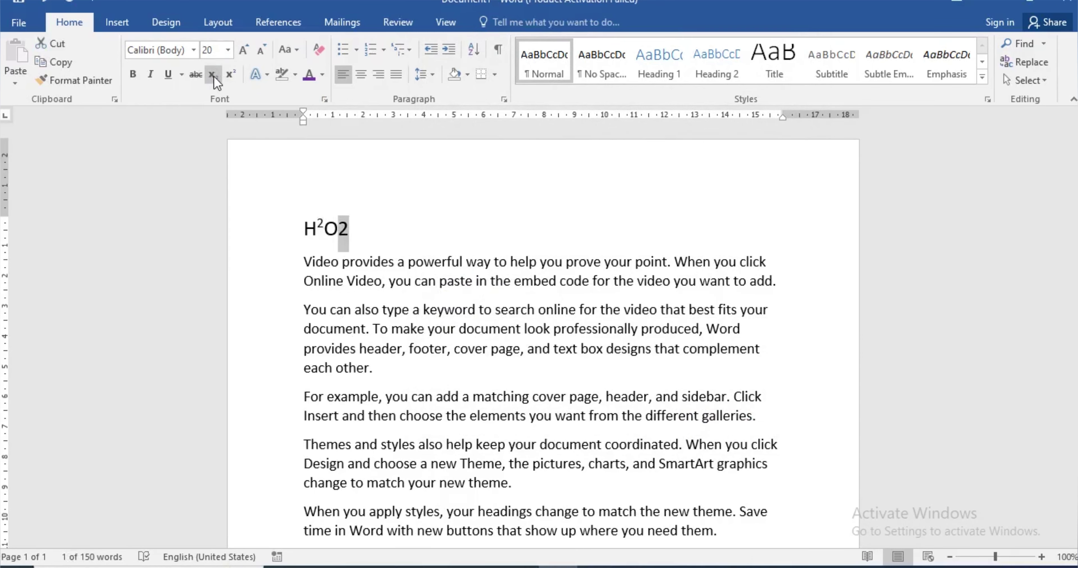
{"action": "left_click", "coordinate": [323, 101]}
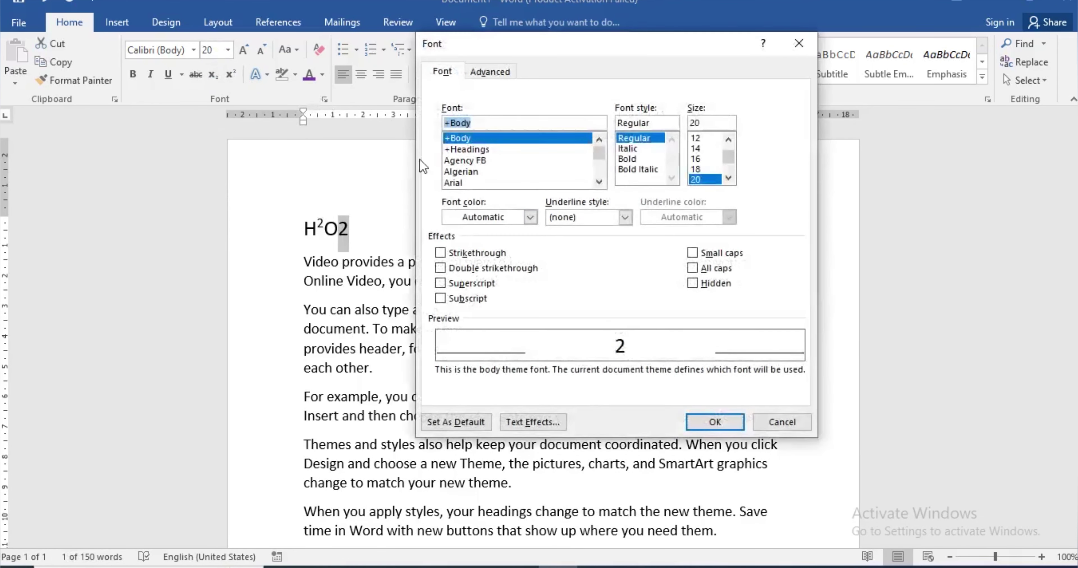
{"action": "left_click", "coordinate": [461, 301]}
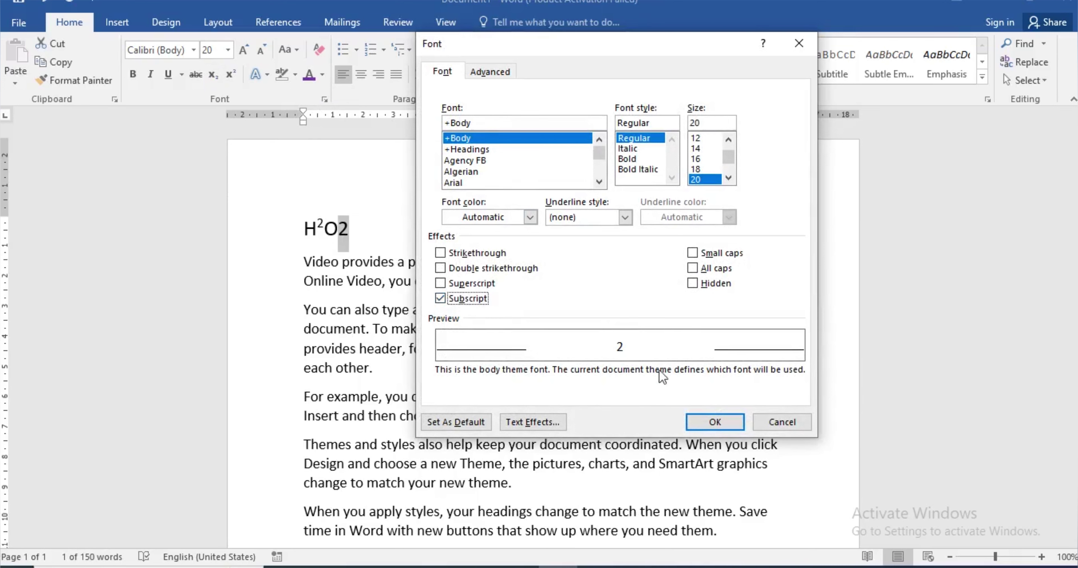
{"action": "left_click", "coordinate": [715, 423]}
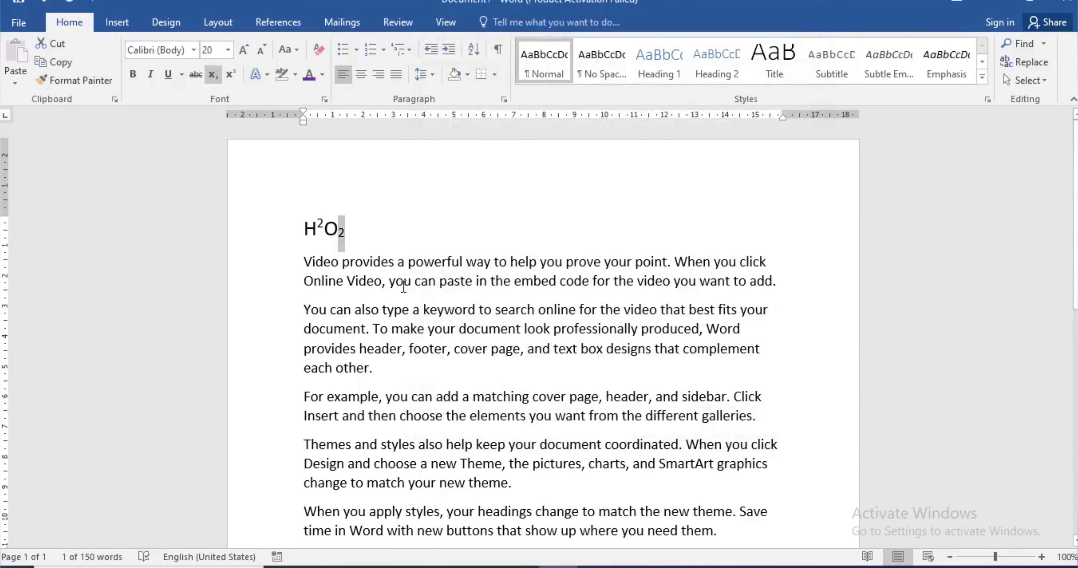
Step: Enlarge the H2O2 line to 24 pt and colour it purple
{"action": "left_click_drag", "start_coordinate": [368, 228], "coordinate": [286, 203]}
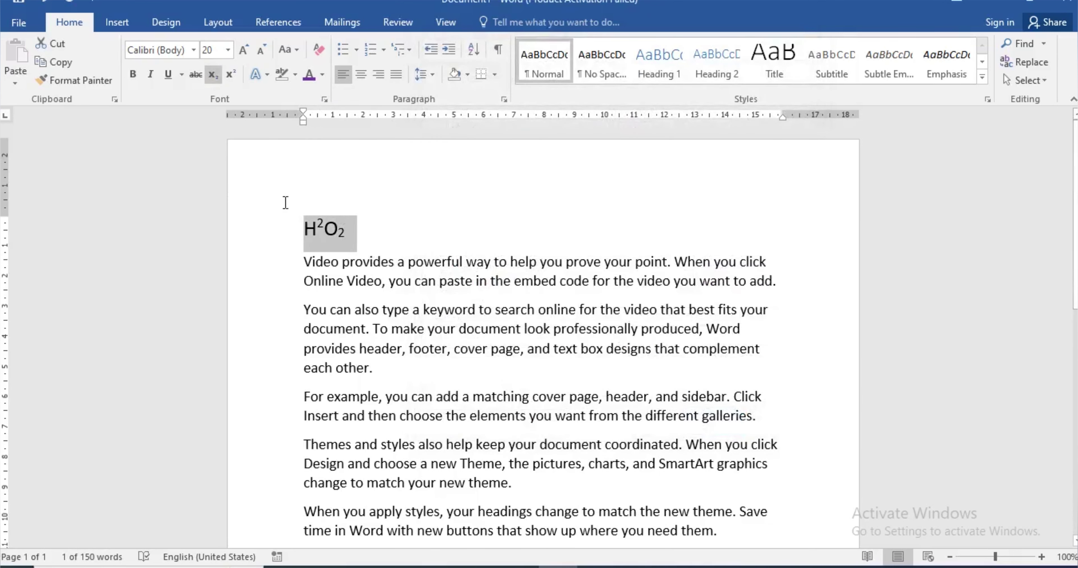
{"action": "left_click", "coordinate": [243, 49]}
{"action": "left_click", "coordinate": [243, 49]}
{"action": "left_click", "coordinate": [318, 75]}
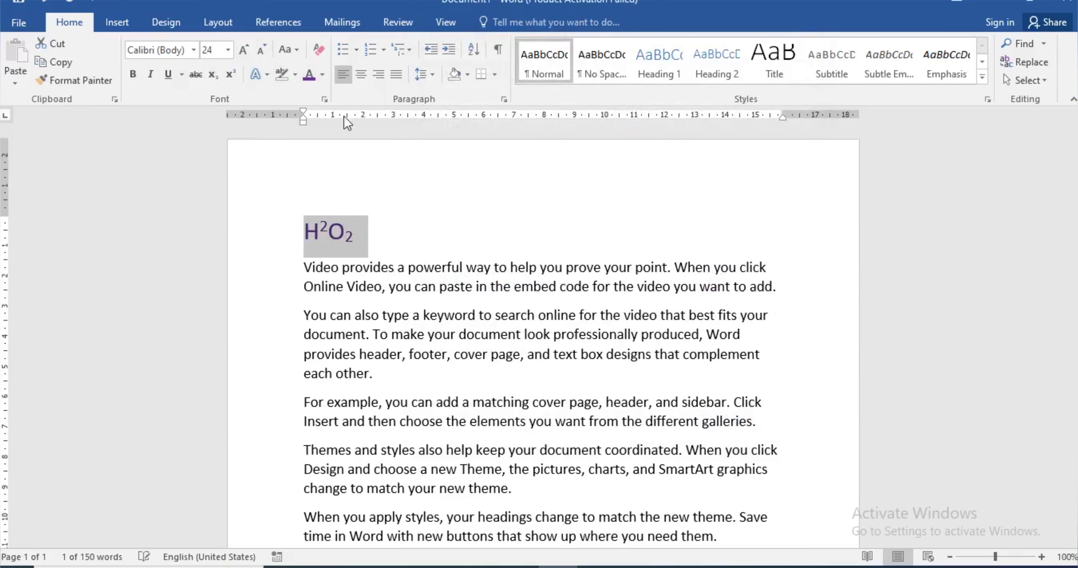
{"action": "left_click", "coordinate": [421, 236]}
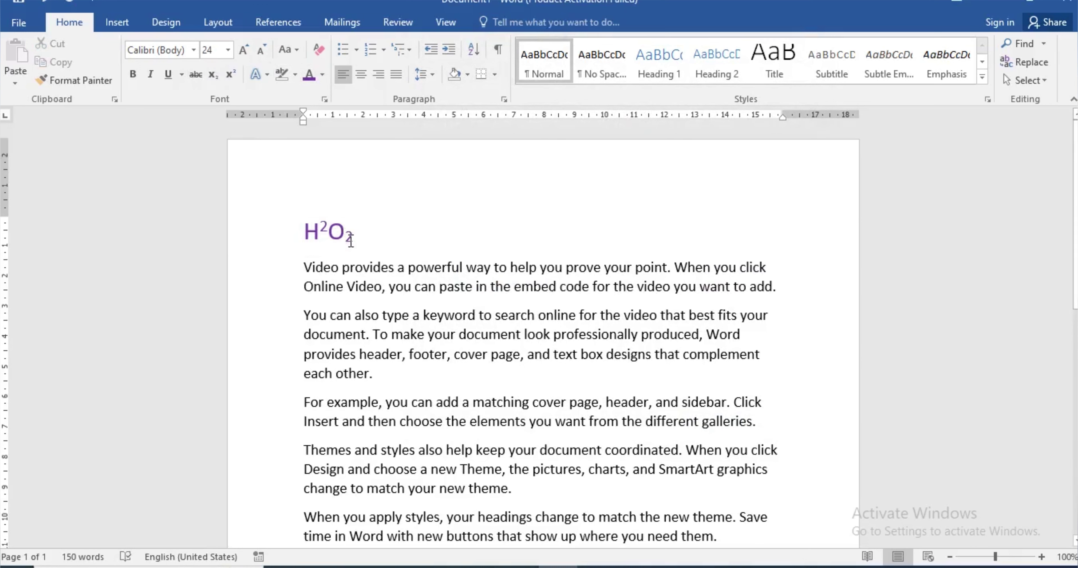
Step: Return both 2s to normal size, then delete the whole H2O2 line
{"action": "left_click_drag", "start_coordinate": [355, 239], "coordinate": [349, 241]}
{"action": "left_click", "coordinate": [213, 74]}
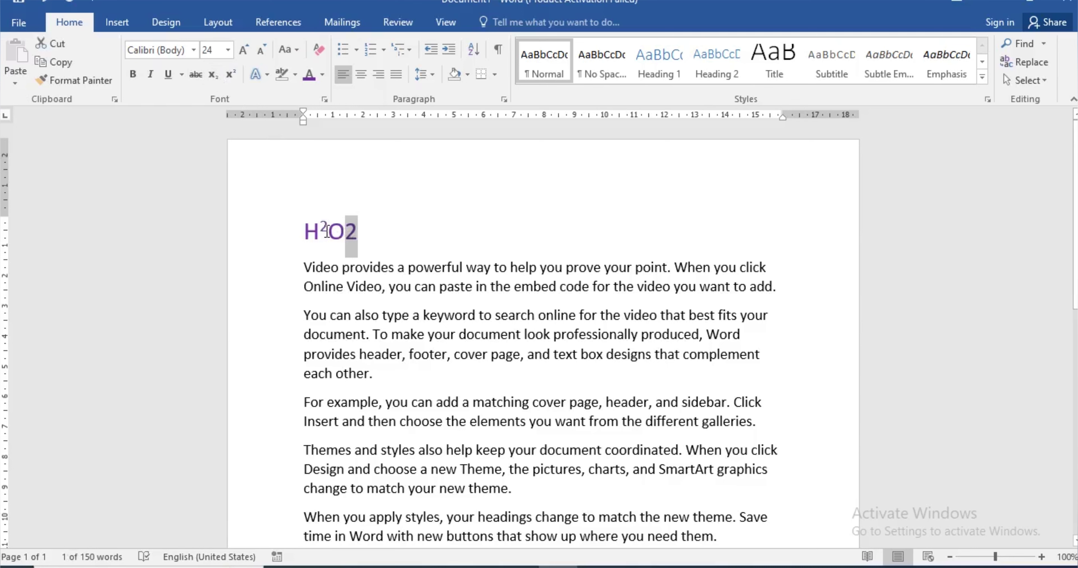
{"action": "left_click_drag", "start_coordinate": [327, 231], "coordinate": [320, 232]}
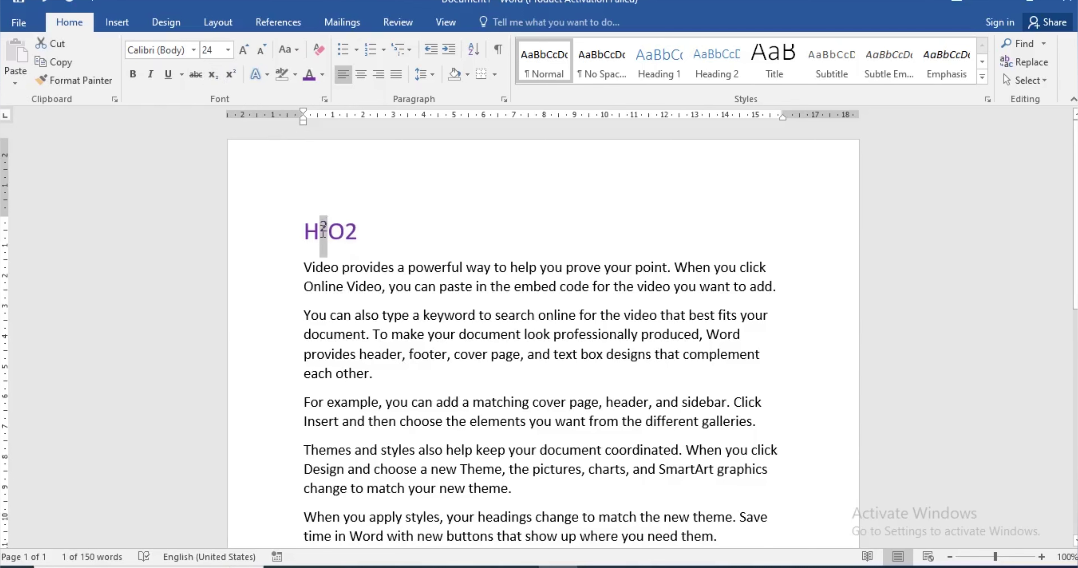
{"action": "left_click", "coordinate": [231, 75]}
{"action": "left_click_drag", "start_coordinate": [414, 243], "coordinate": [289, 226]}
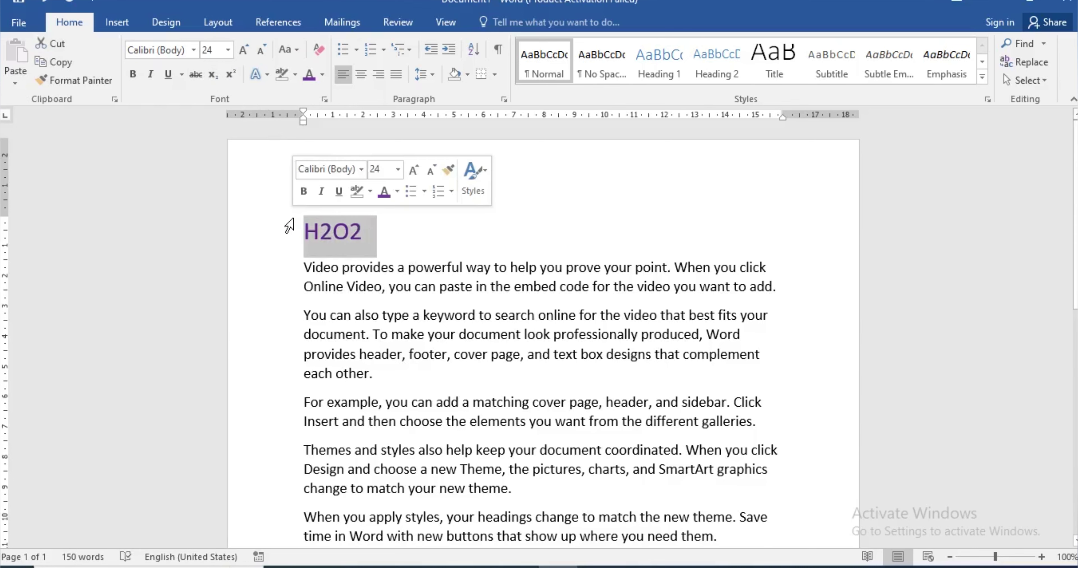
{"action": "key", "text": "Delete"}
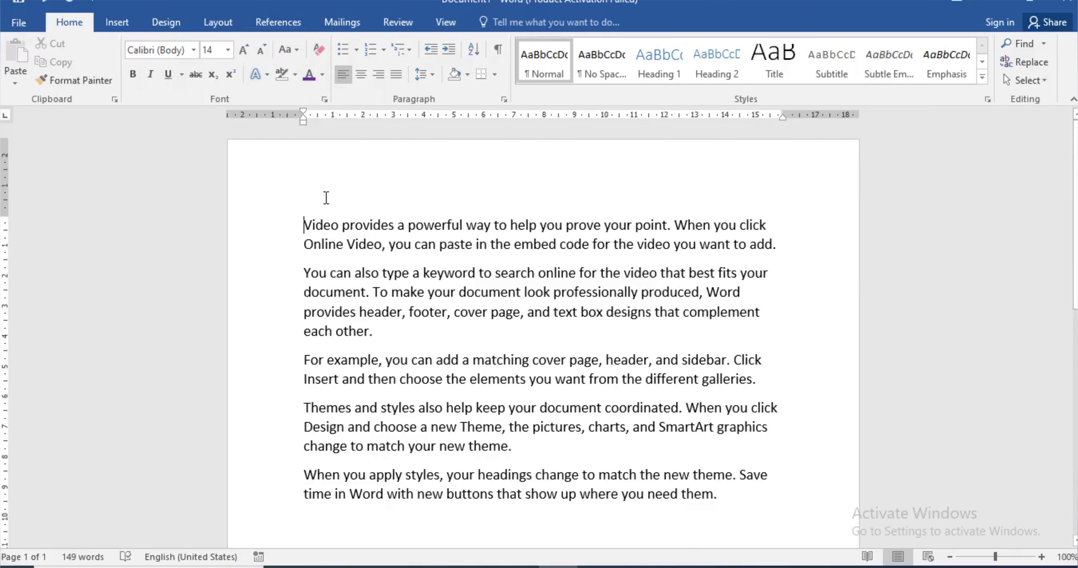
Step: Clear the leftover H2O2 line, type STORY OF MY LIFE as the first line, and select it
{"action": "key", "text": "Return"}
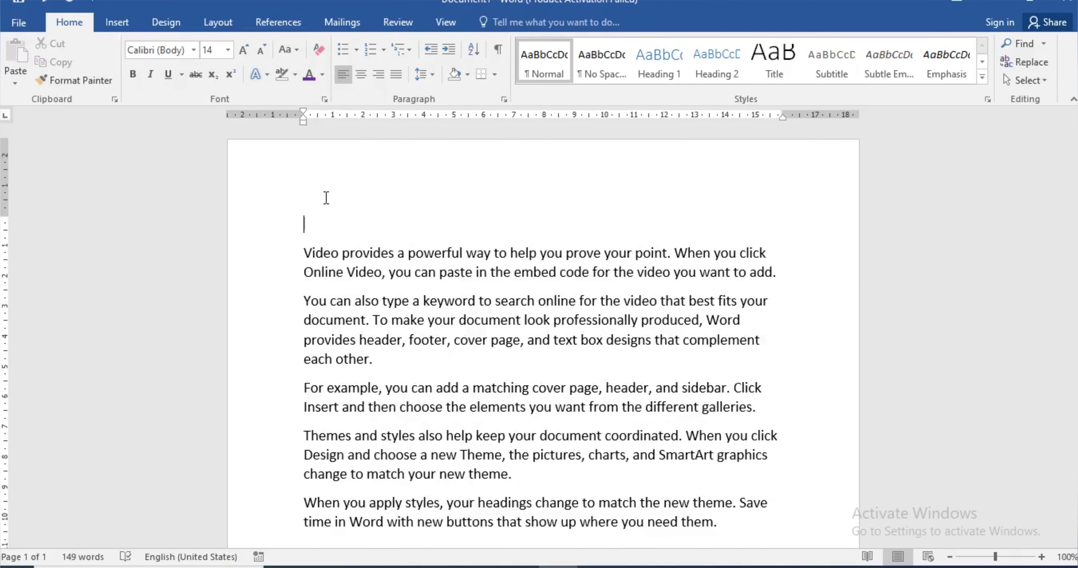
{"action": "key", "text": "ctrl+z"}
{"action": "key", "text": "ctrl+z"}
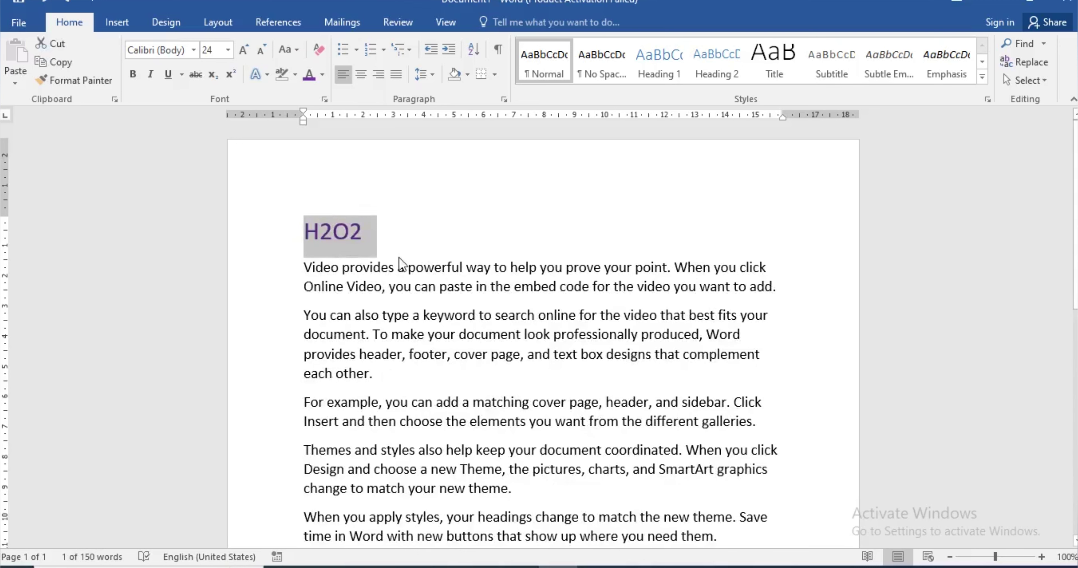
{"action": "key", "text": "Delete"}
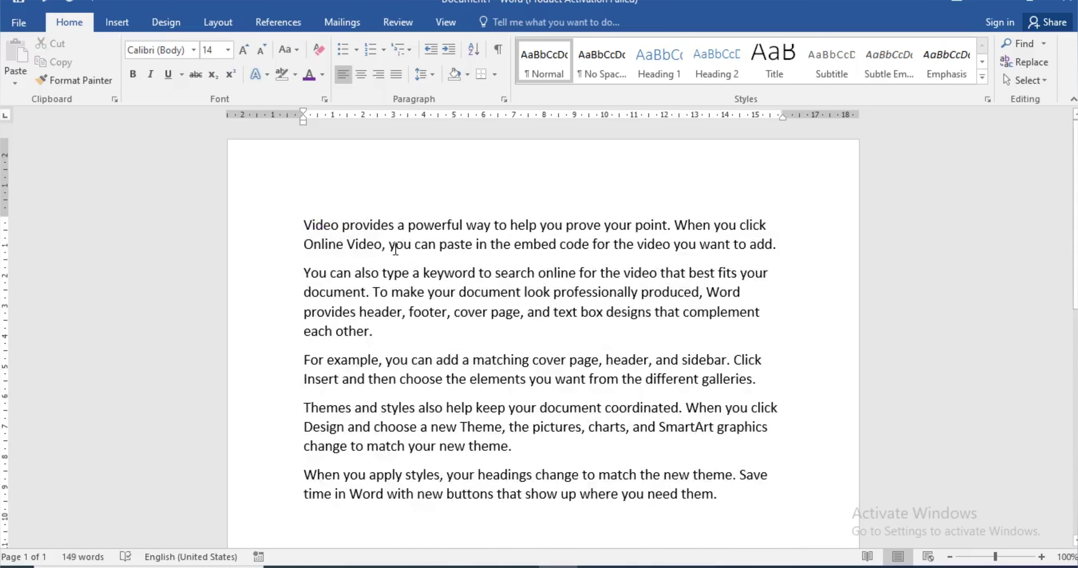
{"action": "key", "text": "Return"}
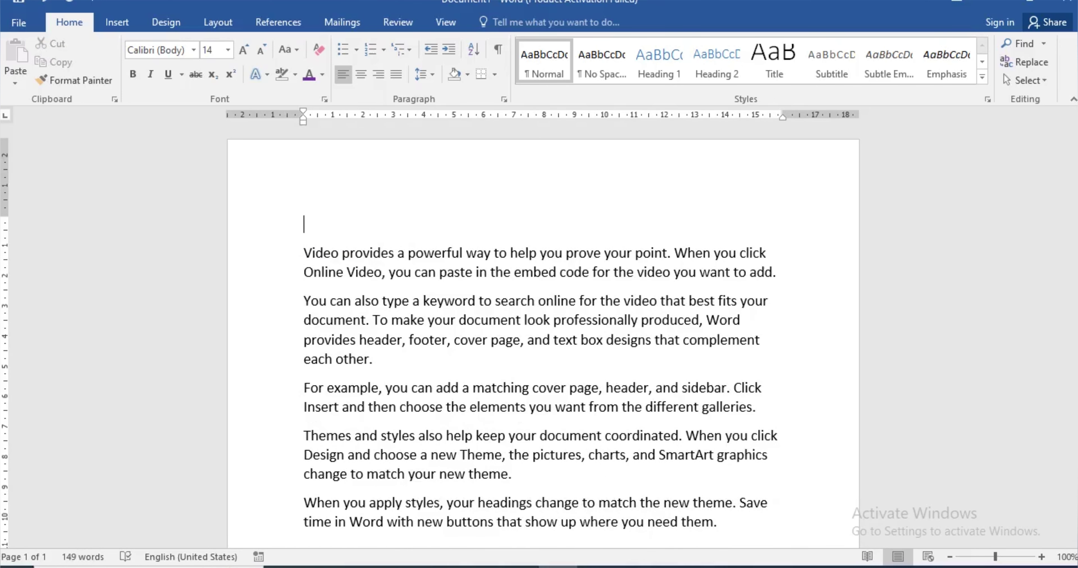
{"action": "type", "text": "STORY O"}
{"action": "type", "text": "F MY L"}
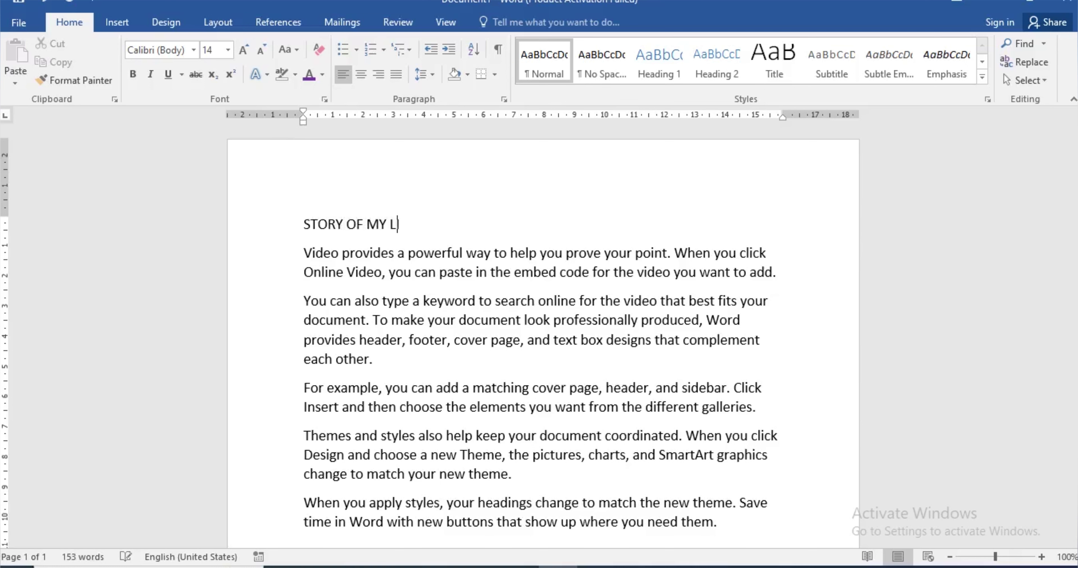
{"action": "type", "text": "IFE"}
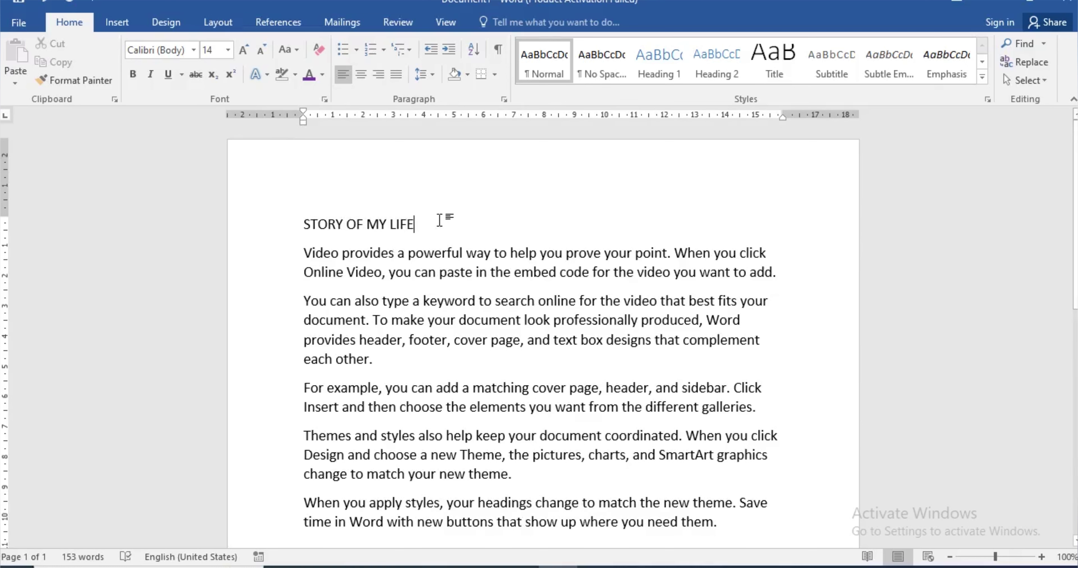
{"action": "left_click_drag", "start_coordinate": [371, 221], "coordinate": [294, 222]}
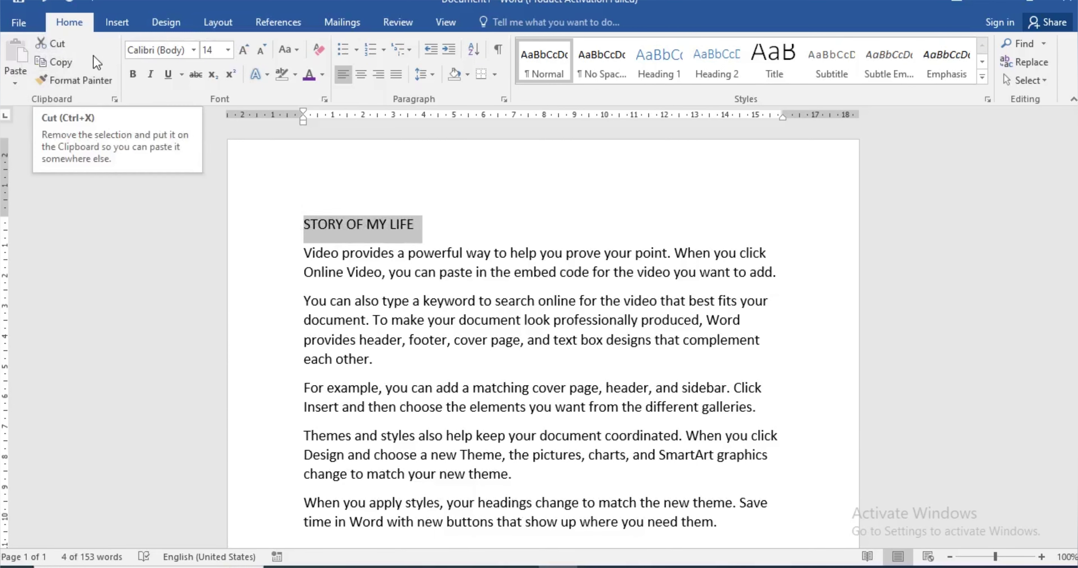
Step: Cut and paste the heading below 'each other.', then undo it back to the top
{"action": "key", "text": "ctrl+x"}
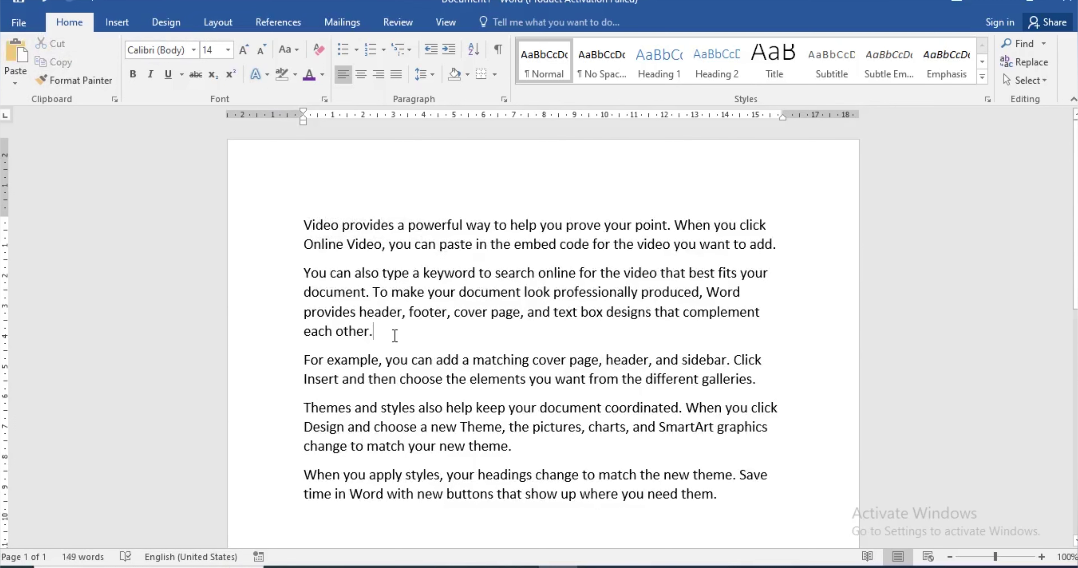
{"action": "key", "text": "Return"}
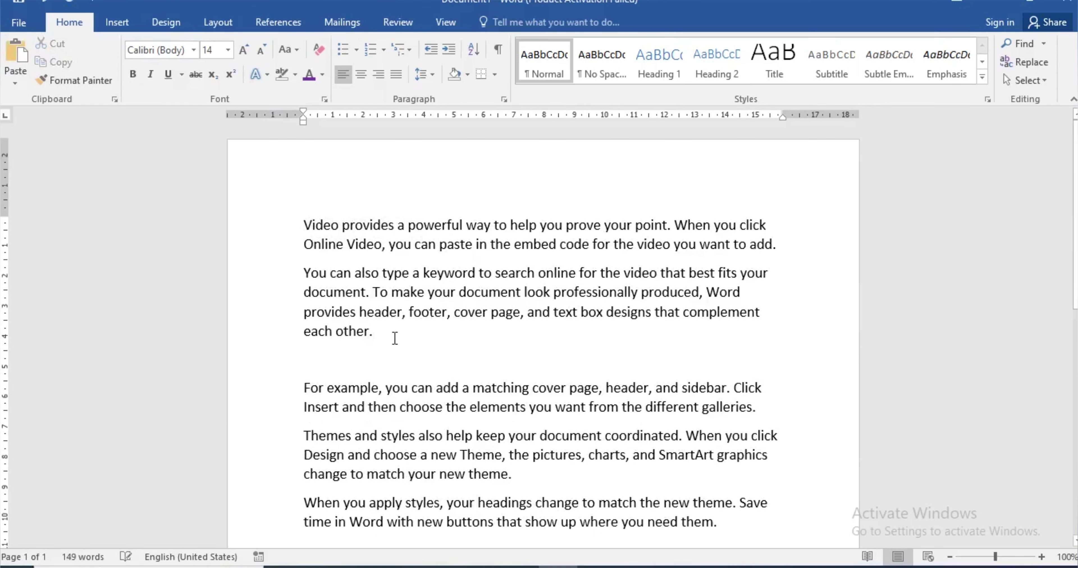
{"action": "key", "text": "ctrl+v"}
{"action": "left_click", "coordinate": [459, 356]}
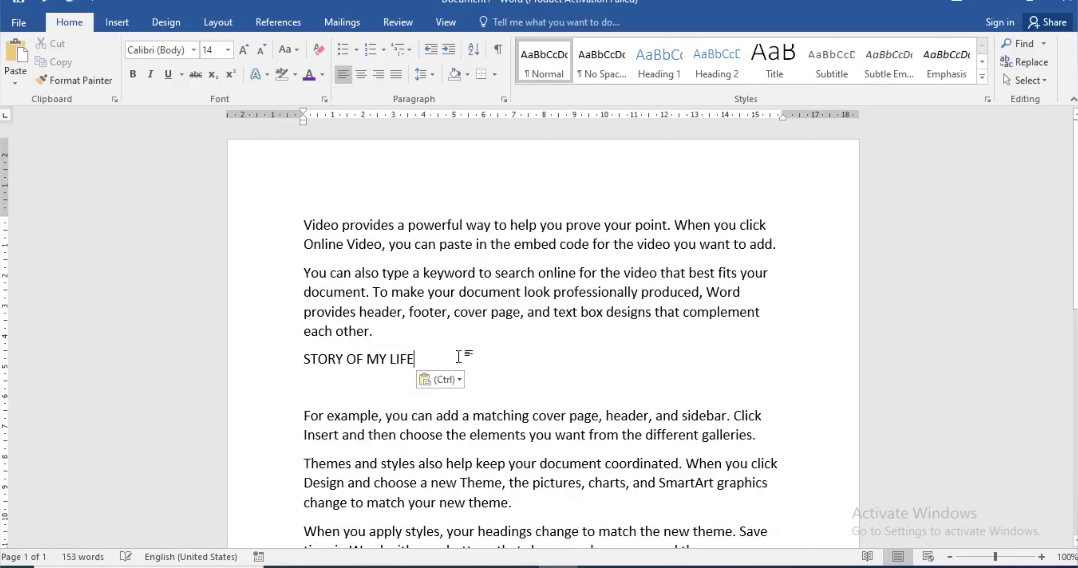
{"action": "key", "text": "ctrl+z"}
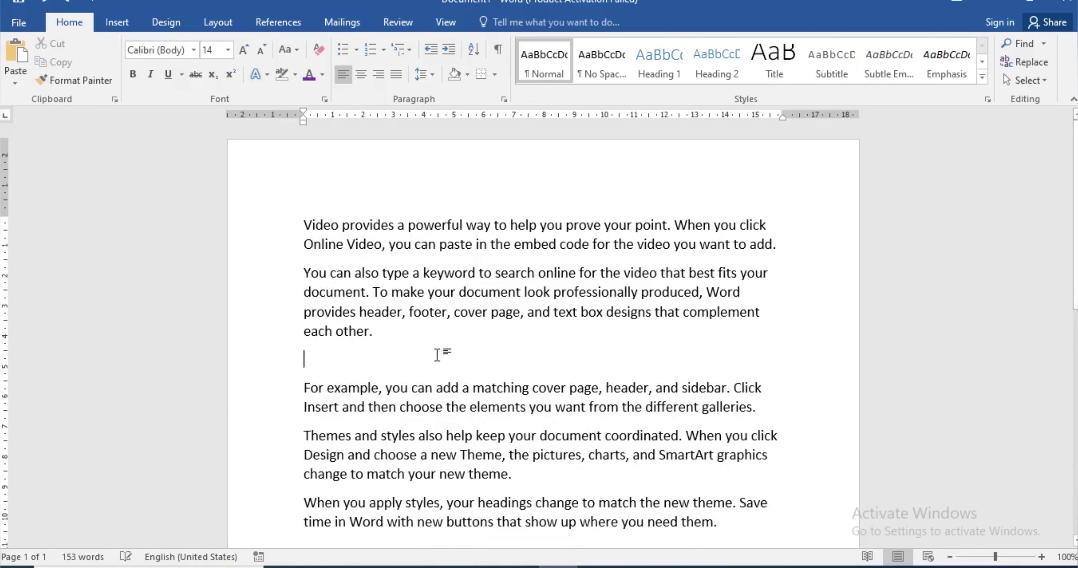
{"action": "key", "text": "BackSpace"}
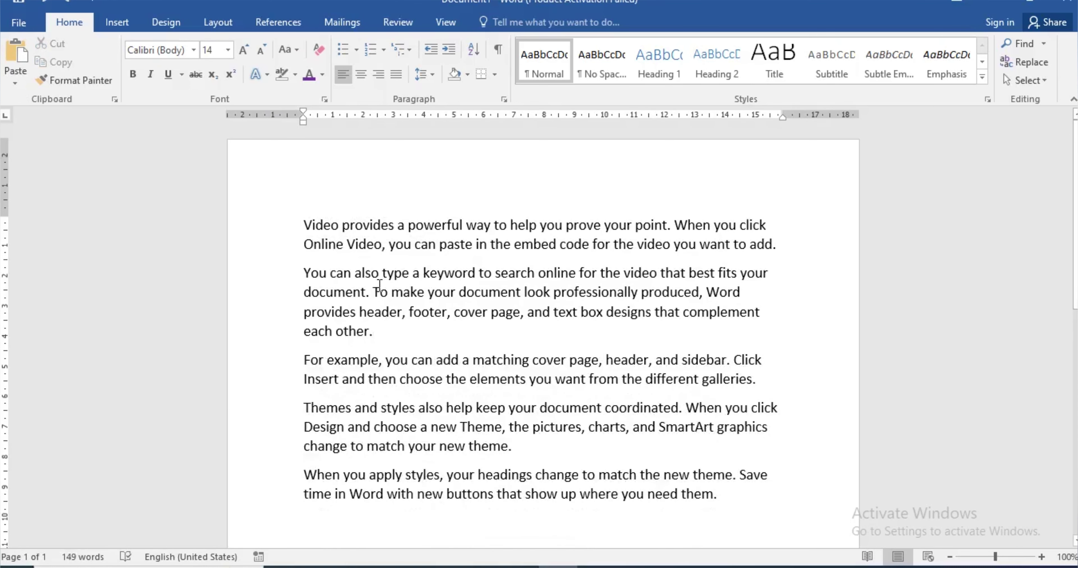
{"action": "key", "text": "ctrl+z"}
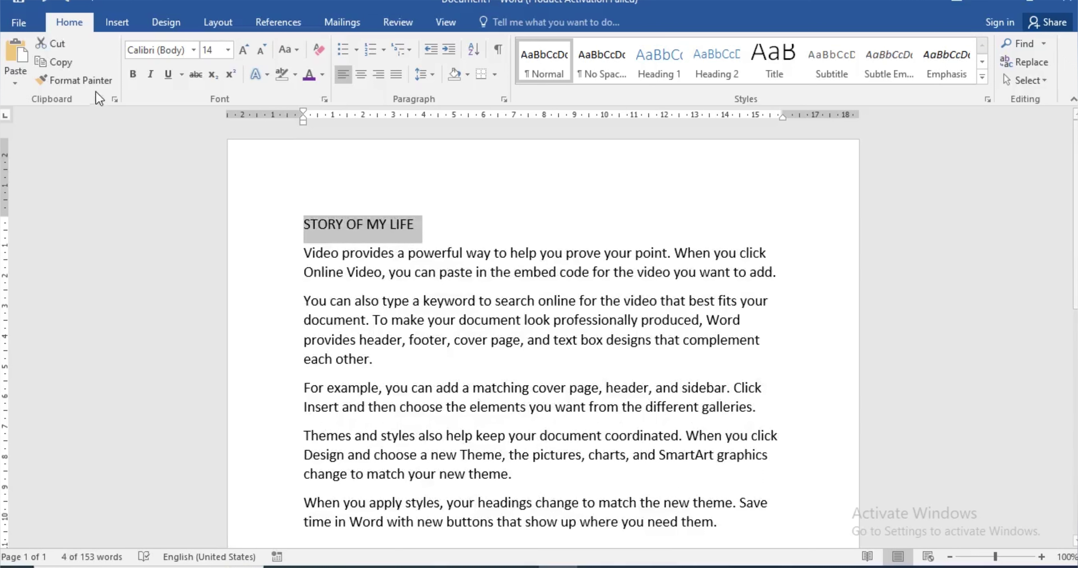
Step: Paste a copy of STORY OF MY LIFE on a new line after 'each other.'
{"action": "left_click", "coordinate": [67, 60]}
{"action": "left_click", "coordinate": [418, 359]}
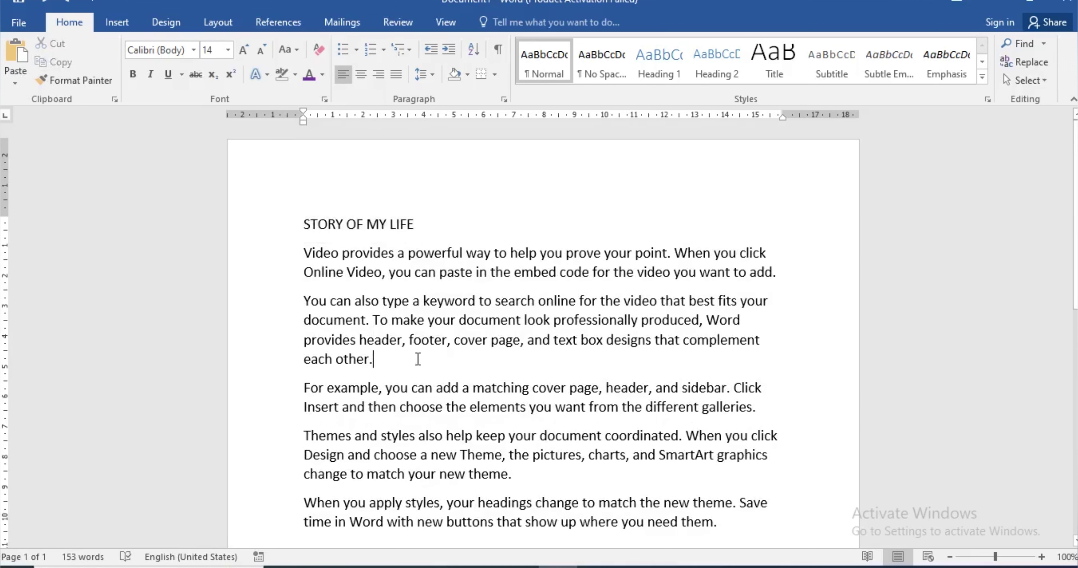
{"action": "key", "text": "Return"}
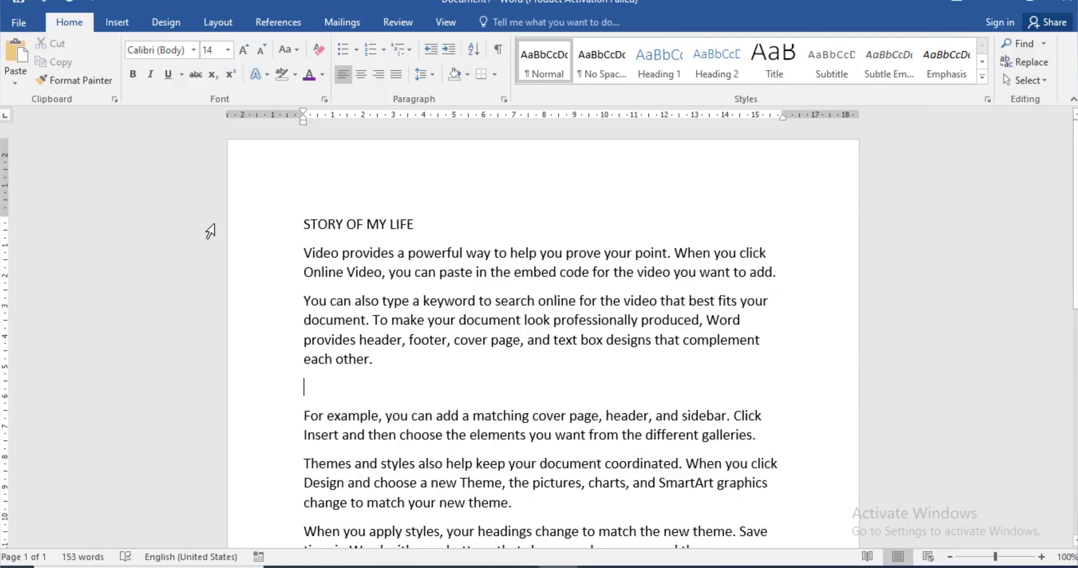
{"action": "key", "text": "ctrl+v"}
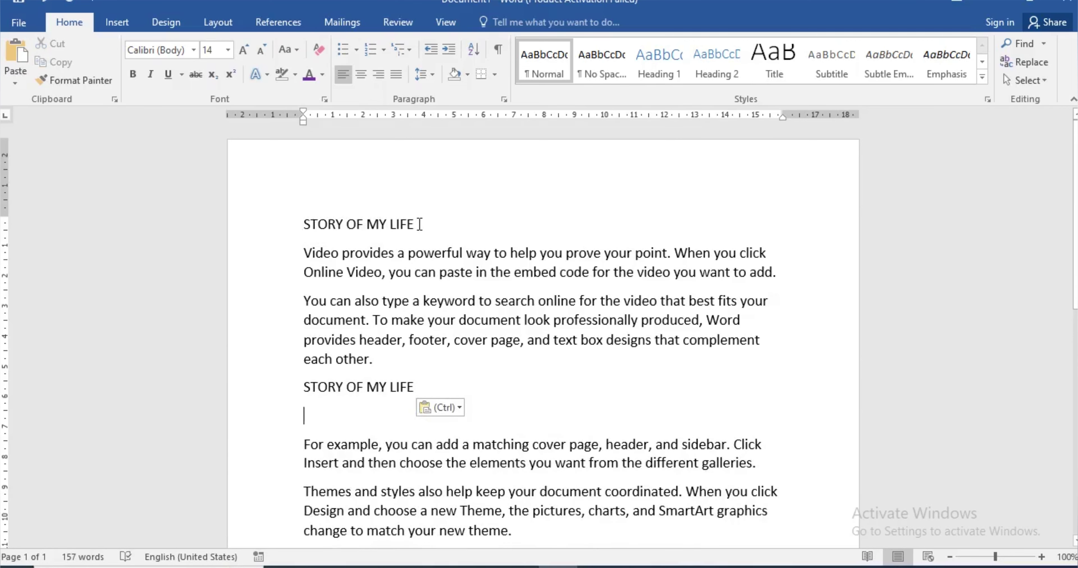
Step: Make the top STORY OF MY LIFE heading purple and grow it to 18 pt
{"action": "left_click_drag", "start_coordinate": [421, 226], "coordinate": [303, 226]}
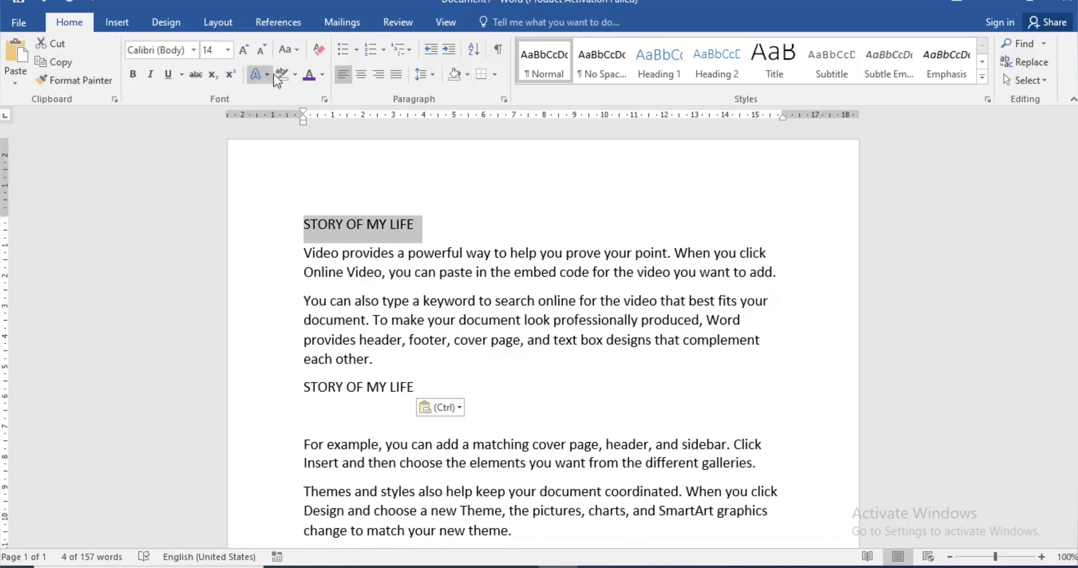
{"action": "left_click", "coordinate": [315, 77]}
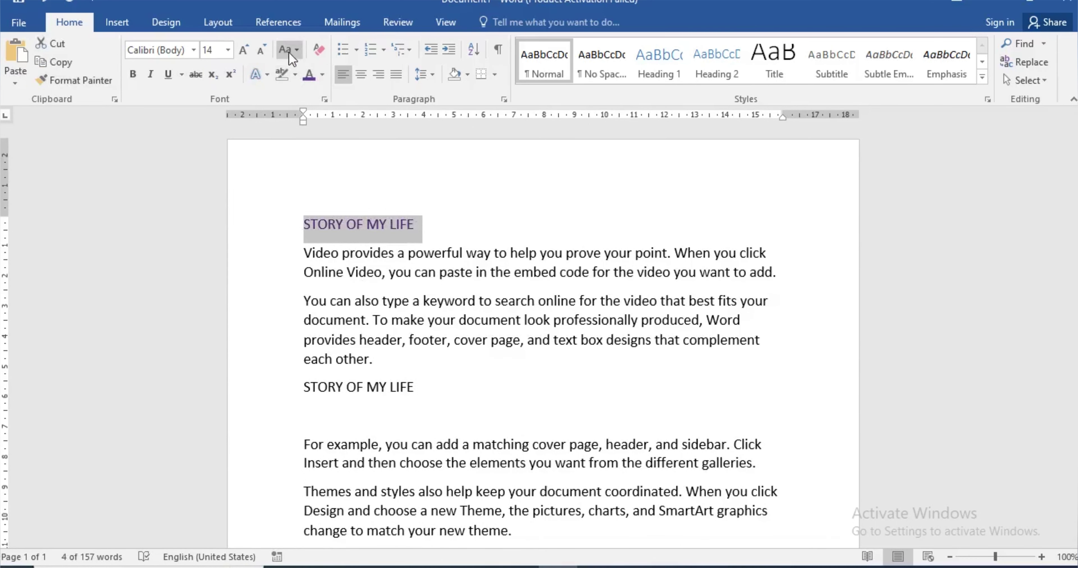
{"action": "left_click", "coordinate": [248, 51]}
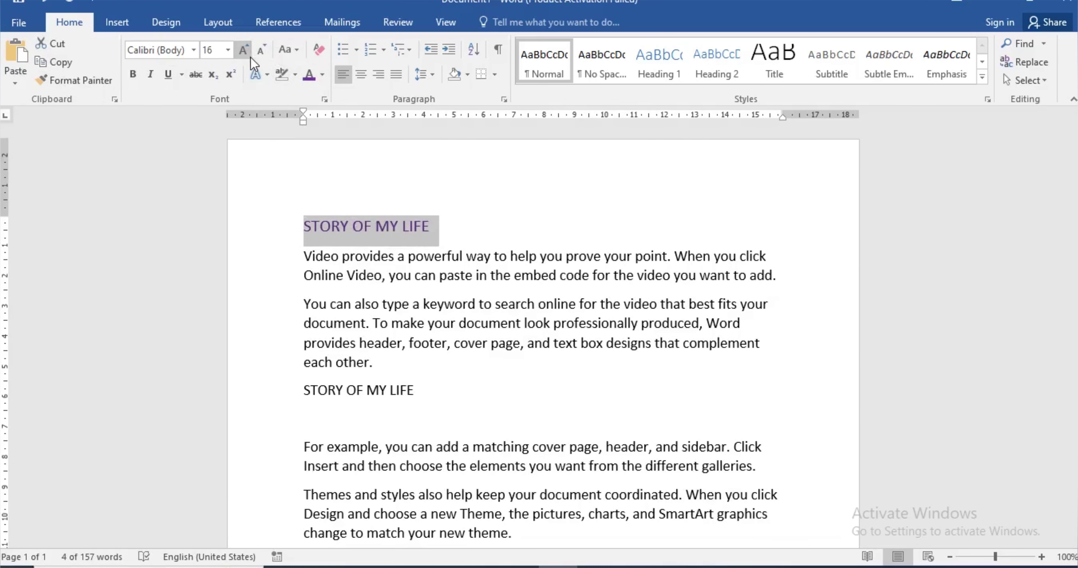
{"action": "left_click", "coordinate": [249, 55]}
Step: Paste a duplicate of the purple heading below it, delete it, and reselect the top heading
{"action": "left_click", "coordinate": [295, 229]}
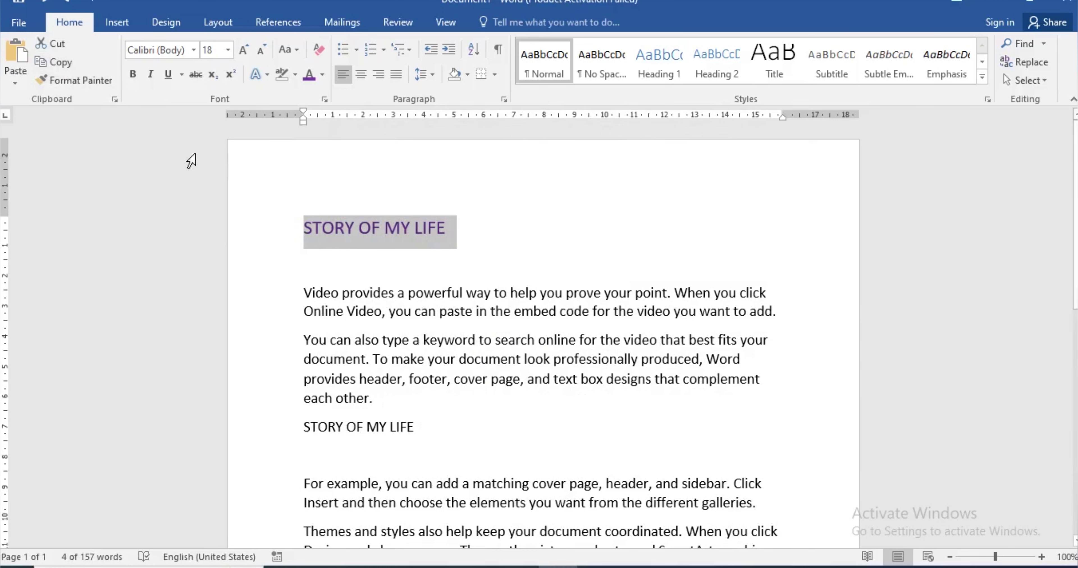
{"action": "left_click", "coordinate": [54, 60]}
{"action": "left_click", "coordinate": [343, 257]}
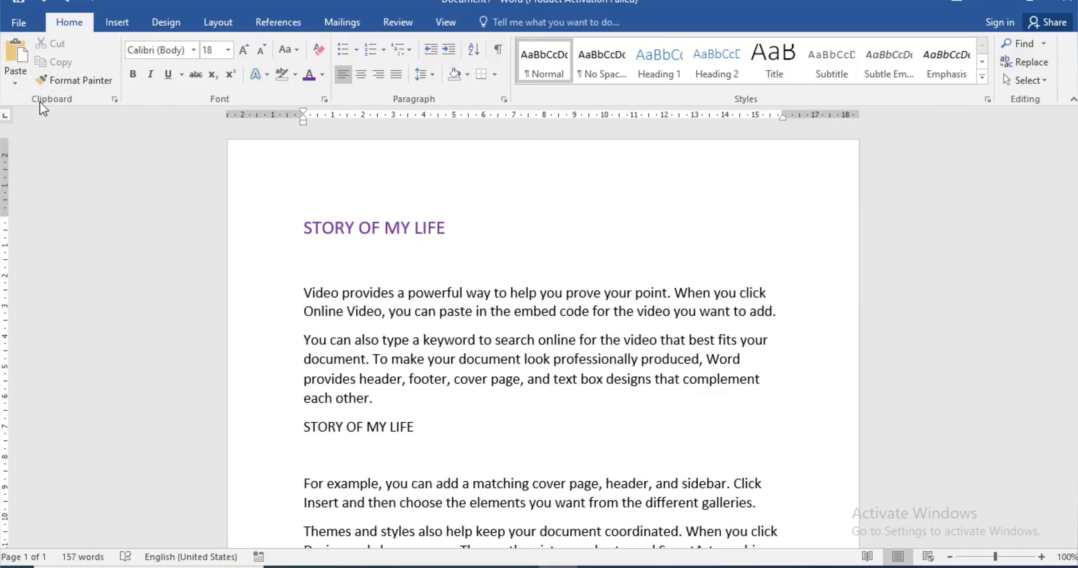
{"action": "key", "text": "ctrl+v"}
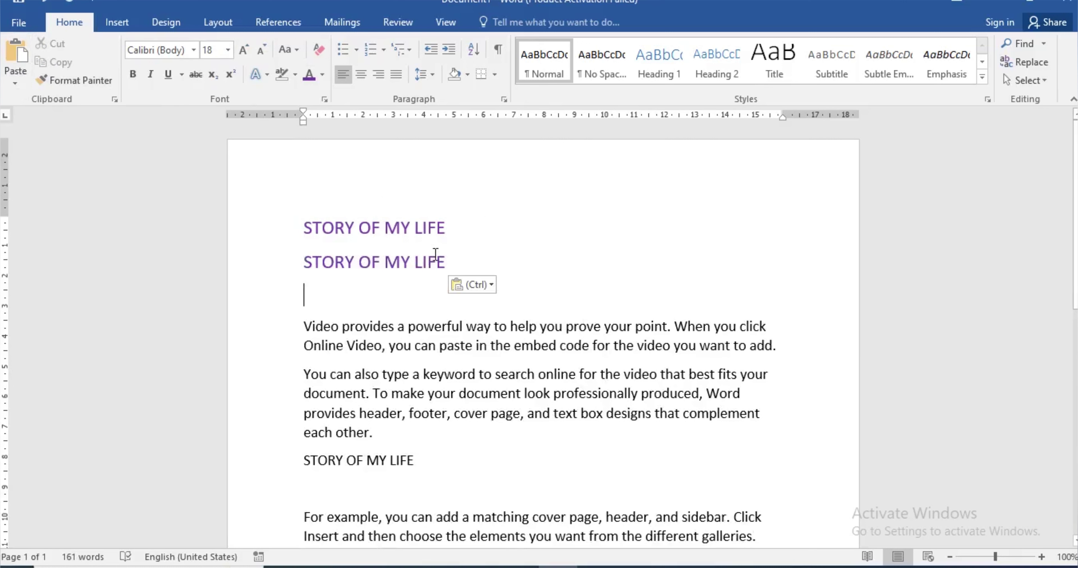
{"action": "left_click_drag", "start_coordinate": [451, 264], "coordinate": [152, 250]}
{"action": "key", "text": "Delete"}
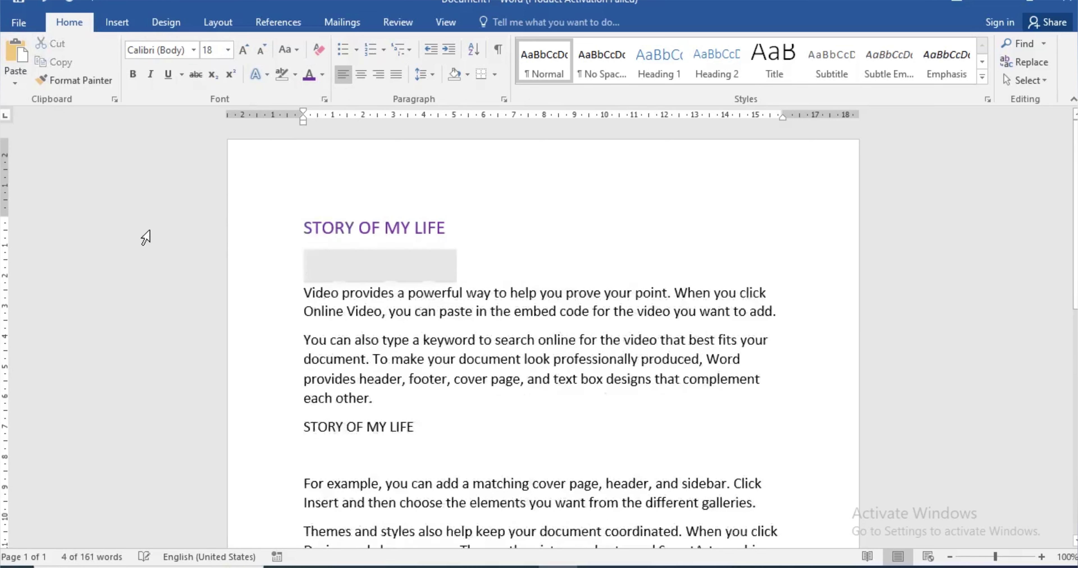
{"action": "key", "text": "Delete"}
{"action": "left_click_drag", "start_coordinate": [454, 228], "coordinate": [302, 226]}
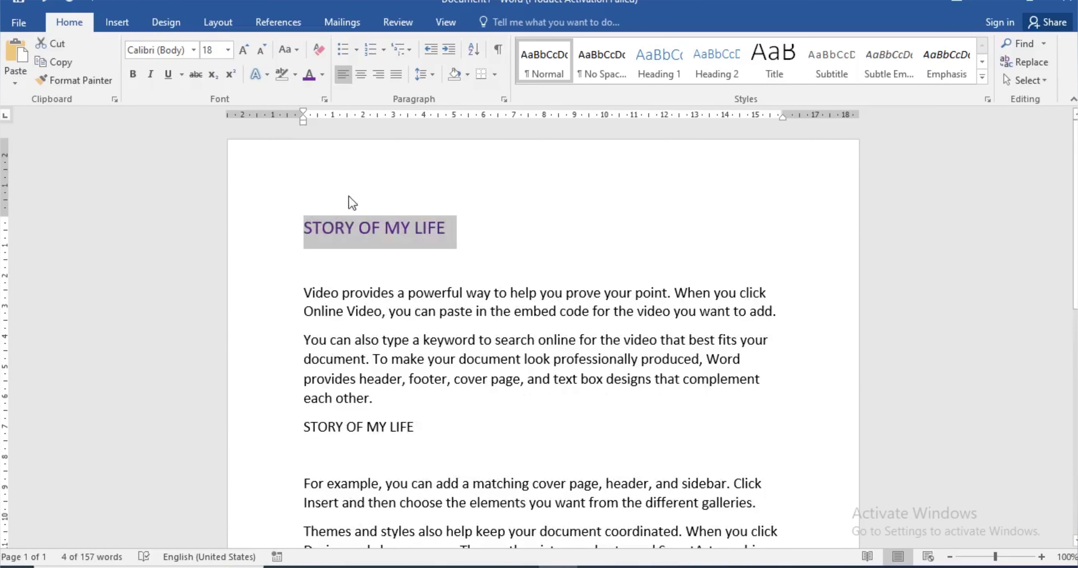
Step: After trying right and left alignment, center the purple heading and deselect it
{"action": "left_click", "coordinate": [380, 78]}
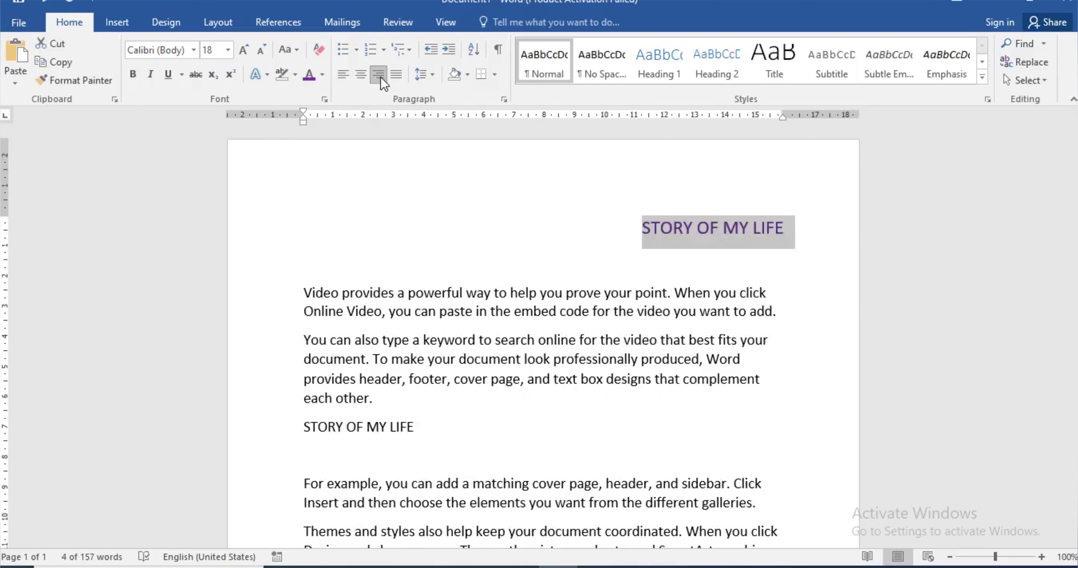
{"action": "left_click", "coordinate": [343, 76]}
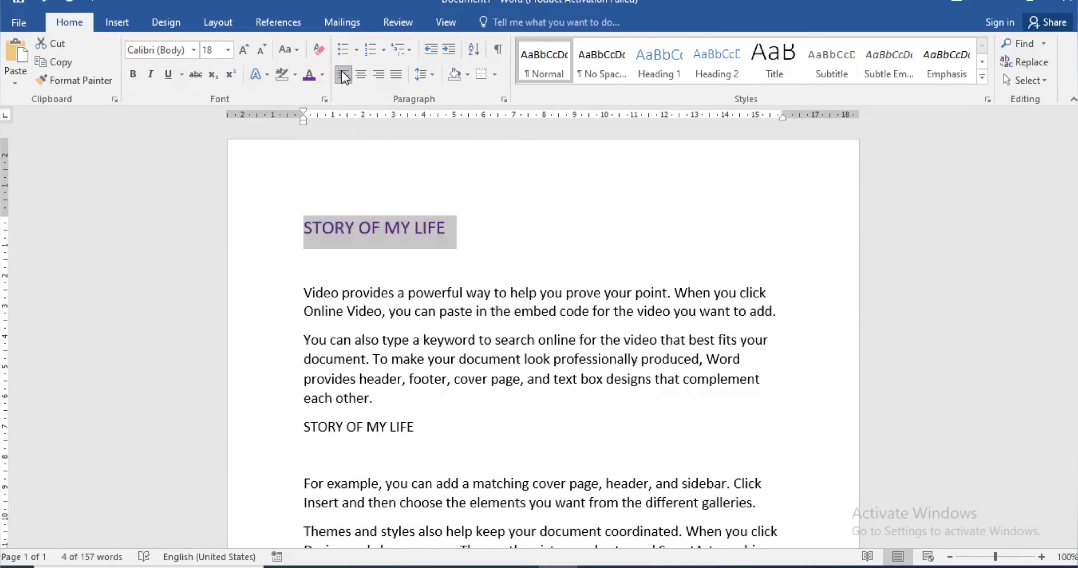
{"action": "left_click", "coordinate": [364, 70]}
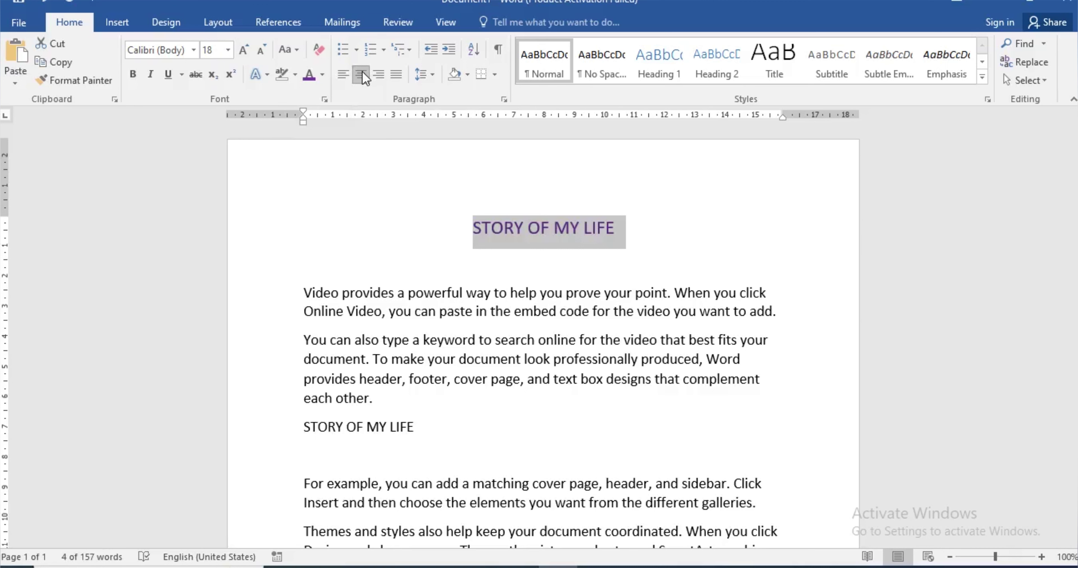
{"action": "left_click", "coordinate": [484, 259]}
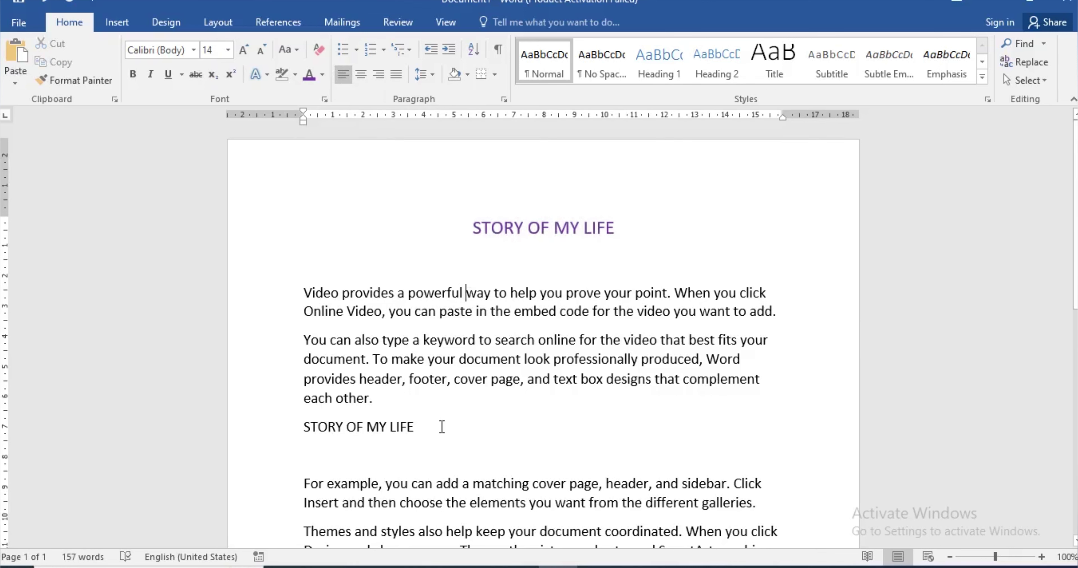
Step: Select the whole document and justify all its text
{"action": "key", "text": "ctrl+a"}
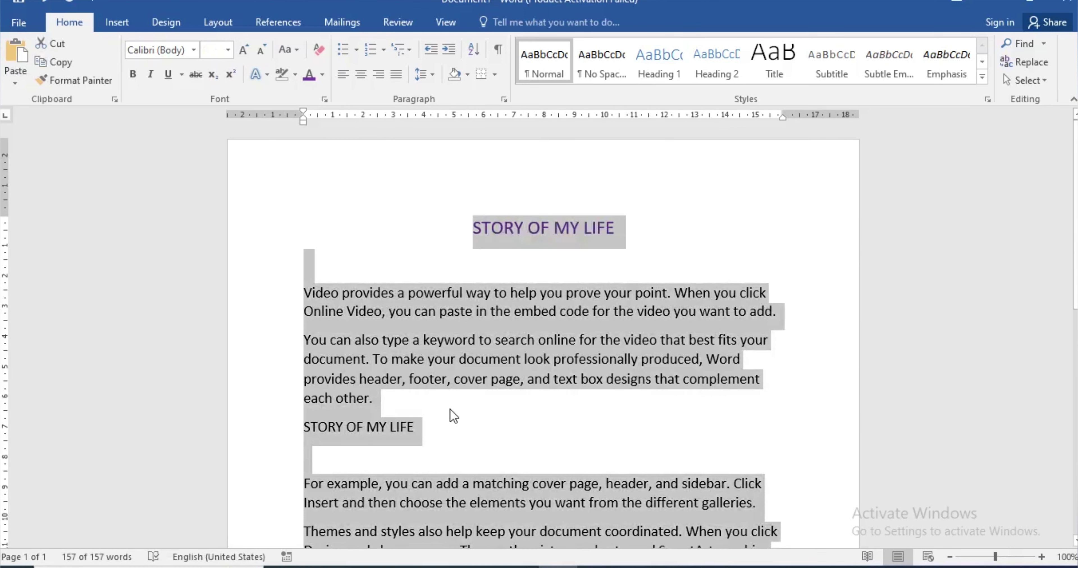
{"action": "left_click", "coordinate": [398, 77]}
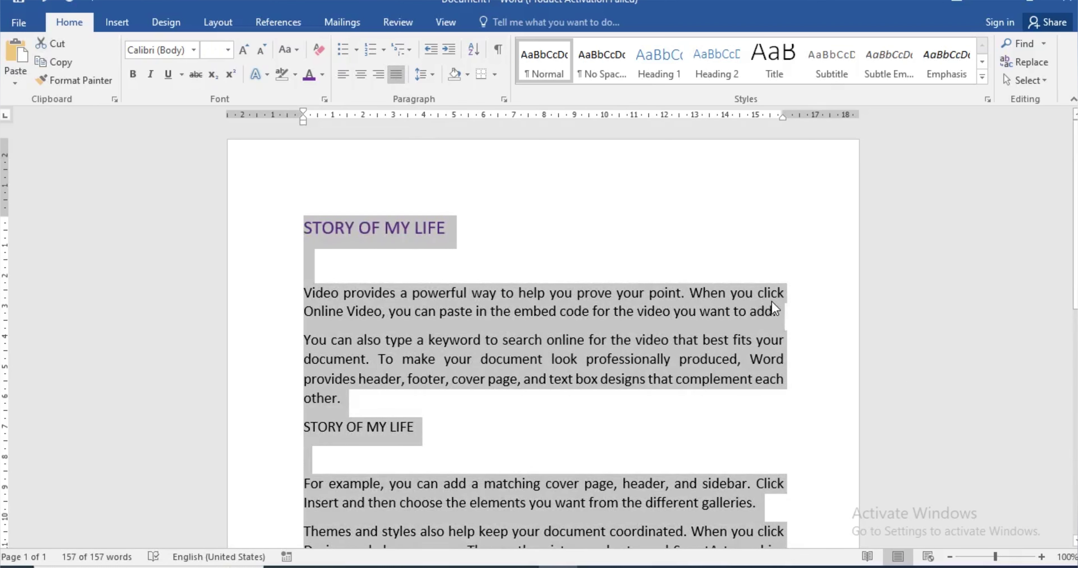
{"action": "key", "text": "ctrl+z"}
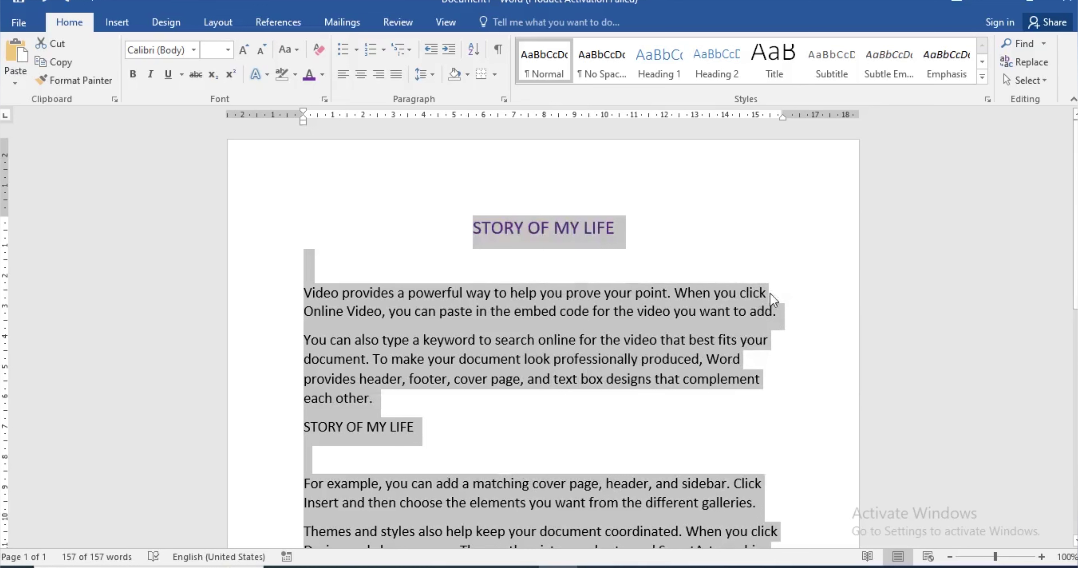
{"action": "left_click", "coordinate": [402, 68]}
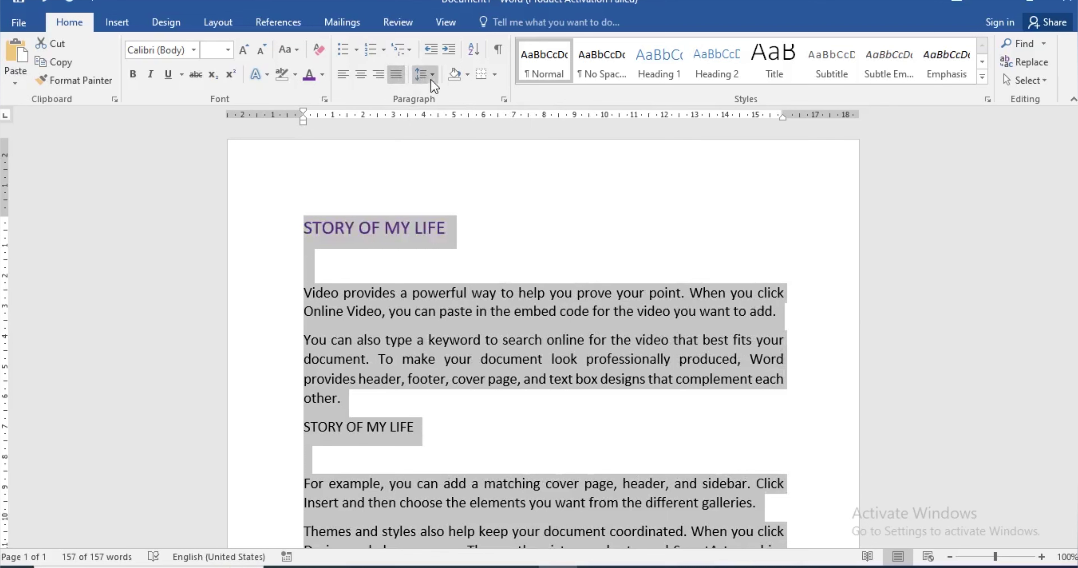
Step: Open and cancel the Paragraph dialog, then show the line spacing choices
{"action": "left_click", "coordinate": [504, 99]}
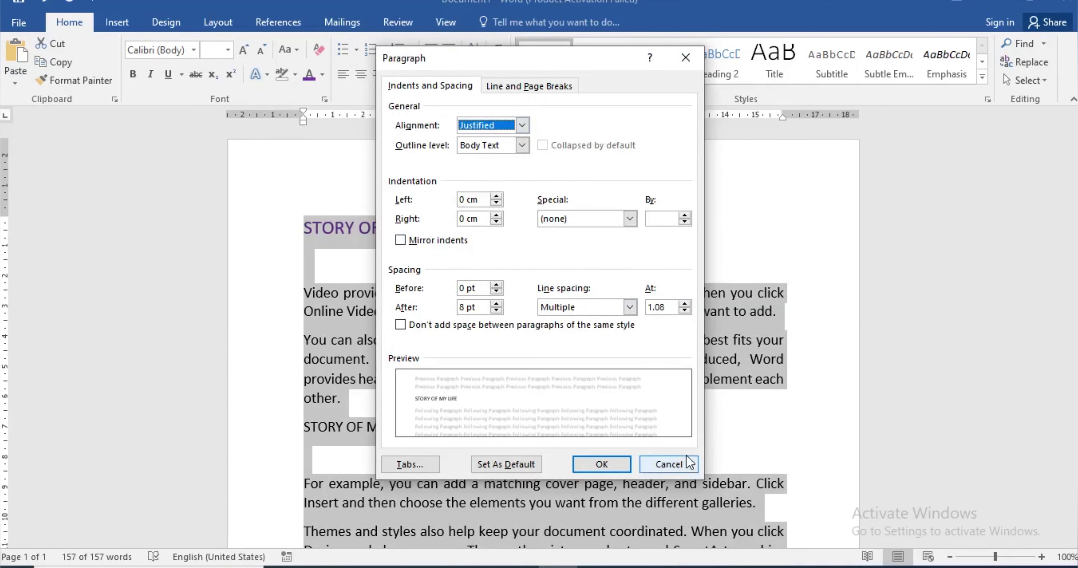
{"action": "left_click", "coordinate": [689, 465]}
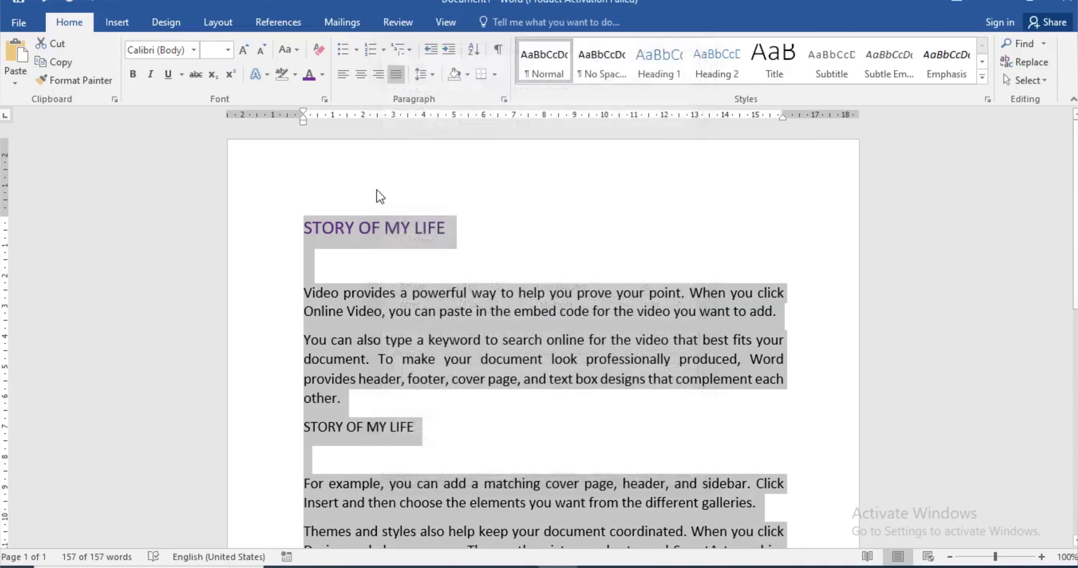
{"action": "left_click", "coordinate": [433, 74]}
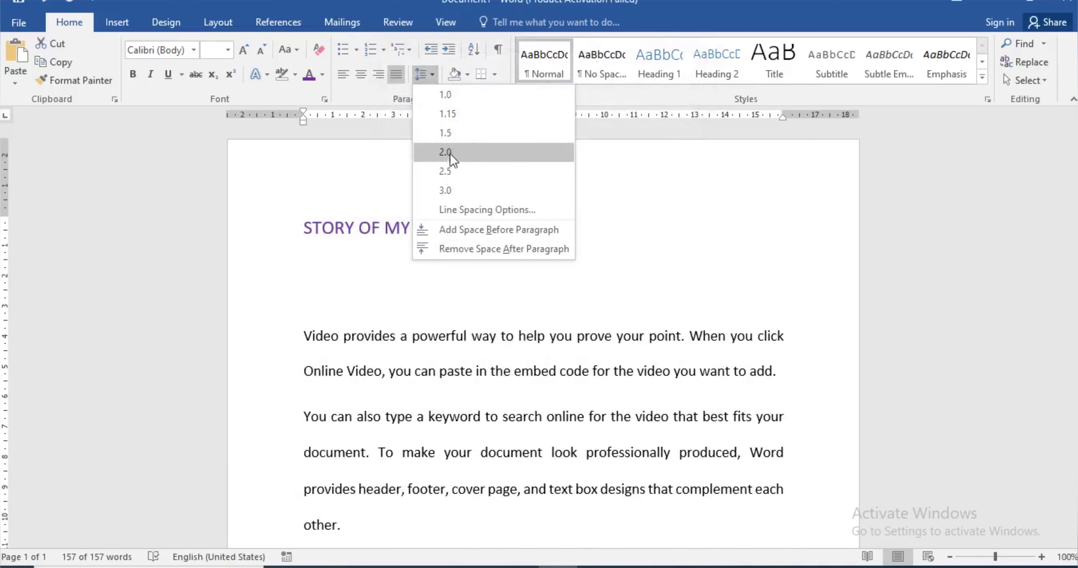
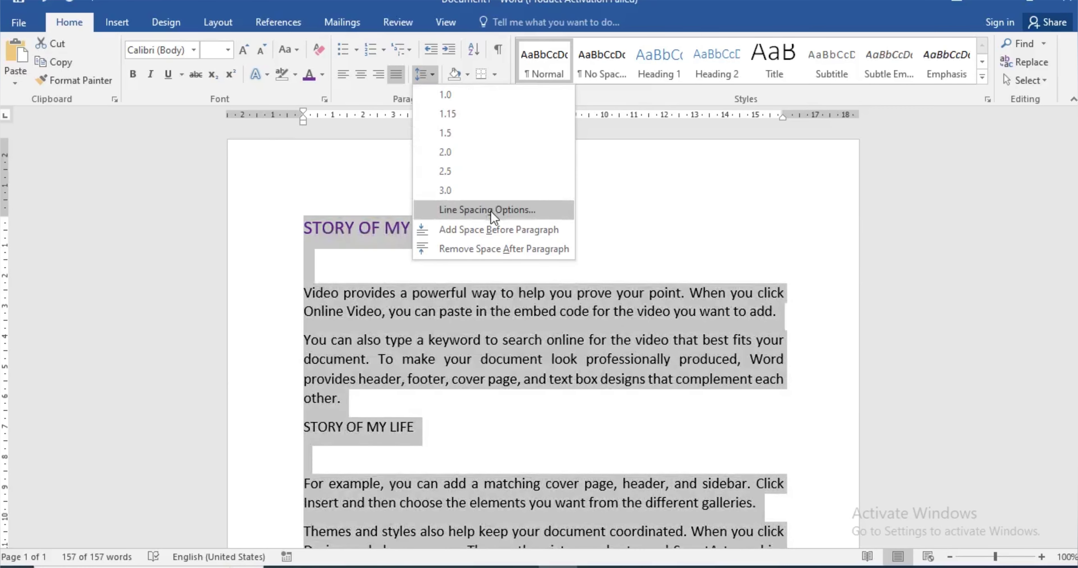
Step: Open the Paragraph settings, close them without changes, and clear the selection
{"action": "left_click", "coordinate": [492, 211]}
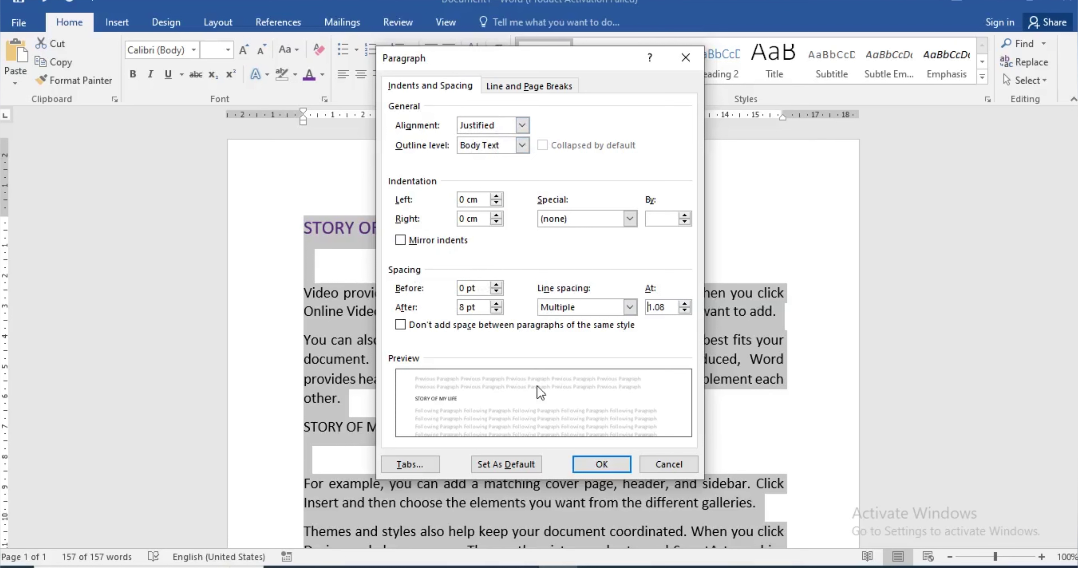
{"action": "left_click", "coordinate": [665, 464]}
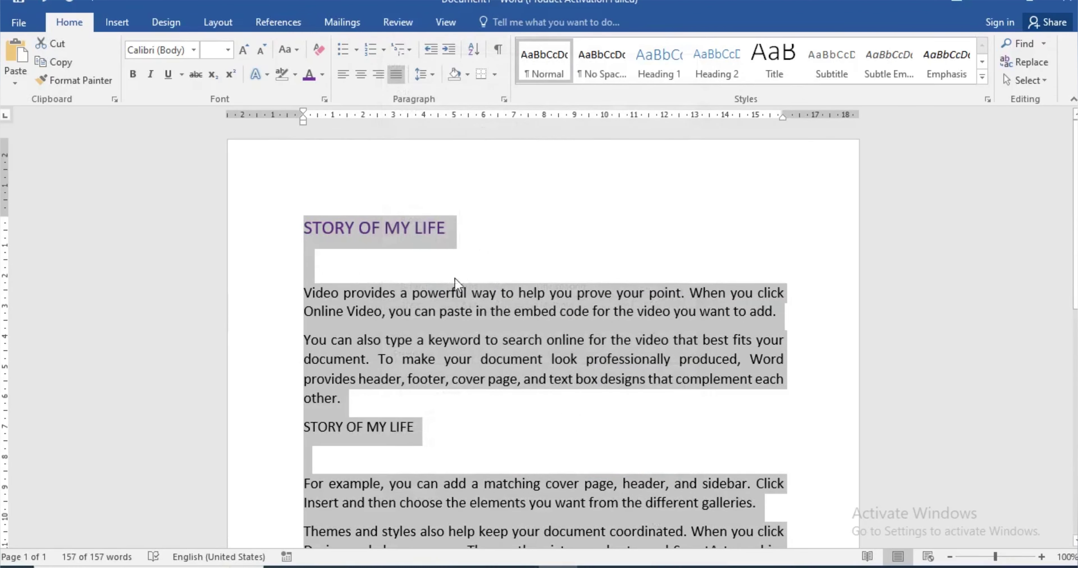
{"action": "left_click", "coordinate": [452, 293]}
Step: Select the paragraphs from 'Video provides' to 'other.' and increase their indent several steps
{"action": "left_click_drag", "start_coordinate": [347, 400], "coordinate": [246, 293]}
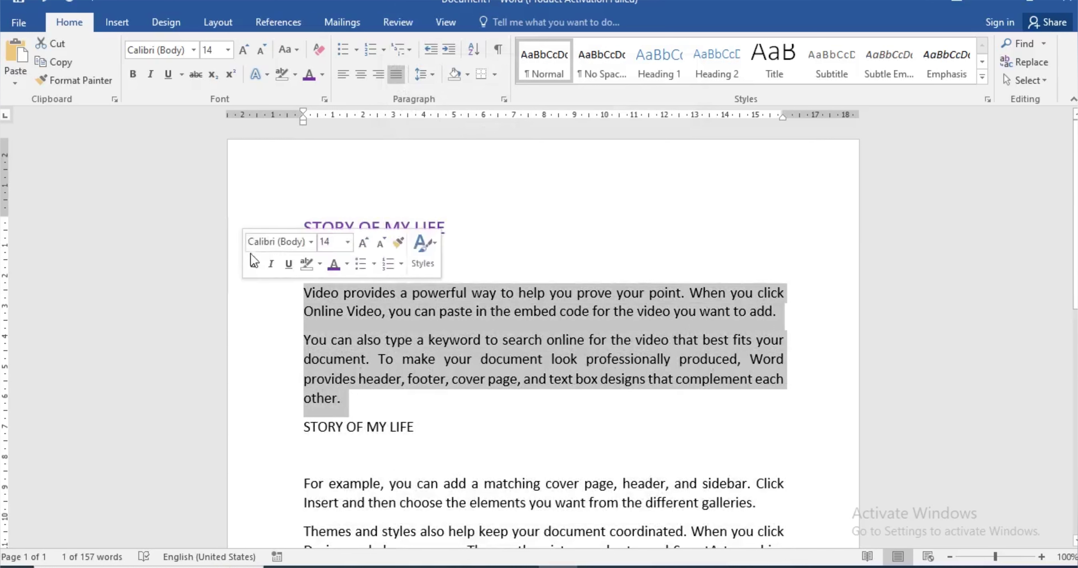
{"action": "left_click", "coordinate": [450, 52]}
{"action": "left_click", "coordinate": [449, 51]}
{"action": "left_click", "coordinate": [449, 51]}
{"action": "left_click", "coordinate": [449, 51]}
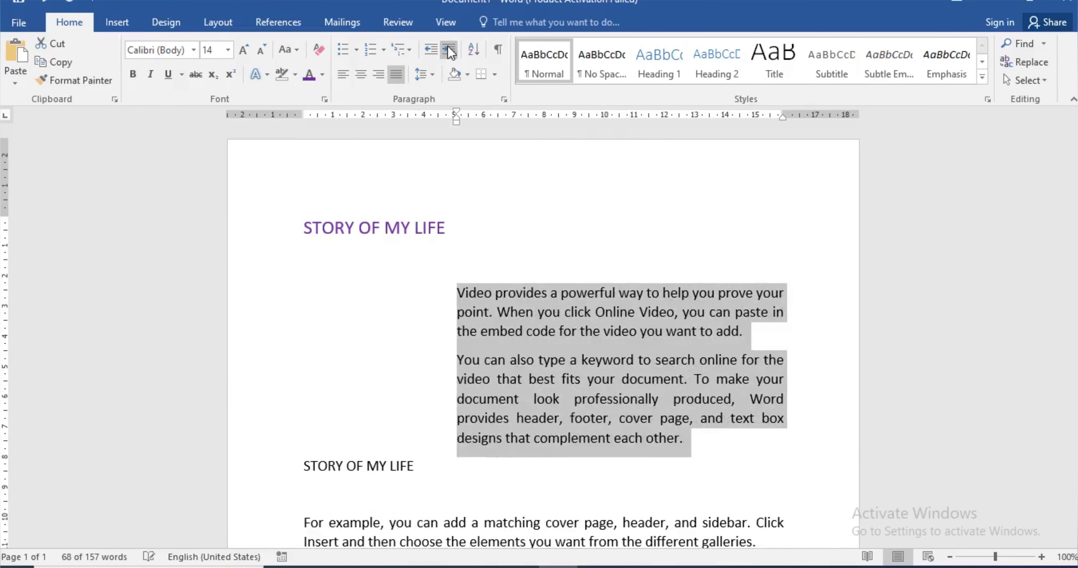
{"action": "left_click", "coordinate": [449, 51]}
{"action": "left_click", "coordinate": [450, 51]}
{"action": "left_click", "coordinate": [449, 51]}
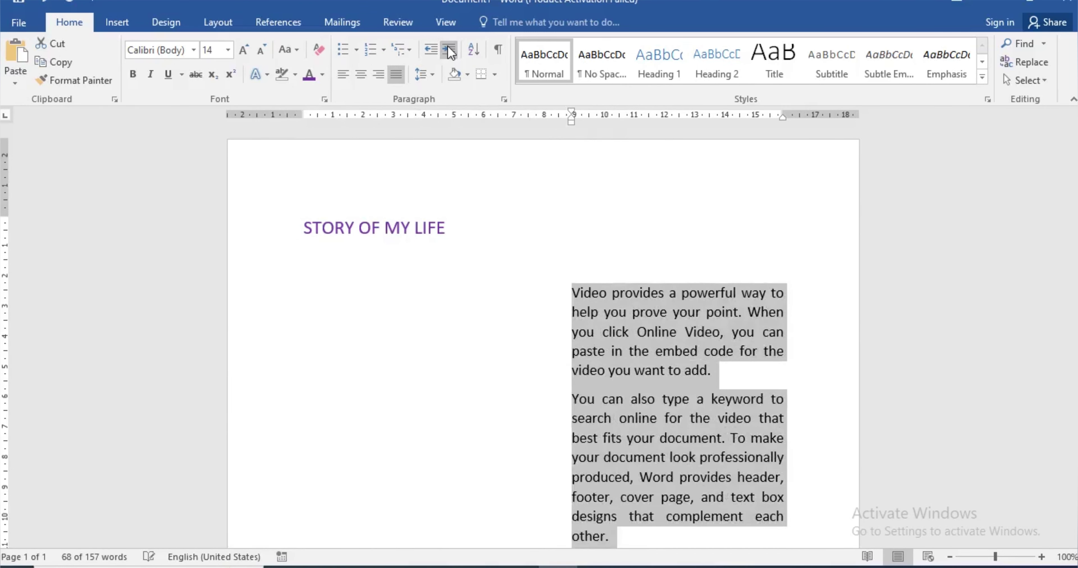
Step: Reduce the indent again so the paragraphs sit one step, about 1 cm, from the margin
{"action": "left_click", "coordinate": [434, 47]}
{"action": "left_click", "coordinate": [434, 47]}
{"action": "left_click", "coordinate": [434, 47]}
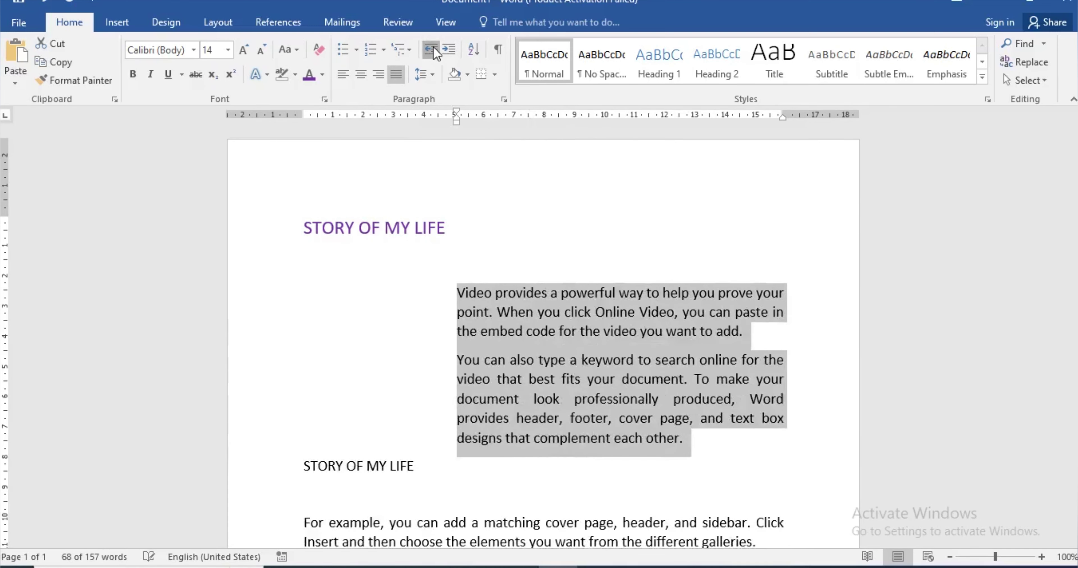
{"action": "left_click", "coordinate": [434, 47]}
{"action": "left_click", "coordinate": [433, 48]}
{"action": "left_click", "coordinate": [432, 47]}
{"action": "left_click", "coordinate": [433, 47]}
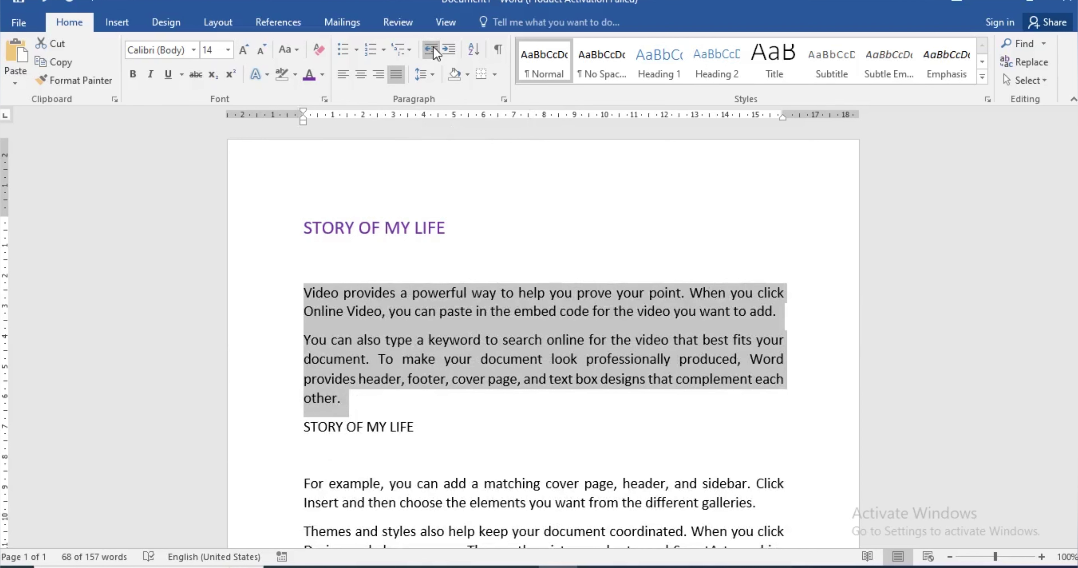
{"action": "left_click", "coordinate": [448, 49]}
{"action": "left_click", "coordinate": [431, 50]}
{"action": "left_click", "coordinate": [449, 49]}
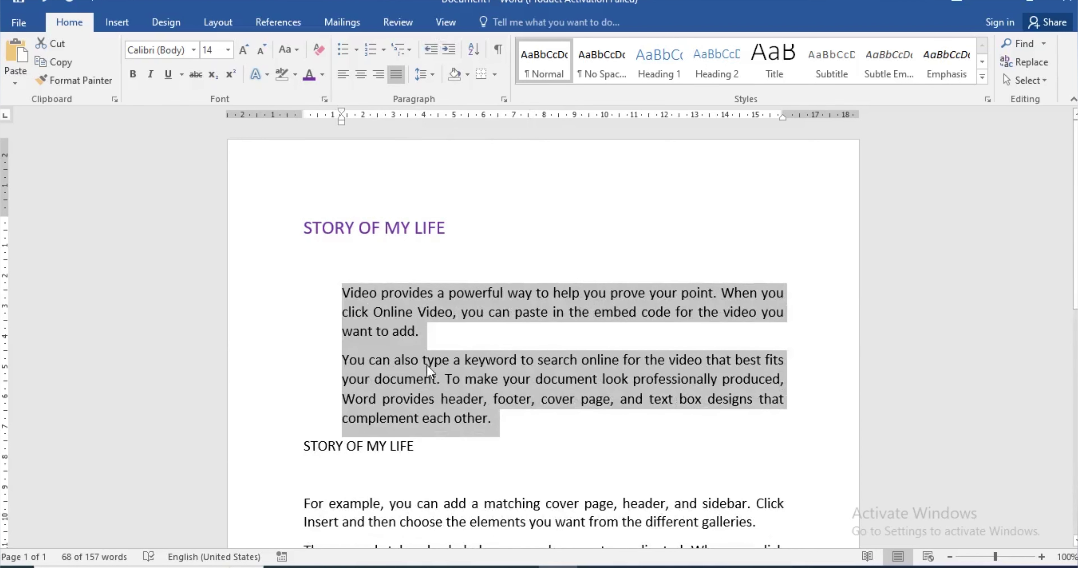
Step: Define a heart-symbol bullet and apply it to the two indented paragraphs
{"action": "left_click", "coordinate": [358, 46]}
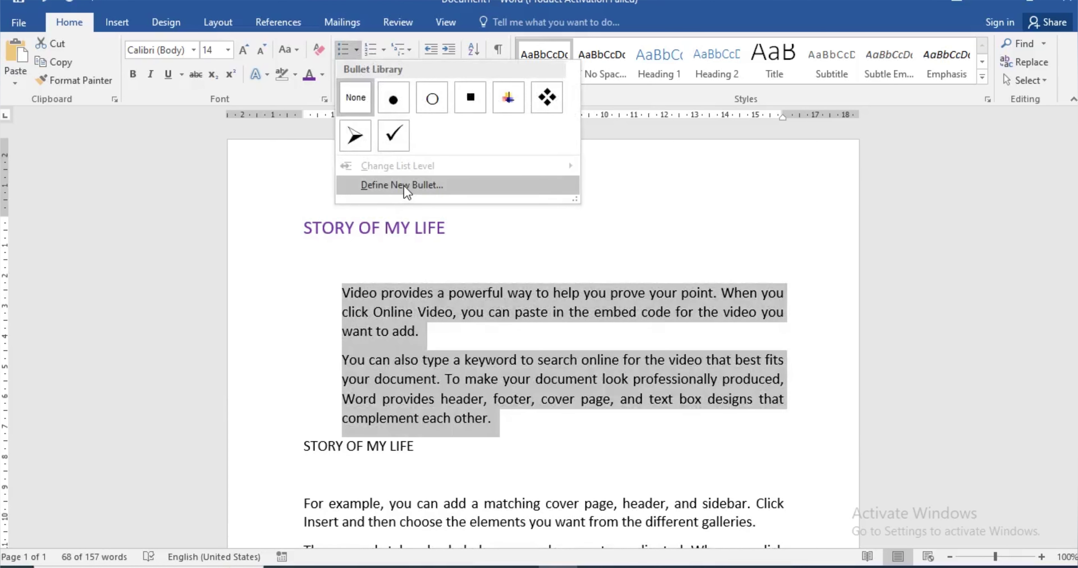
{"action": "left_click", "coordinate": [405, 185]}
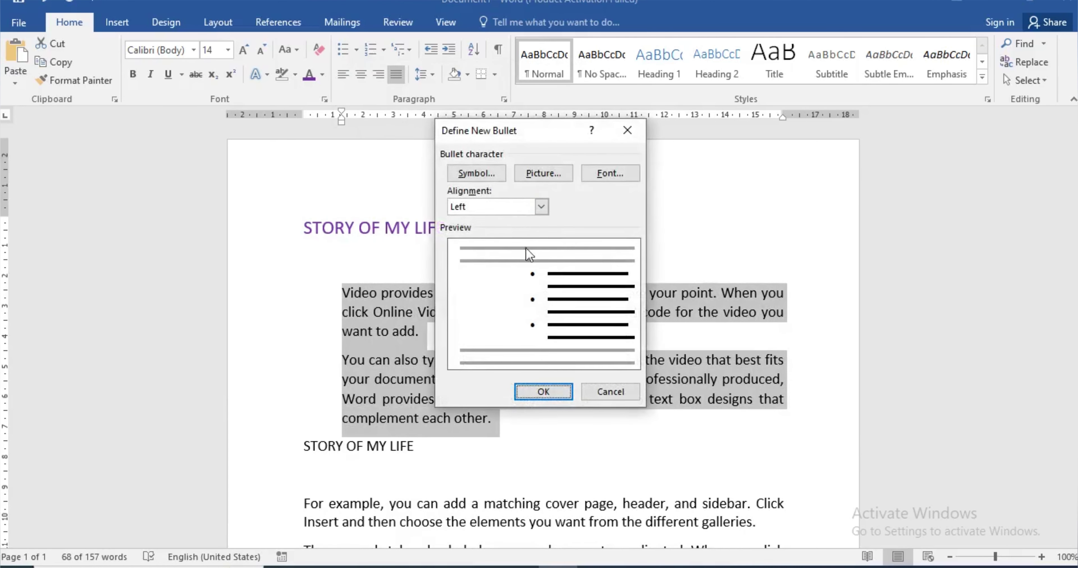
{"action": "left_click", "coordinate": [475, 169]}
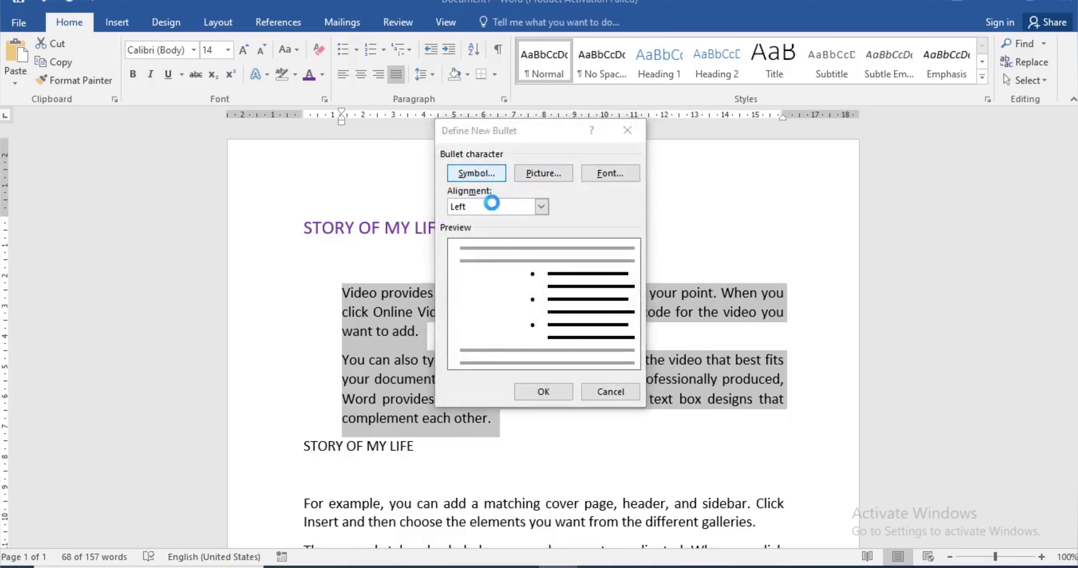
{"action": "left_click", "coordinate": [359, 166]}
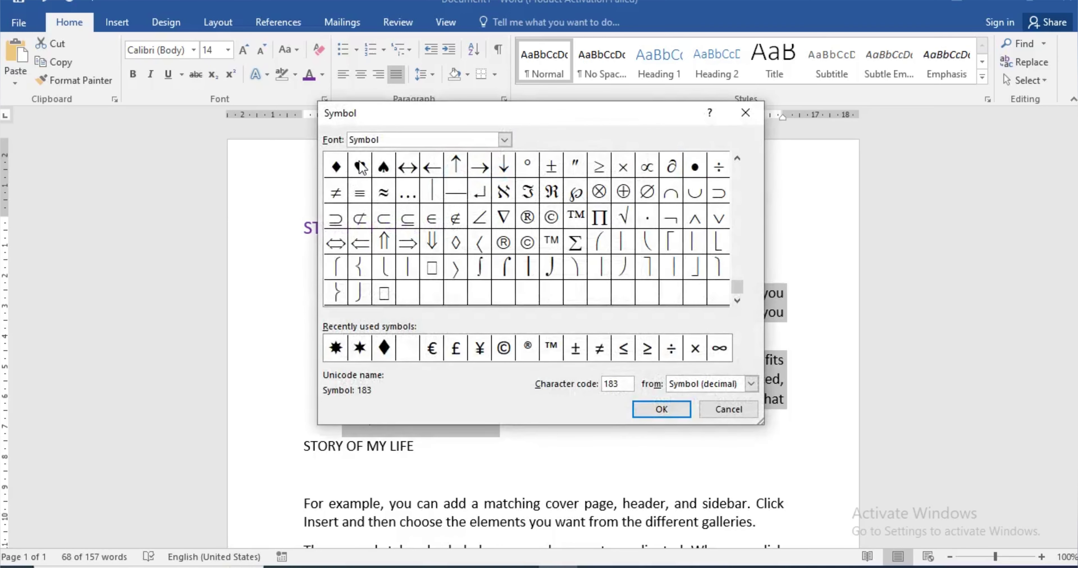
{"action": "left_click", "coordinate": [662, 404]}
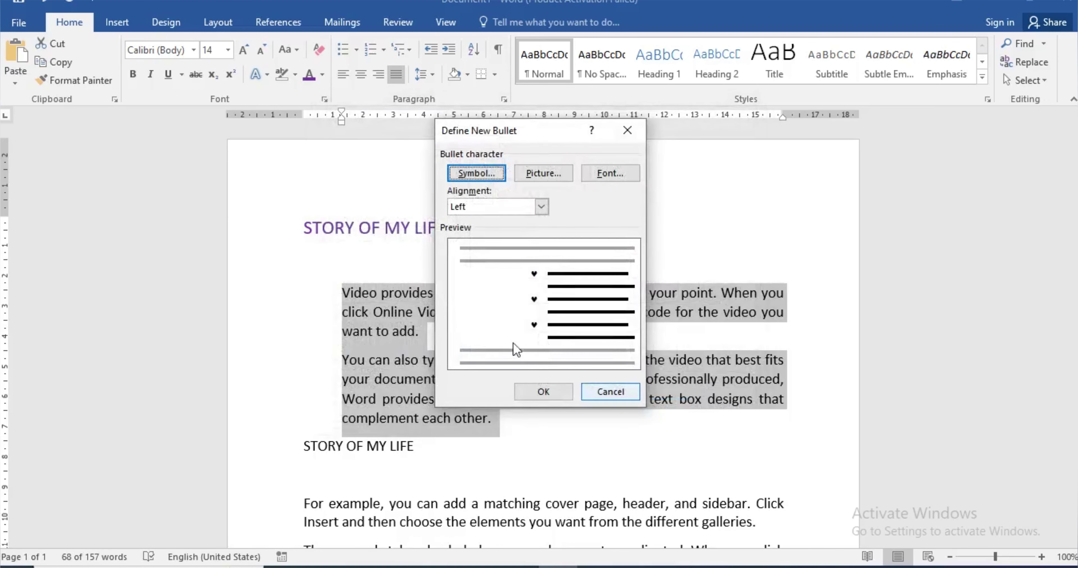
{"action": "left_click", "coordinate": [528, 393]}
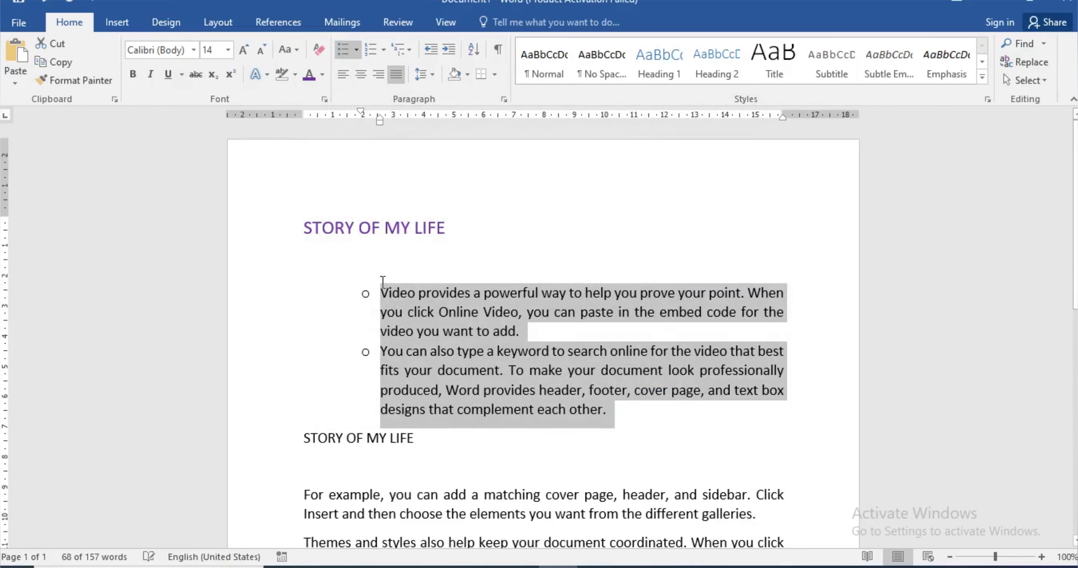
{"action": "left_click", "coordinate": [357, 53]}
{"action": "left_click", "coordinate": [393, 154]}
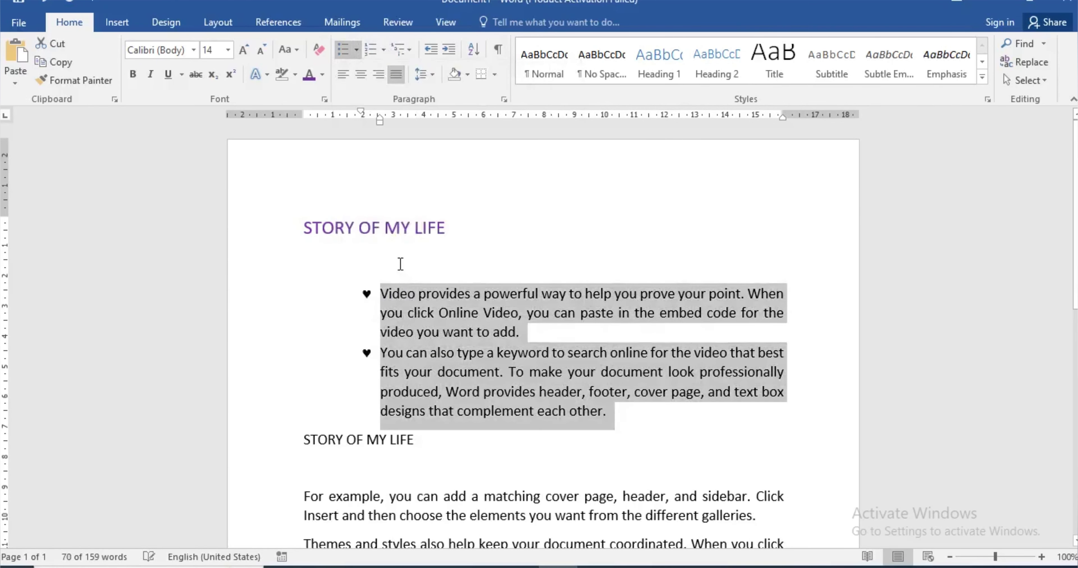
Step: Define a new spade-symbol bullet and apply it to the two paragraphs
{"action": "left_click", "coordinate": [357, 44]}
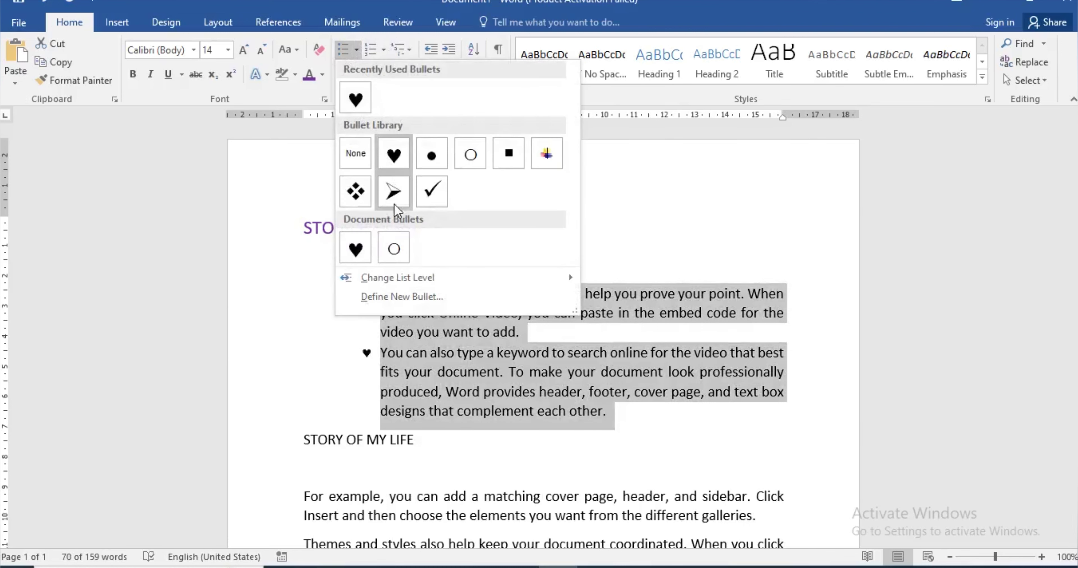
{"action": "left_click", "coordinate": [414, 298]}
{"action": "left_click", "coordinate": [484, 177]}
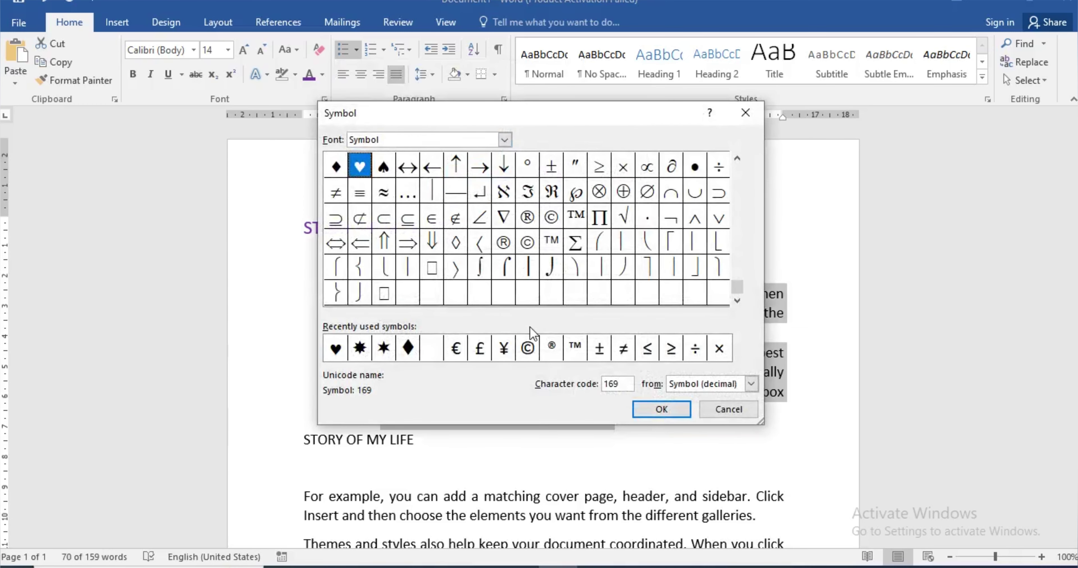
{"action": "left_click", "coordinate": [383, 167]}
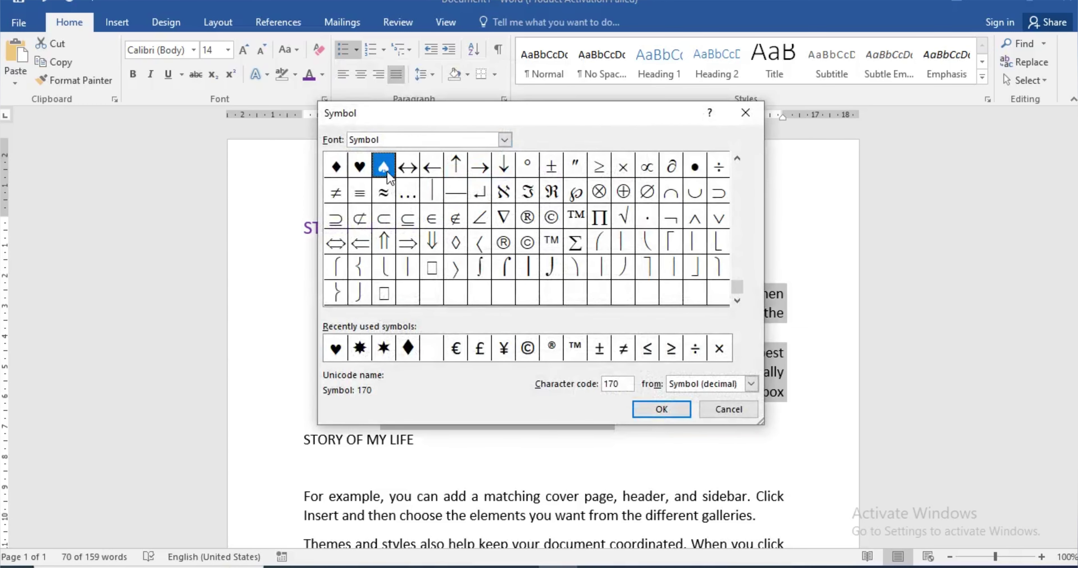
{"action": "left_click", "coordinate": [653, 410]}
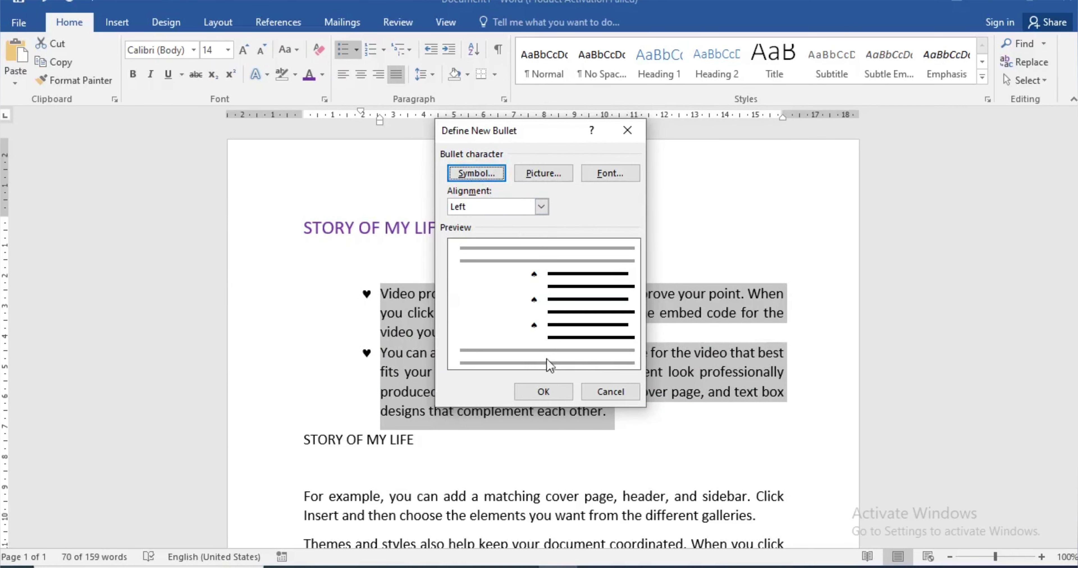
{"action": "left_click", "coordinate": [543, 392]}
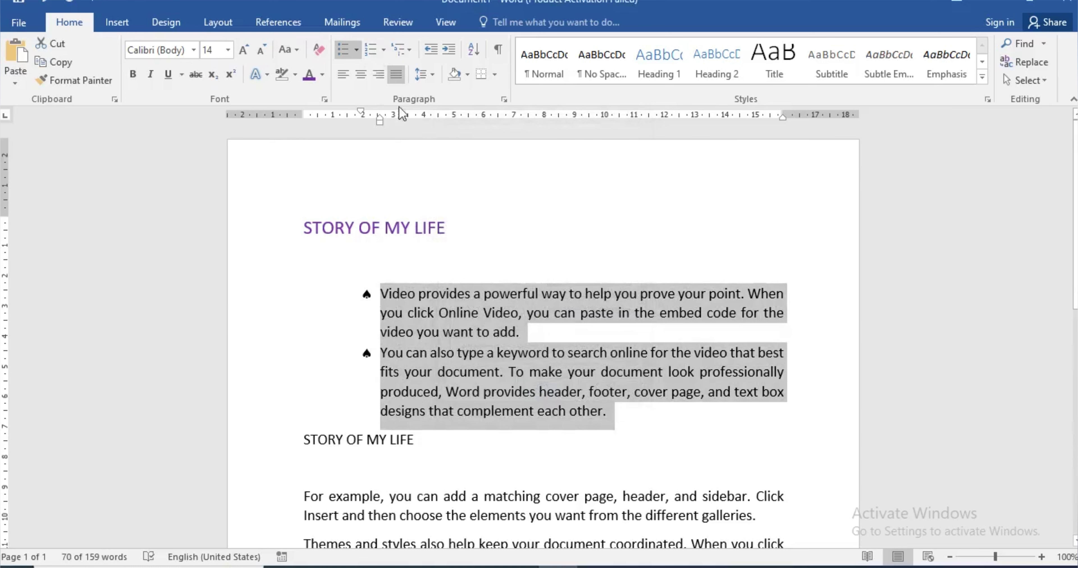
Step: Preview numbering formats and the bullet definition without applying either, then deselect the list
{"action": "left_click", "coordinate": [388, 51]}
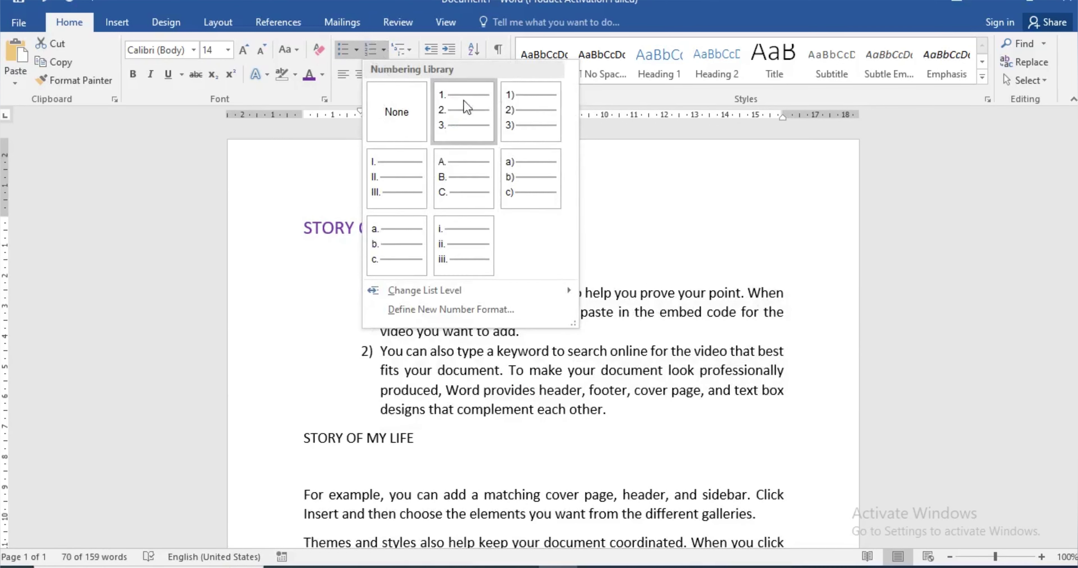
{"action": "left_click", "coordinate": [626, 193]}
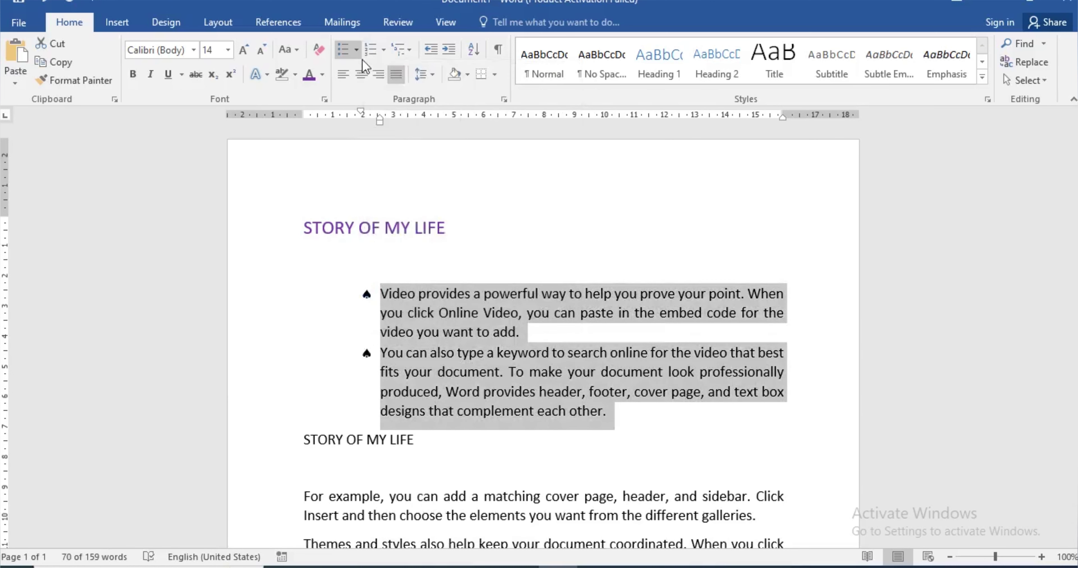
{"action": "left_click", "coordinate": [357, 48]}
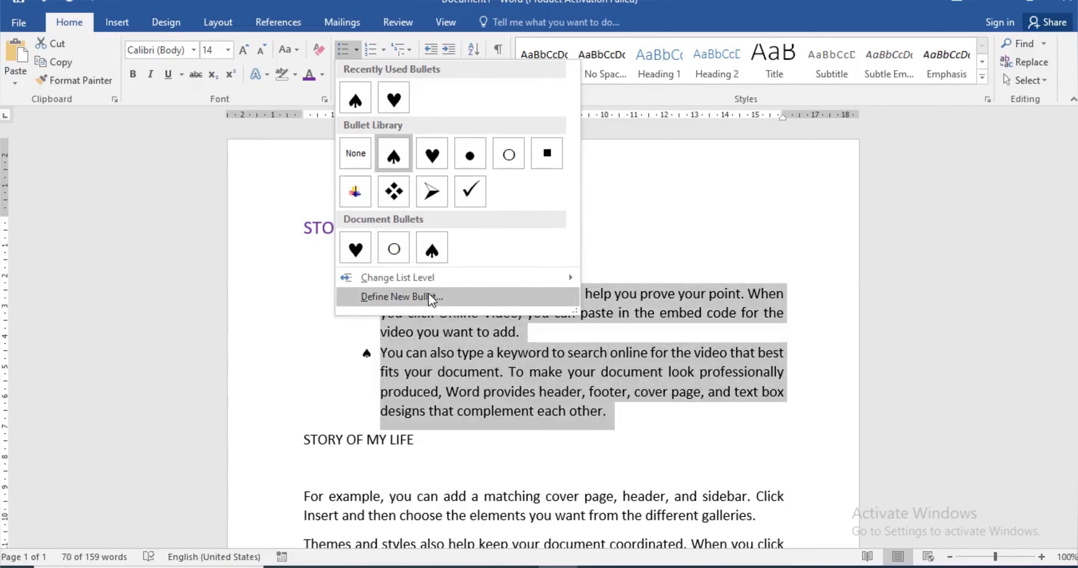
{"action": "left_click", "coordinate": [429, 304]}
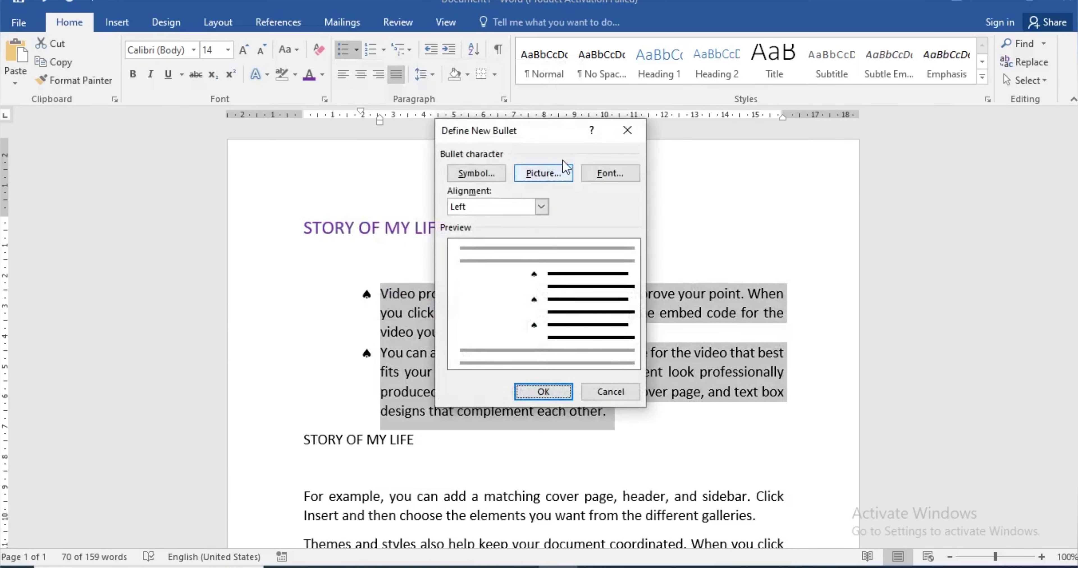
{"action": "left_click", "coordinate": [600, 395]}
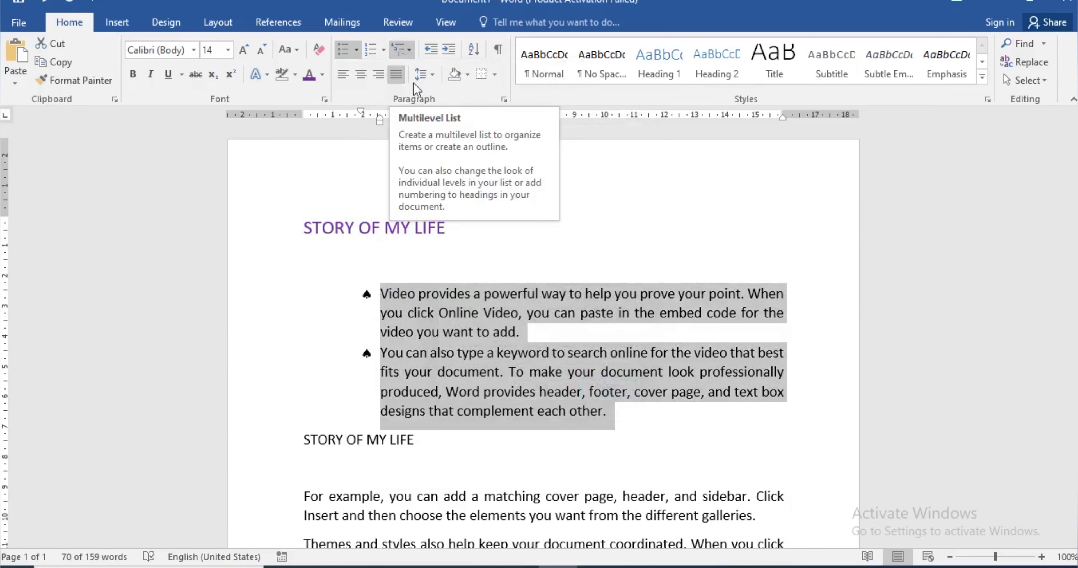
{"action": "left_click", "coordinate": [438, 371]}
Step: Start a new line after the last paragraph and type the seven names, one per line
{"action": "scroll", "coordinate": [432, 436], "scroll_direction": "down", "scroll_amount": 7}
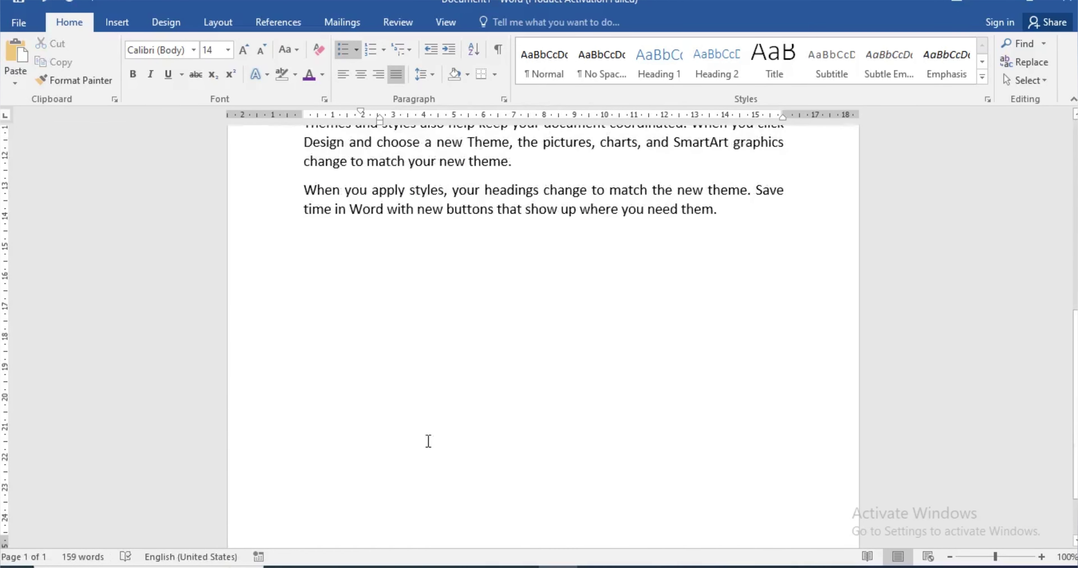
{"action": "left_click", "coordinate": [741, 224]}
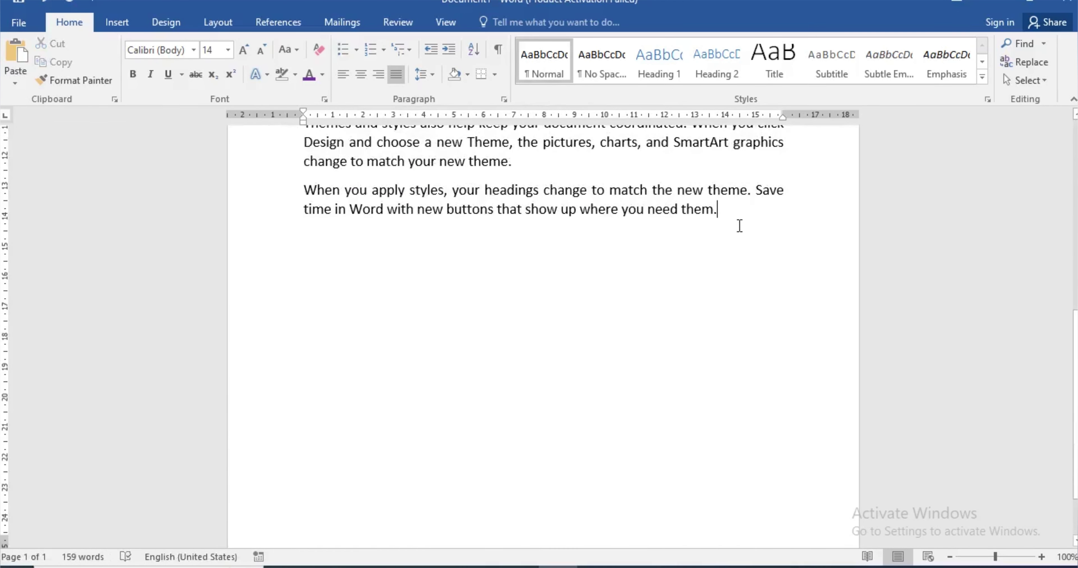
{"action": "key", "text": "Return"}
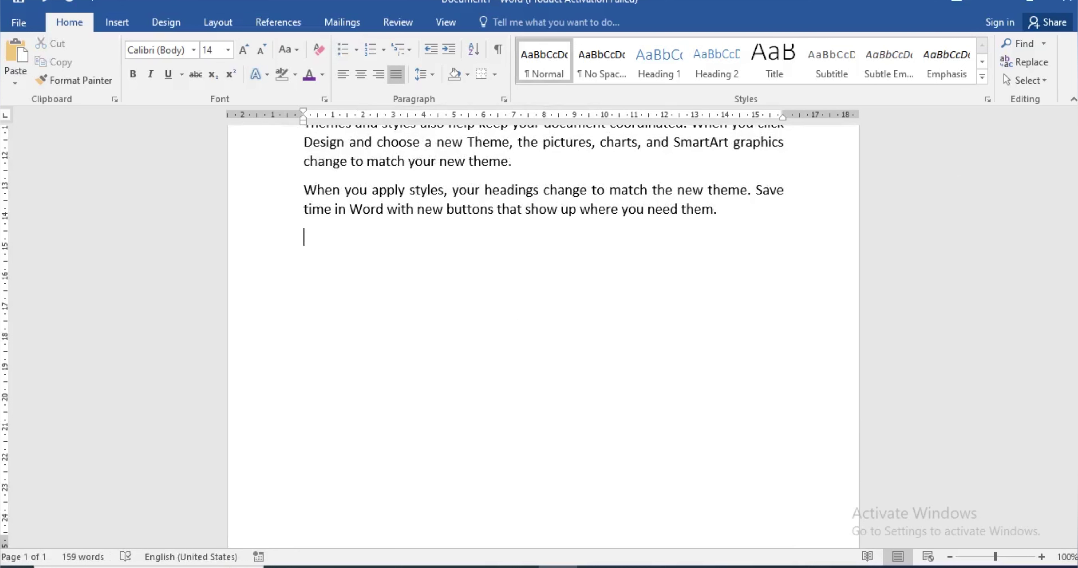
{"action": "type", "text": "PRIY"}
{"action": "type", "text": "ANIL"}
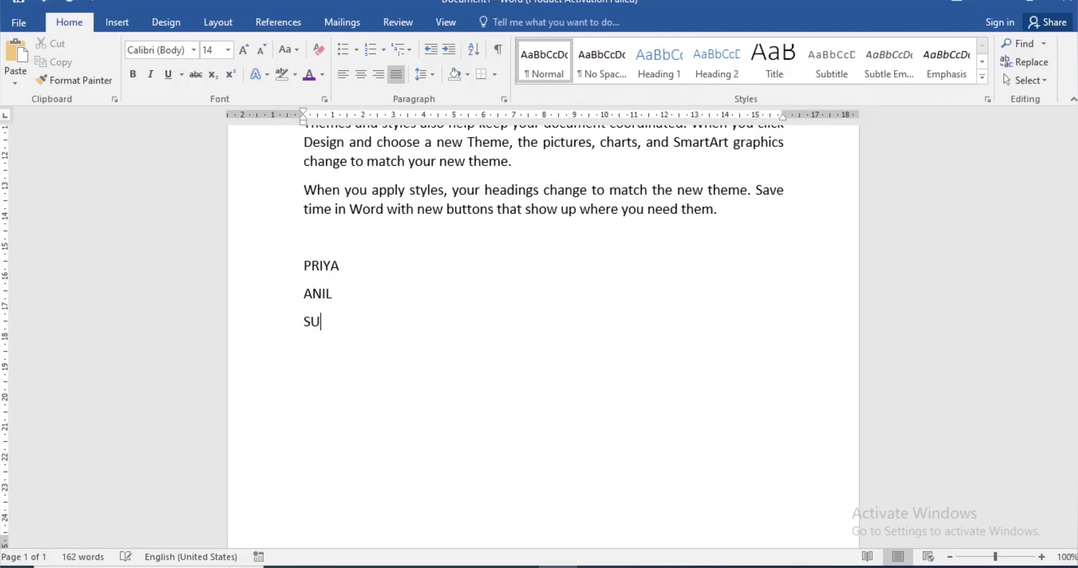
{"action": "type", "text": "MUKESH"}
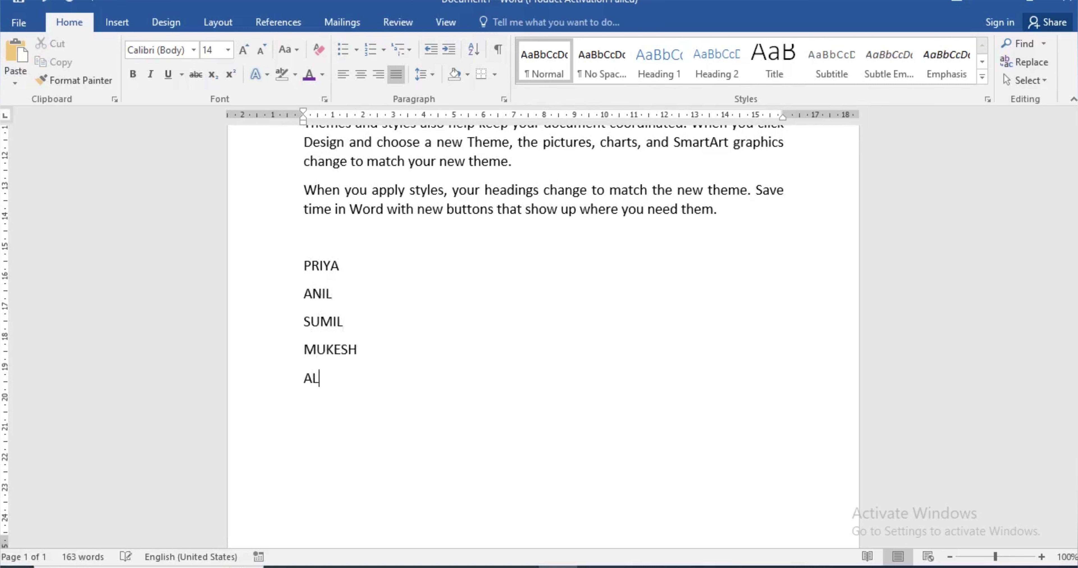
{"action": "type", "text": "NA"}
{"action": "type", "text": "ANJALI"}
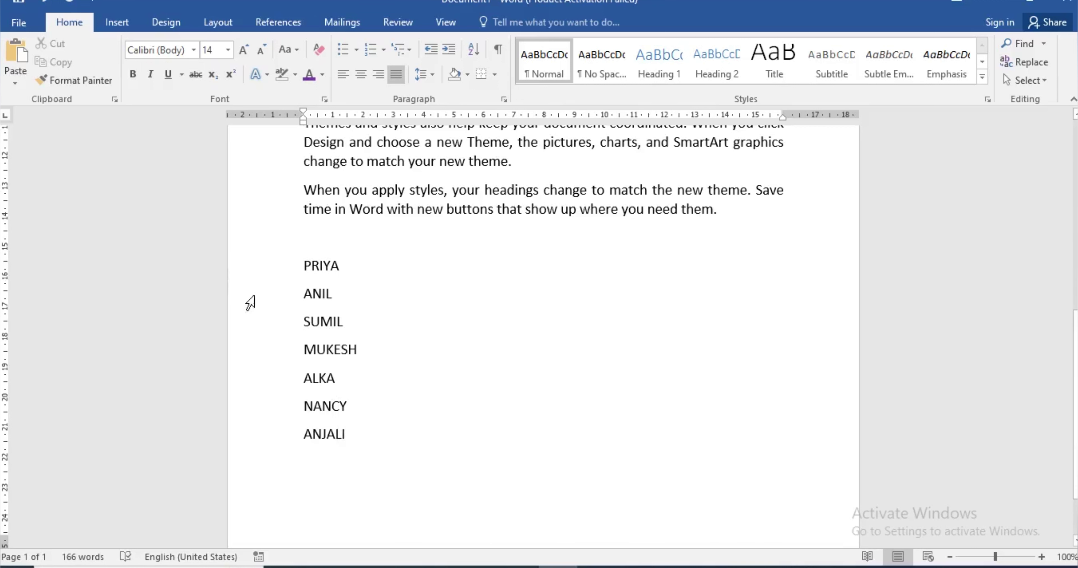
Step: Tab-indent the second and fourth names one level and the fifth name two levels
{"action": "left_click_drag", "start_coordinate": [305, 296], "coordinate": [312, 296]}
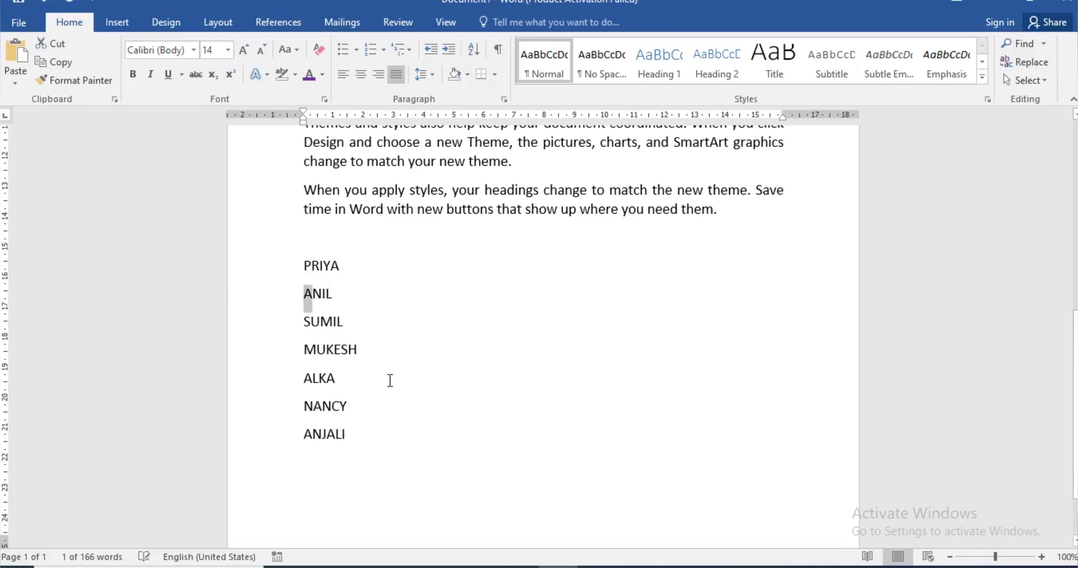
{"action": "key", "text": "Left"}
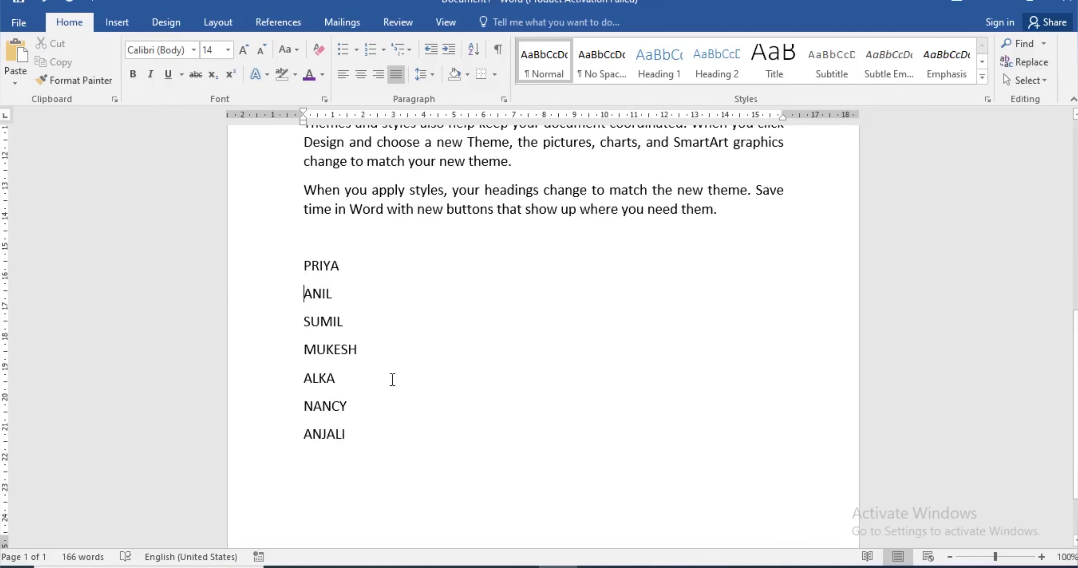
{"action": "key", "text": "Tab"}
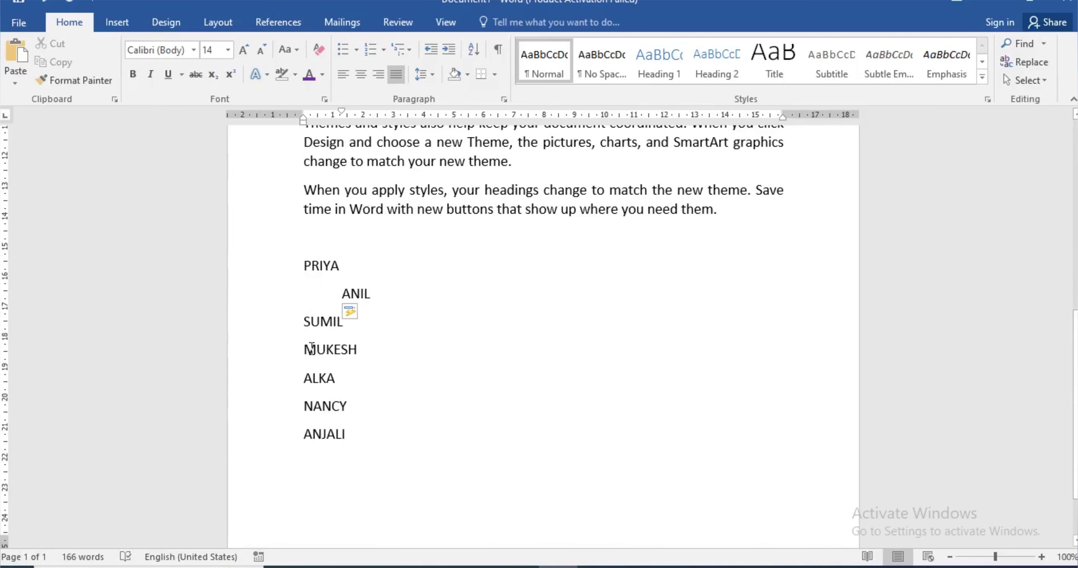
{"action": "left_click", "coordinate": [309, 348]}
{"action": "key", "text": "Tab"}
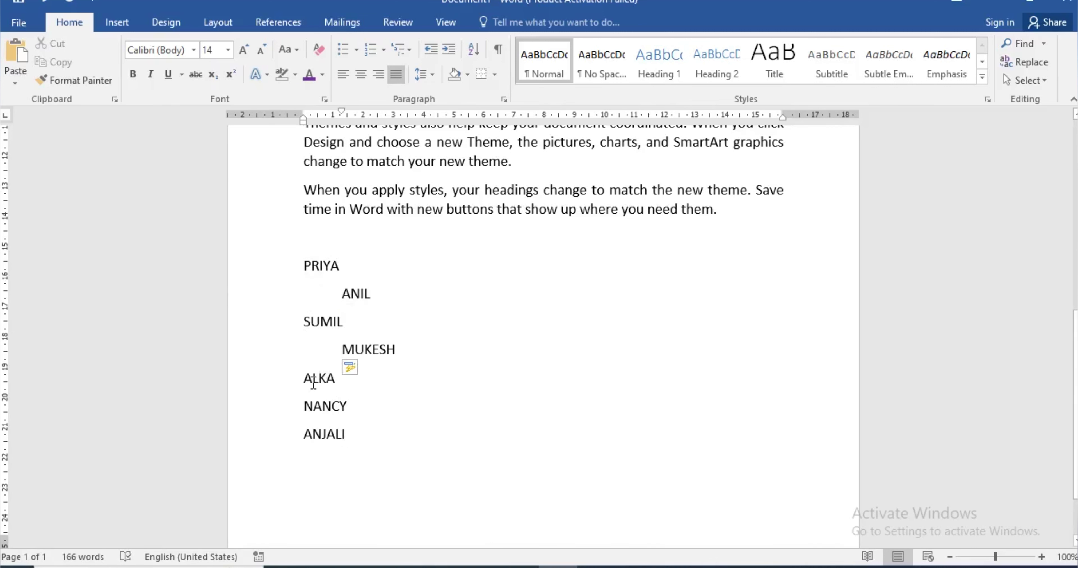
{"action": "left_click", "coordinate": [305, 379]}
{"action": "key", "text": "Tab"}
{"action": "key", "text": "Tab"}
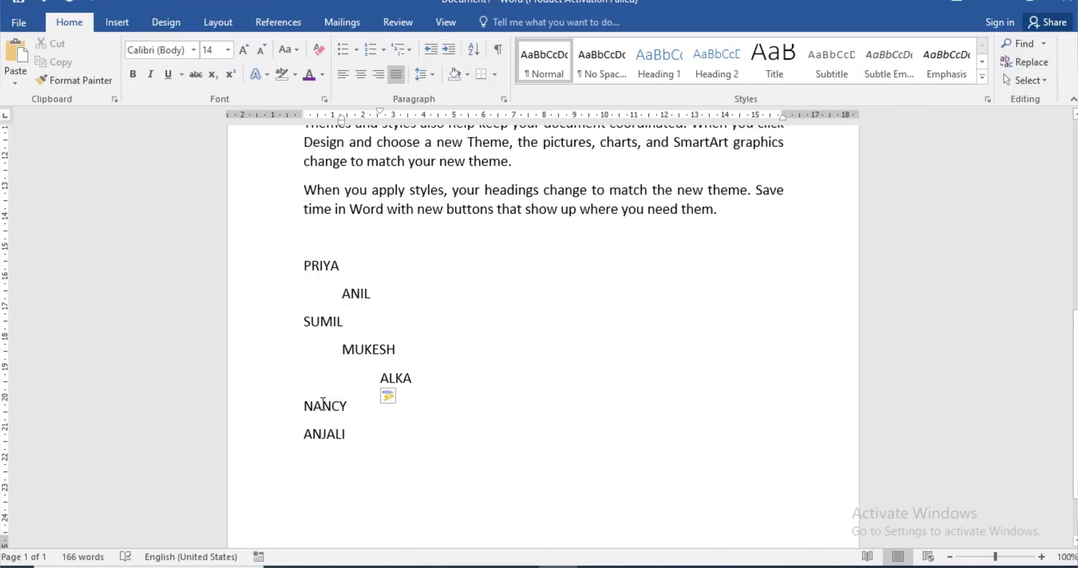
{"action": "left_click", "coordinate": [309, 406]}
{"action": "key", "text": "Tab"}
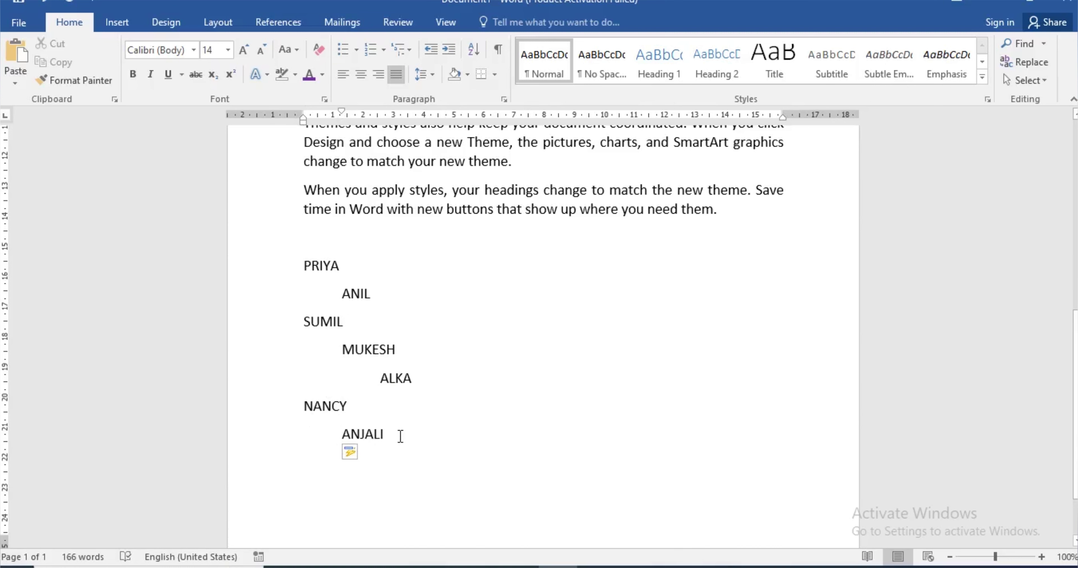
Step: Indent the last name, select all names, and apply a multilevel numbered list scheme
{"action": "mouse_move", "coordinate": [395, 435]}
{"action": "left_mouse_down"}
{"action": "mouse_move", "coordinate": [332, 377]}
{"action": "mouse_move", "coordinate": [279, 277]}
{"action": "left_mouse_up"}
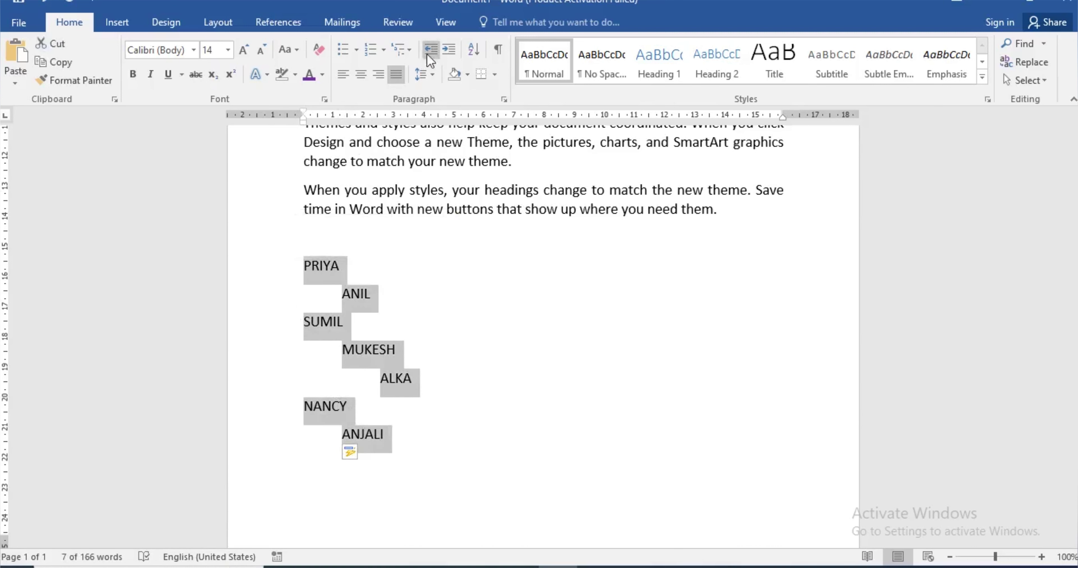
{"action": "left_click", "coordinate": [413, 49]}
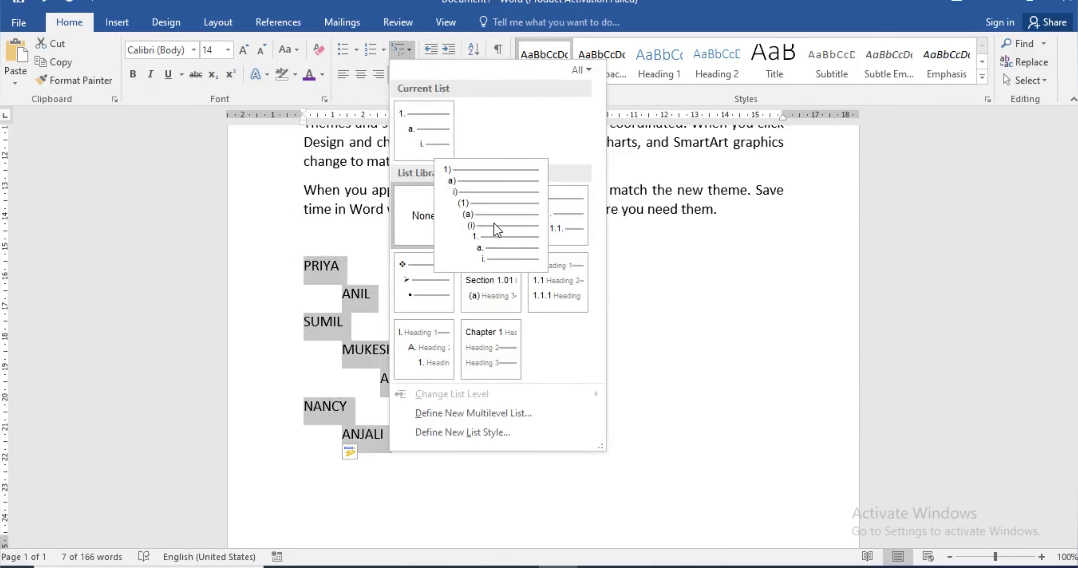
{"action": "key", "text": "Escape"}
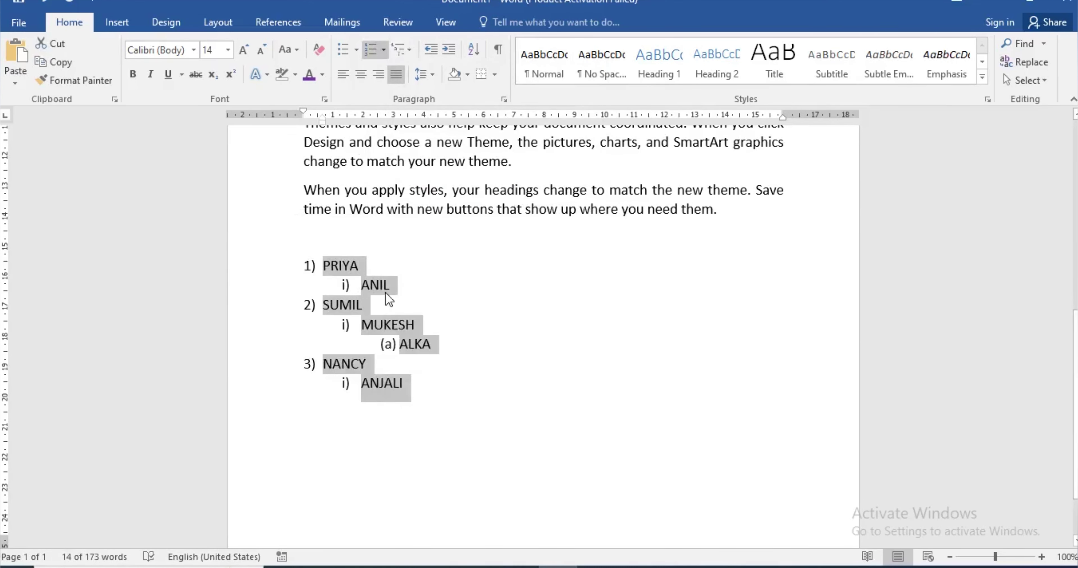
{"action": "left_click", "coordinate": [464, 394]}
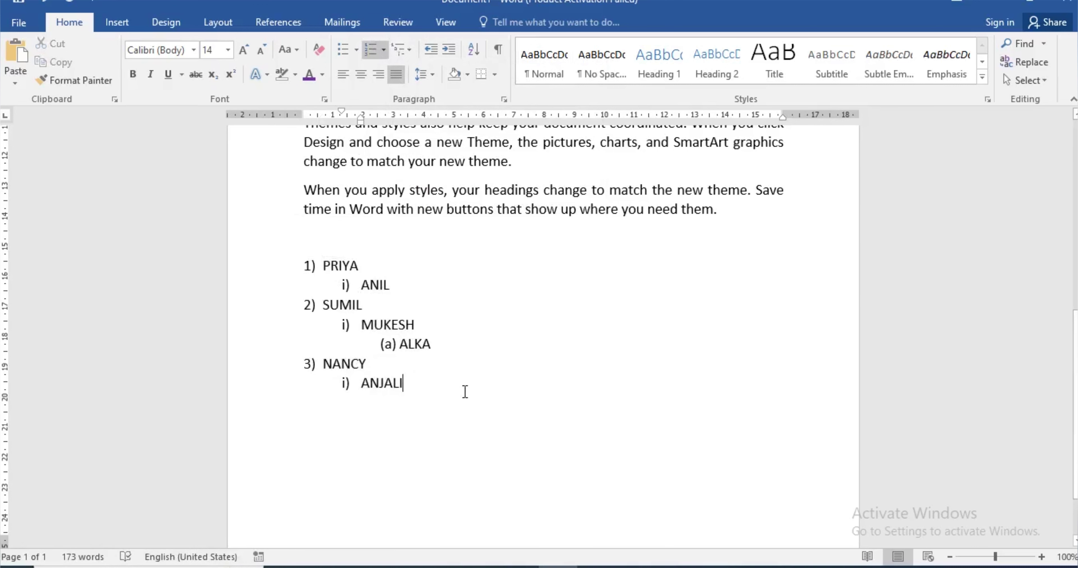
Step: Undo the multilevel numbering, the indents and the typed names until the document ends at 'When you apply styles'
{"action": "key", "text": "ctrl+z"}
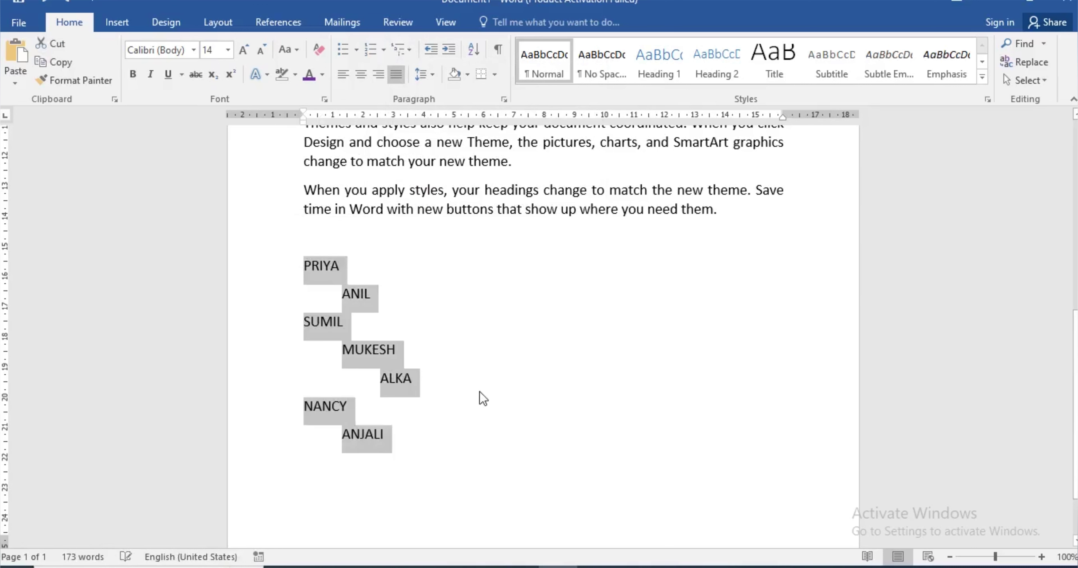
{"action": "key", "text": "ctrl+z"}
{"action": "key", "text": "ctrl+z"}
{"action": "key", "text": "ctrl+z"}
{"action": "key", "text": "ctrl+z"}
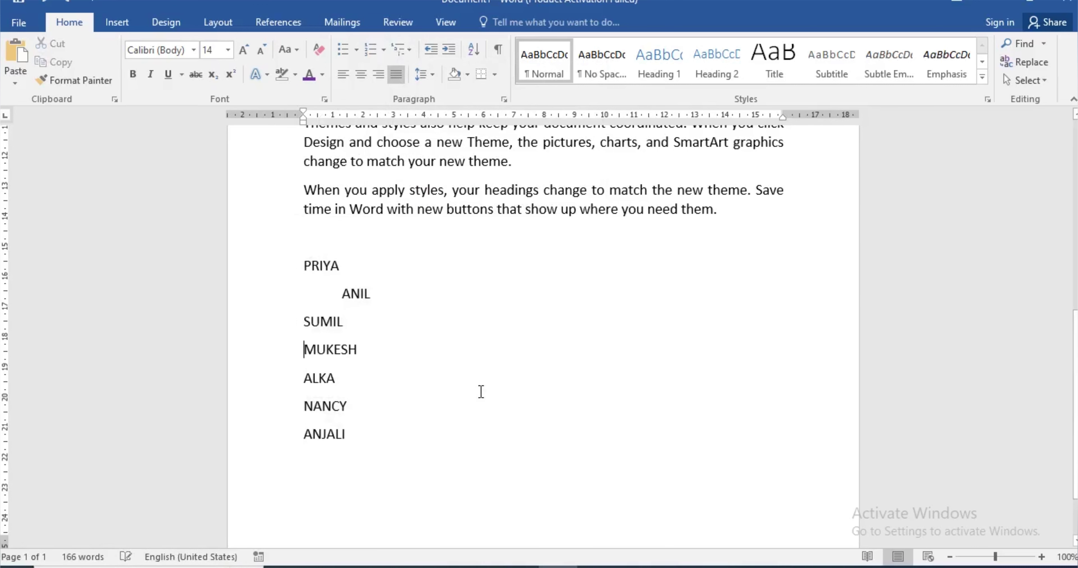
{"action": "key", "text": "ctrl+z"}
{"action": "scroll", "coordinate": [576, 406], "scroll_direction": "up", "scroll_amount": 2}
{"action": "scroll", "coordinate": [578, 406], "scroll_direction": "up", "scroll_amount": 2}
{"action": "key", "text": "ctrl+z"}
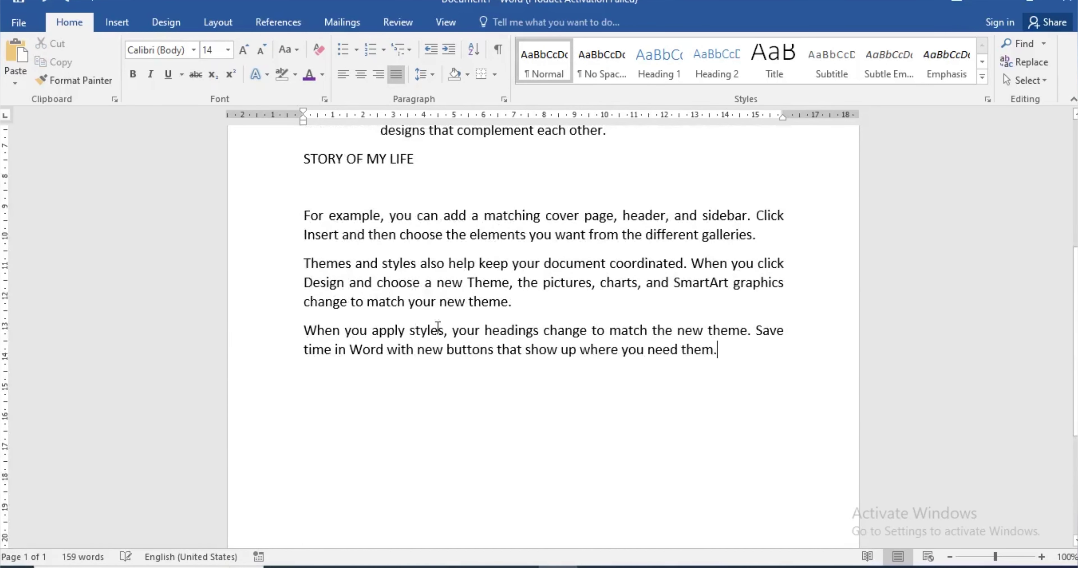
{"action": "key", "text": "ctrl+z"}
{"action": "key", "text": "ctrl+z"}
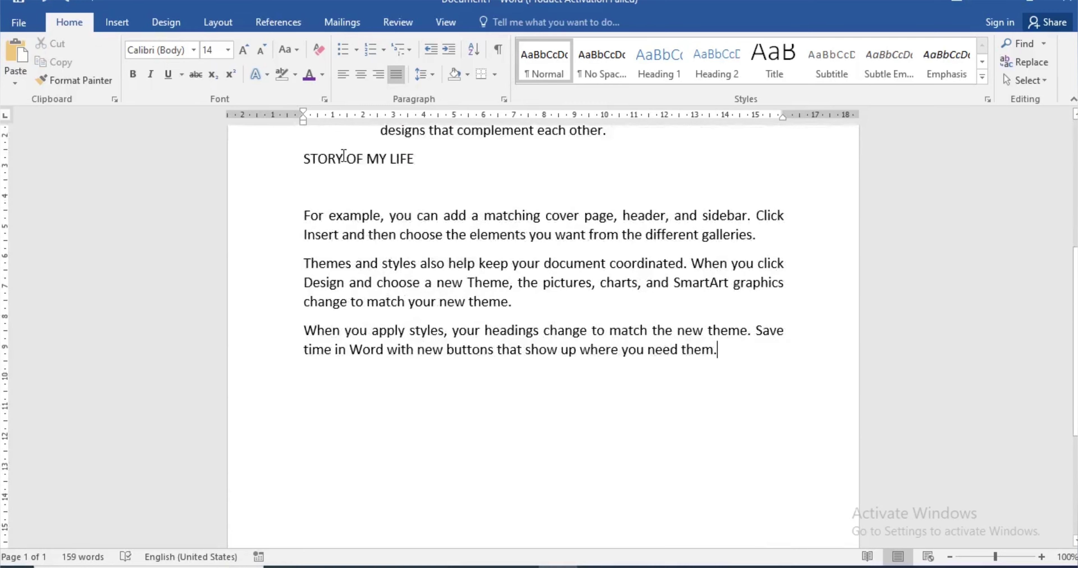
{"action": "scroll", "coordinate": [399, 199], "scroll_direction": "up", "scroll_amount": 5}
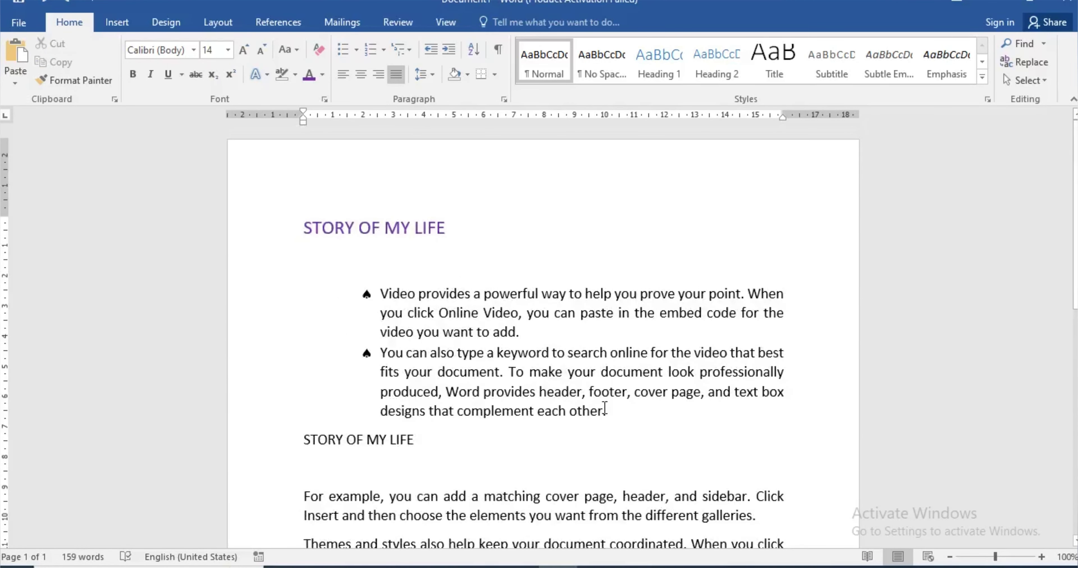
{"action": "left_click_drag", "start_coordinate": [605, 410], "coordinate": [361, 332]}
{"action": "scroll", "coordinate": [368, 372], "scroll_direction": "down", "scroll_amount": 10}
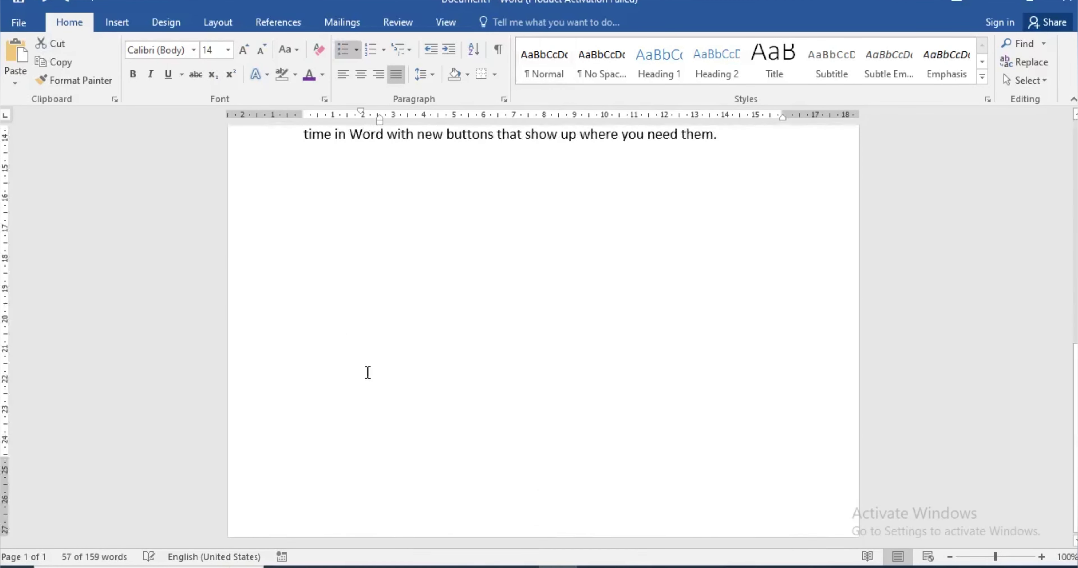
{"action": "scroll", "coordinate": [368, 372], "scroll_direction": "up", "scroll_amount": 10}
{"action": "left_click", "coordinate": [644, 360]}
{"action": "scroll", "coordinate": [665, 498], "scroll_direction": "down", "scroll_amount": 7}
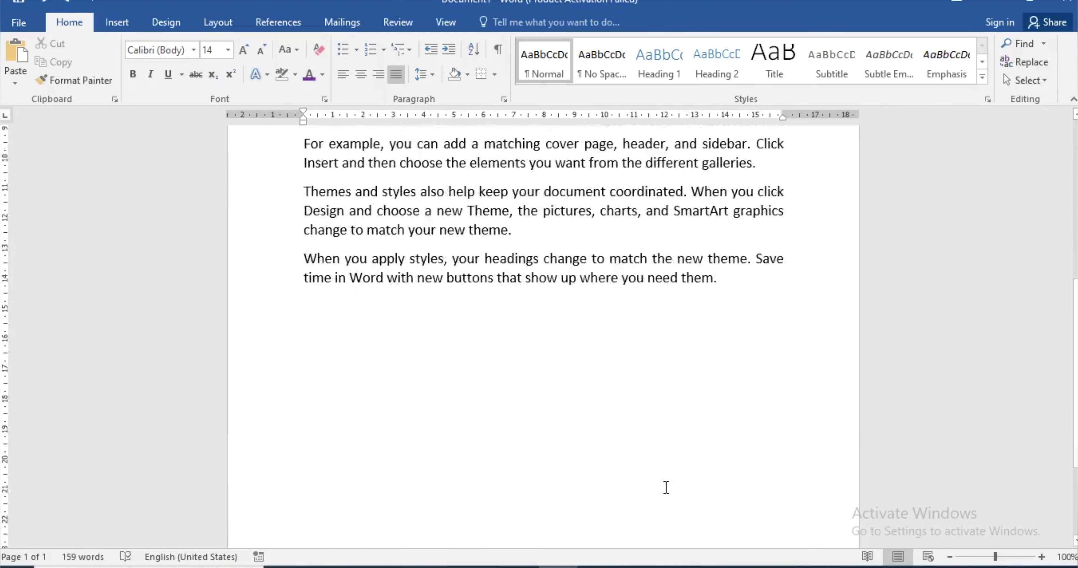
Step: Select the last two paragraphs, view the border options, then close them
{"action": "left_click_drag", "start_coordinate": [716, 275], "coordinate": [268, 182]}
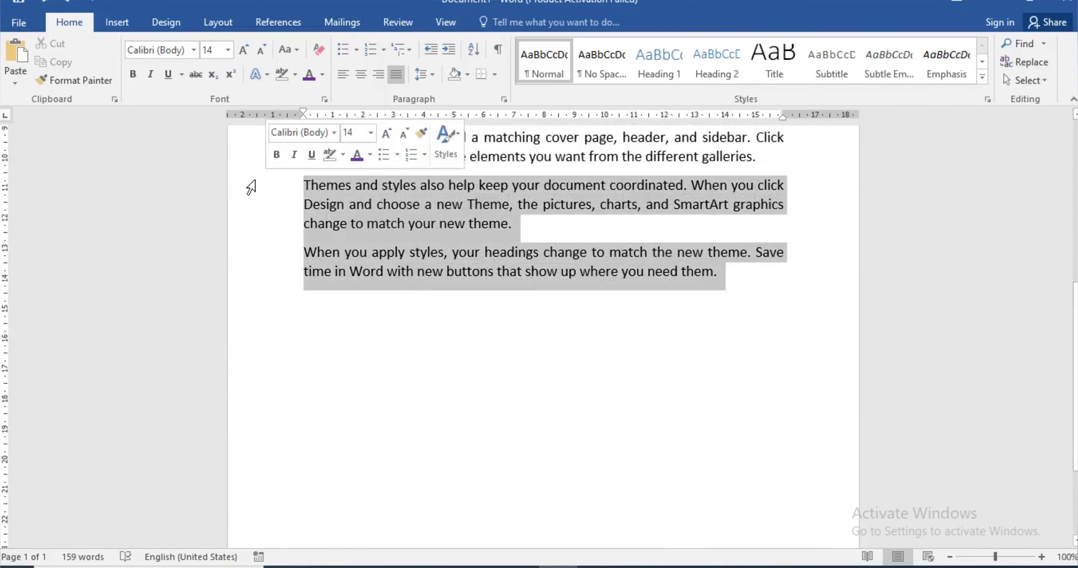
{"action": "left_click", "coordinate": [495, 76]}
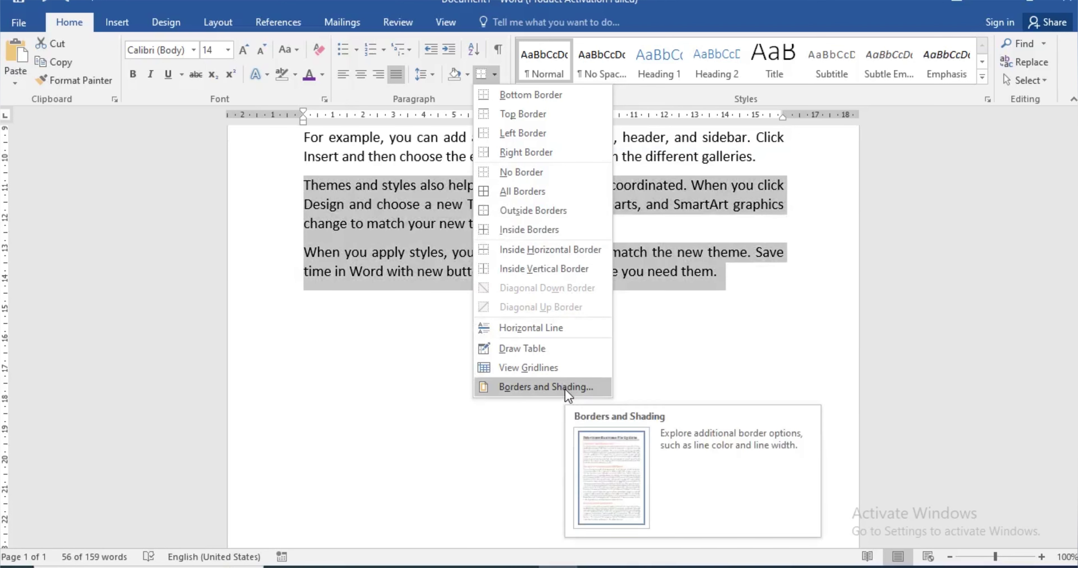
{"action": "left_click", "coordinate": [673, 352]}
Step: Select the entire document with Ctrl+A and bring up the border options
{"action": "scroll", "coordinate": [673, 351], "scroll_direction": "up", "scroll_amount": 5}
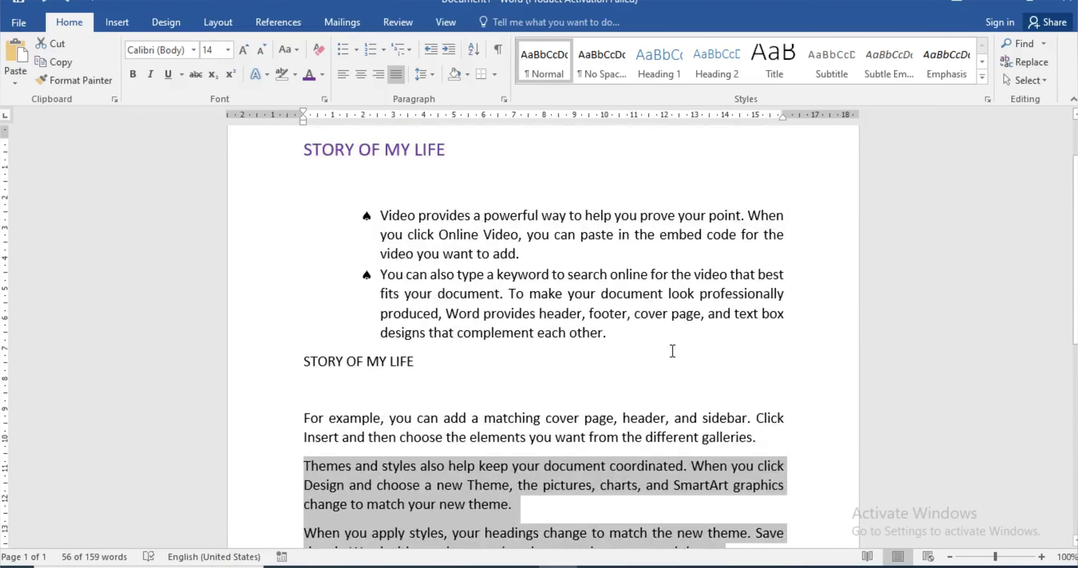
{"action": "key", "text": "ctrl+a"}
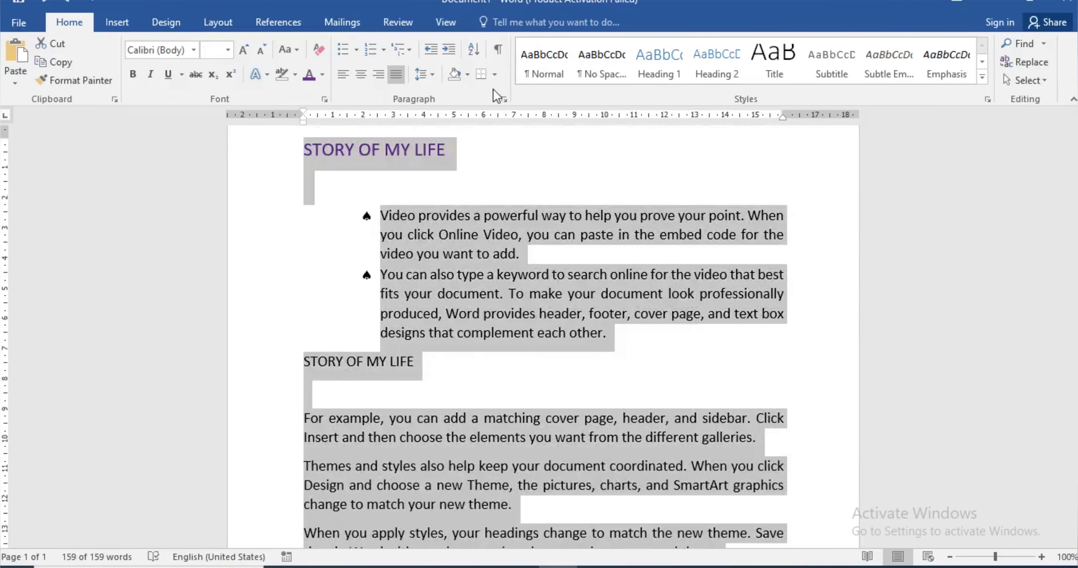
{"action": "left_click", "coordinate": [495, 75]}
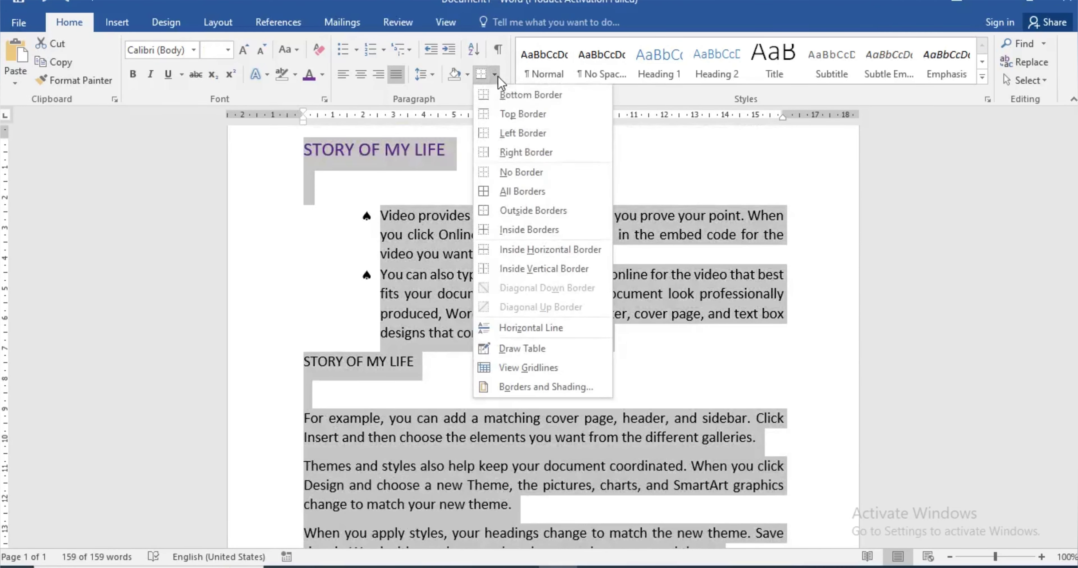
Step: In Borders and Shading, set the paragraph border setting to 3-D
{"action": "left_click", "coordinate": [548, 387]}
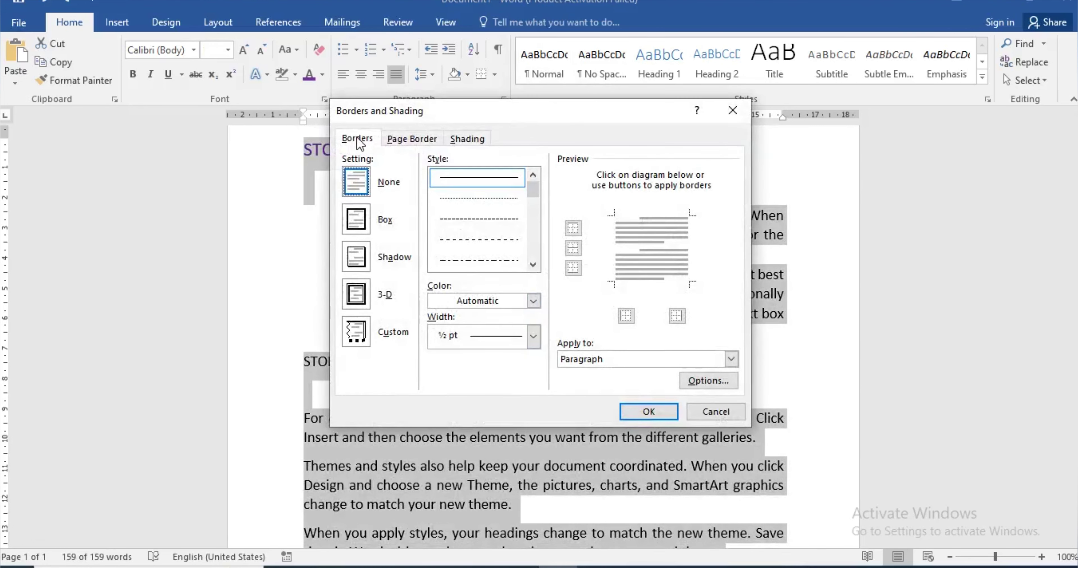
{"action": "left_click_drag", "start_coordinate": [455, 115], "coordinate": [491, 117]}
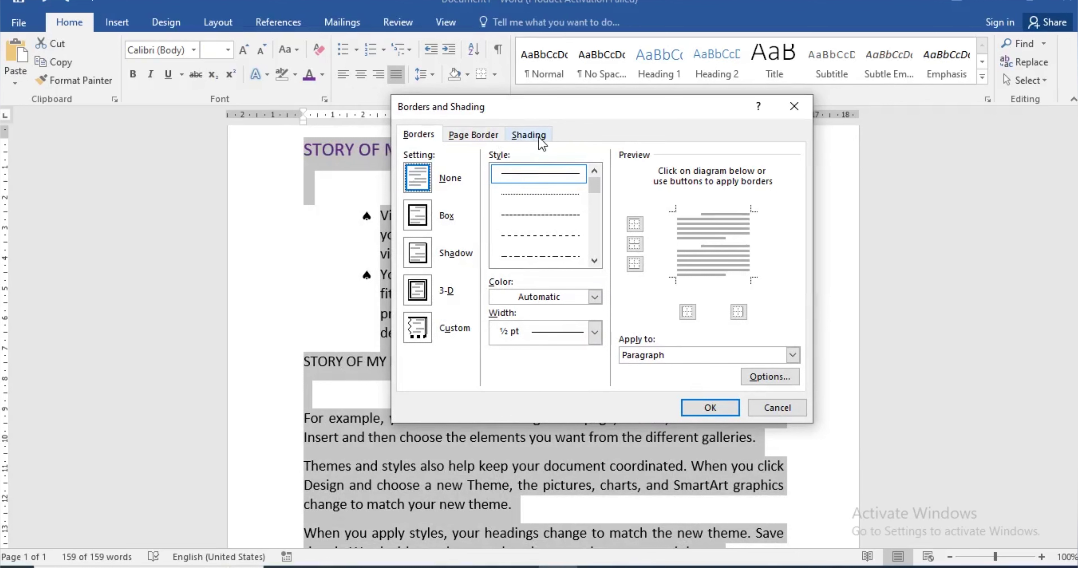
{"action": "left_click_drag", "start_coordinate": [502, 110], "coordinate": [597, 96]}
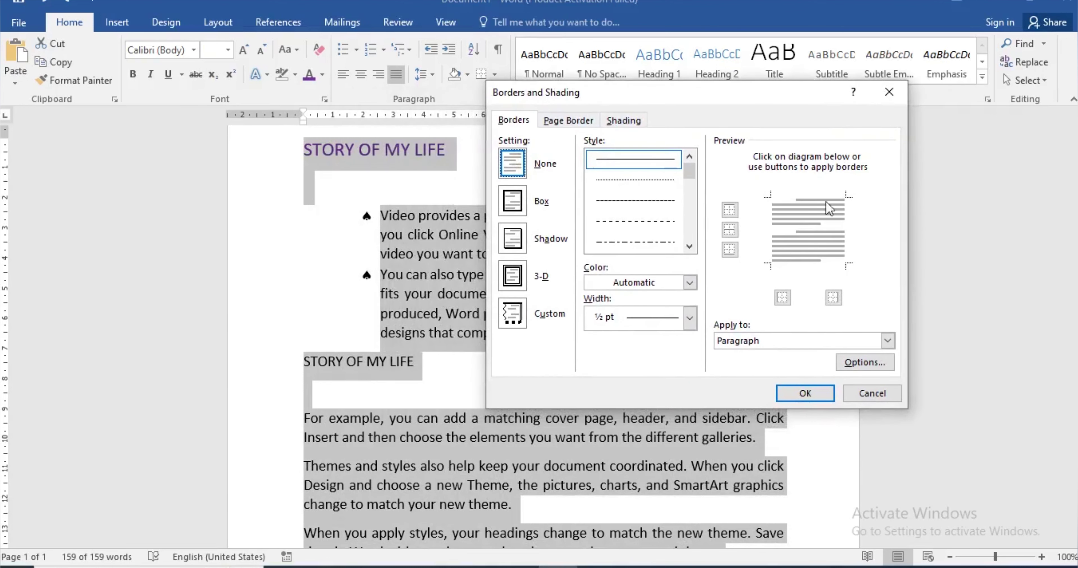
{"action": "left_click", "coordinate": [504, 201]}
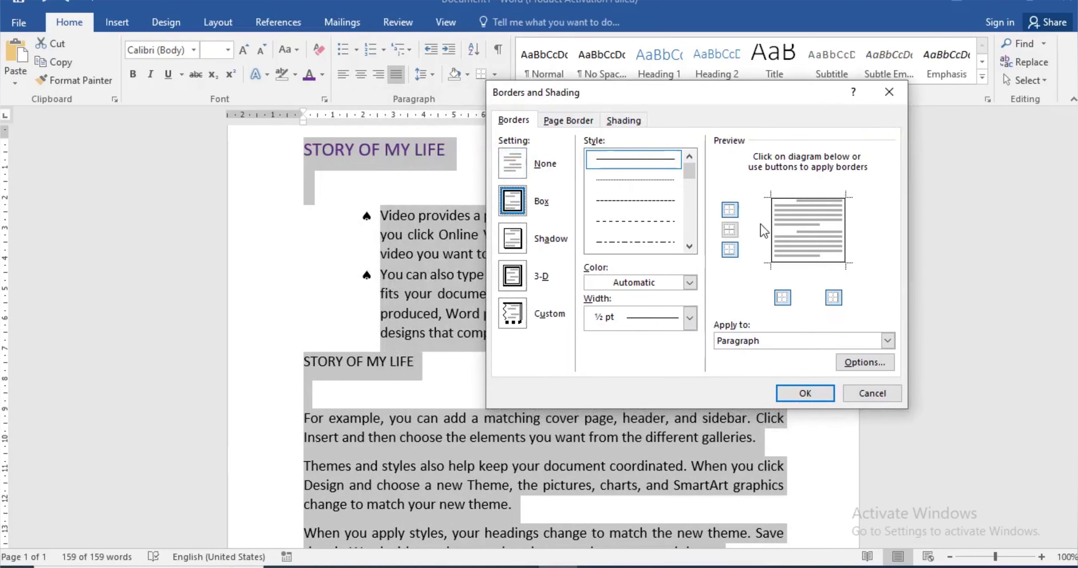
{"action": "left_click", "coordinate": [511, 238]}
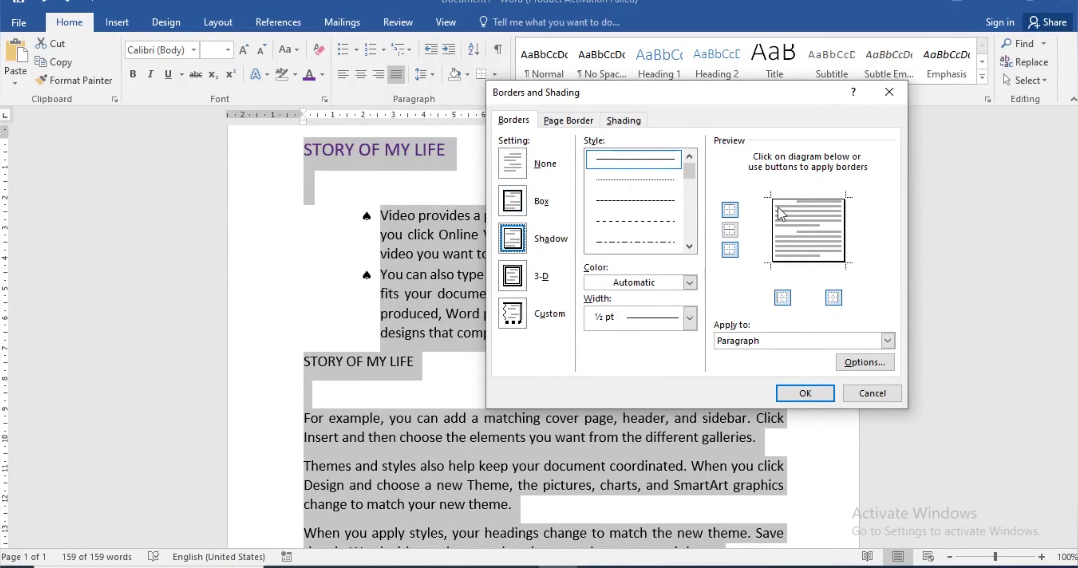
{"action": "left_click", "coordinate": [512, 275]}
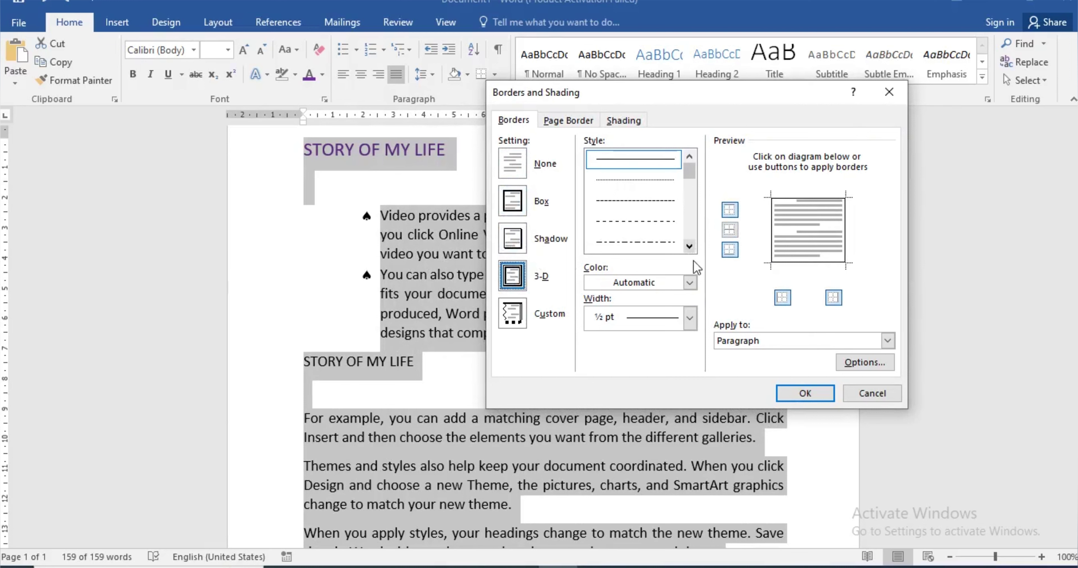
Step: Choose the thick line style, green colour and 3 pt width for the border
{"action": "left_click", "coordinate": [689, 246]}
{"action": "left_click", "coordinate": [690, 246]}
{"action": "left_click", "coordinate": [690, 246]}
{"action": "left_click", "coordinate": [689, 246]}
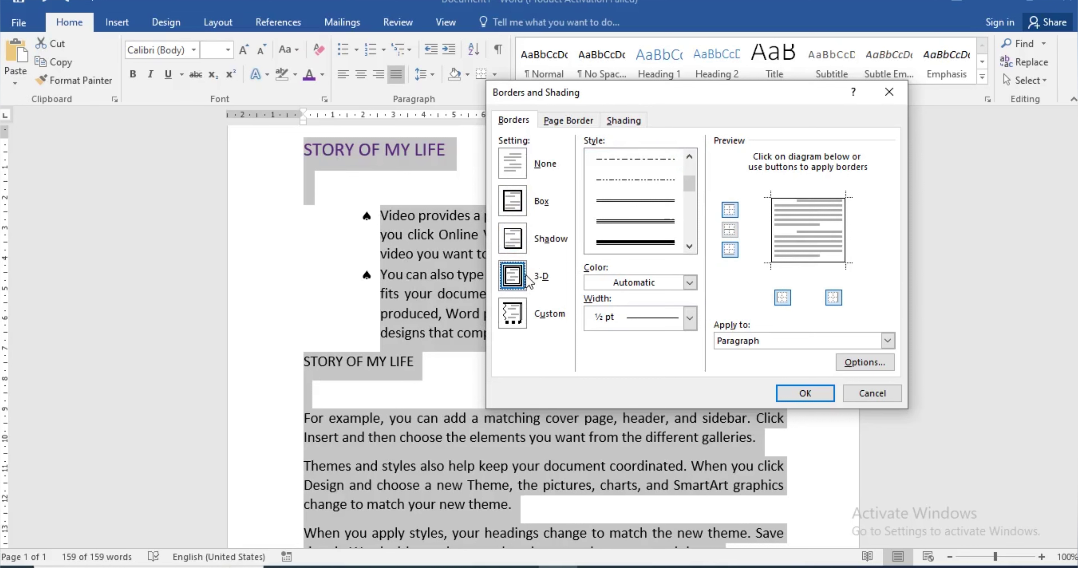
{"action": "left_click", "coordinate": [648, 244]}
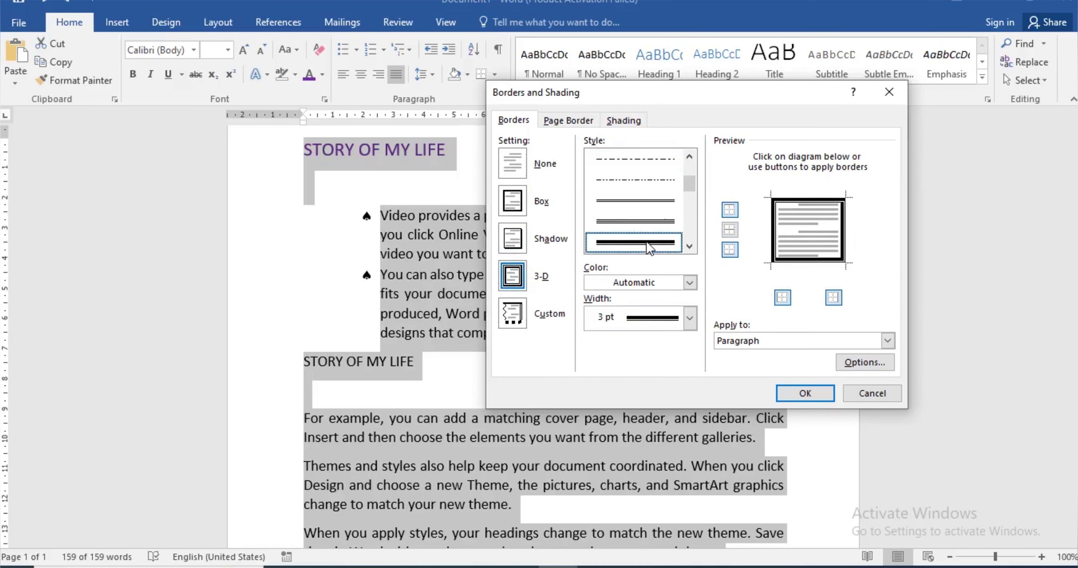
{"action": "left_click", "coordinate": [690, 283]}
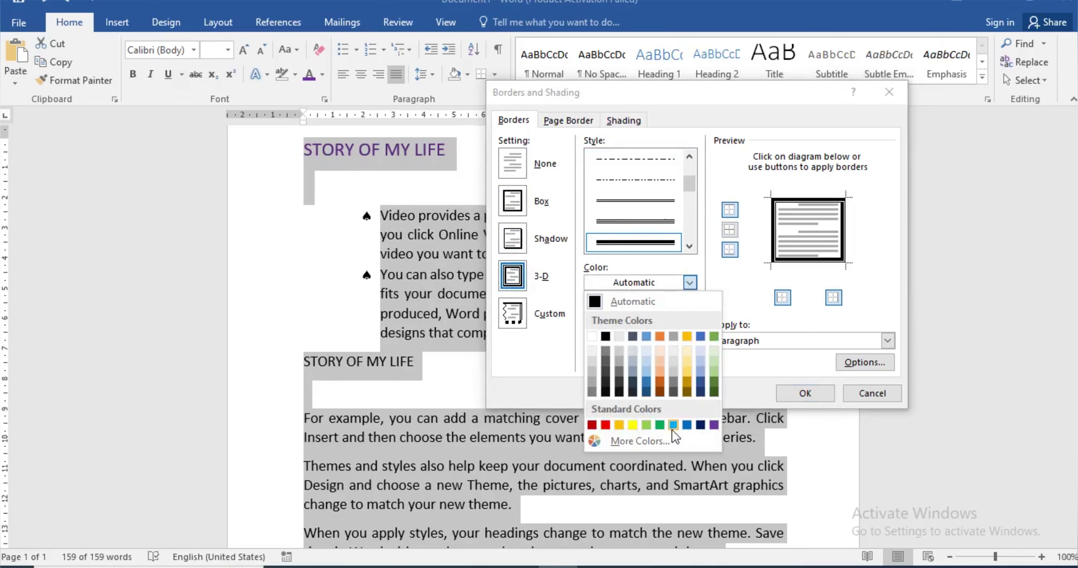
{"action": "left_click", "coordinate": [660, 425]}
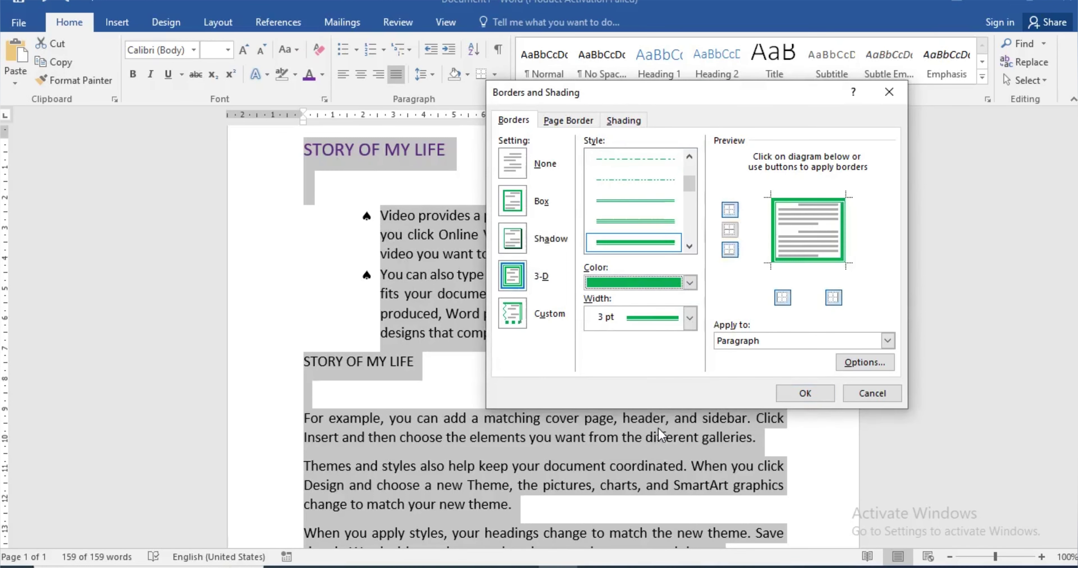
{"action": "left_click", "coordinate": [688, 323]}
{"action": "left_click", "coordinate": [662, 387]}
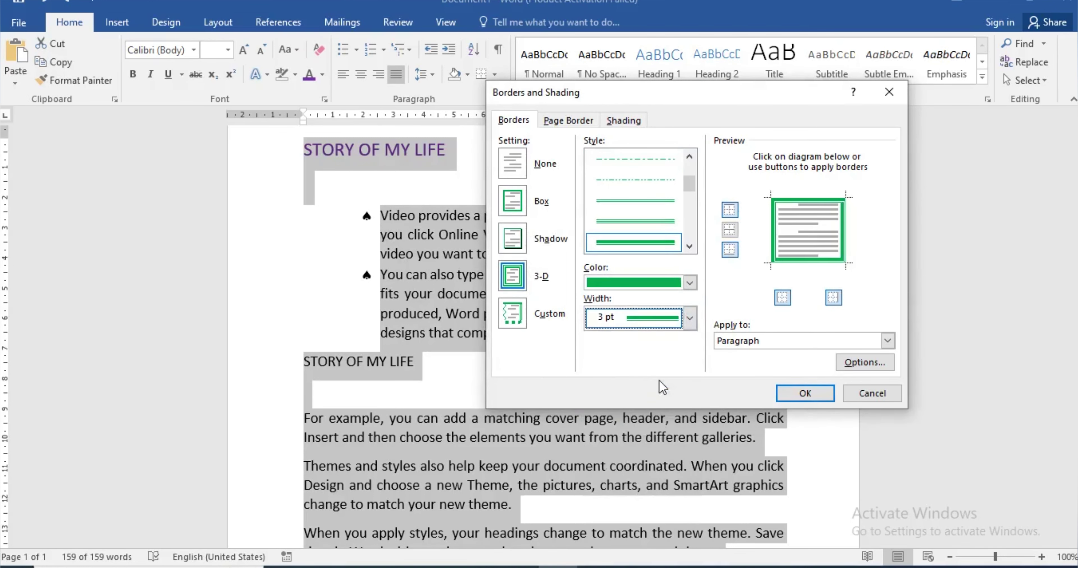
Step: Apply the green 3-D borders and scroll through the document to check them
{"action": "left_click", "coordinate": [814, 394]}
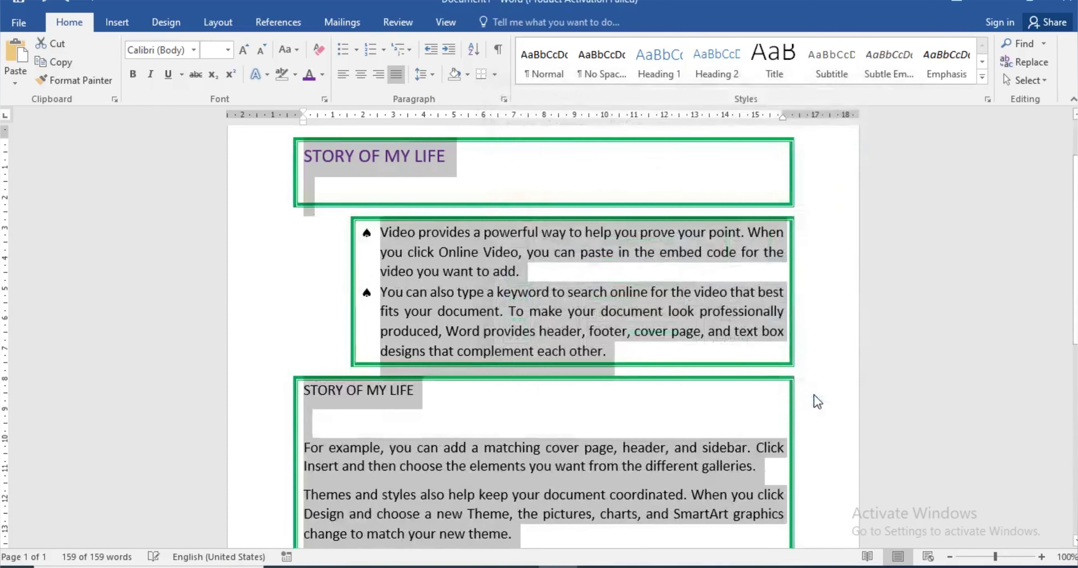
{"action": "scroll", "coordinate": [674, 245], "scroll_direction": "down", "scroll_amount": 5}
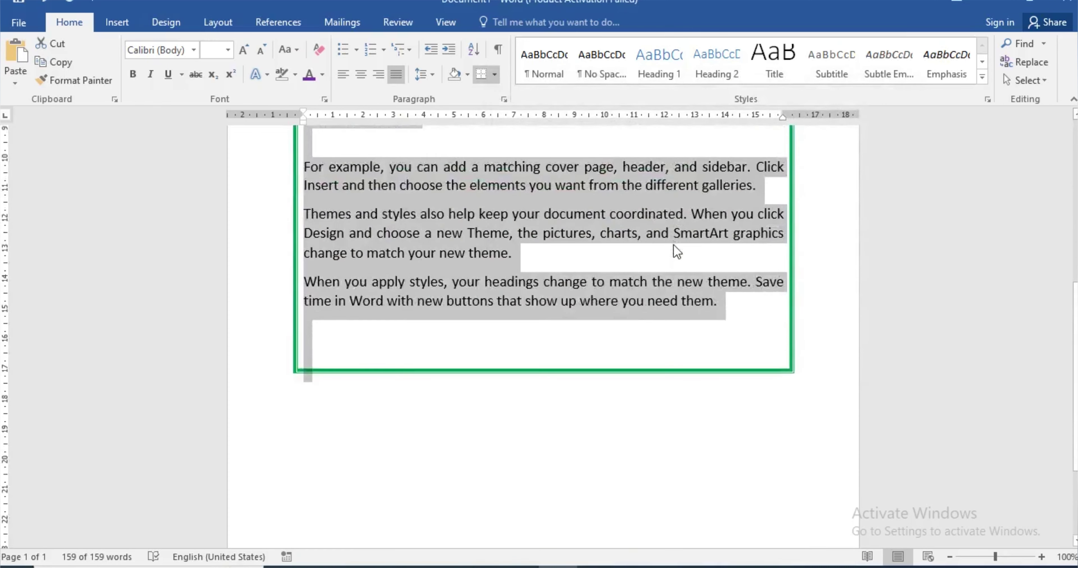
{"action": "scroll", "coordinate": [673, 246], "scroll_direction": "up", "scroll_amount": 4}
{"action": "scroll", "coordinate": [675, 250], "scroll_direction": "up", "scroll_amount": 3}
{"action": "scroll", "coordinate": [677, 256], "scroll_direction": "up", "scroll_amount": 3}
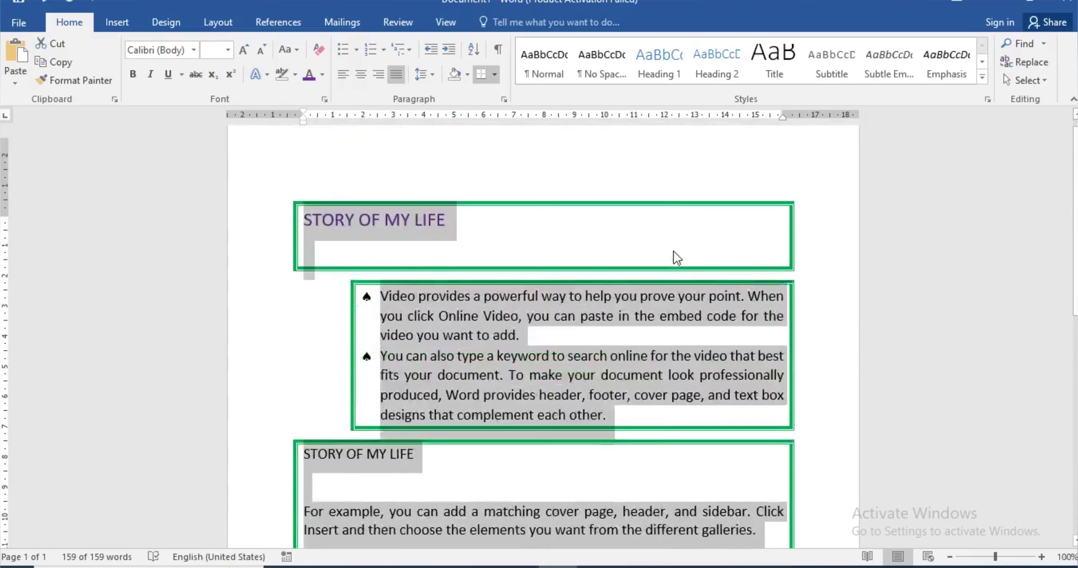
Step: Undo the green paragraph borders and open the Page Border settings
{"action": "key", "text": "ctrl+z"}
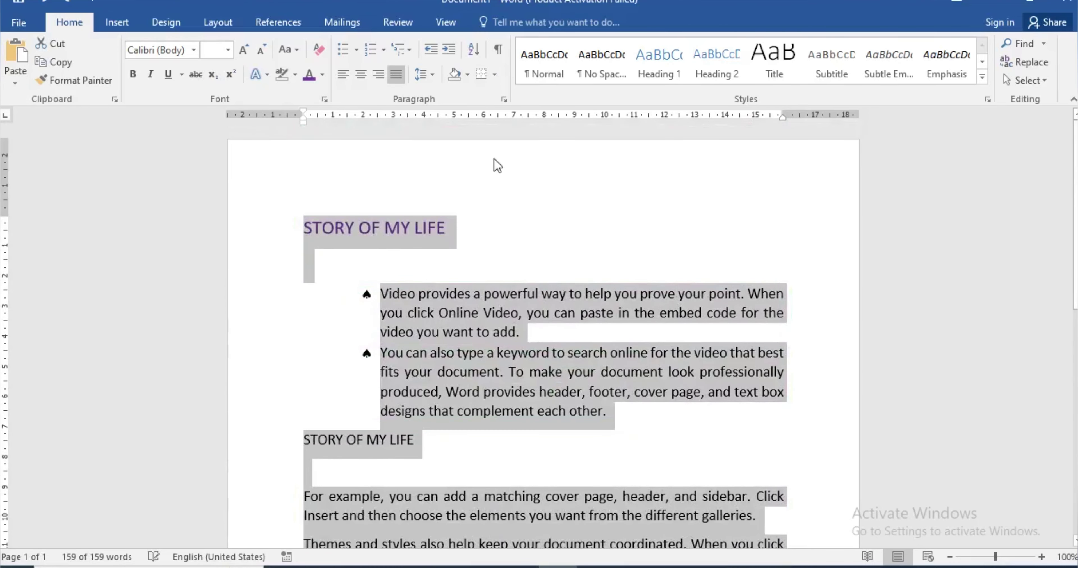
{"action": "left_click", "coordinate": [488, 300]}
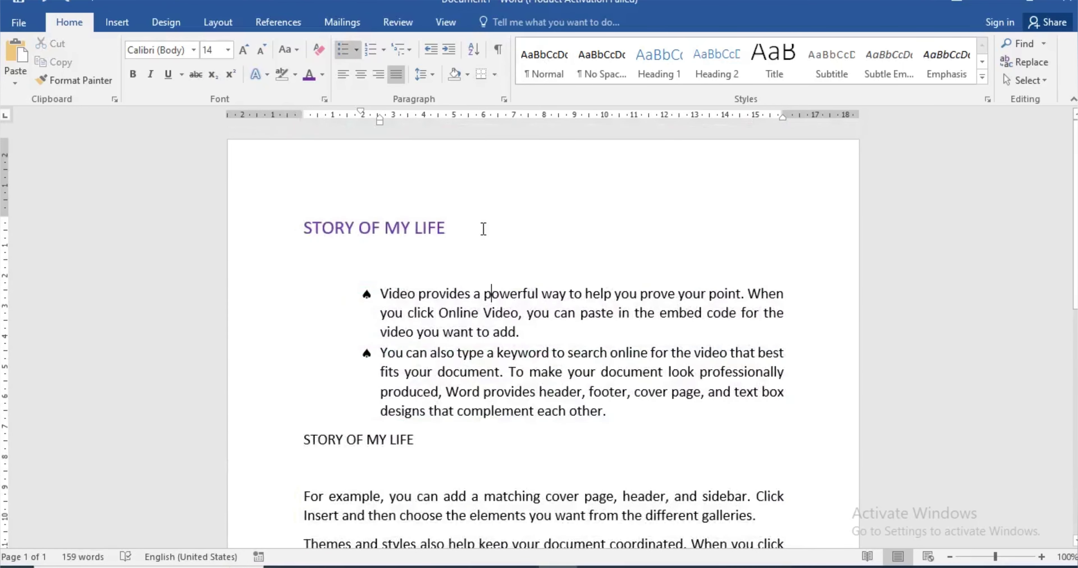
{"action": "left_click", "coordinate": [495, 73]}
{"action": "left_click", "coordinate": [561, 384]}
{"action": "left_click", "coordinate": [568, 120]}
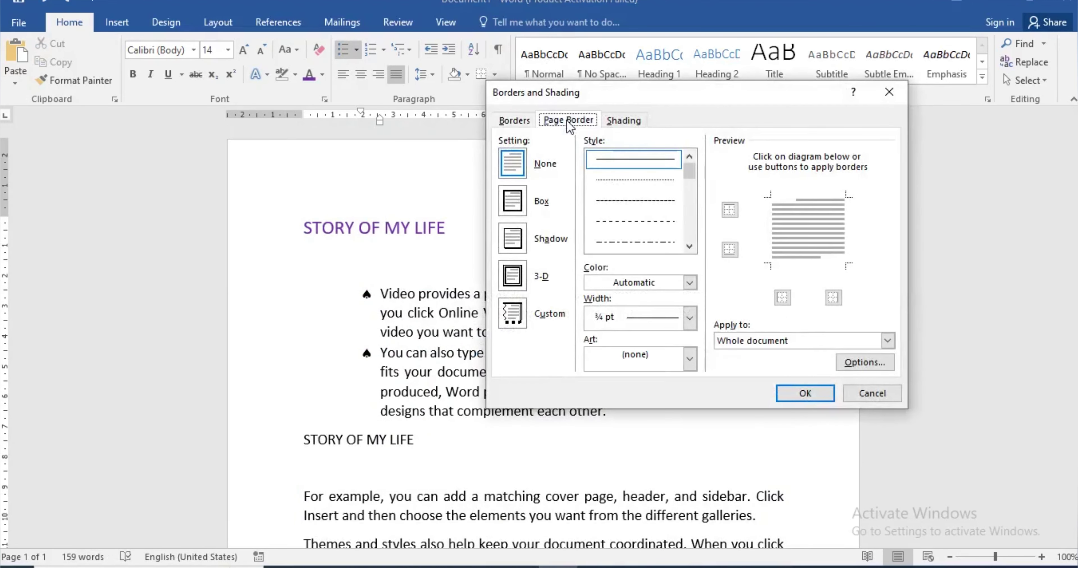
{"action": "left_click", "coordinate": [513, 121]}
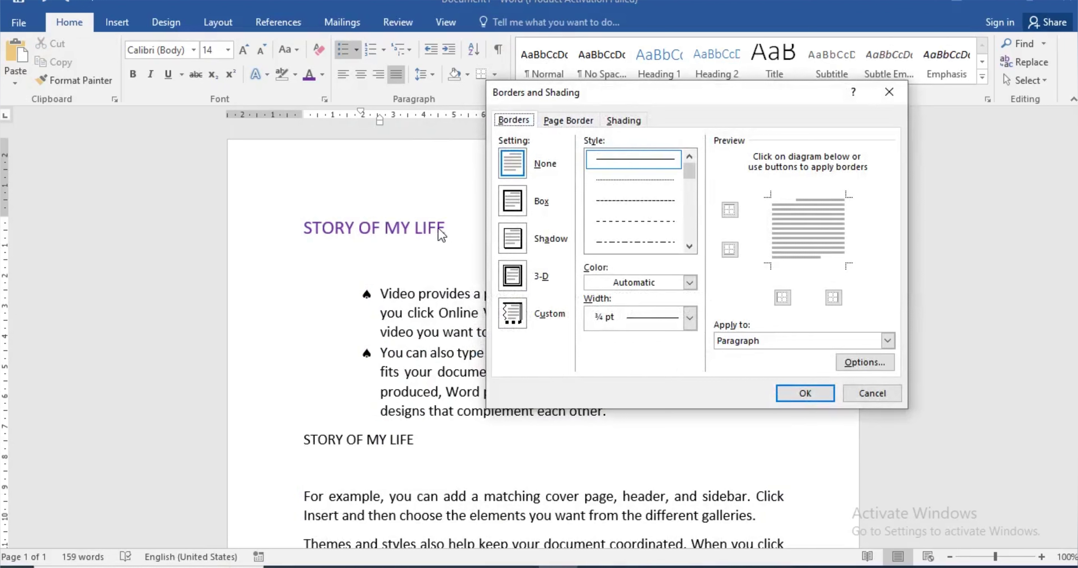
{"action": "left_click", "coordinate": [580, 120]}
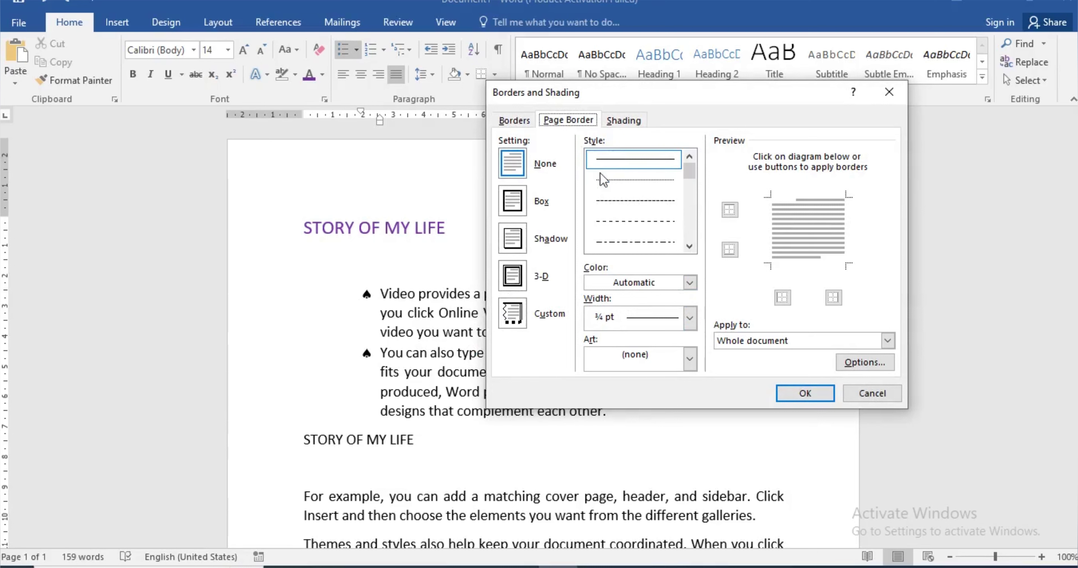
Step: Apply a 3-D page border with the thick line style, black colour and 4 ½ pt width
{"action": "left_click", "coordinate": [690, 246]}
{"action": "left_click", "coordinate": [690, 247]}
{"action": "left_click", "coordinate": [690, 247]}
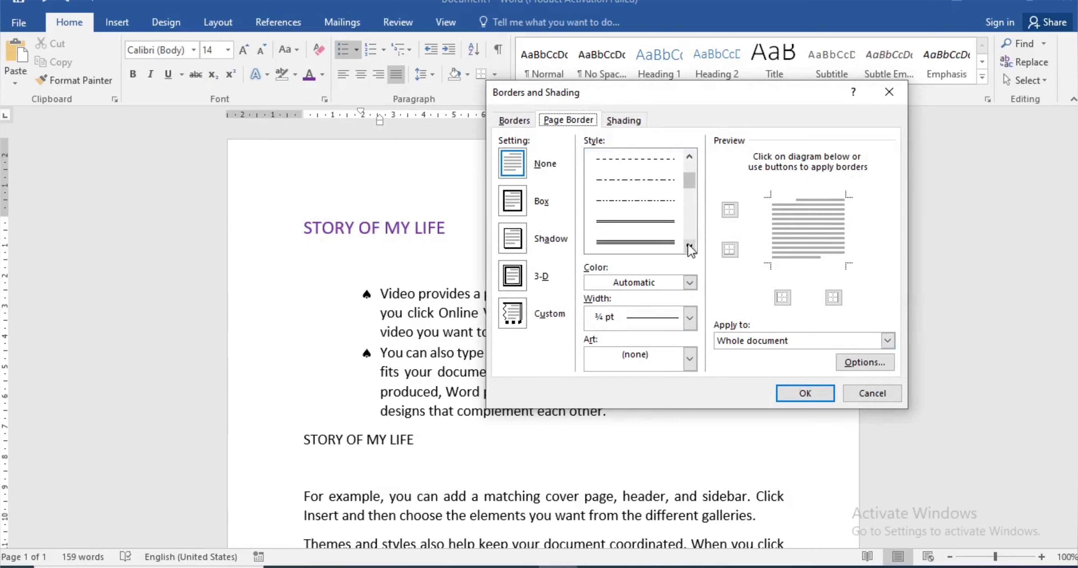
{"action": "left_click", "coordinate": [511, 276]}
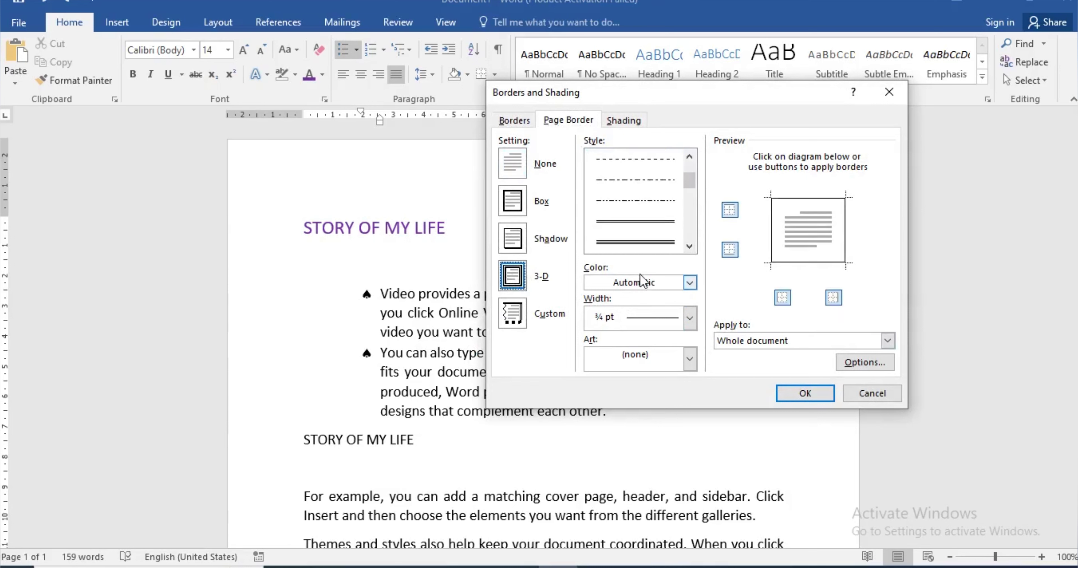
{"action": "left_click", "coordinate": [689, 246]}
{"action": "left_click", "coordinate": [670, 243]}
{"action": "left_click", "coordinate": [690, 283]}
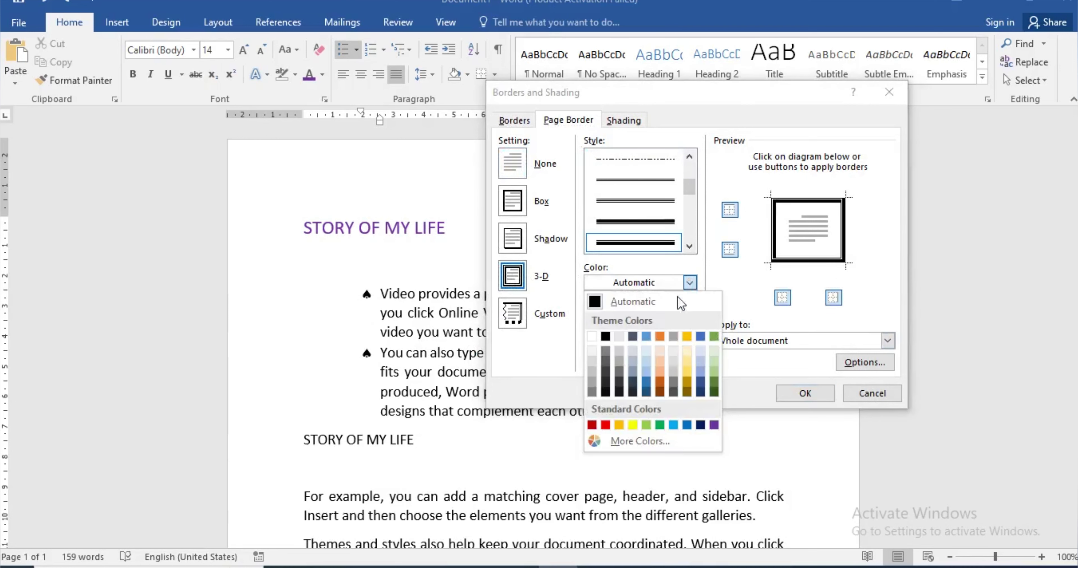
{"action": "left_click", "coordinate": [605, 337]}
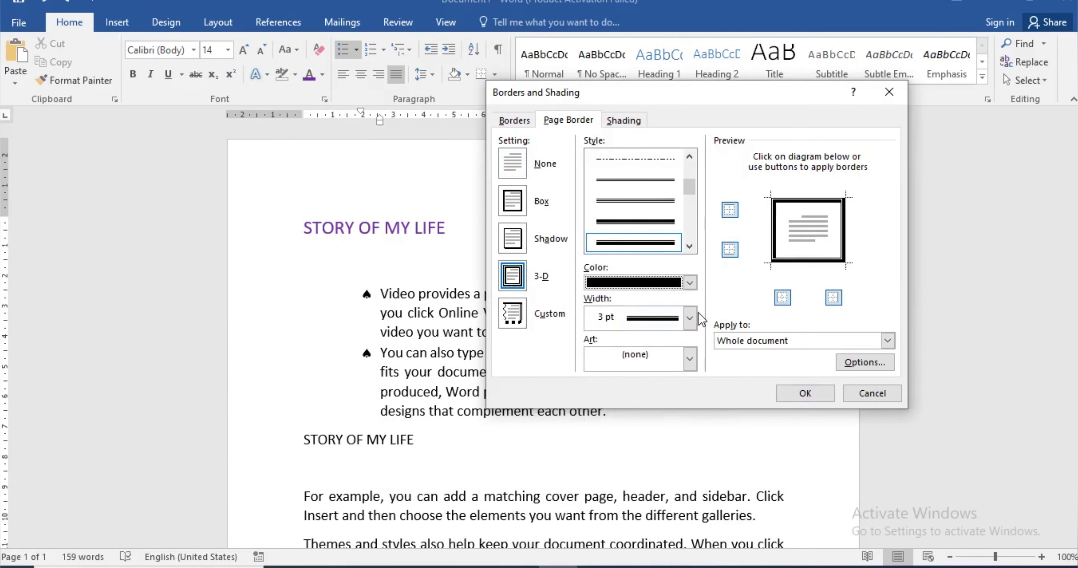
{"action": "left_click", "coordinate": [690, 318]}
{"action": "left_click", "coordinate": [628, 402]}
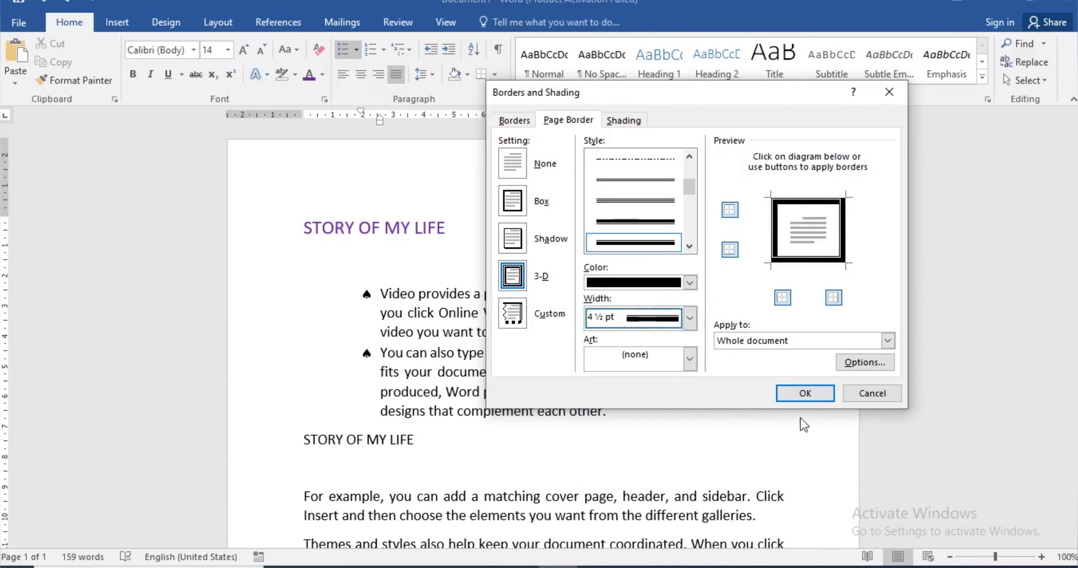
{"action": "left_click", "coordinate": [816, 392]}
{"action": "scroll", "coordinate": [634, 307], "scroll_direction": "down", "scroll_amount": 8}
{"action": "scroll", "coordinate": [635, 308], "scroll_direction": "down", "scroll_amount": 3}
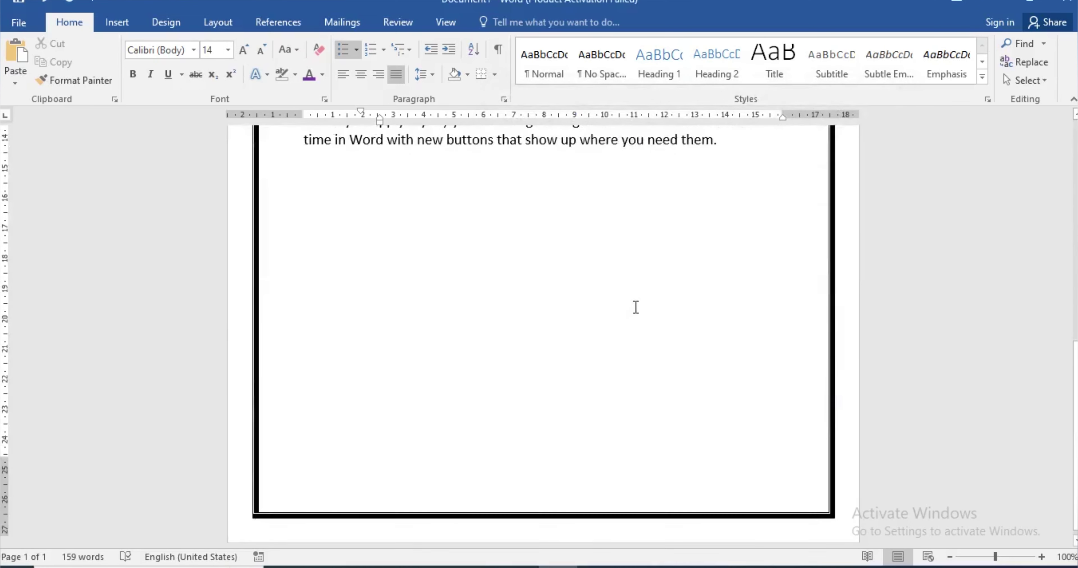
{"action": "scroll", "coordinate": [634, 307], "scroll_direction": "up", "scroll_amount": 4}
Step: Pick an 18 pt black stepped-corner design from the Art list as the page border
{"action": "scroll", "coordinate": [634, 307], "scroll_direction": "up", "scroll_amount": 4}
{"action": "scroll", "coordinate": [634, 307], "scroll_direction": "up", "scroll_amount": 2}
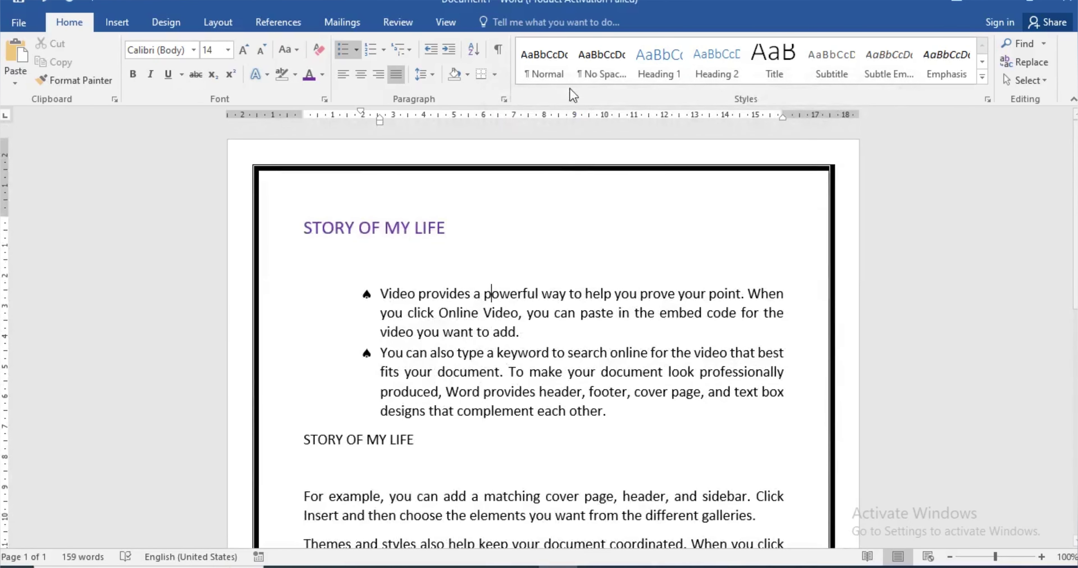
{"action": "left_click", "coordinate": [496, 75]}
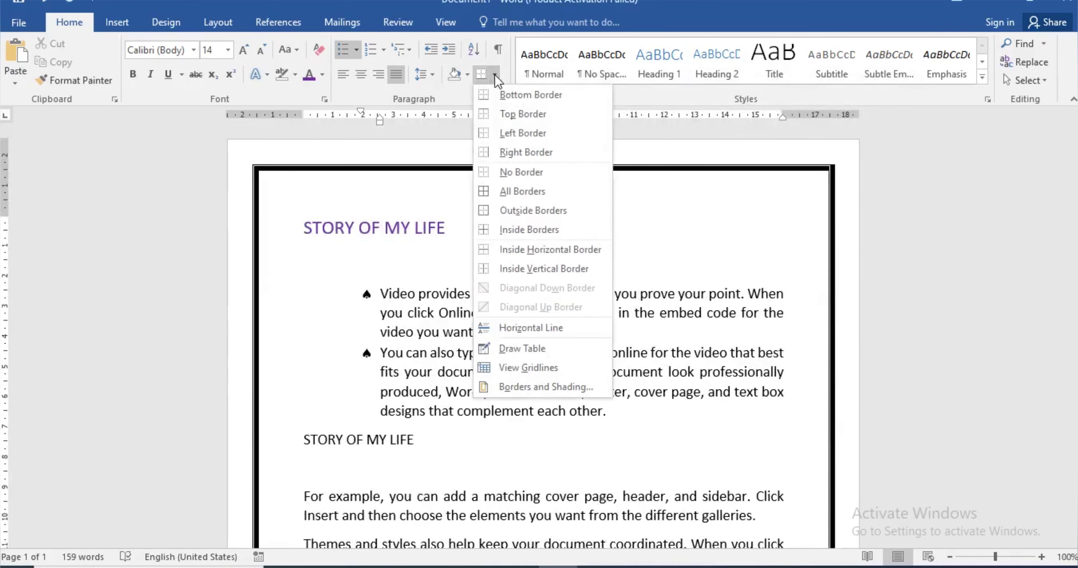
{"action": "left_click", "coordinate": [544, 386]}
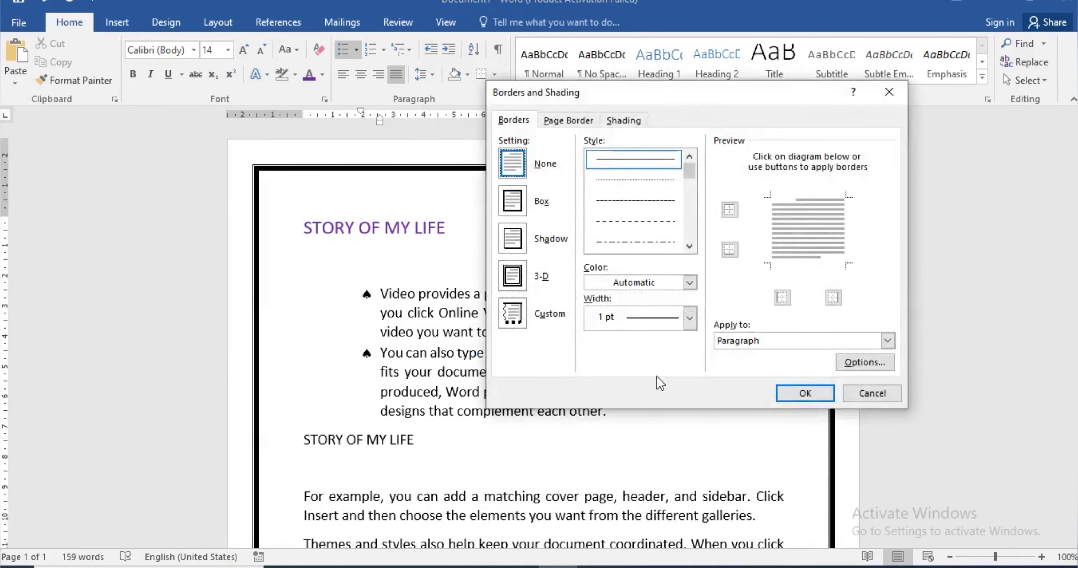
{"action": "left_click", "coordinate": [568, 120]}
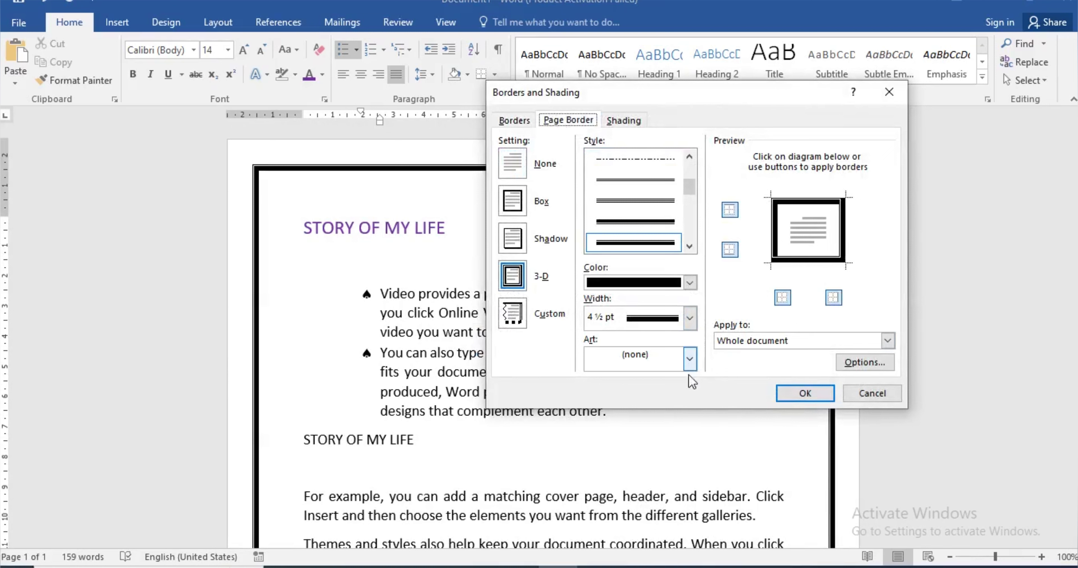
{"action": "left_click", "coordinate": [690, 358]}
{"action": "scroll", "coordinate": [669, 440], "scroll_direction": "down", "scroll_amount": 3}
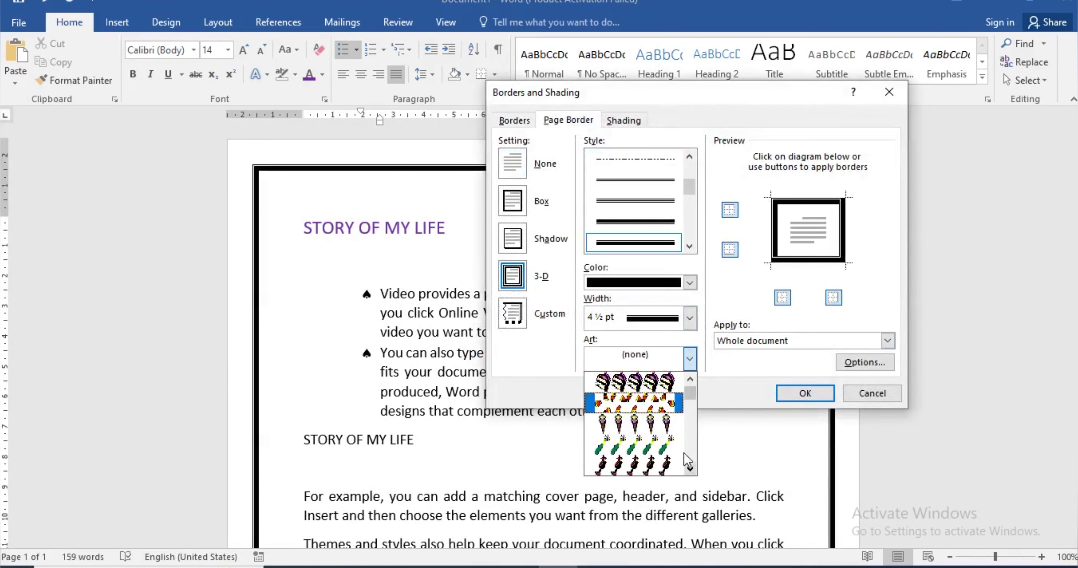
{"action": "left_click_drag", "start_coordinate": [691, 391], "coordinate": [695, 436]}
{"action": "left_click", "coordinate": [651, 435]}
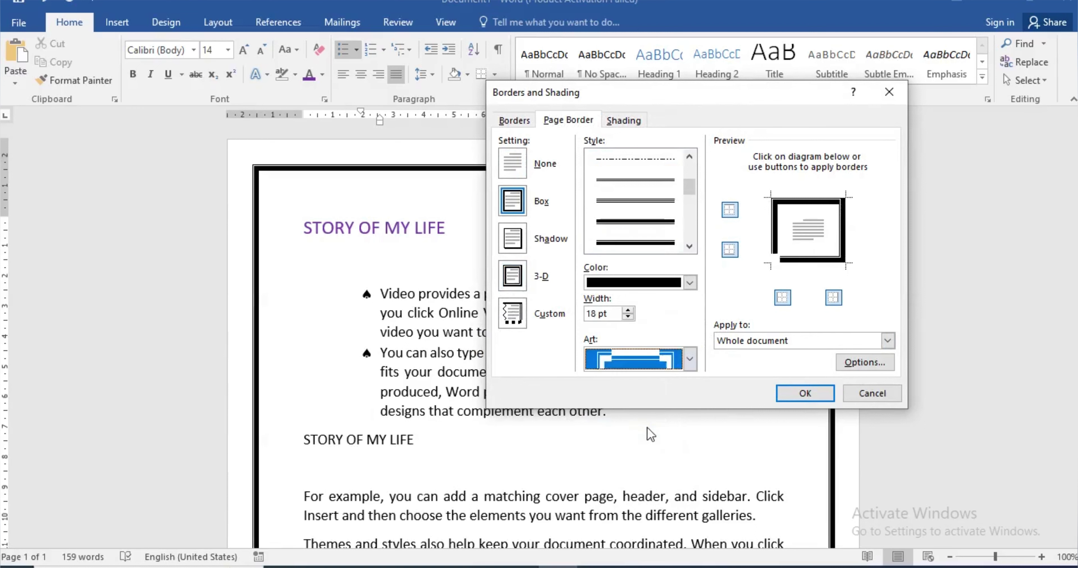
{"action": "left_click", "coordinate": [817, 394]}
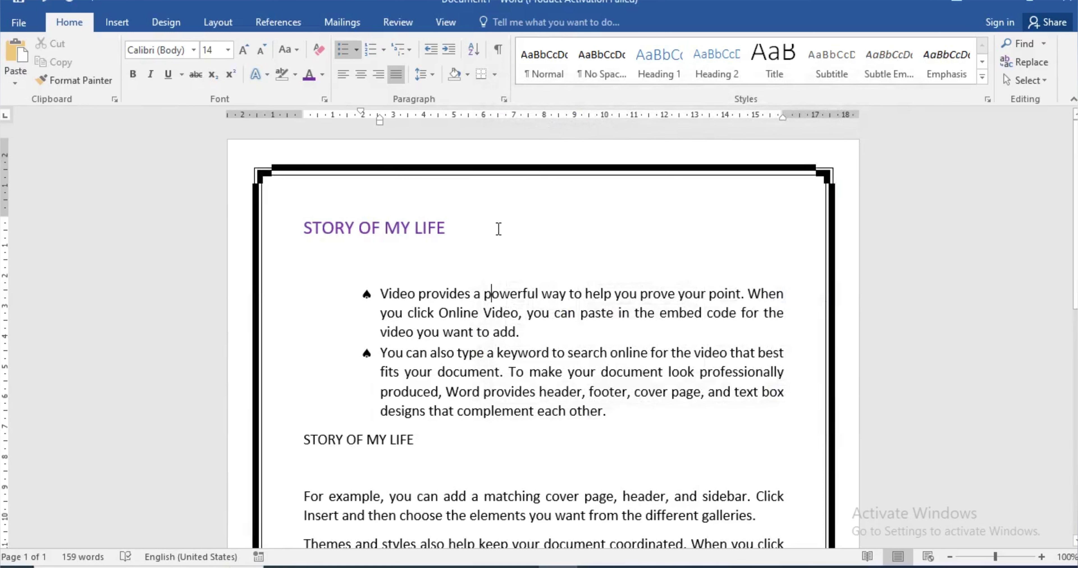
Step: Select the first spade-bulleted paragraph and give it a thick 3 pt 3-D box border
{"action": "left_click_drag", "start_coordinate": [519, 332], "coordinate": [380, 293]}
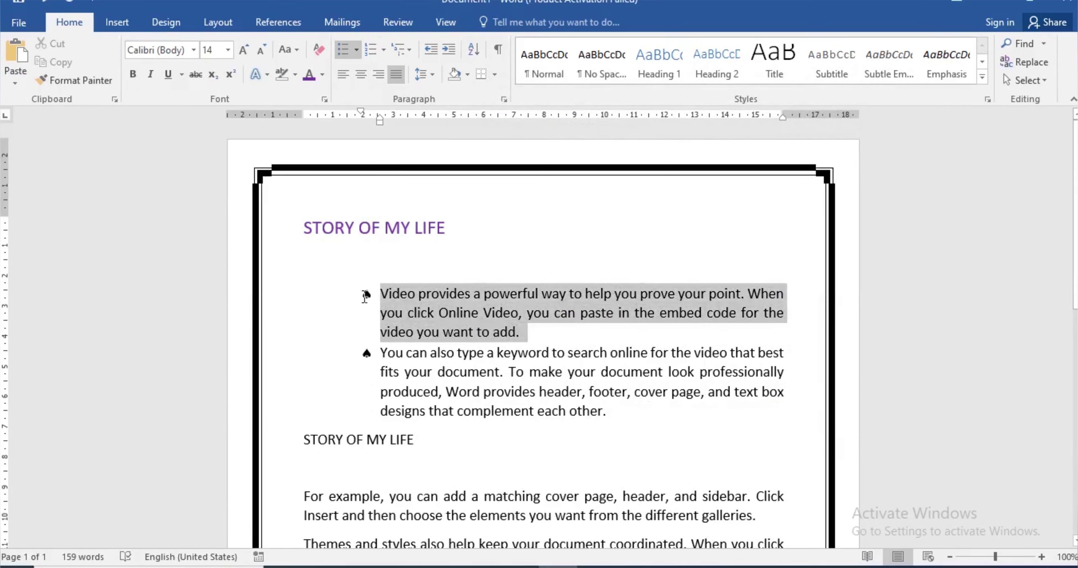
{"action": "left_click", "coordinate": [494, 76]}
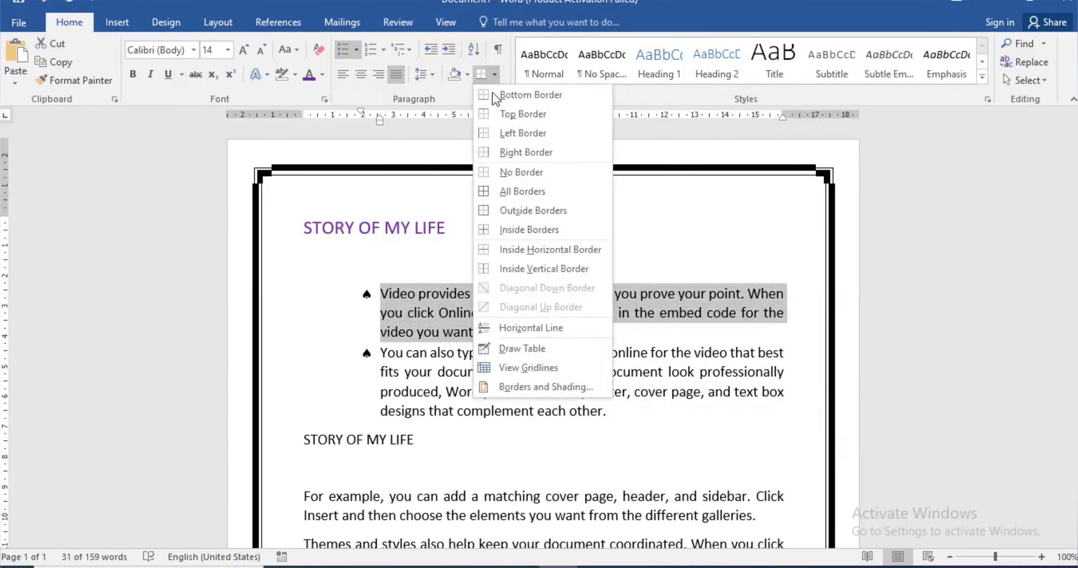
{"action": "left_click", "coordinate": [552, 384]}
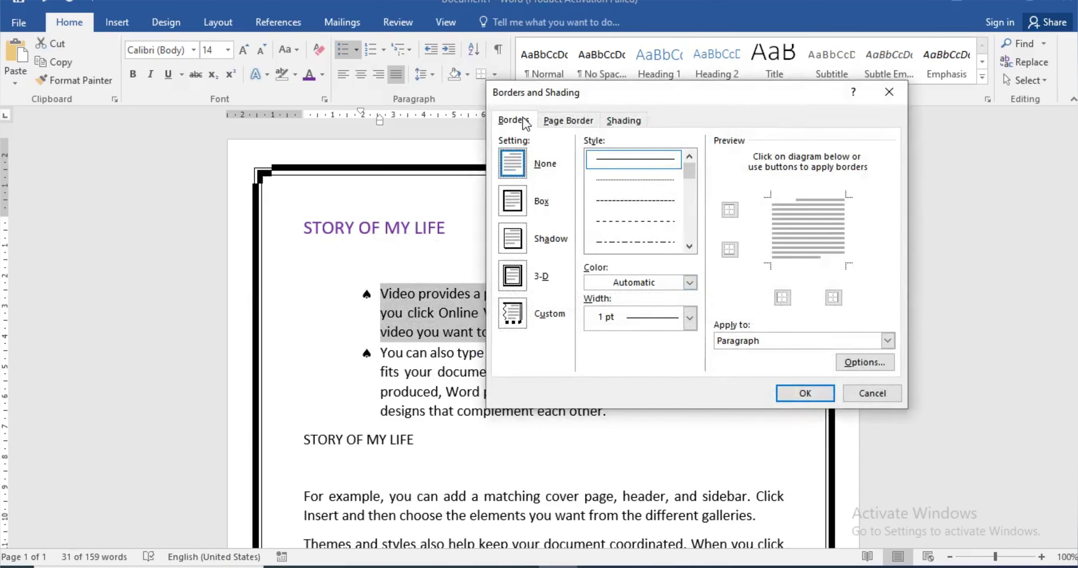
{"action": "left_click", "coordinate": [508, 280]}
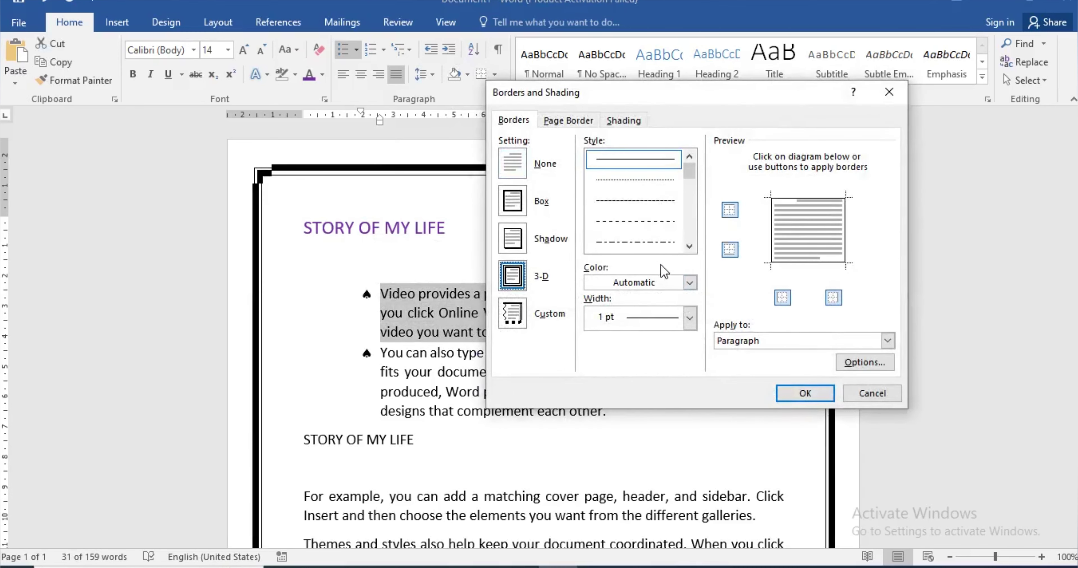
{"action": "left_click", "coordinate": [687, 247]}
{"action": "left_click", "coordinate": [687, 247]}
{"action": "left_click", "coordinate": [669, 242]}
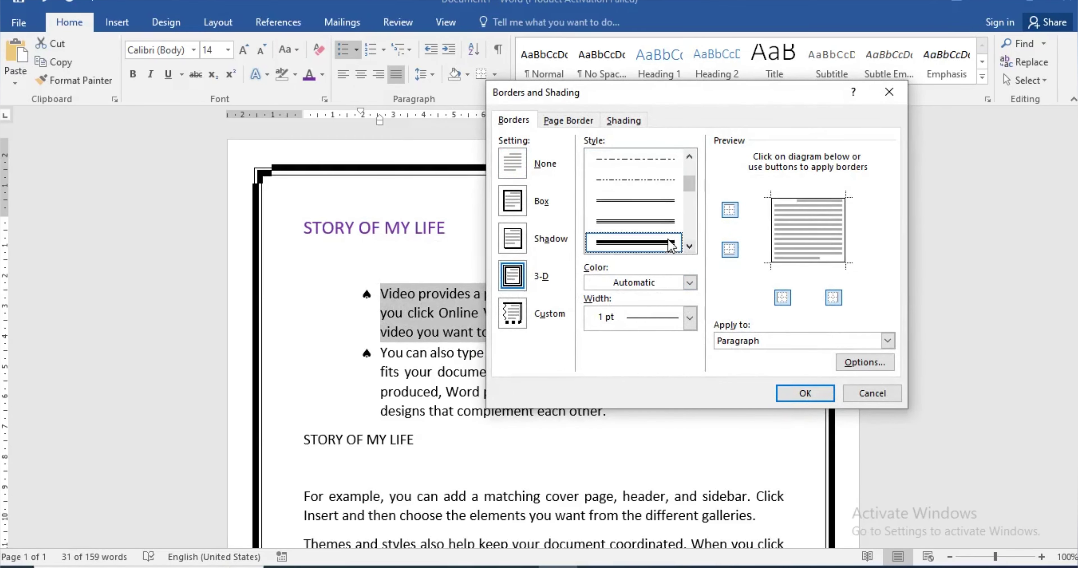
{"action": "left_click", "coordinate": [806, 393]}
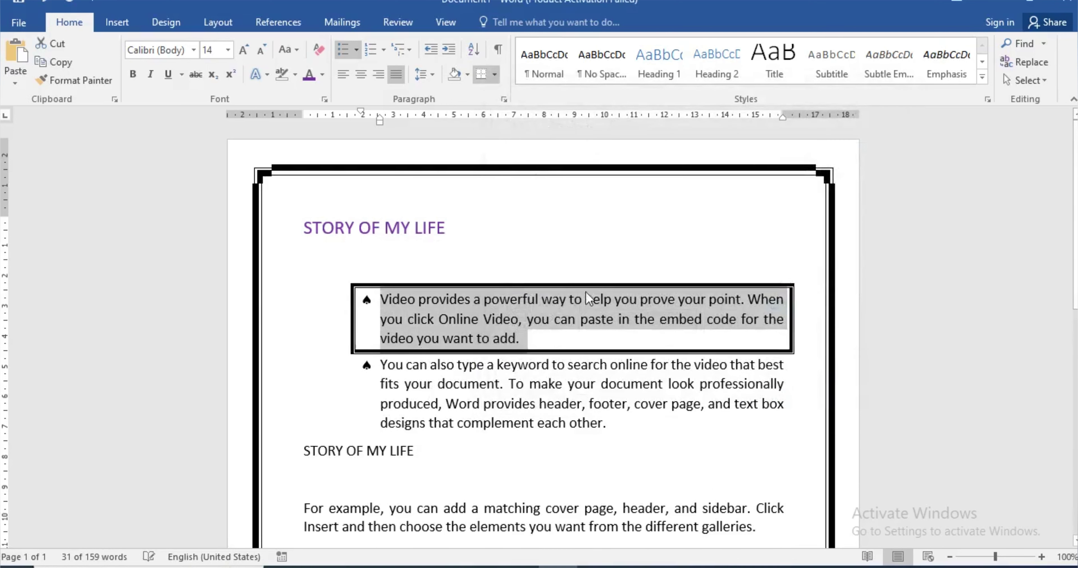
{"action": "left_click", "coordinate": [496, 77]}
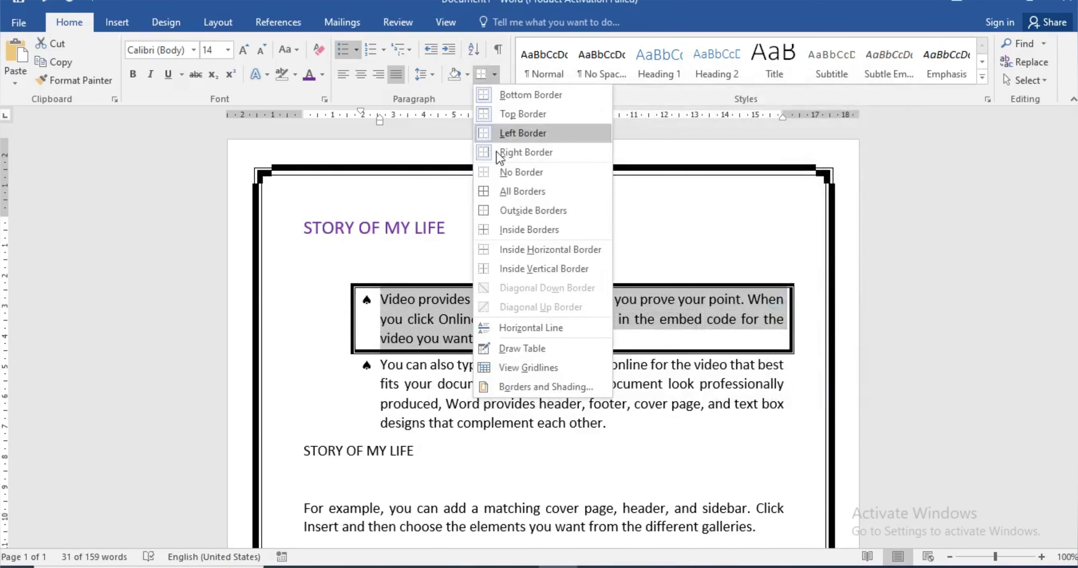
Step: Apply green paragraph shading to the boxed first bullet, then undo it so the paragraph is plain
{"action": "left_click", "coordinate": [565, 385]}
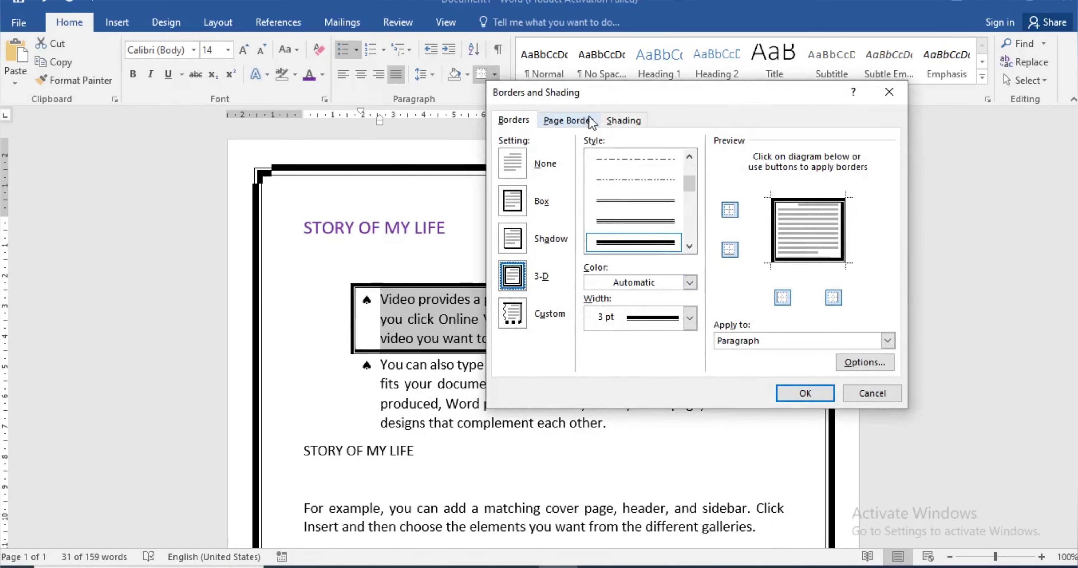
{"action": "left_click", "coordinate": [615, 121]}
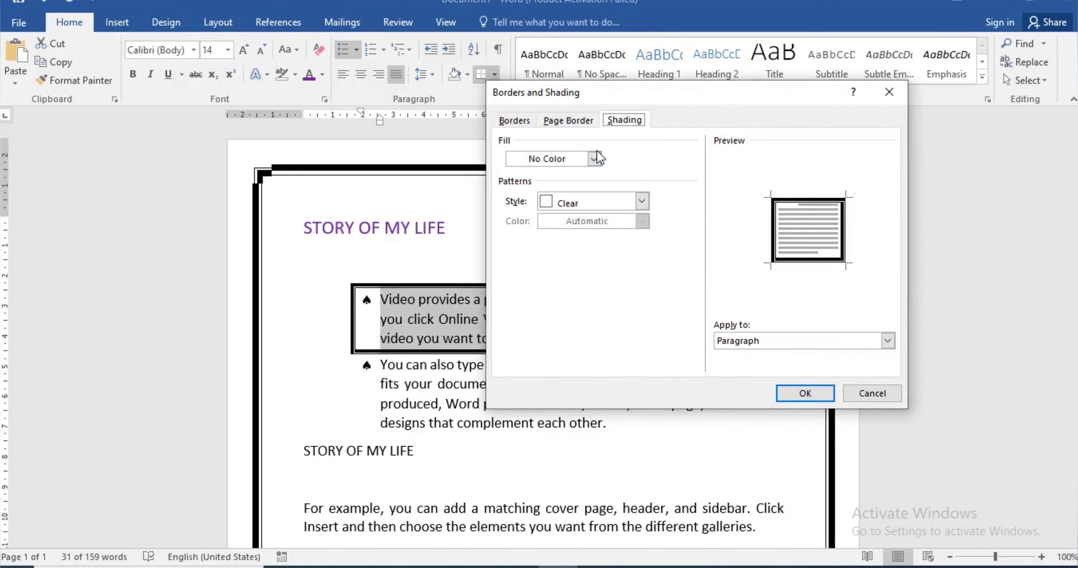
{"action": "left_click", "coordinate": [594, 159]}
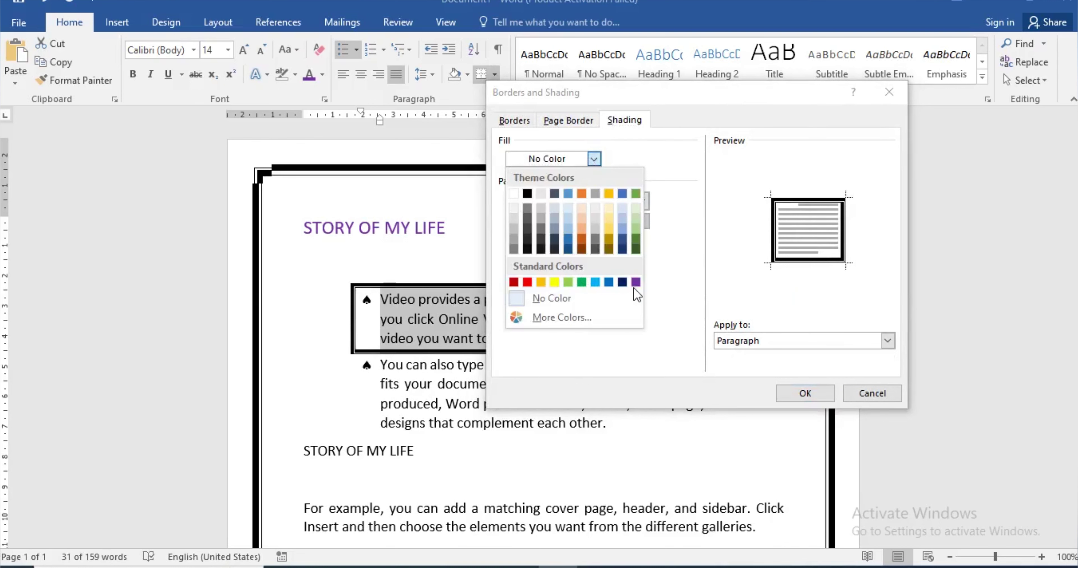
{"action": "left_click", "coordinate": [634, 241]}
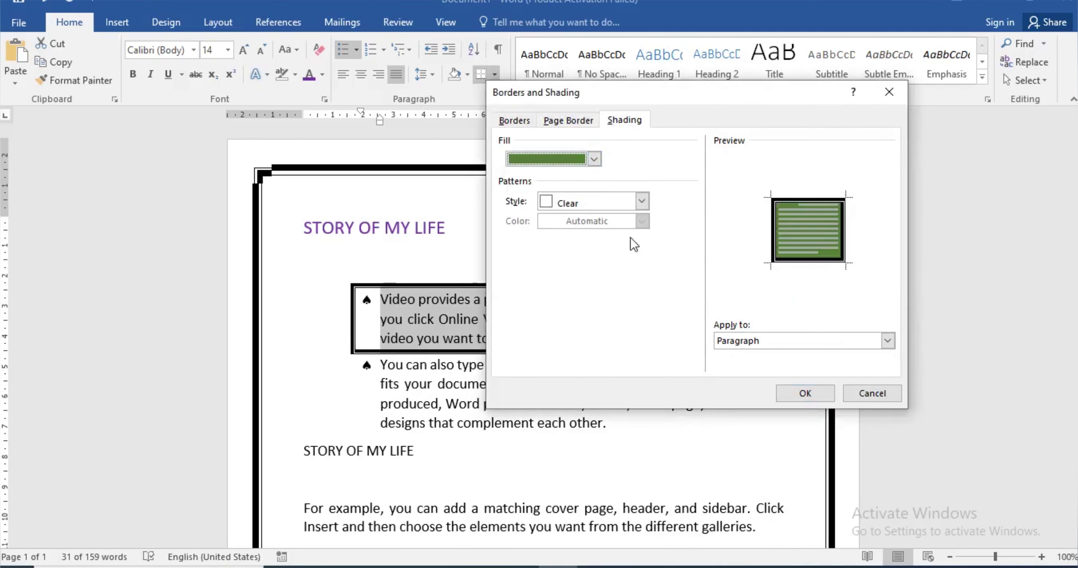
{"action": "left_click", "coordinate": [818, 395]}
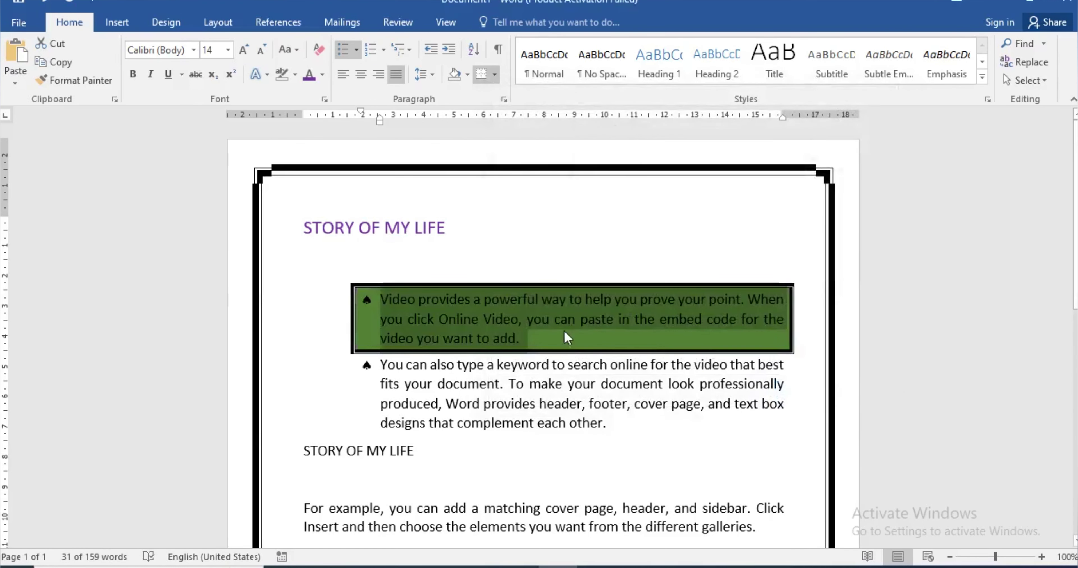
{"action": "left_click", "coordinate": [568, 339]}
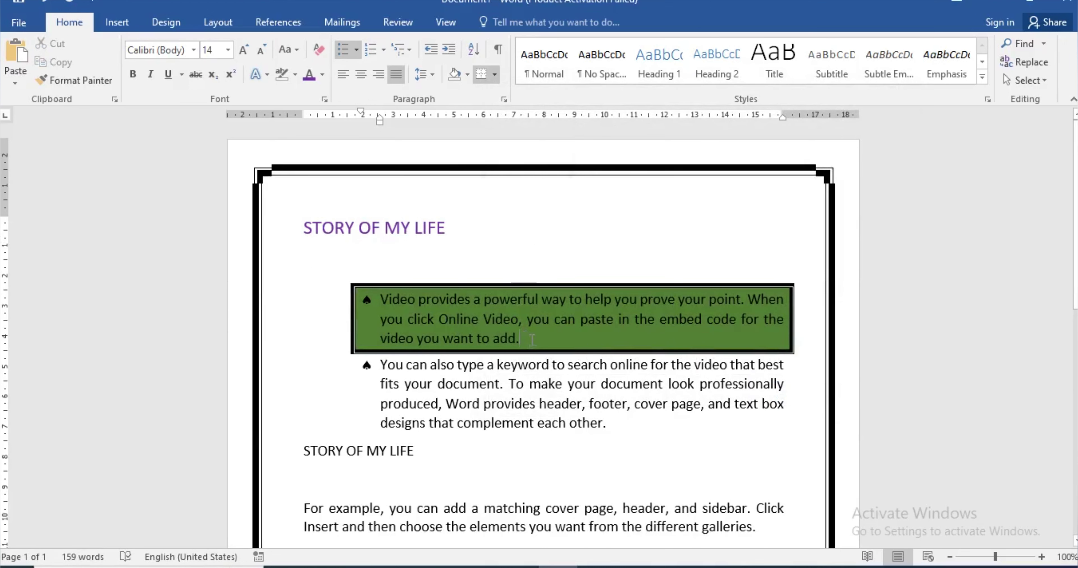
{"action": "key", "text": "ctrl+z"}
{"action": "left_click", "coordinate": [672, 392]}
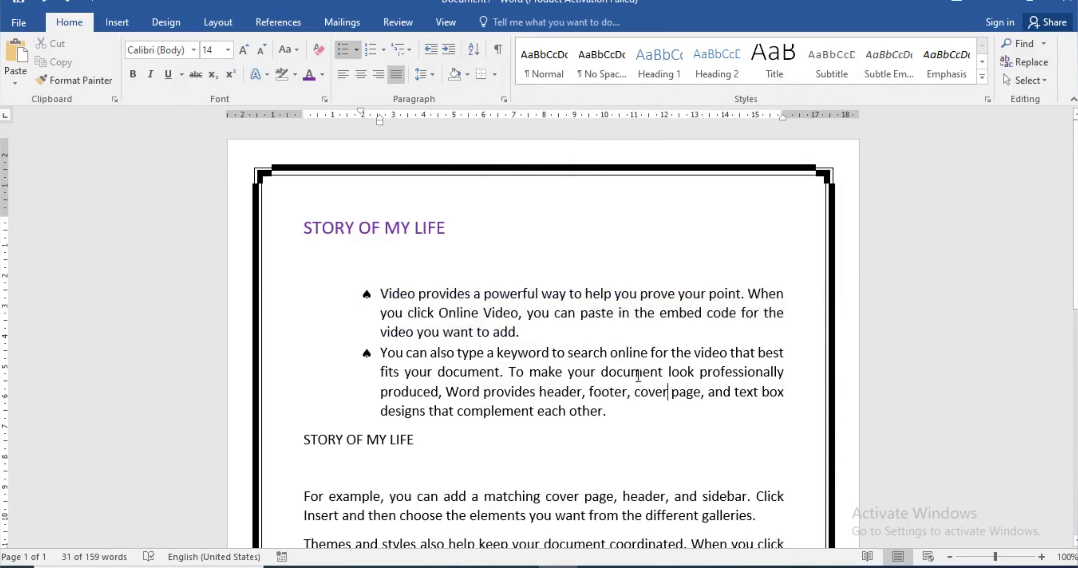
{"action": "triple_click", "coordinate": [523, 325]}
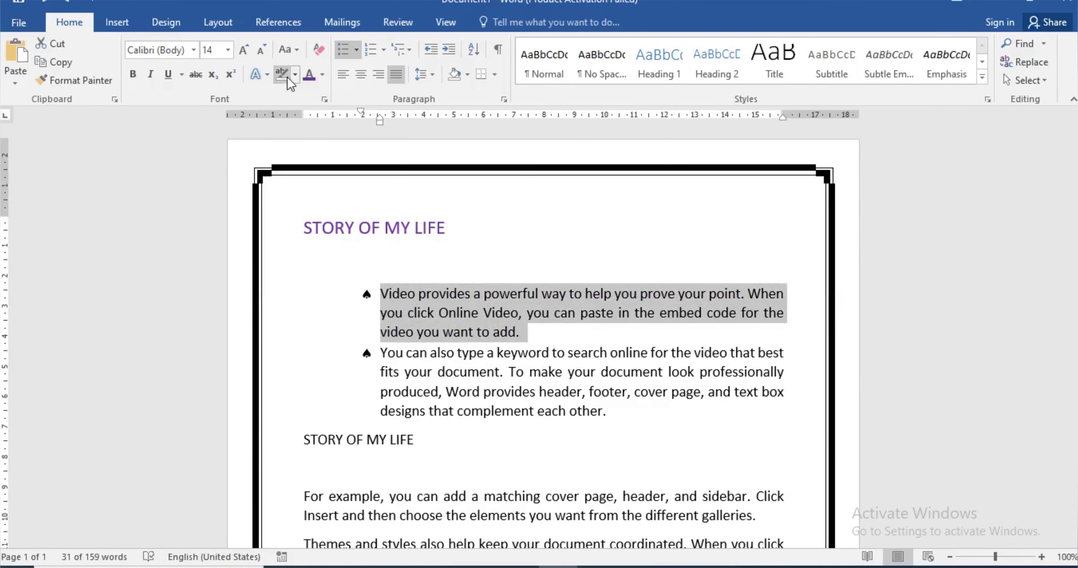
{"action": "left_click", "coordinate": [468, 75]}
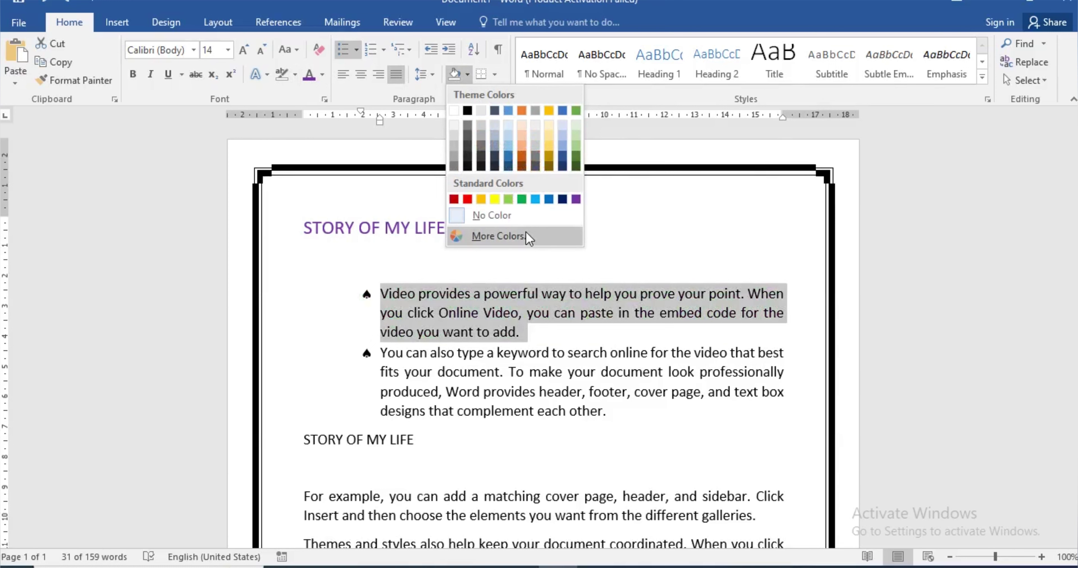
{"action": "key", "text": "Escape"}
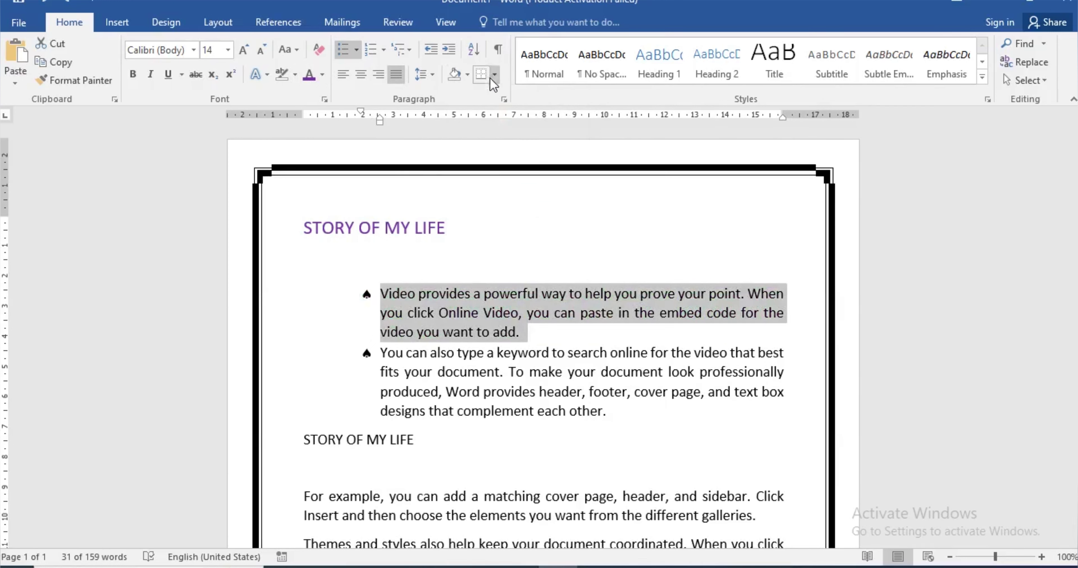
{"action": "scroll", "coordinate": [498, 174], "scroll_direction": "down", "scroll_amount": 5}
Step: Type four names on separate lines below the last paragraph
{"action": "scroll", "coordinate": [502, 173], "scroll_direction": "down", "scroll_amount": 3}
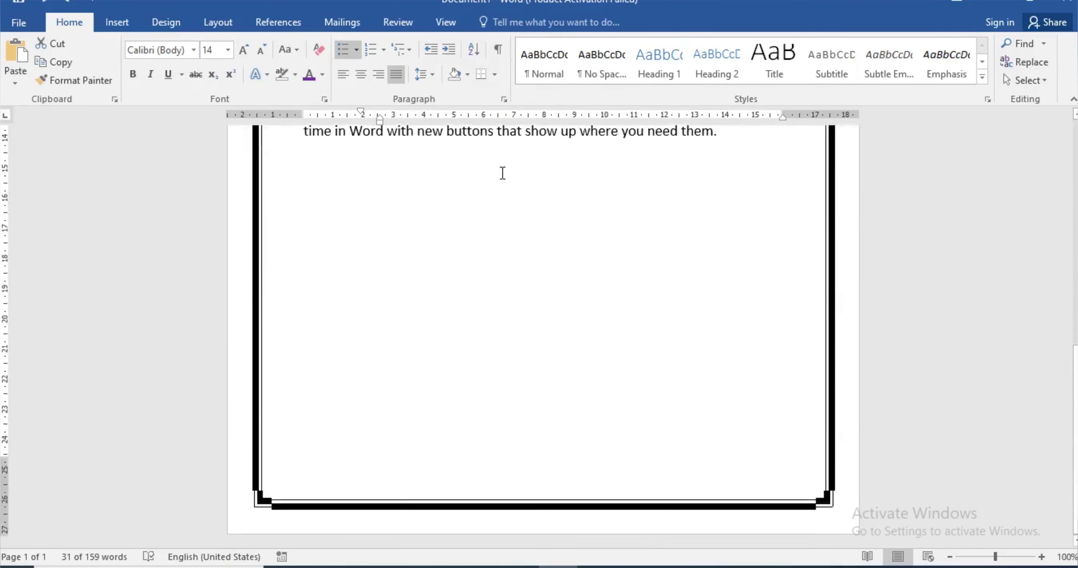
{"action": "scroll", "coordinate": [502, 174], "scroll_direction": "up", "scroll_amount": 7}
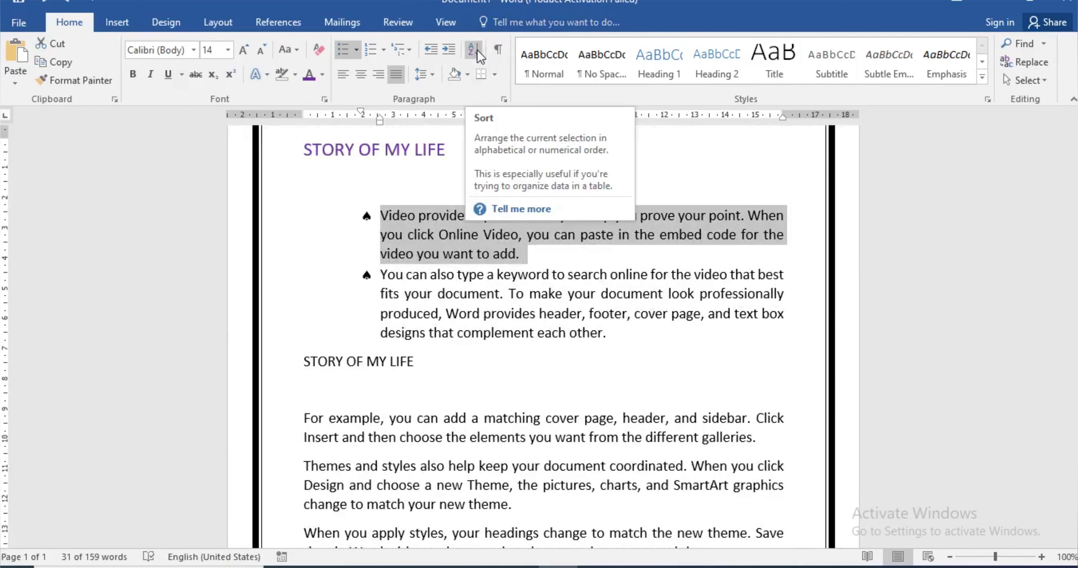
{"action": "scroll", "coordinate": [446, 280], "scroll_direction": "down", "scroll_amount": 7}
{"action": "left_click", "coordinate": [346, 207]}
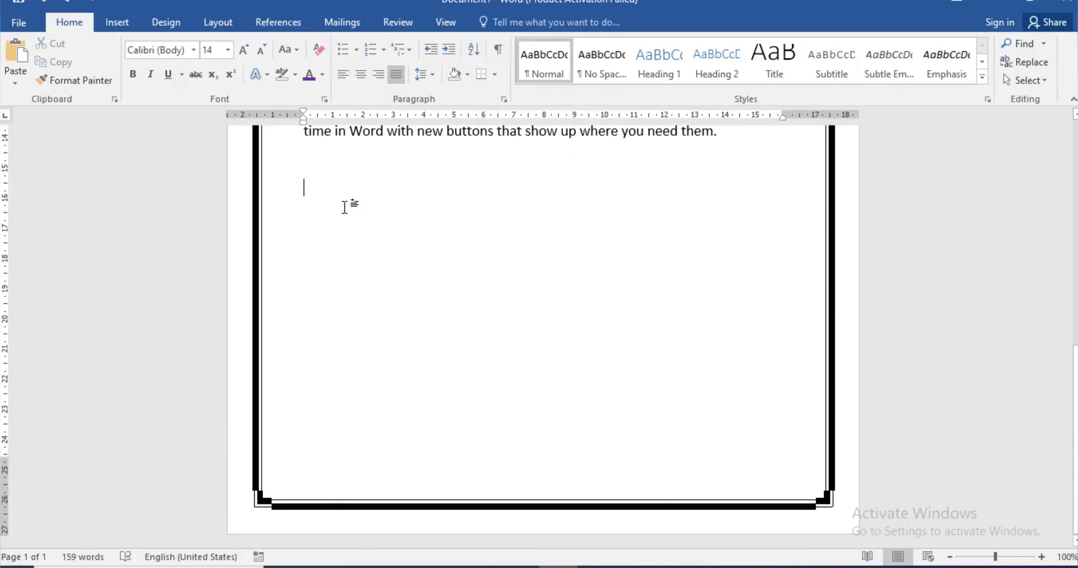
{"action": "type", "text": "PRIYA"}
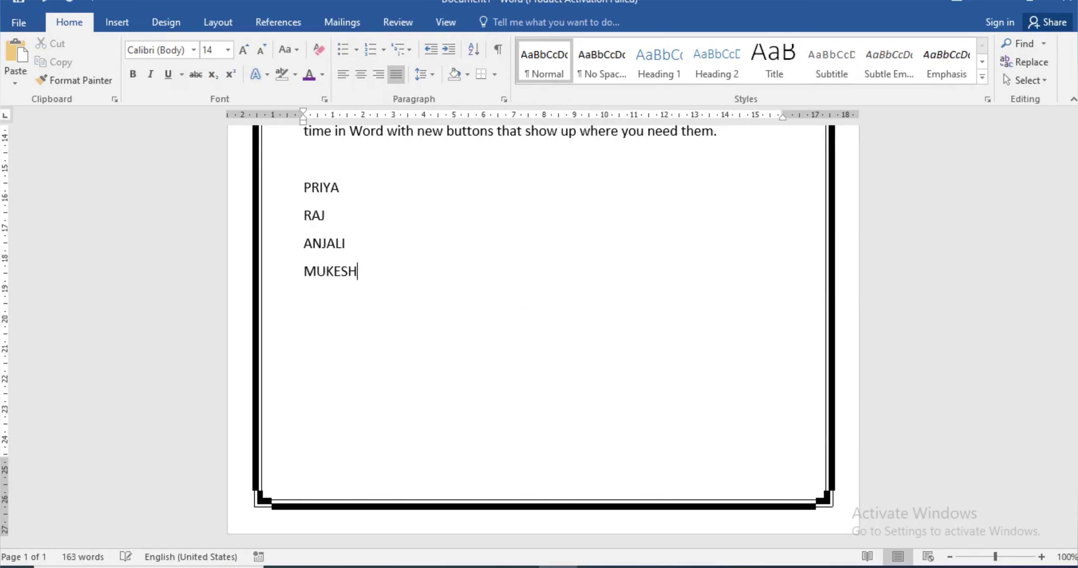
Step: Sort the four names alphabetically in ascending order by paragraph text
{"action": "mouse_move", "coordinate": [367, 276]}
{"action": "left_mouse_down"}
{"action": "mouse_move", "coordinate": [310, 230]}
{"action": "mouse_move", "coordinate": [293, 197]}
{"action": "left_mouse_up"}
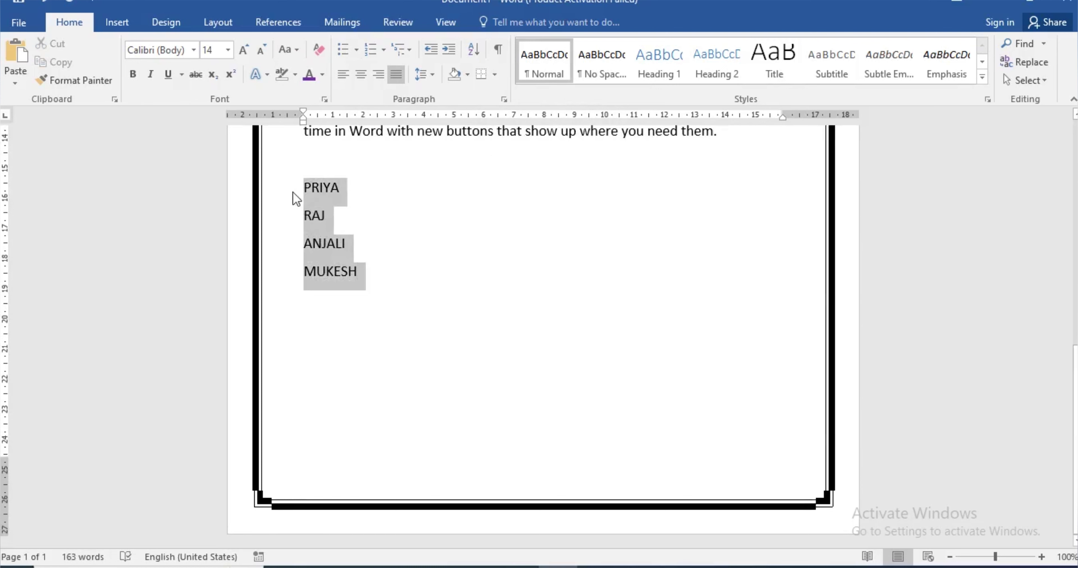
{"action": "left_click", "coordinate": [482, 51]}
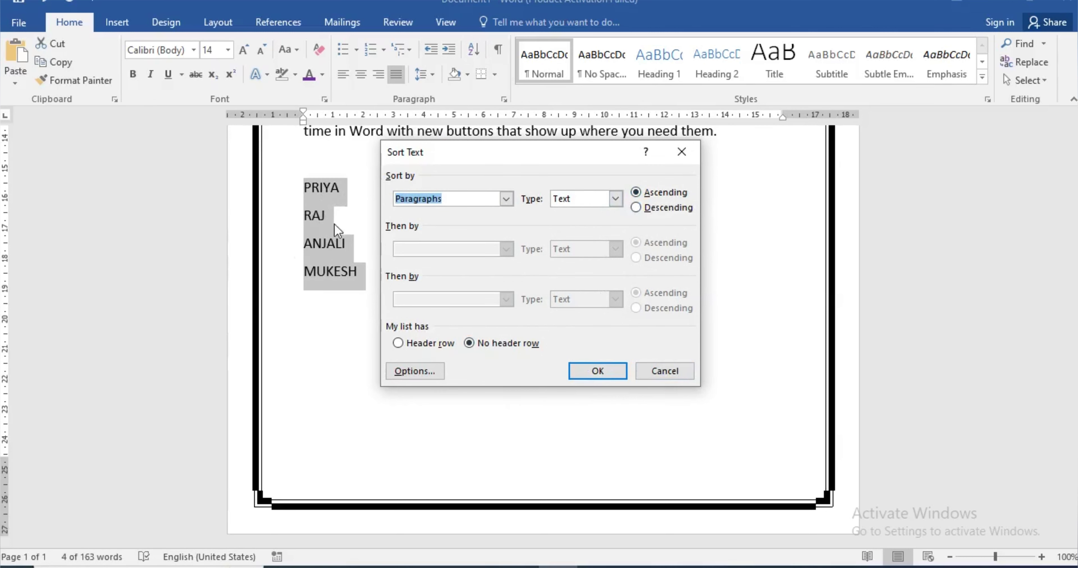
{"action": "left_click", "coordinate": [617, 375]}
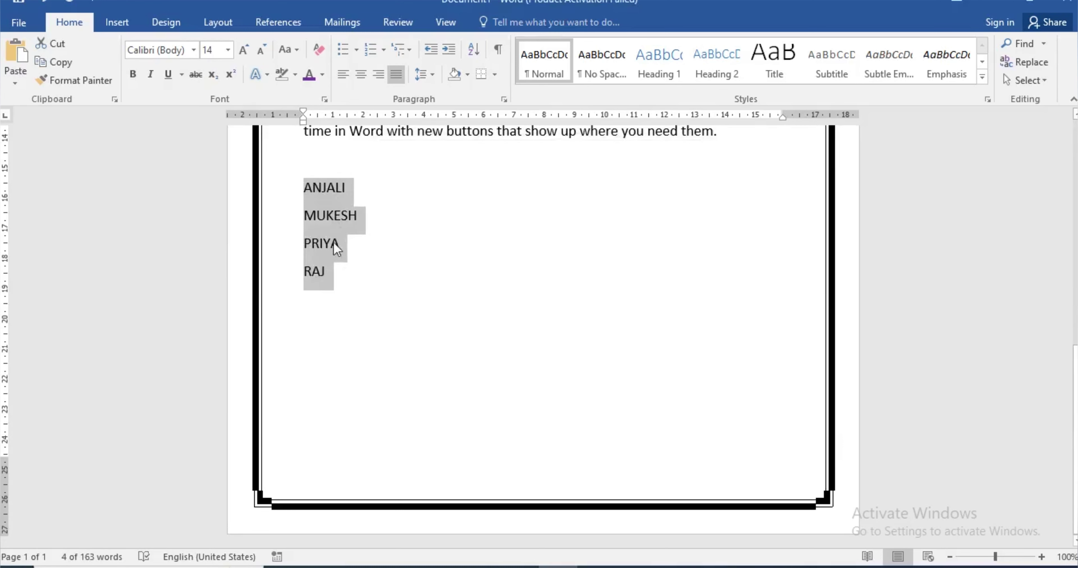
{"action": "left_click", "coordinate": [420, 274]}
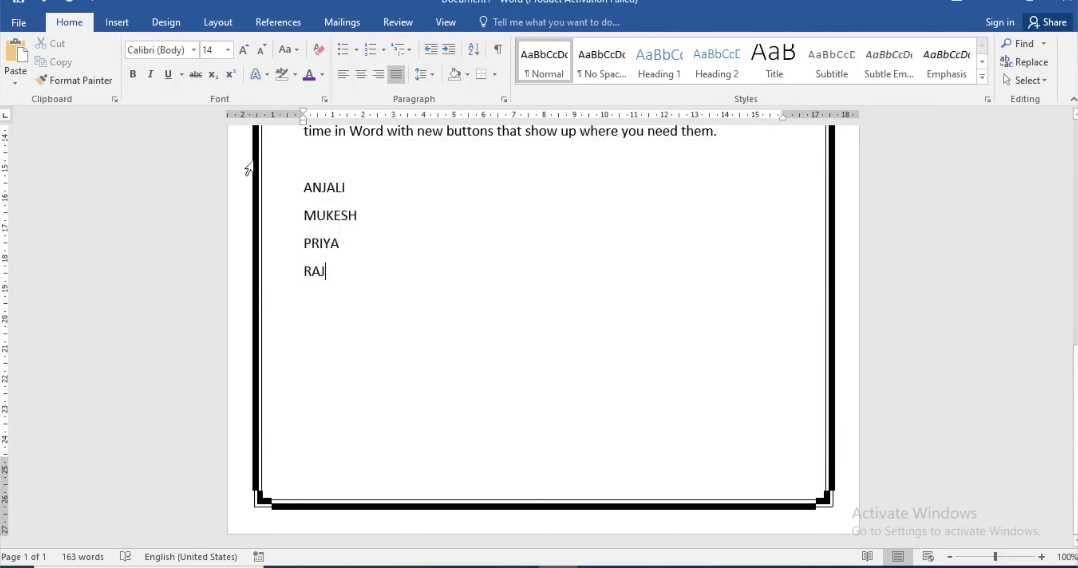
{"action": "scroll", "coordinate": [472, 216], "scroll_direction": "up", "scroll_amount": 5}
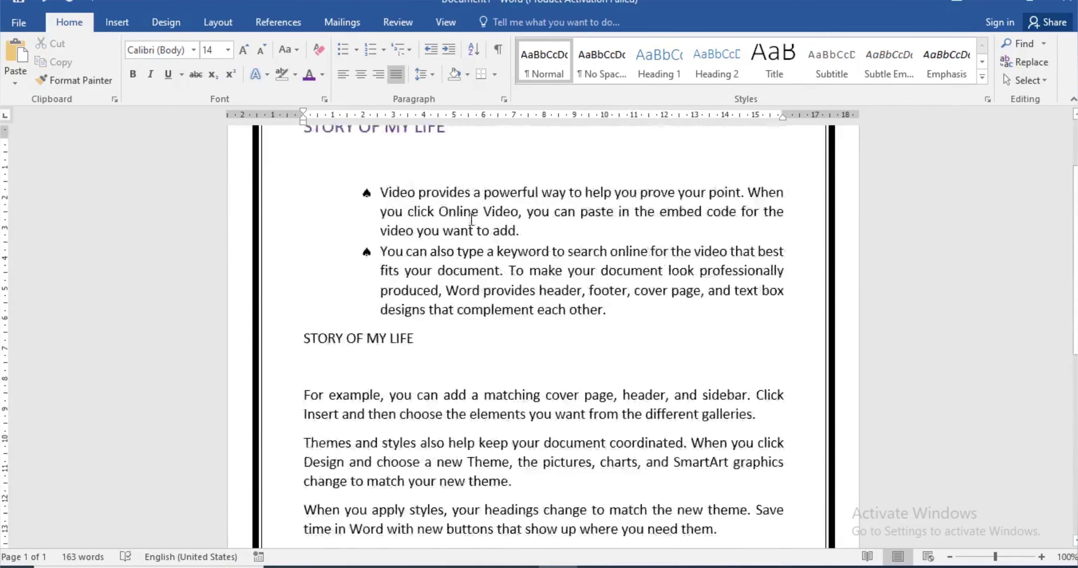
{"action": "scroll", "coordinate": [471, 218], "scroll_direction": "up", "scroll_amount": 2}
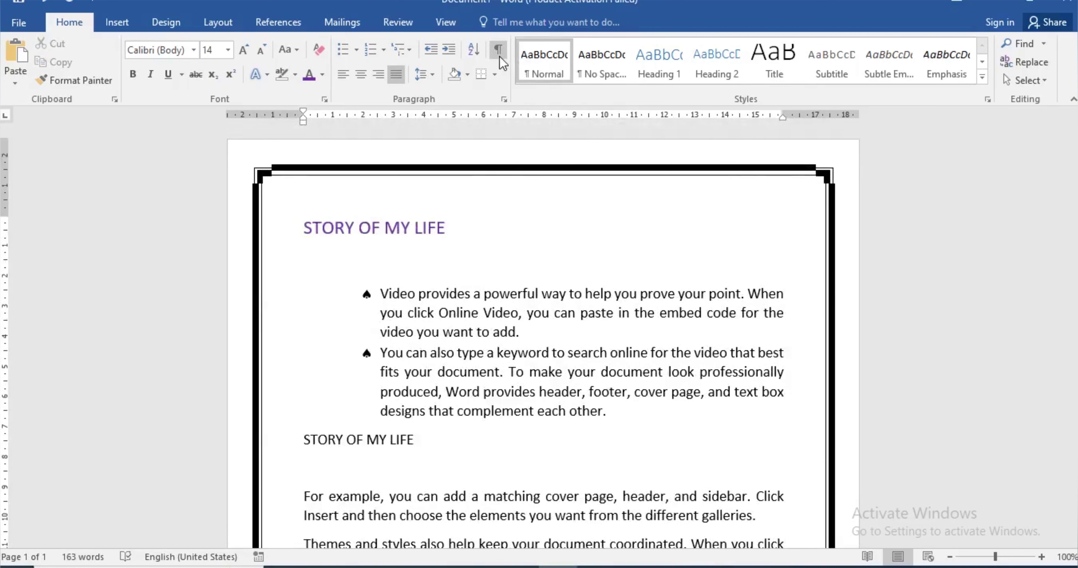
{"action": "left_click", "coordinate": [498, 44]}
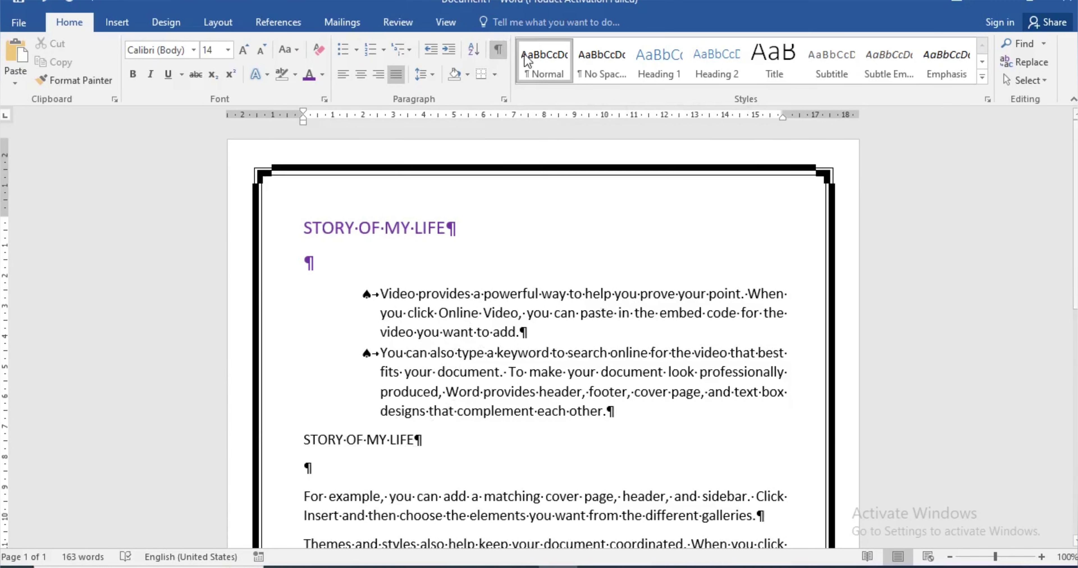
{"action": "left_click", "coordinate": [498, 49]}
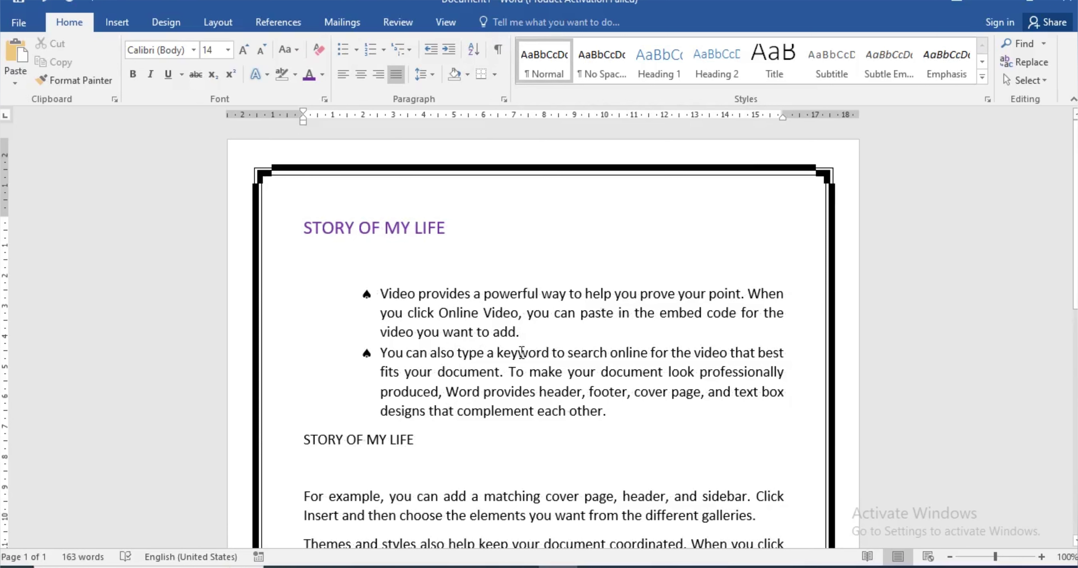
Step: Format the first bullet paragraph as hidden text in the Font dialog
{"action": "left_click_drag", "start_coordinate": [538, 331], "coordinate": [383, 292]}
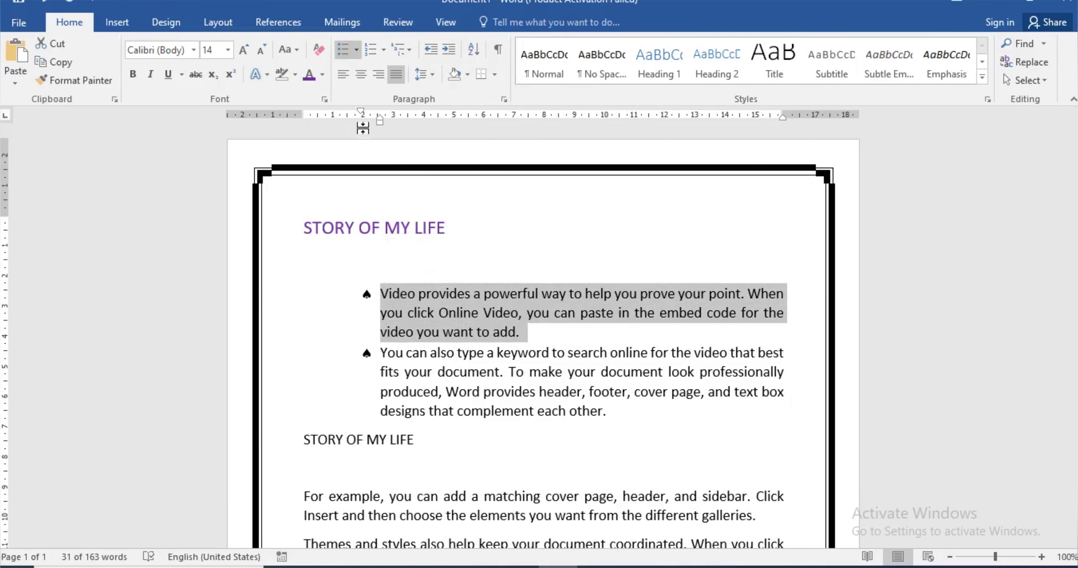
{"action": "key", "text": "ctrl+d"}
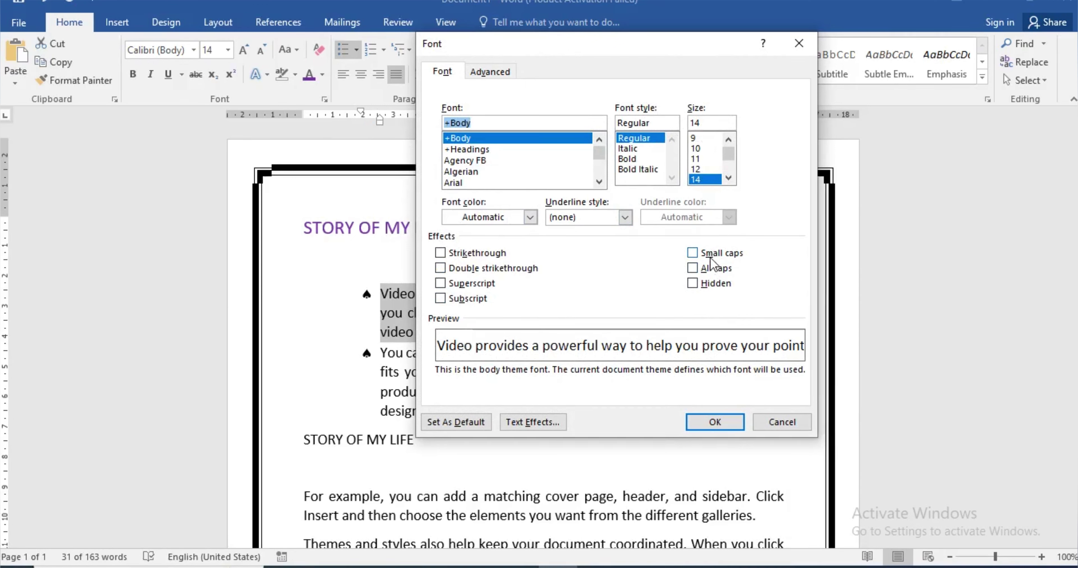
{"action": "left_click", "coordinate": [701, 286]}
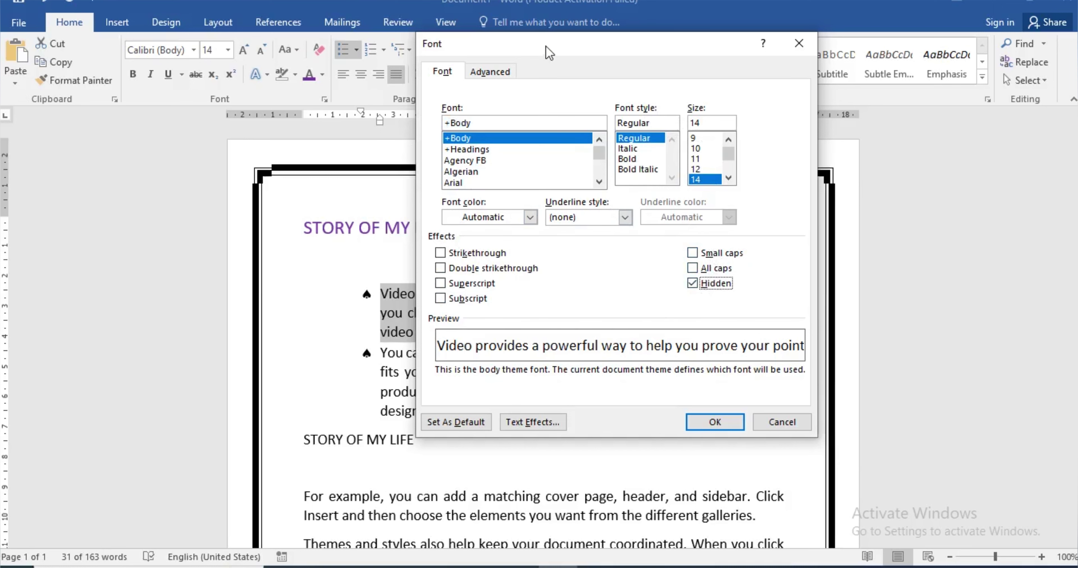
{"action": "left_click_drag", "start_coordinate": [546, 47], "coordinate": [627, 68]}
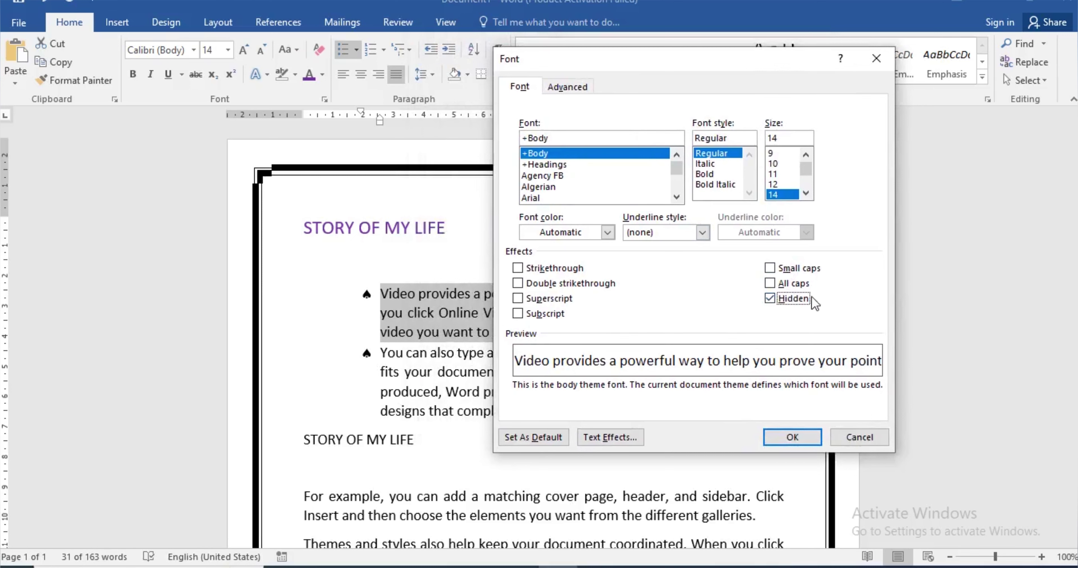
{"action": "left_click", "coordinate": [793, 438]}
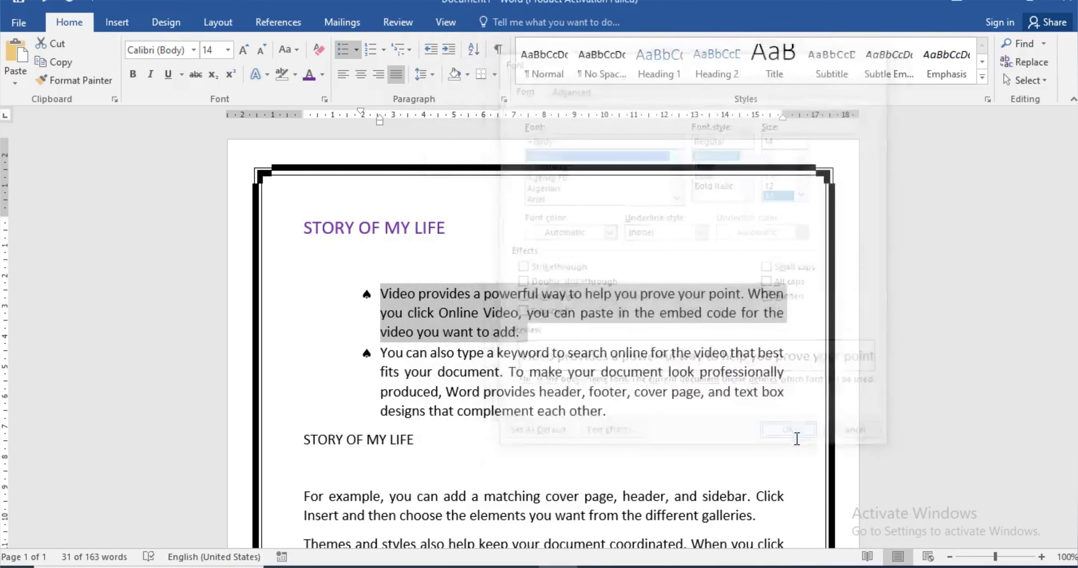
Step: Select the whole document and clear the Hidden font setting so all text reappears
{"action": "left_click", "coordinate": [544, 377]}
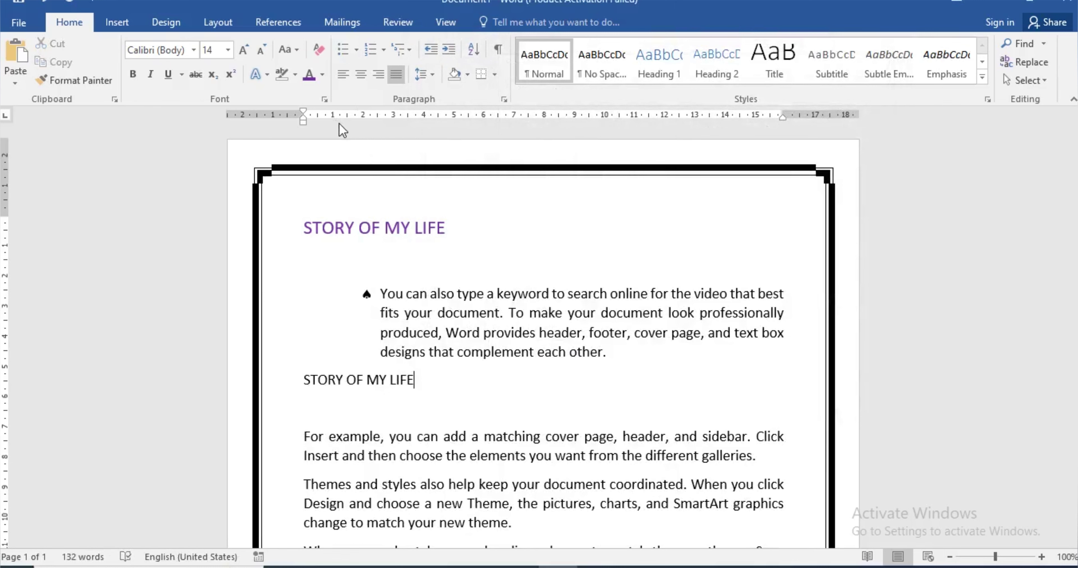
{"action": "key", "text": "ctrl+d"}
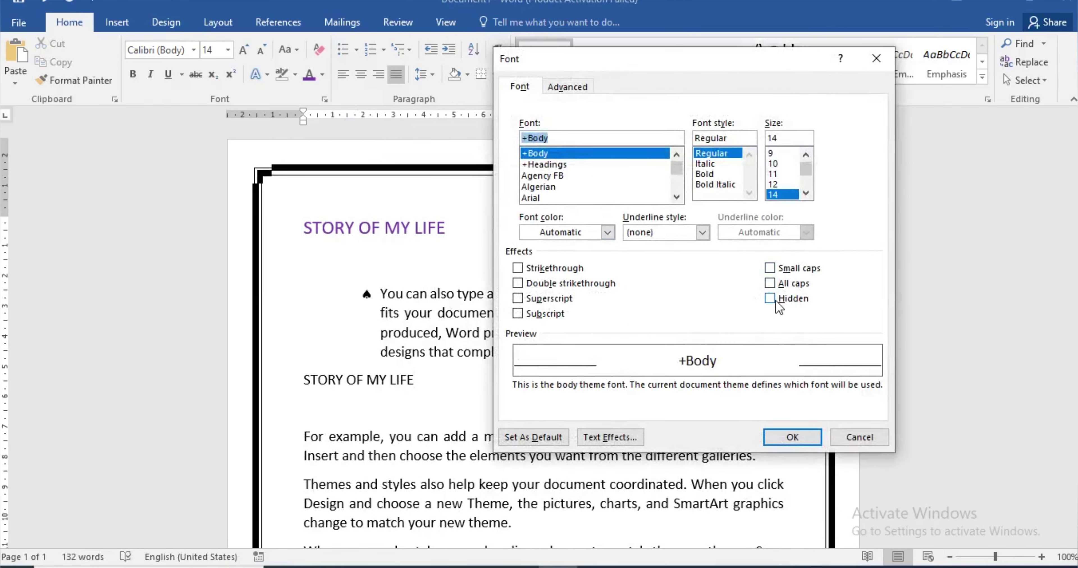
{"action": "left_click", "coordinate": [875, 439]}
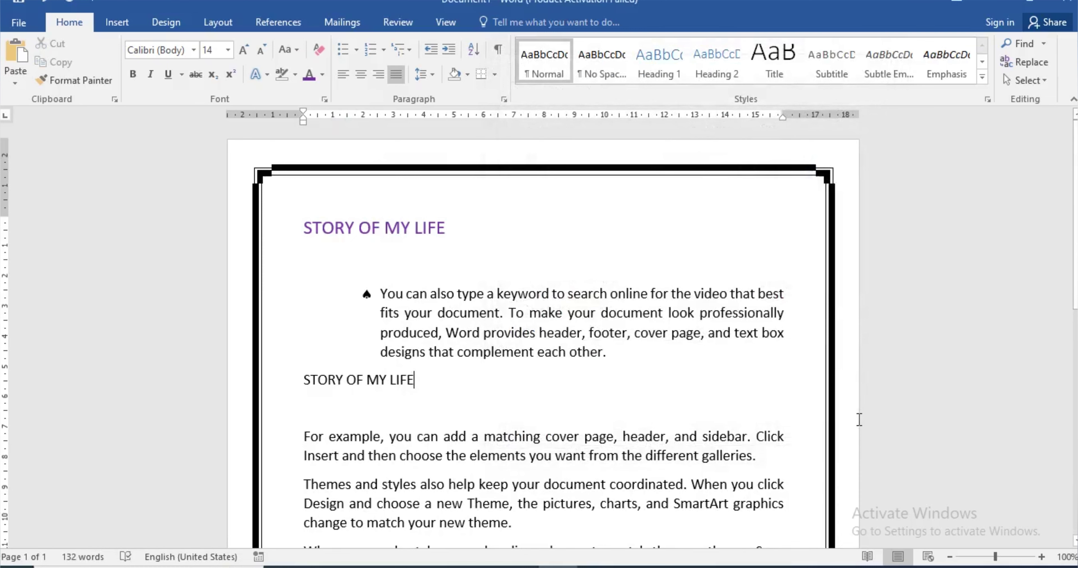
{"action": "key", "text": "ctrl+a"}
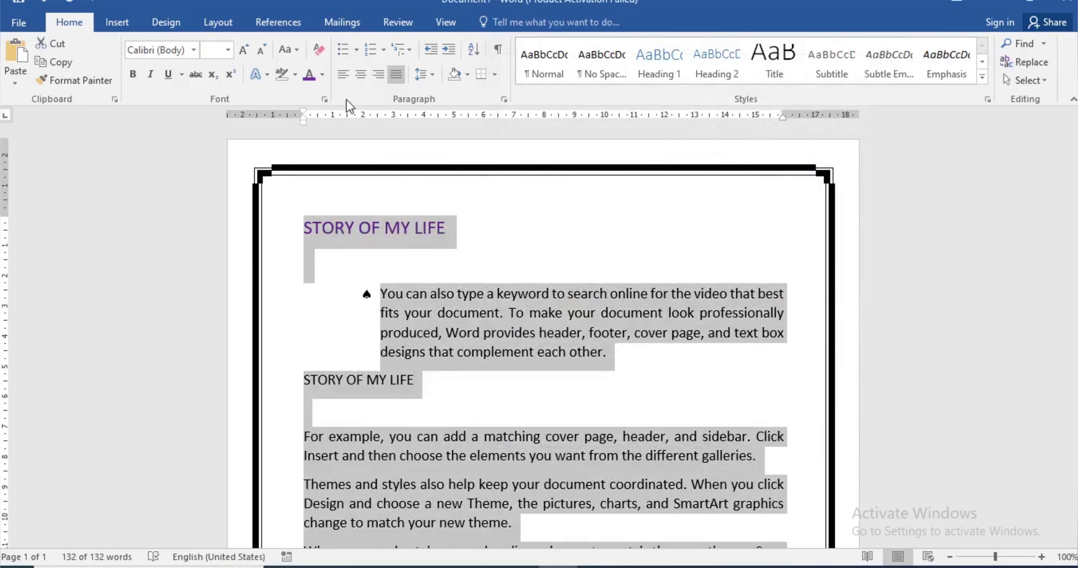
{"action": "left_click", "coordinate": [325, 100]}
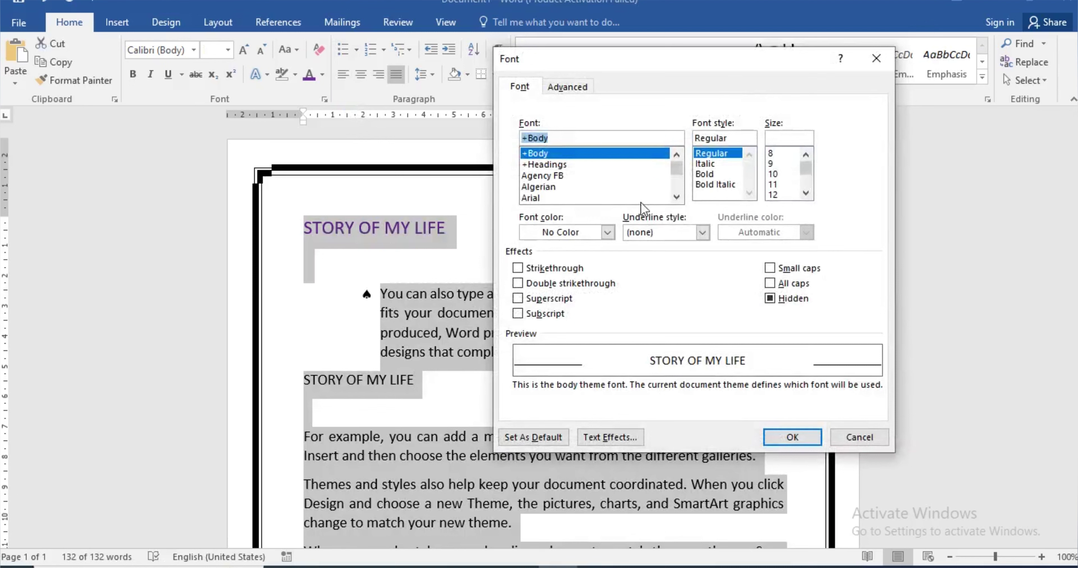
{"action": "left_click", "coordinate": [769, 299]}
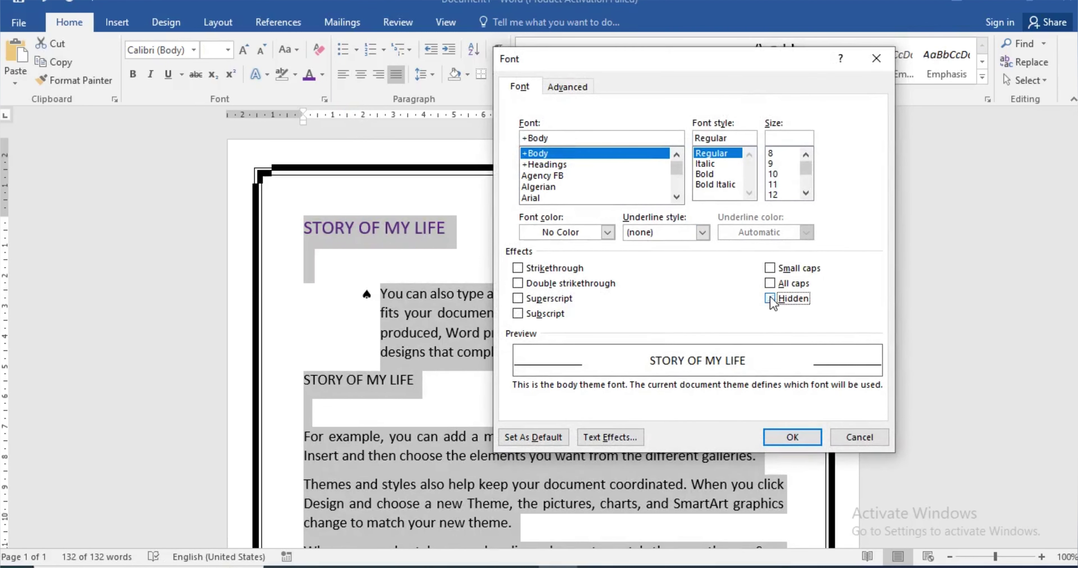
{"action": "left_click", "coordinate": [800, 437]}
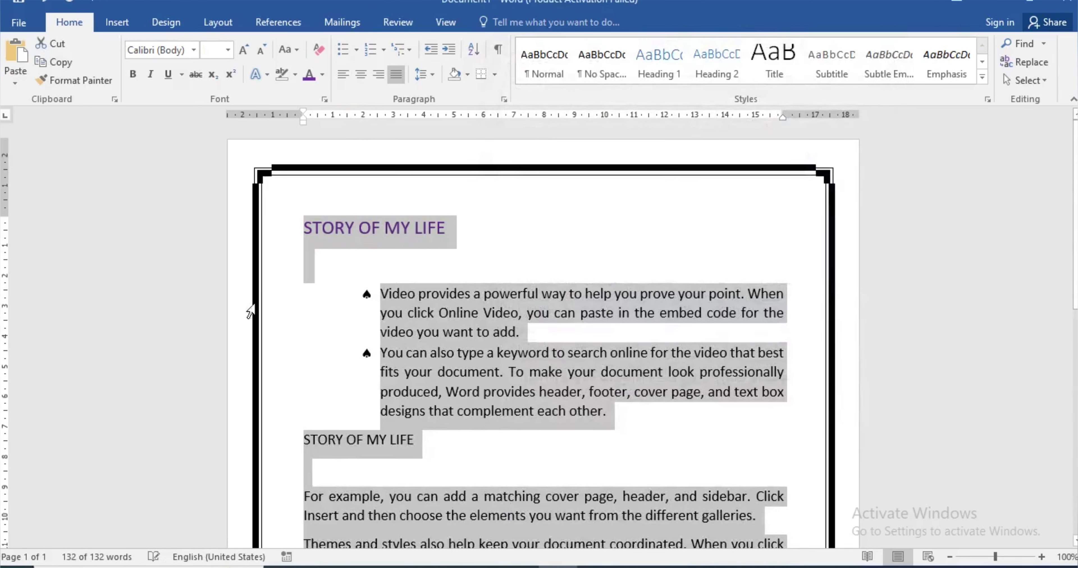
{"action": "left_click", "coordinate": [530, 333]}
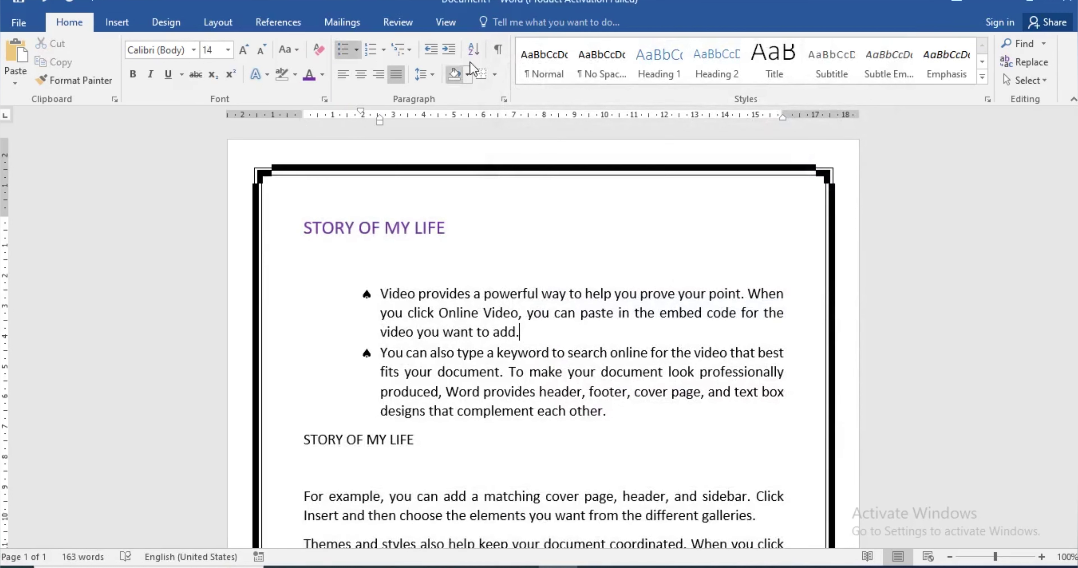
Step: Toggle formatting marks on and off twice to check the text
{"action": "left_click", "coordinate": [497, 51]}
{"action": "left_click", "coordinate": [497, 52]}
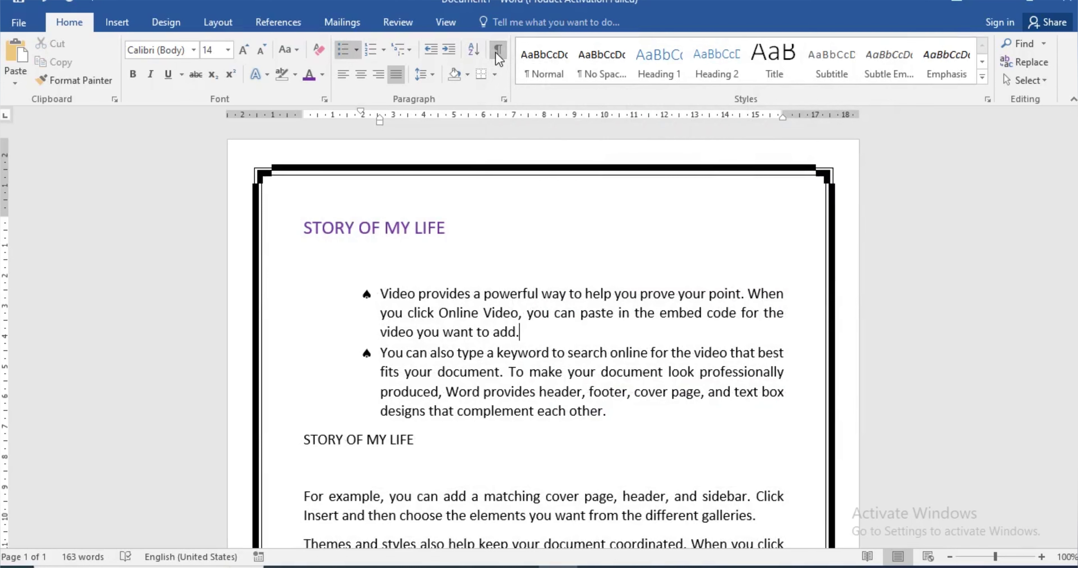
{"action": "left_click", "coordinate": [496, 51]}
{"action": "left_click", "coordinate": [496, 51]}
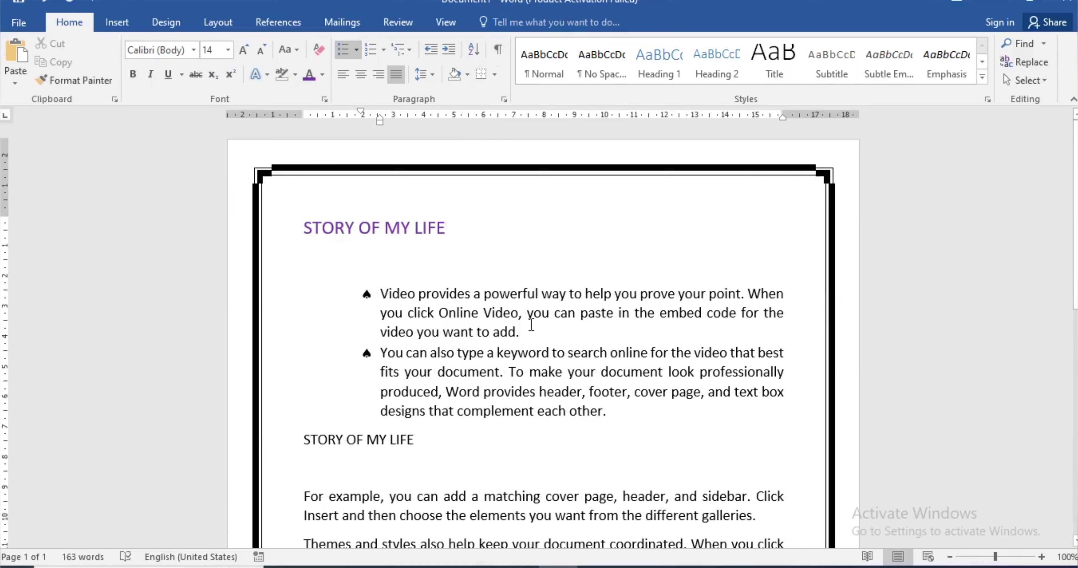
Step: From the empty line below the second STORY OF MY LIFE heading, choose Create a Style
{"action": "left_click_drag", "start_coordinate": [531, 325], "coordinate": [310, 263]}
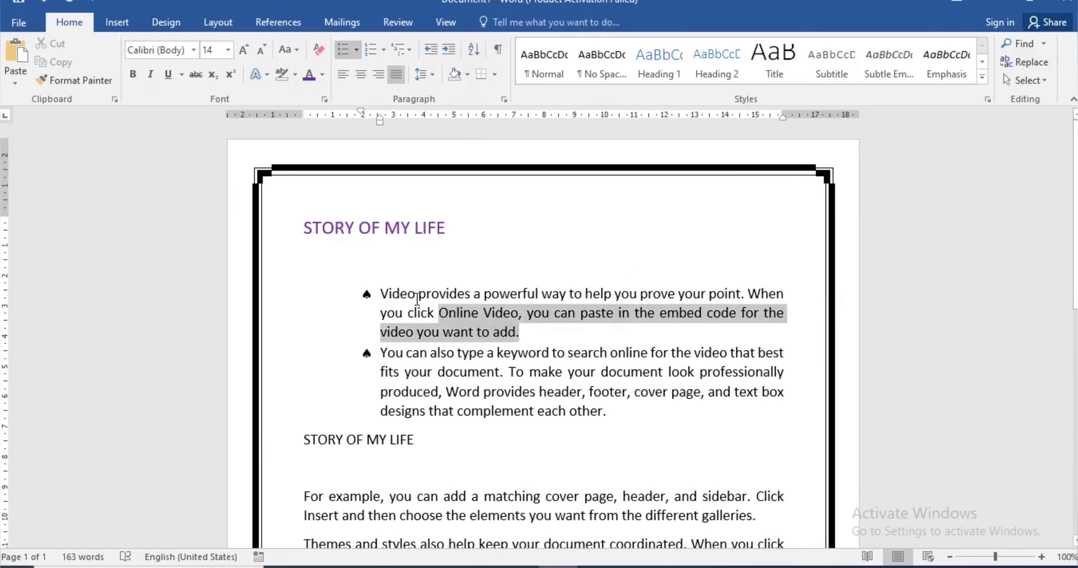
{"action": "left_click", "coordinate": [982, 79]}
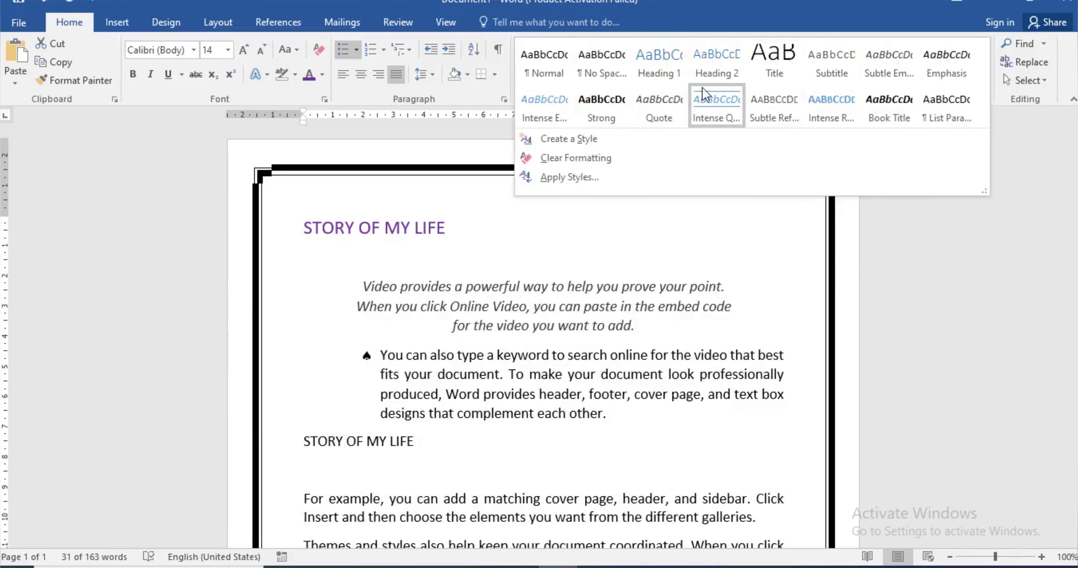
{"action": "left_click", "coordinate": [657, 348]}
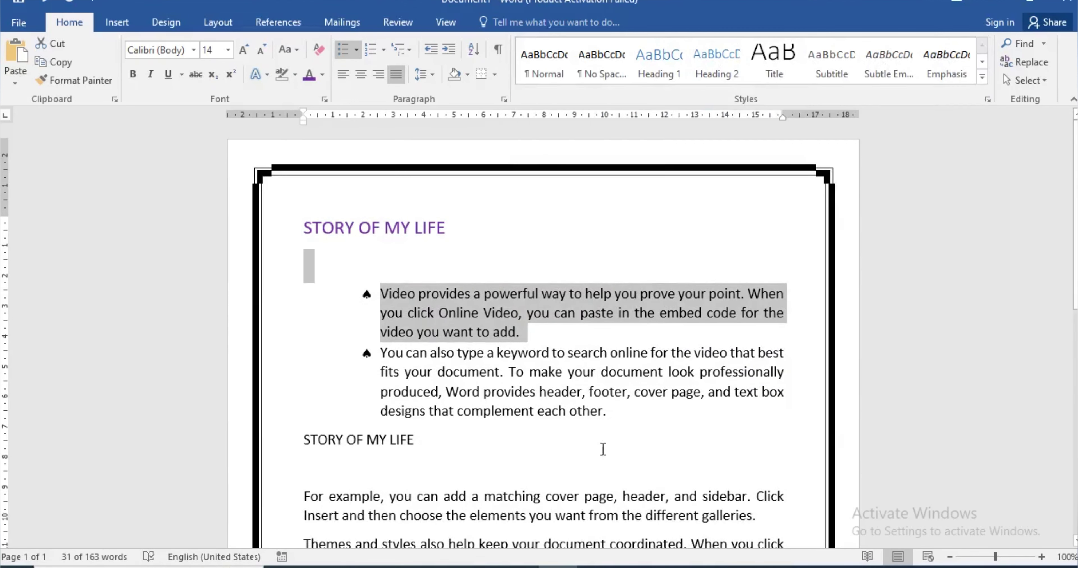
{"action": "left_click", "coordinate": [590, 455]}
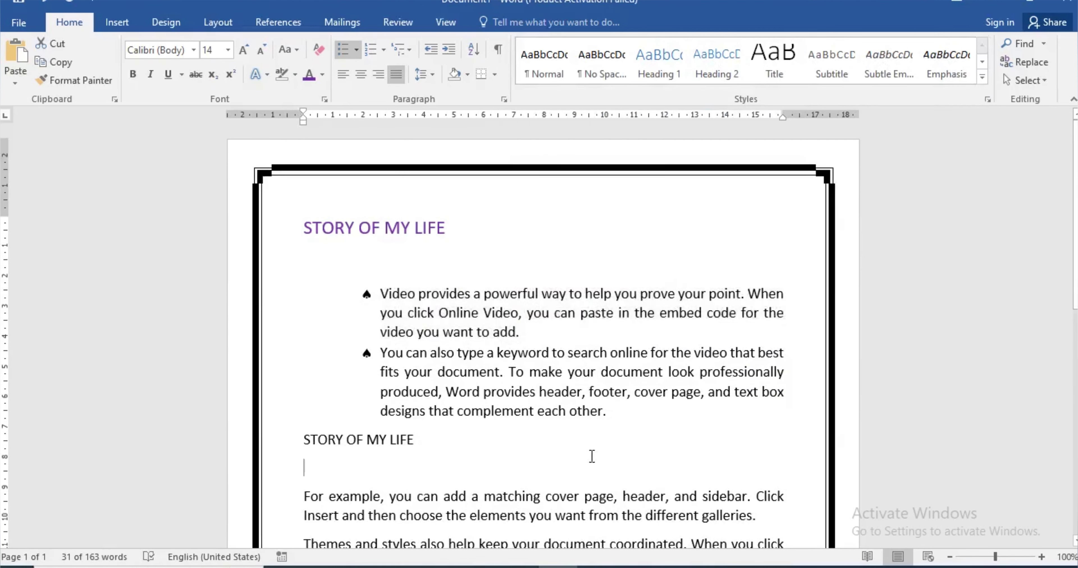
{"action": "left_click", "coordinate": [982, 76]}
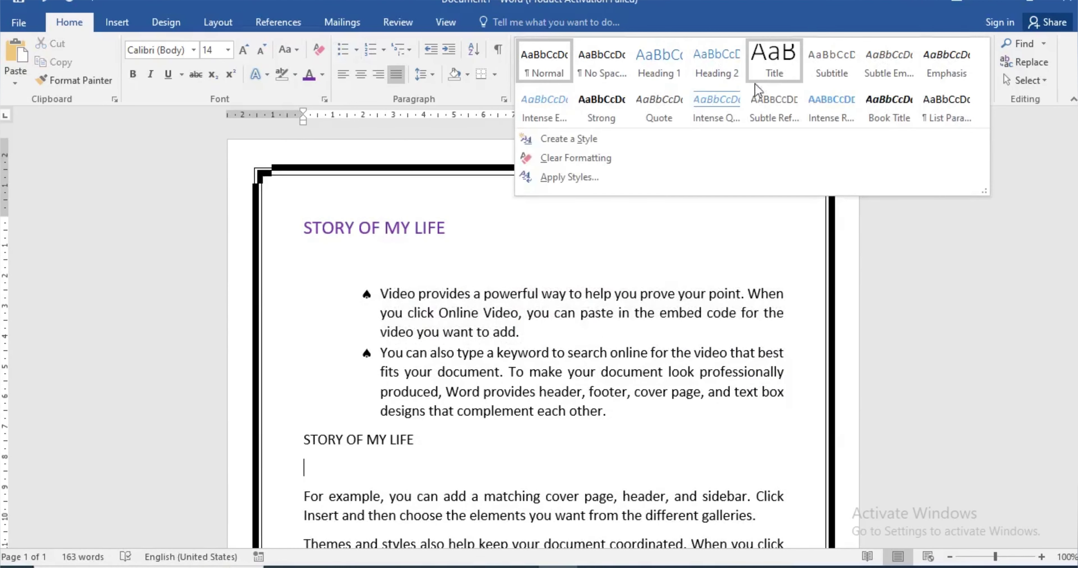
{"action": "left_click", "coordinate": [630, 143]}
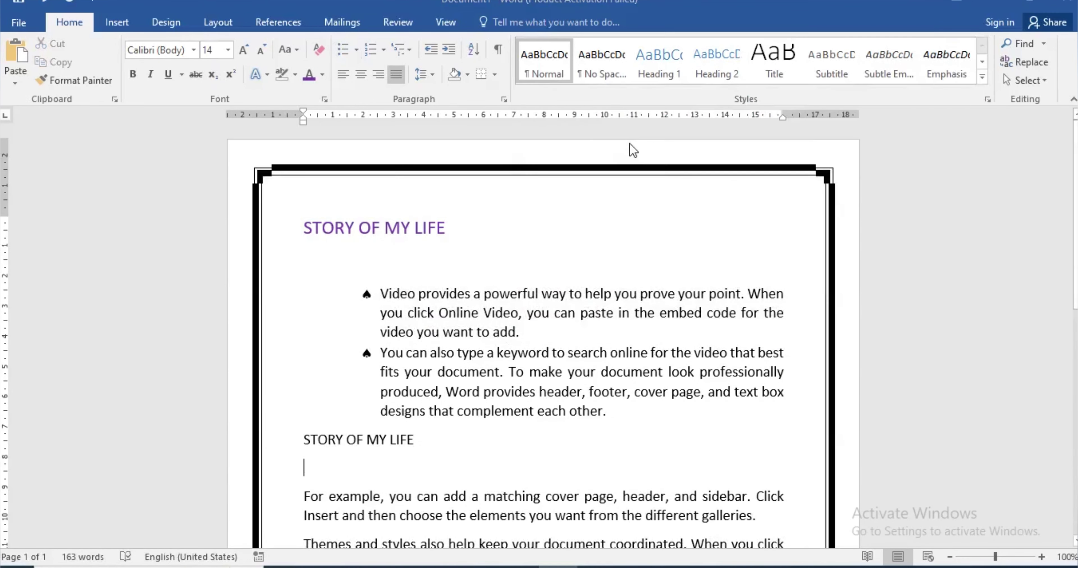
Step: Name the new style MJ and set it to Arial italic with orange font colour
{"action": "left_click_drag", "start_coordinate": [480, 193], "coordinate": [631, 171]}
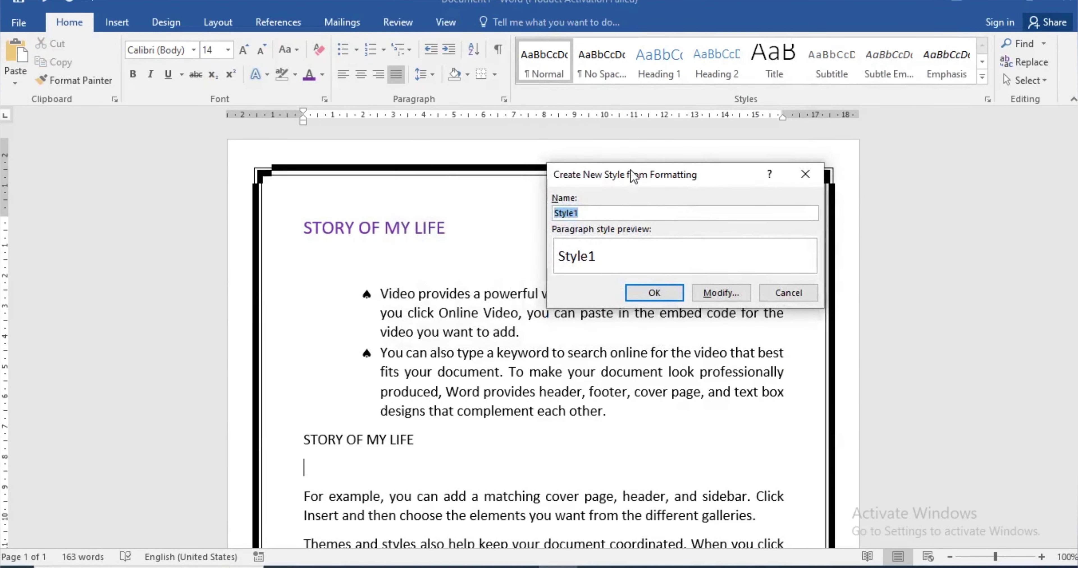
{"action": "type", "text": "MJ"}
{"action": "left_click", "coordinate": [713, 294]}
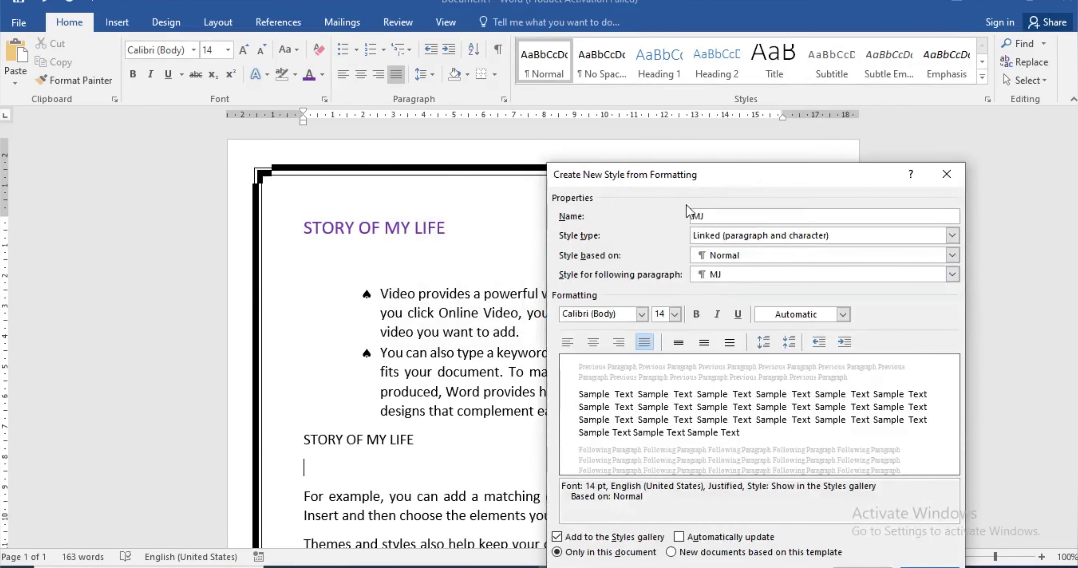
{"action": "left_click_drag", "start_coordinate": [707, 172], "coordinate": [715, 36]}
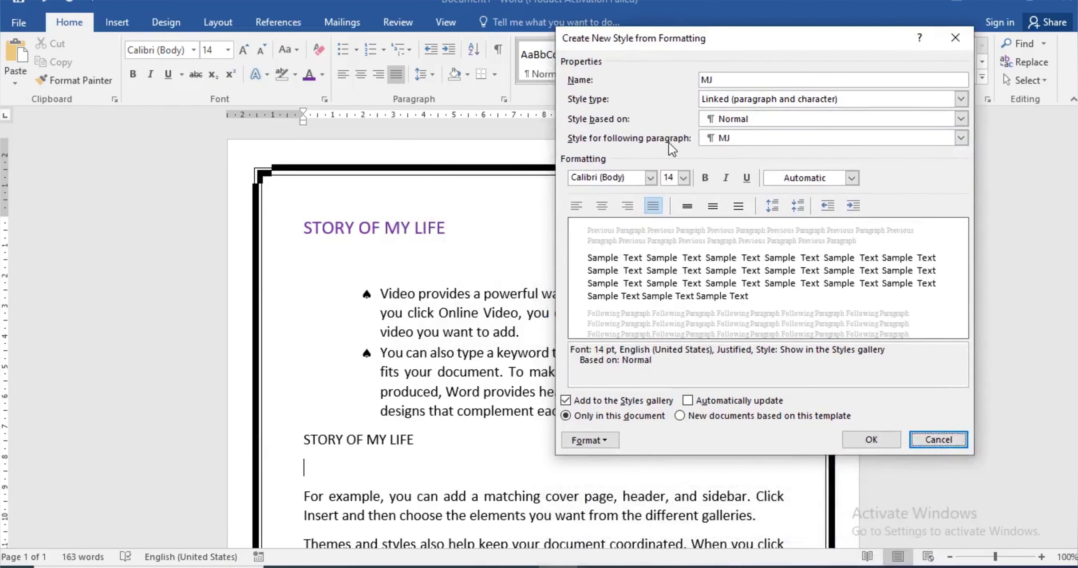
{"action": "left_click", "coordinate": [651, 178]}
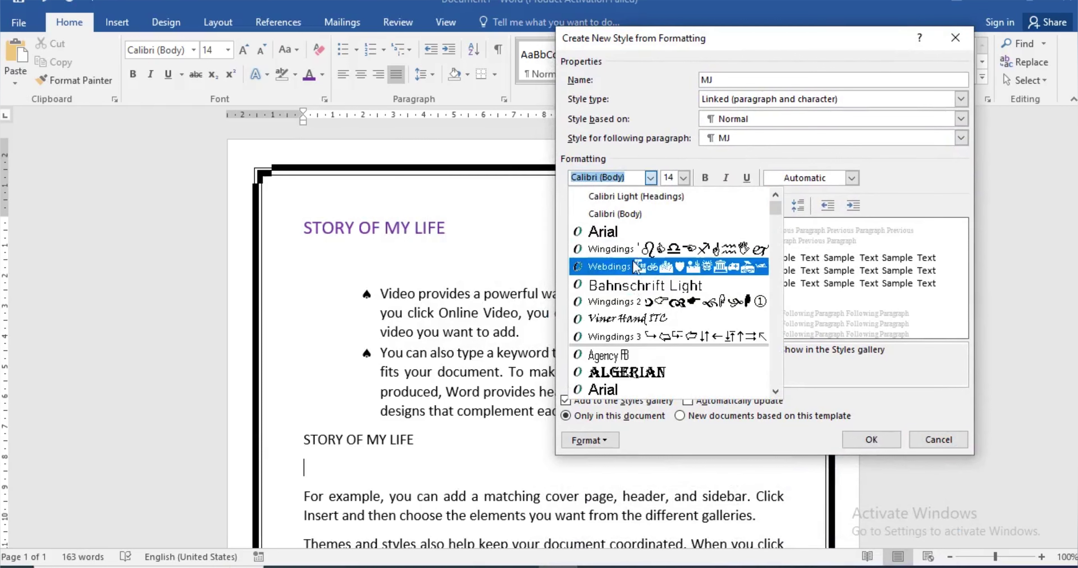
{"action": "left_click", "coordinate": [635, 218]}
{"action": "left_click", "coordinate": [651, 177]}
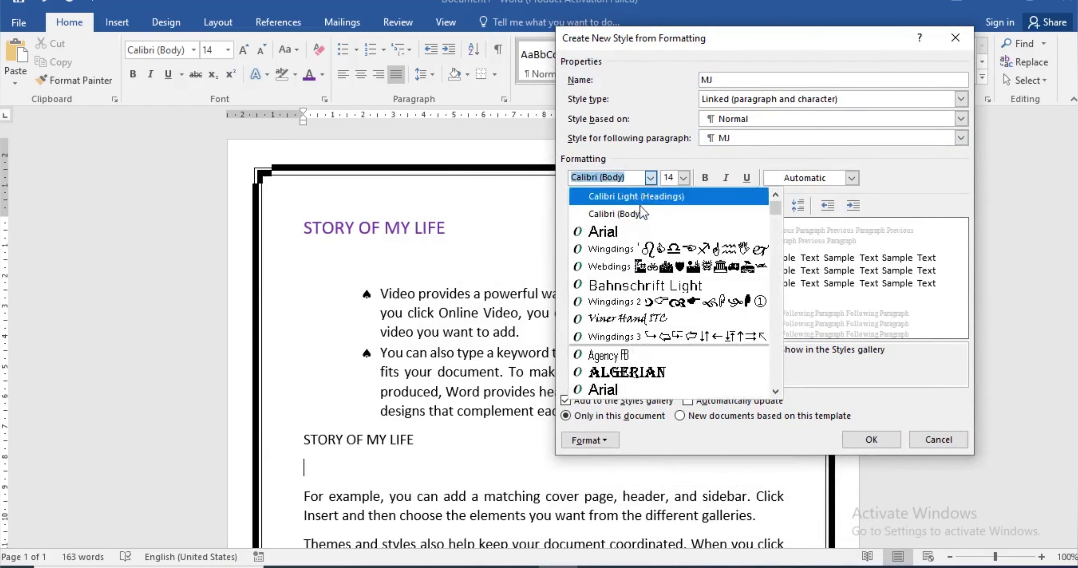
{"action": "left_click", "coordinate": [636, 231]}
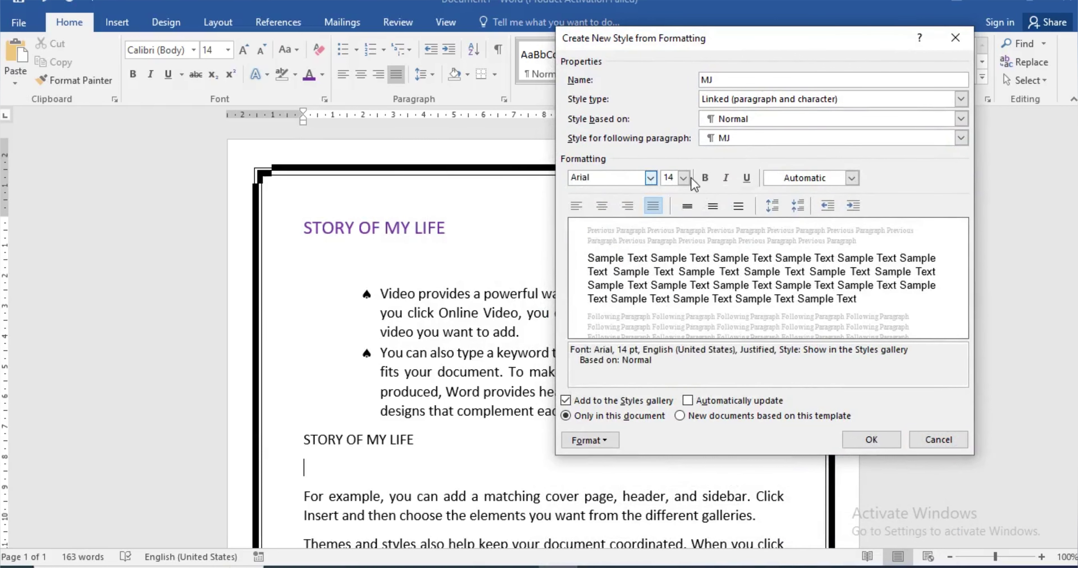
{"action": "left_click", "coordinate": [726, 178]}
{"action": "left_click", "coordinate": [852, 177]}
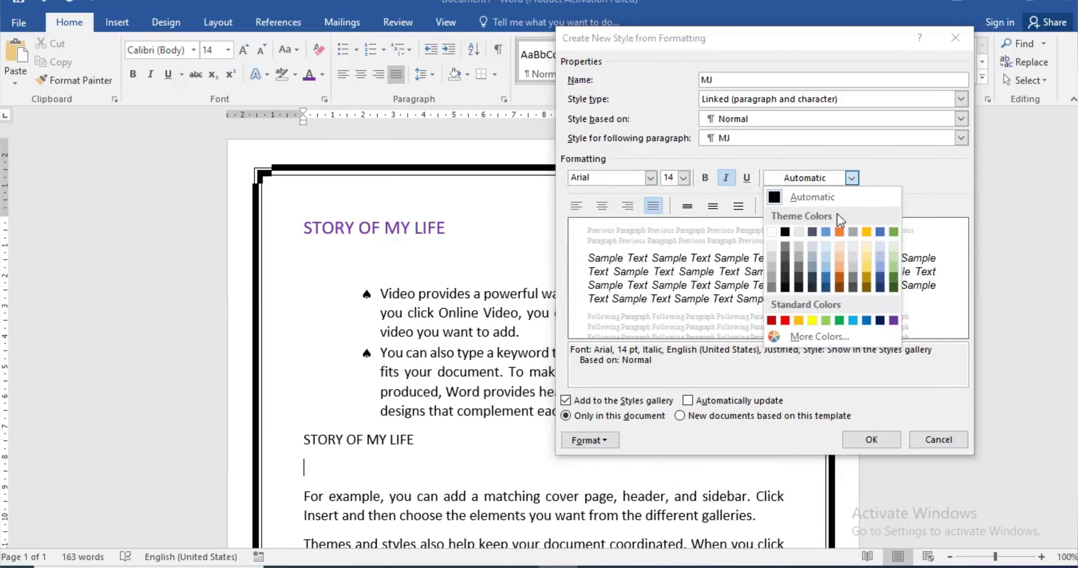
{"action": "left_click", "coordinate": [839, 231]}
{"action": "left_click", "coordinate": [891, 443]}
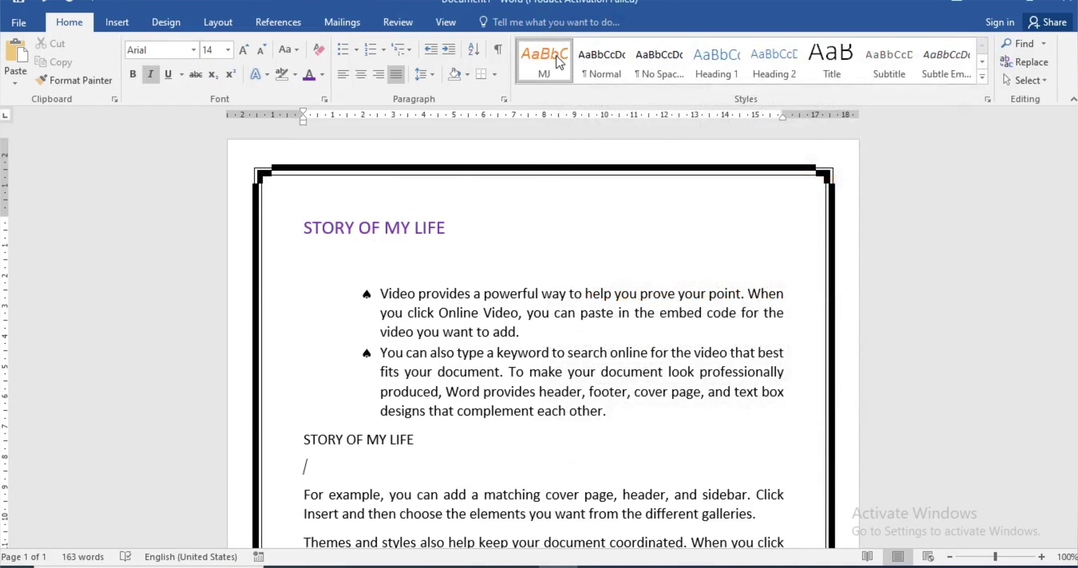
Step: Apply the MJ style to the 'Video provides' bullet and the 'For example' paragraph
{"action": "left_click", "coordinate": [984, 78]}
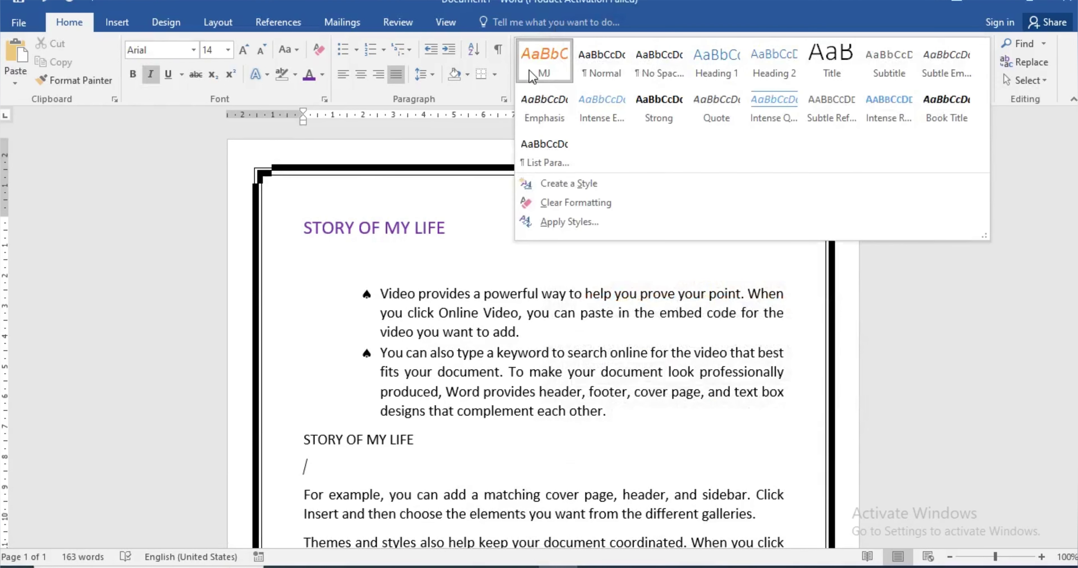
{"action": "left_click", "coordinate": [576, 333]}
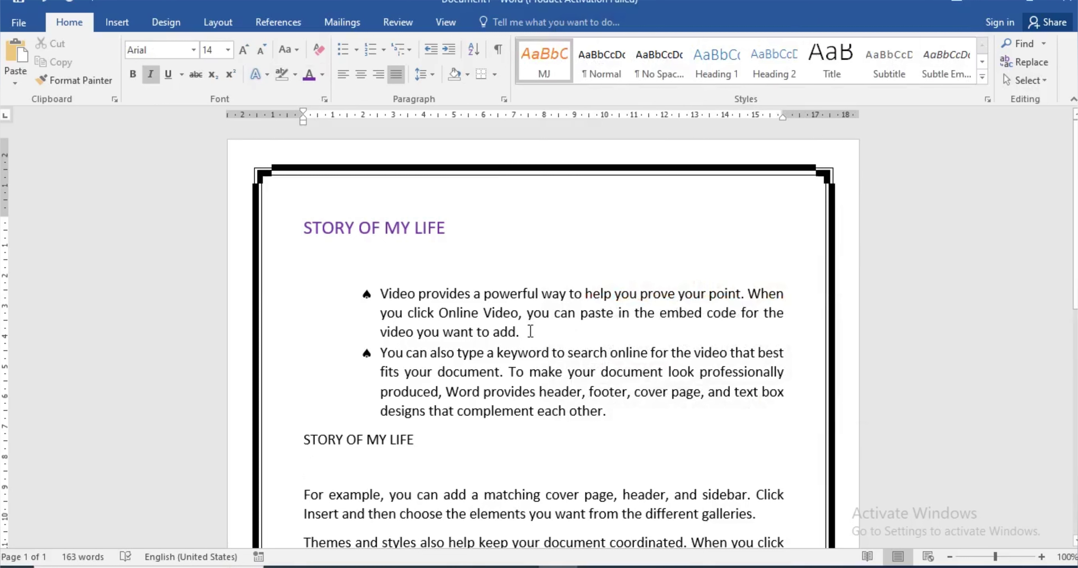
{"action": "left_click_drag", "start_coordinate": [522, 332], "coordinate": [381, 293]}
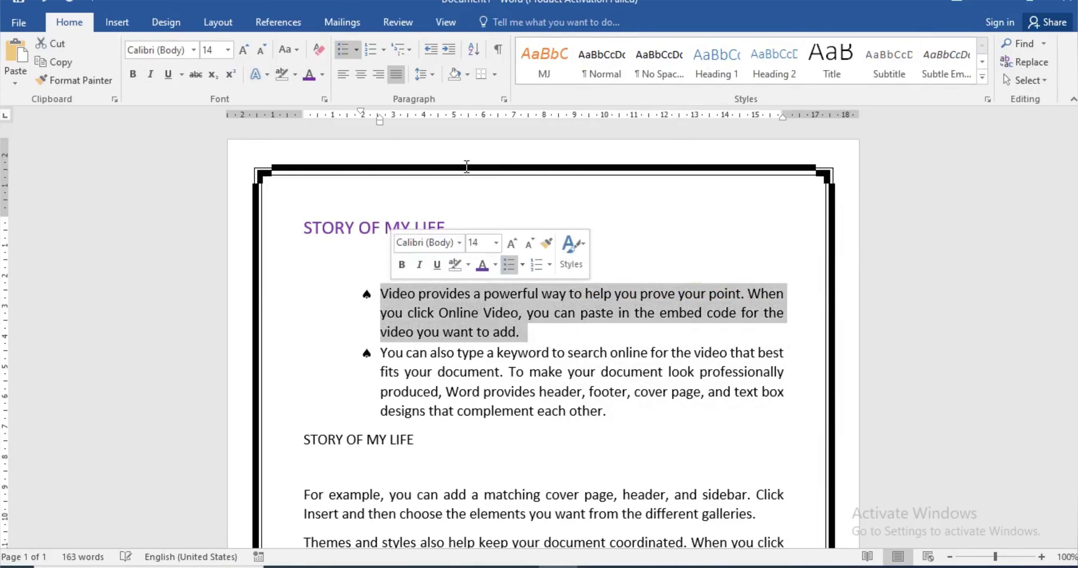
{"action": "left_click", "coordinate": [983, 76]}
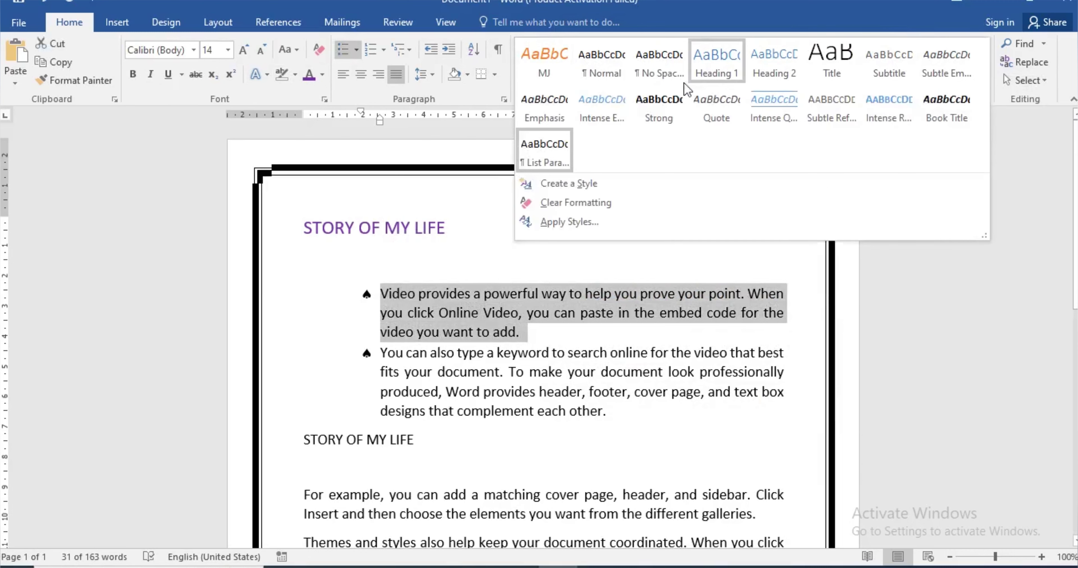
{"action": "left_click", "coordinate": [546, 67]}
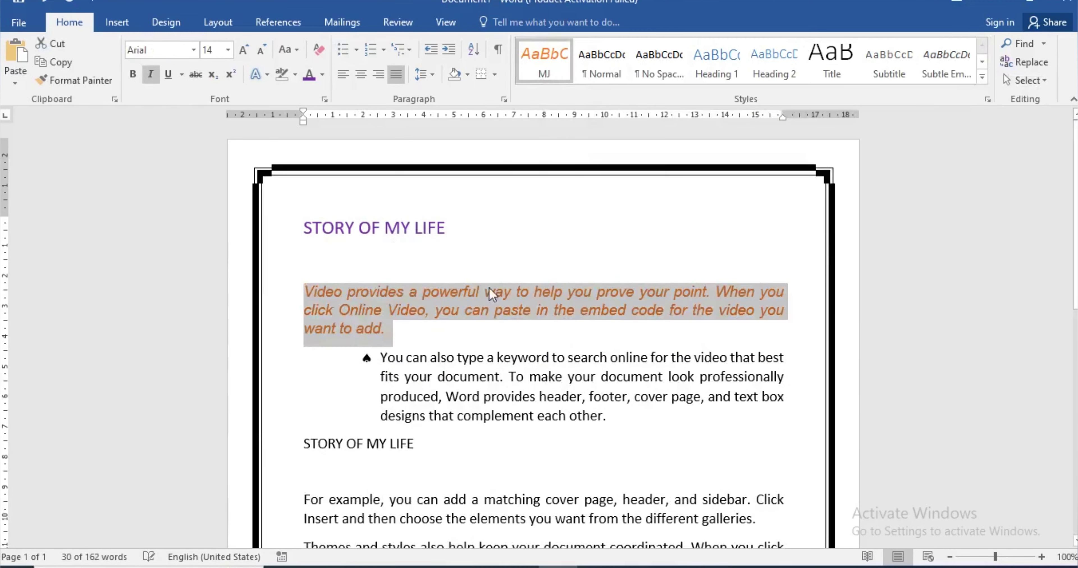
{"action": "left_click", "coordinate": [524, 452]}
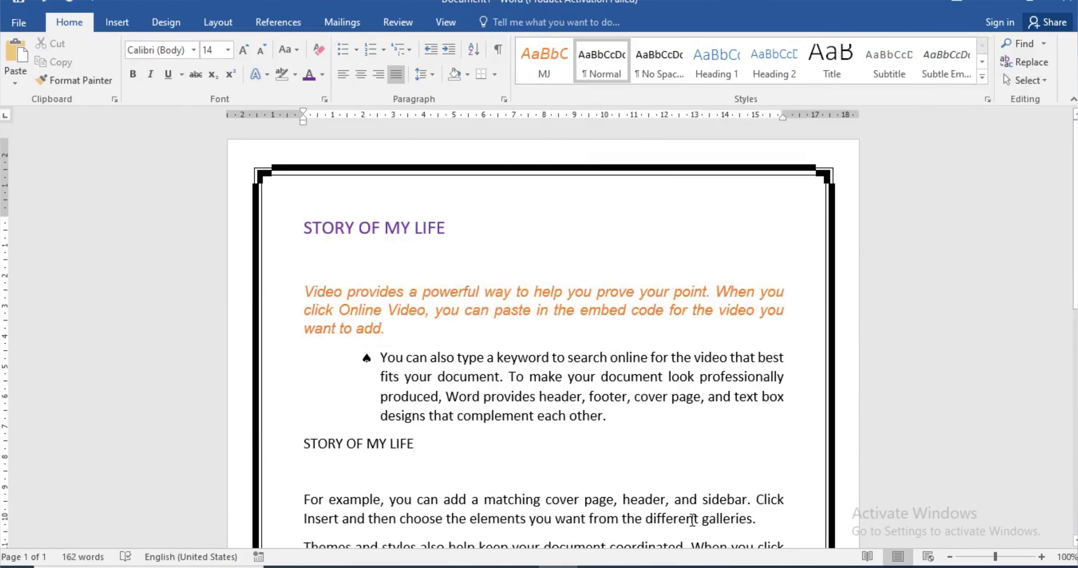
{"action": "left_click_drag", "start_coordinate": [772, 520], "coordinate": [308, 472]}
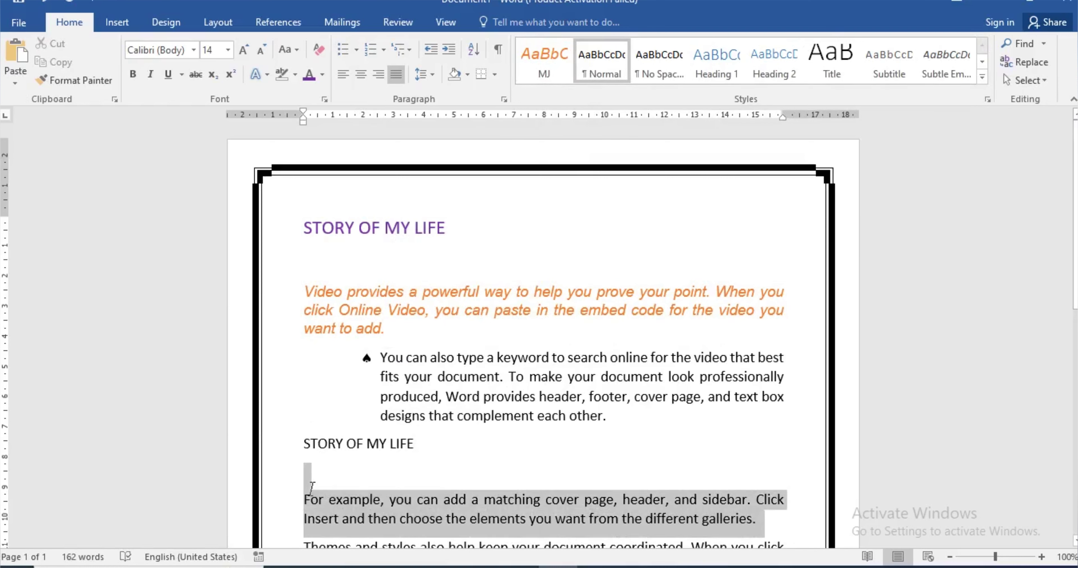
{"action": "left_click", "coordinate": [546, 63]}
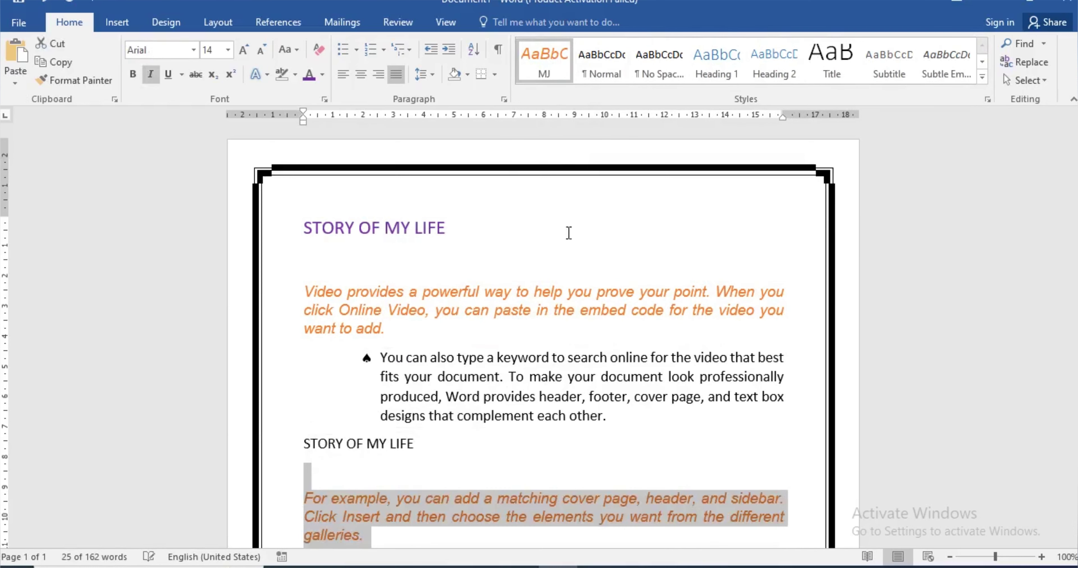
{"action": "left_click", "coordinate": [558, 343]}
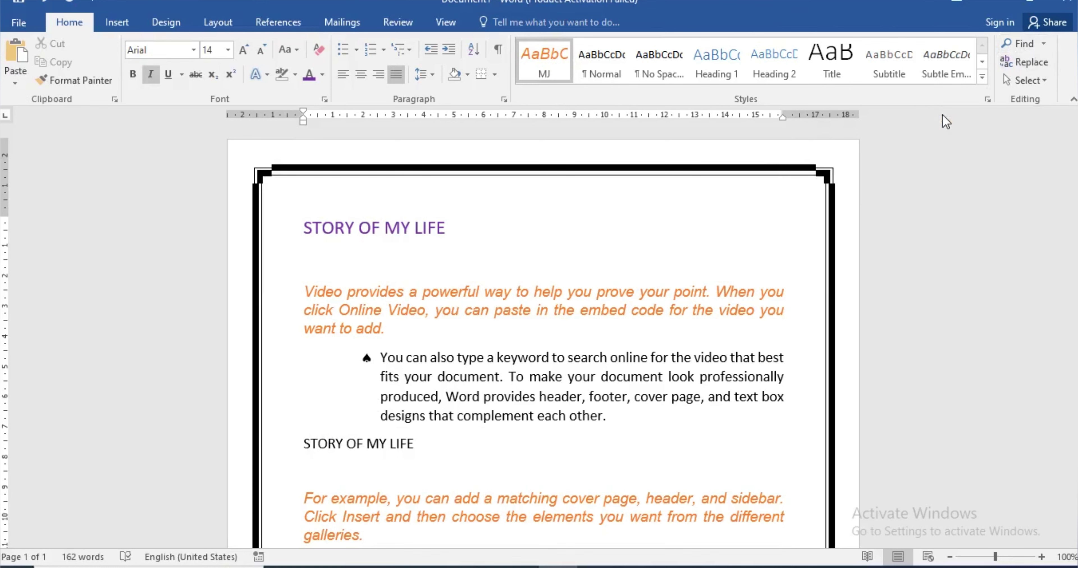
Step: Search the document for VIDEO in the Navigation pane, then close the pane
{"action": "key", "text": "ctrl+f"}
{"action": "left_click", "coordinate": [130, 183]}
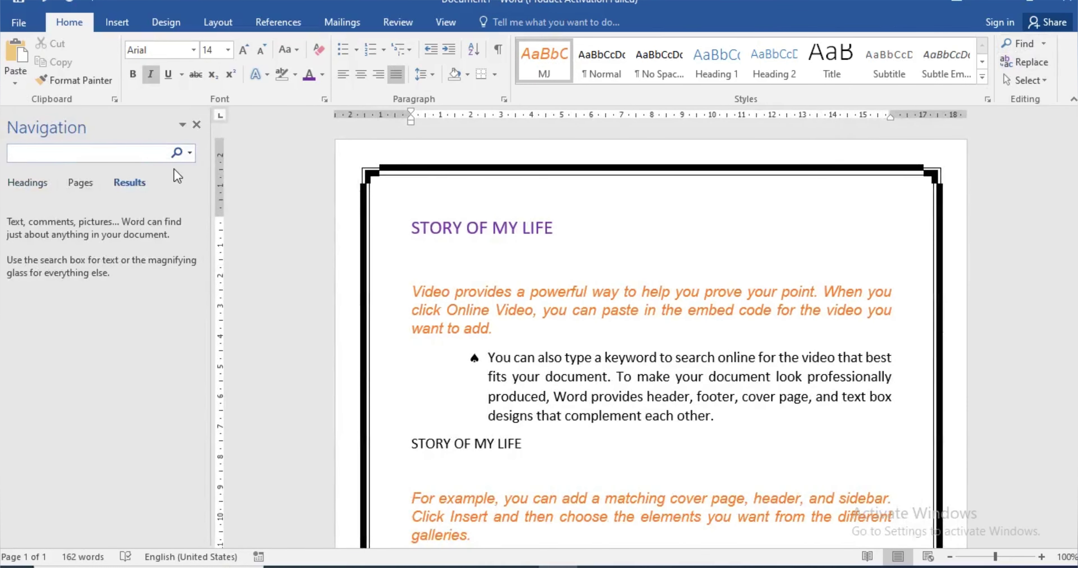
{"action": "type", "text": "VIDEO"}
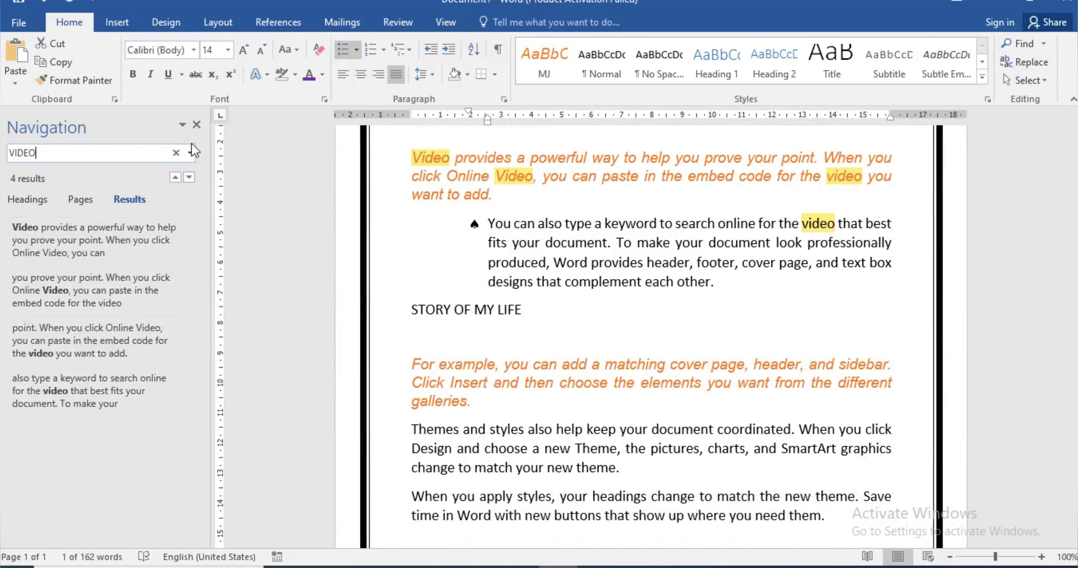
{"action": "left_click", "coordinate": [196, 125]}
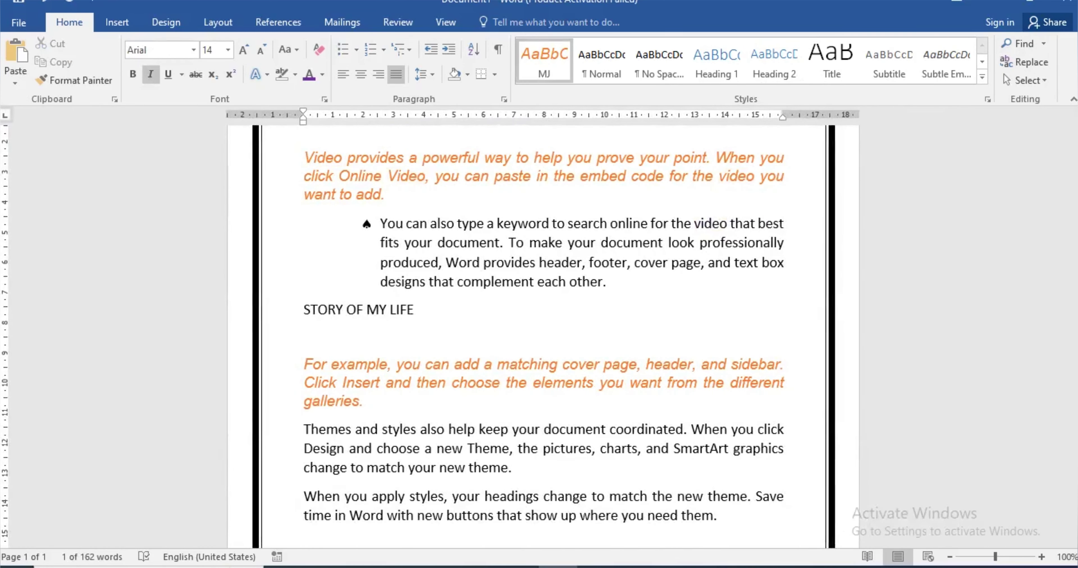
Step: Replace all occurrences of VIDEO with AUDIO using Find and Replace
{"action": "left_click", "coordinate": [1026, 62]}
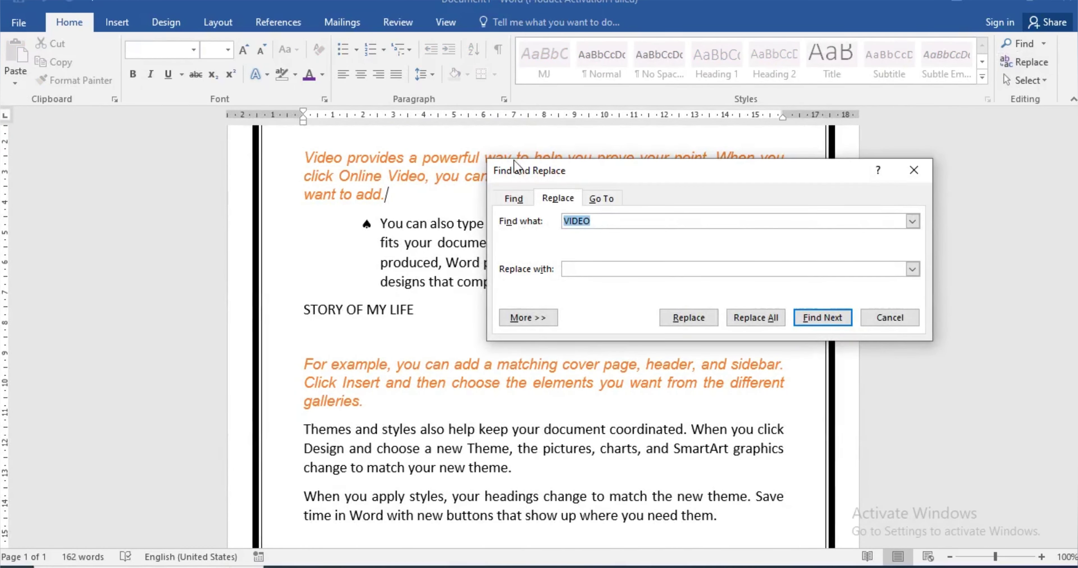
{"action": "left_click", "coordinate": [515, 200]}
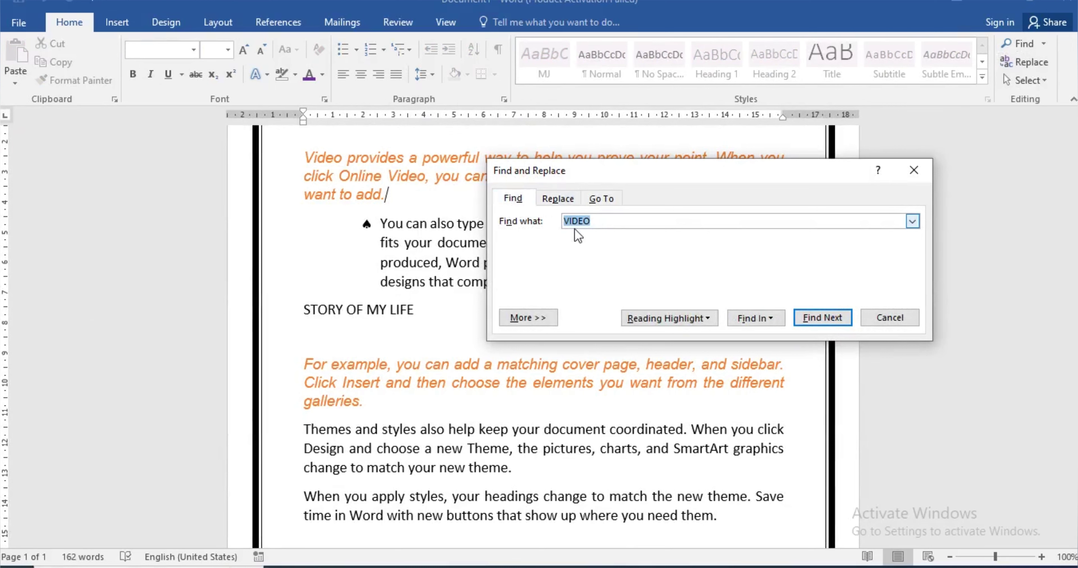
{"action": "left_click", "coordinate": [560, 199]}
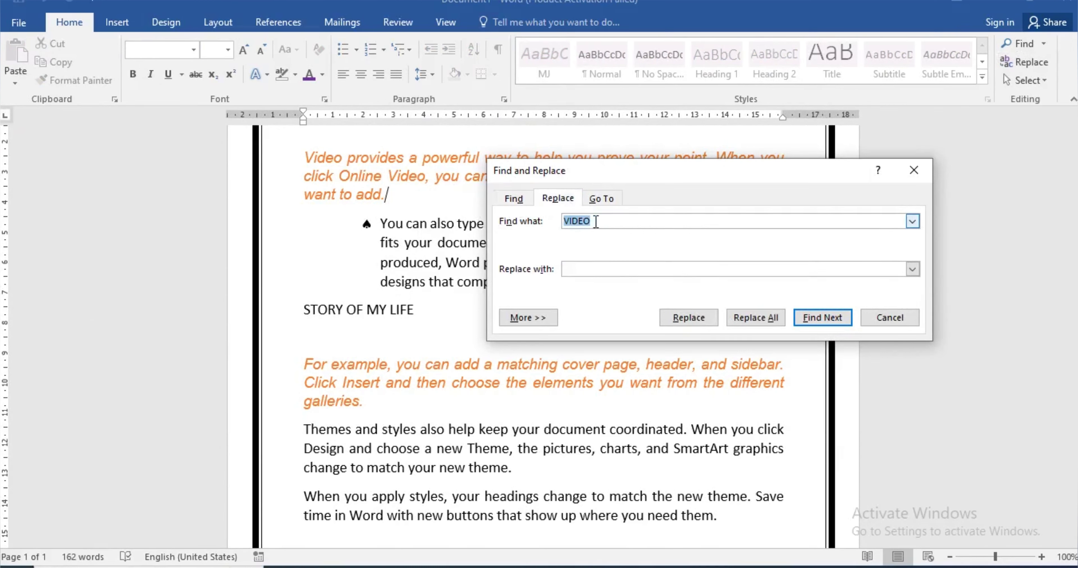
{"action": "left_click", "coordinate": [604, 269]}
{"action": "type", "text": "AUDIO"}
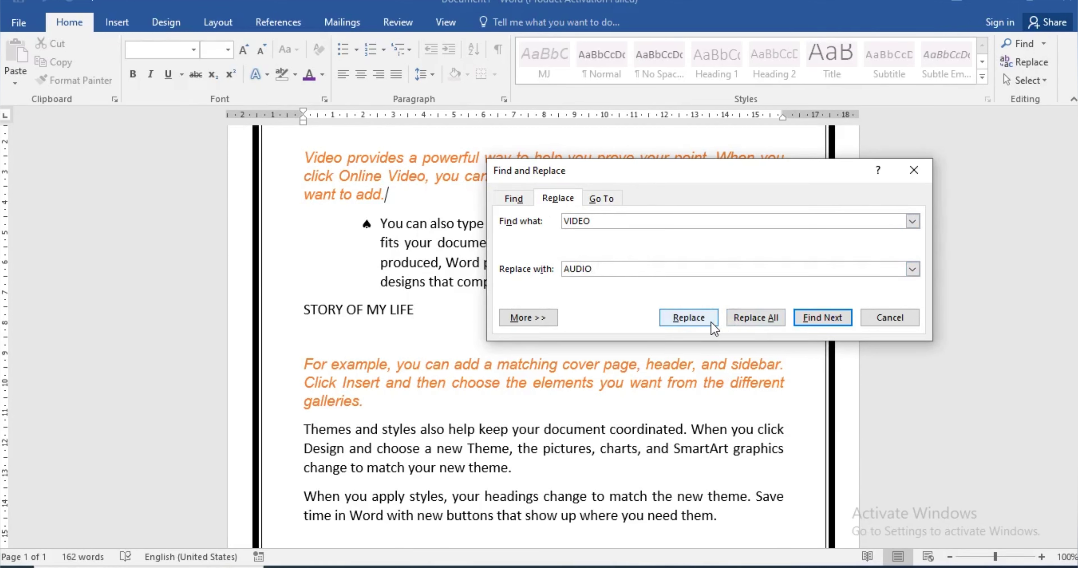
{"action": "left_click", "coordinate": [774, 322]}
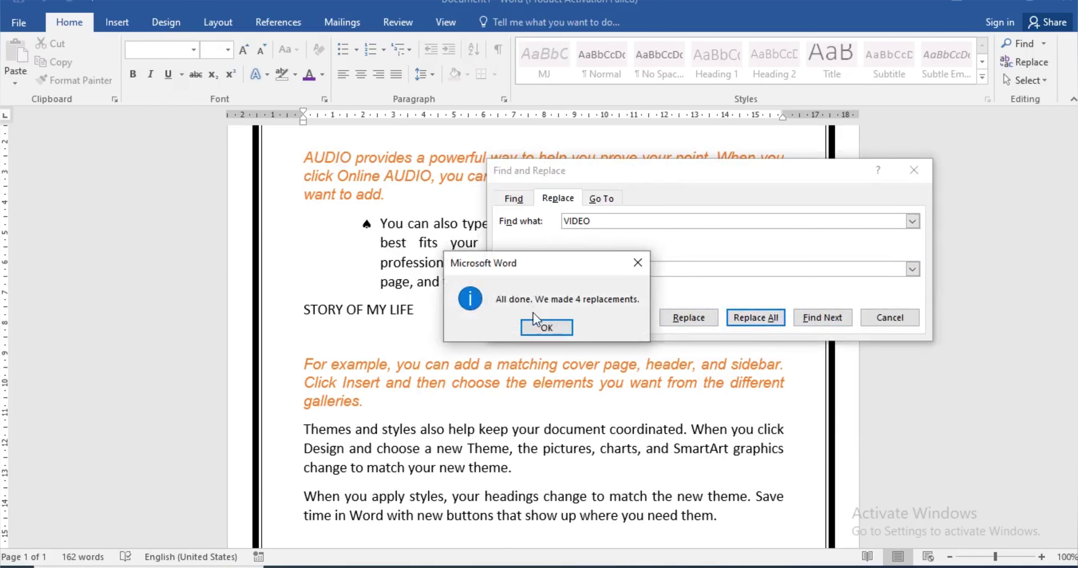
{"action": "left_click", "coordinate": [547, 327]}
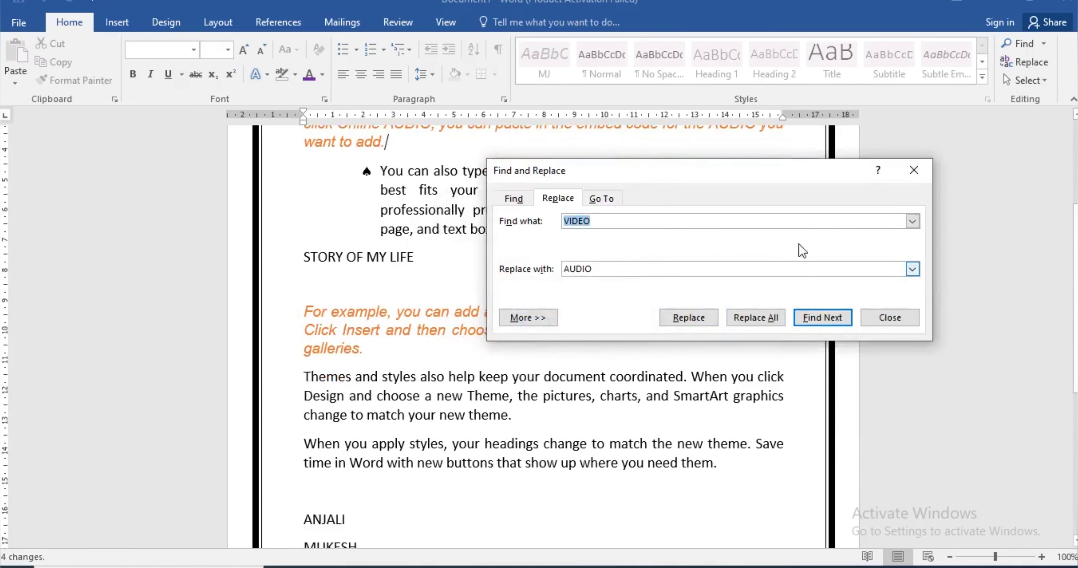
{"action": "left_click", "coordinate": [912, 177]}
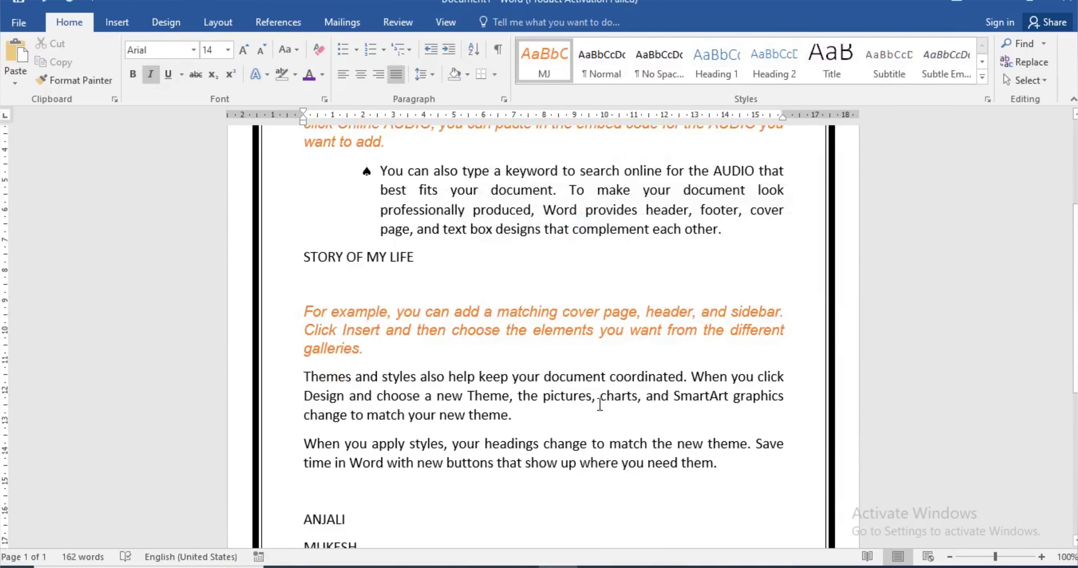
Step: Scroll back to the top and check the STORY OF MY LIFE title
{"action": "scroll", "coordinate": [598, 404], "scroll_direction": "up", "scroll_amount": 3}
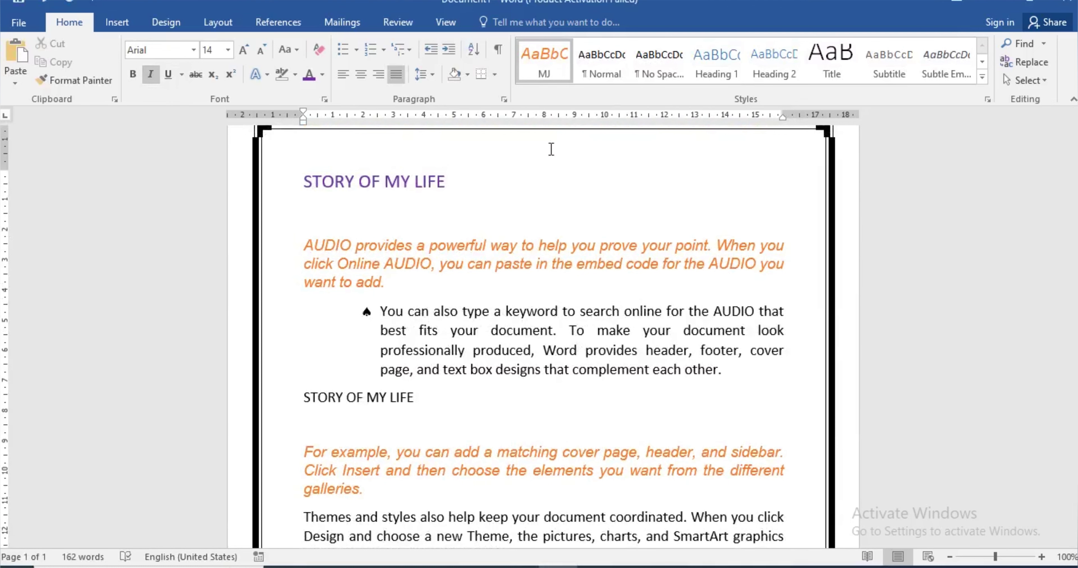
{"action": "left_click", "coordinate": [1028, 80]}
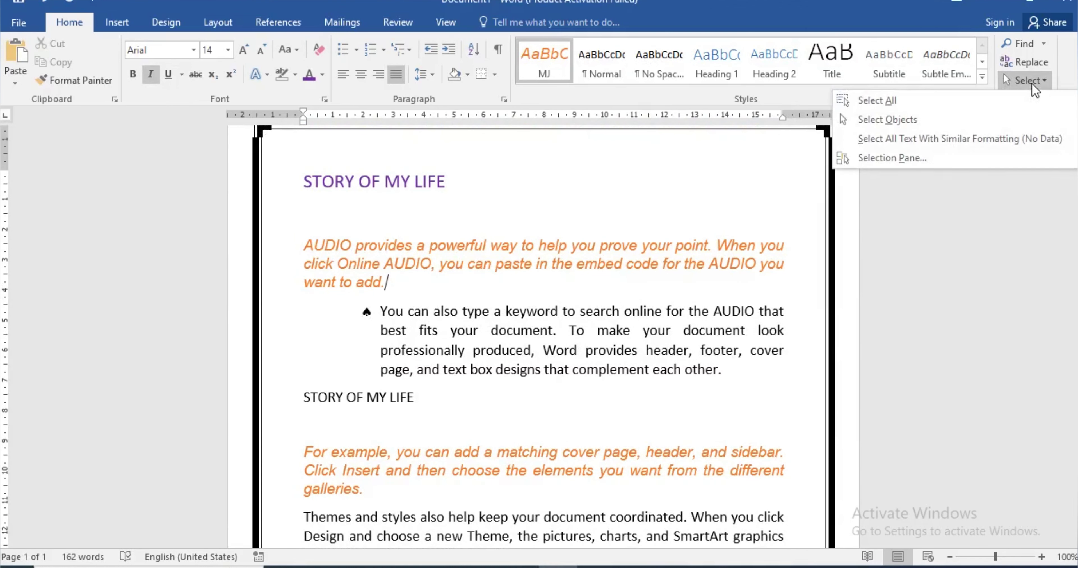
{"action": "left_click", "coordinate": [324, 278]}
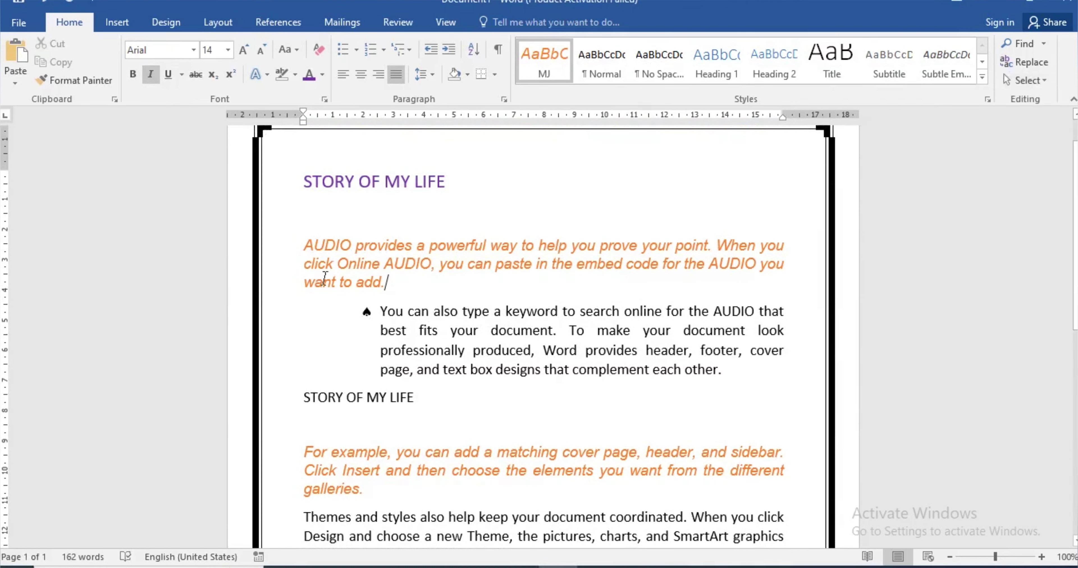
{"action": "scroll", "coordinate": [404, 274], "scroll_direction": "down", "scroll_amount": 5}
{"action": "scroll", "coordinate": [430, 235], "scroll_direction": "up", "scroll_amount": 3}
{"action": "scroll", "coordinate": [430, 232], "scroll_direction": "up", "scroll_amount": 3}
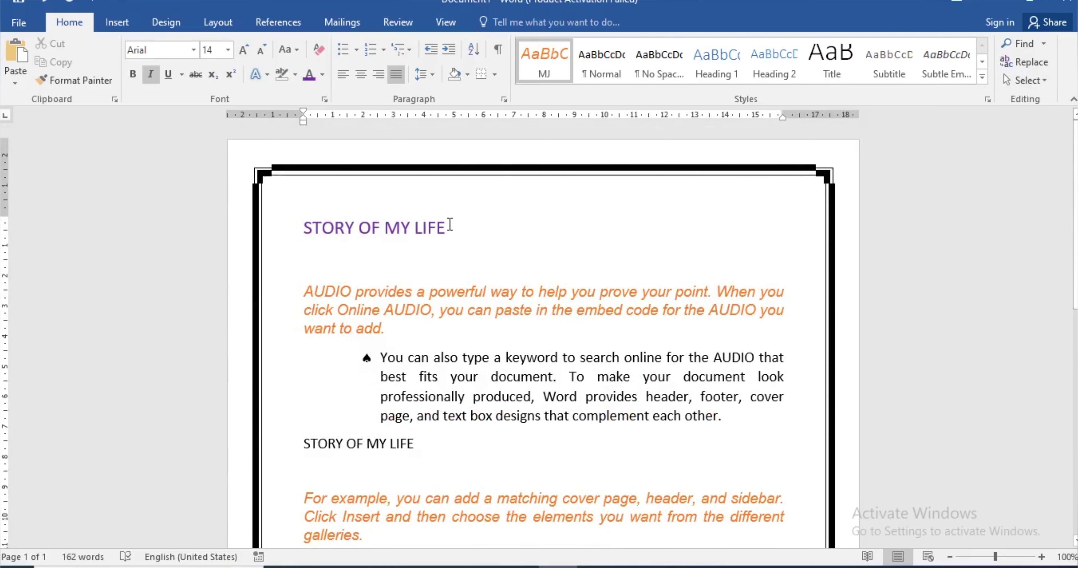
{"action": "left_click_drag", "start_coordinate": [450, 225], "coordinate": [304, 228]}
{"action": "left_click", "coordinate": [339, 258]}
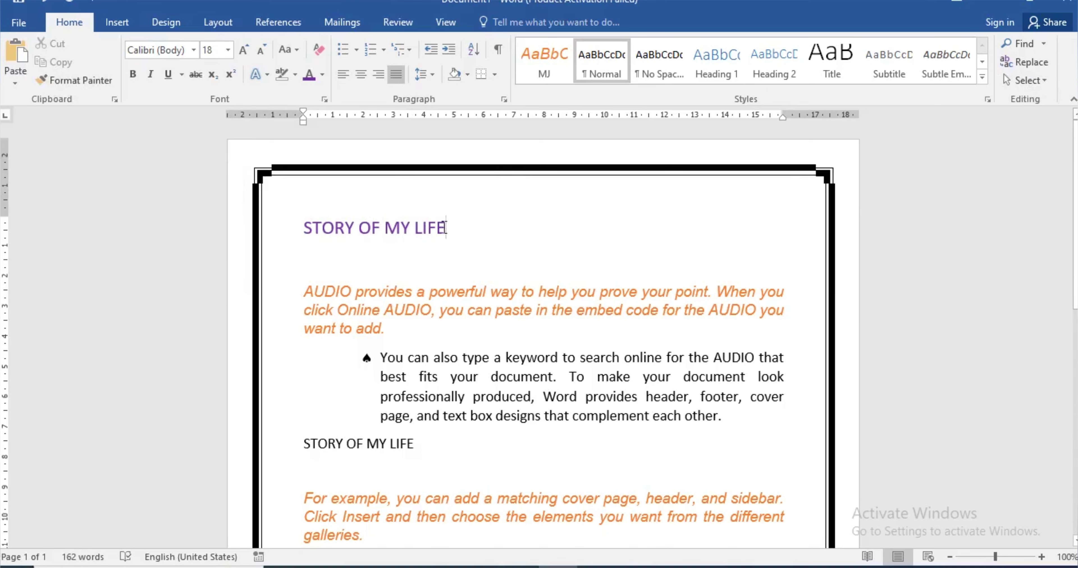
Step: Format-paint the purple title formatting onto the second STORY OF MY LIFE heading
{"action": "left_click_drag", "start_coordinate": [446, 228], "coordinate": [305, 230]}
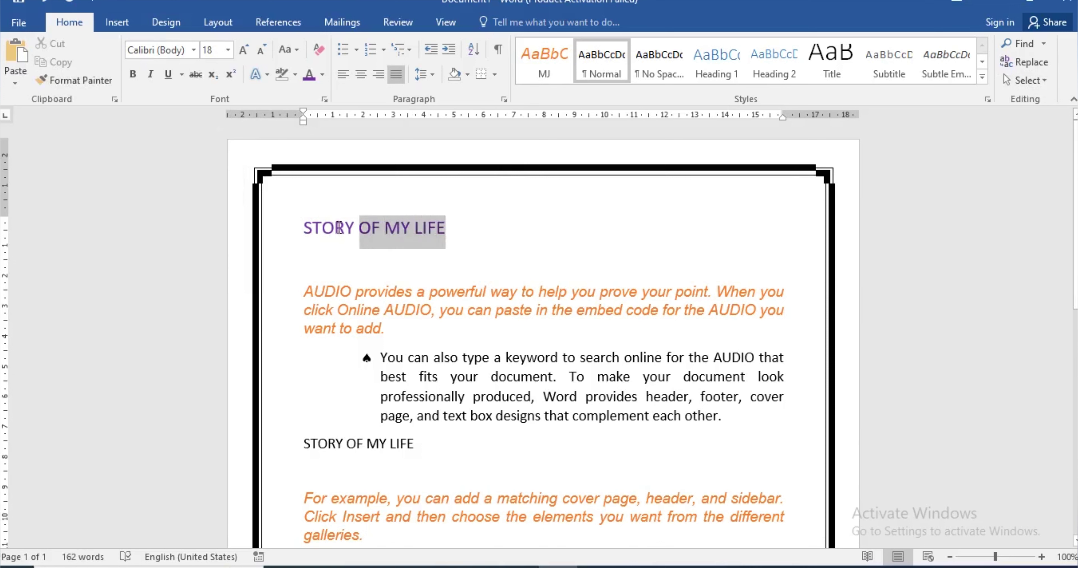
{"action": "left_click", "coordinate": [87, 85]}
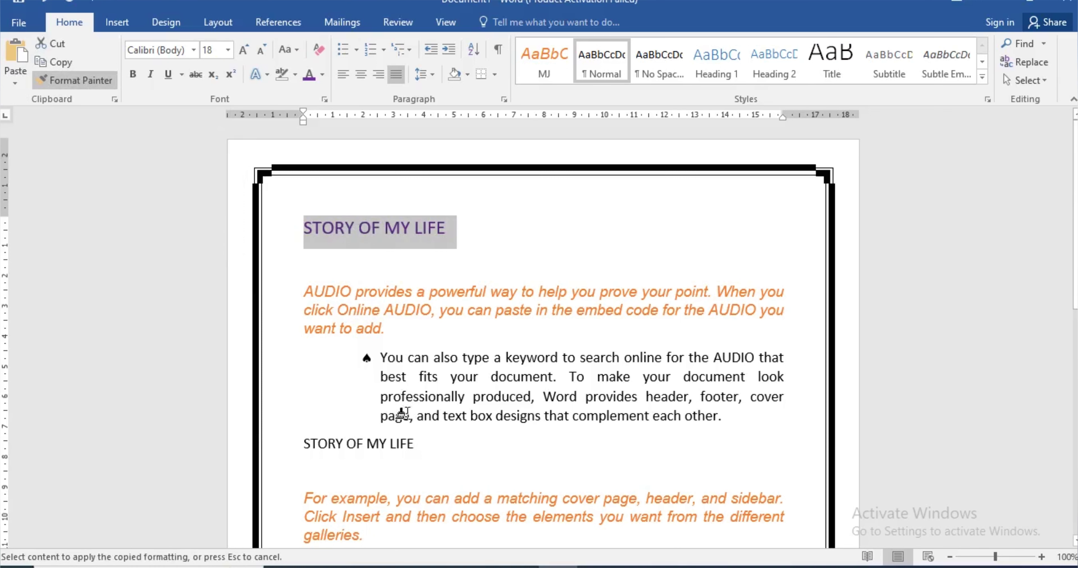
{"action": "left_click_drag", "start_coordinate": [414, 442], "coordinate": [308, 444]}
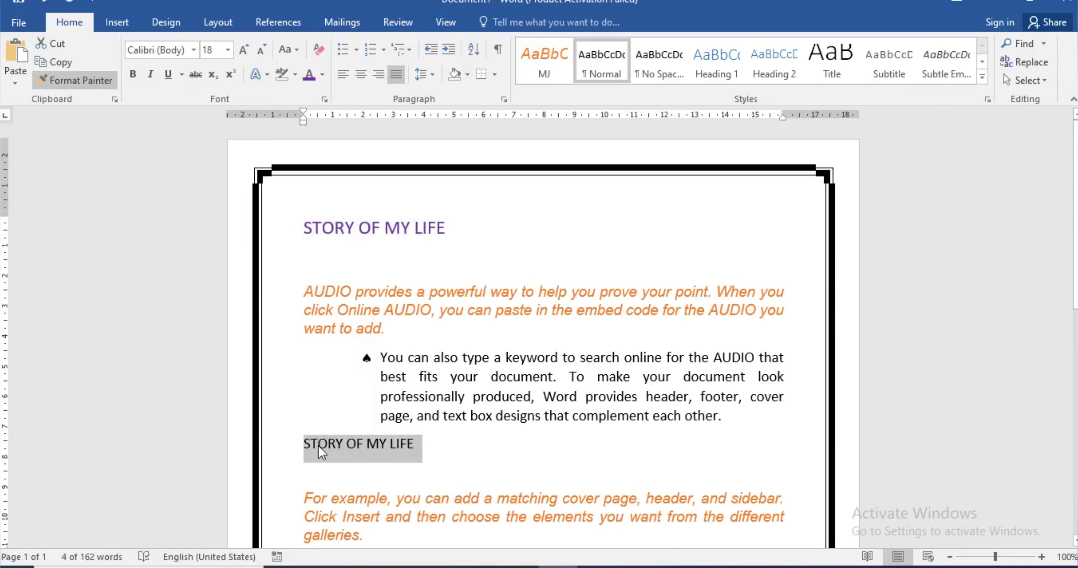
{"action": "scroll", "coordinate": [478, 470], "scroll_direction": "down", "scroll_amount": 2}
{"action": "scroll", "coordinate": [414, 332], "scroll_direction": "down", "scroll_amount": 1}
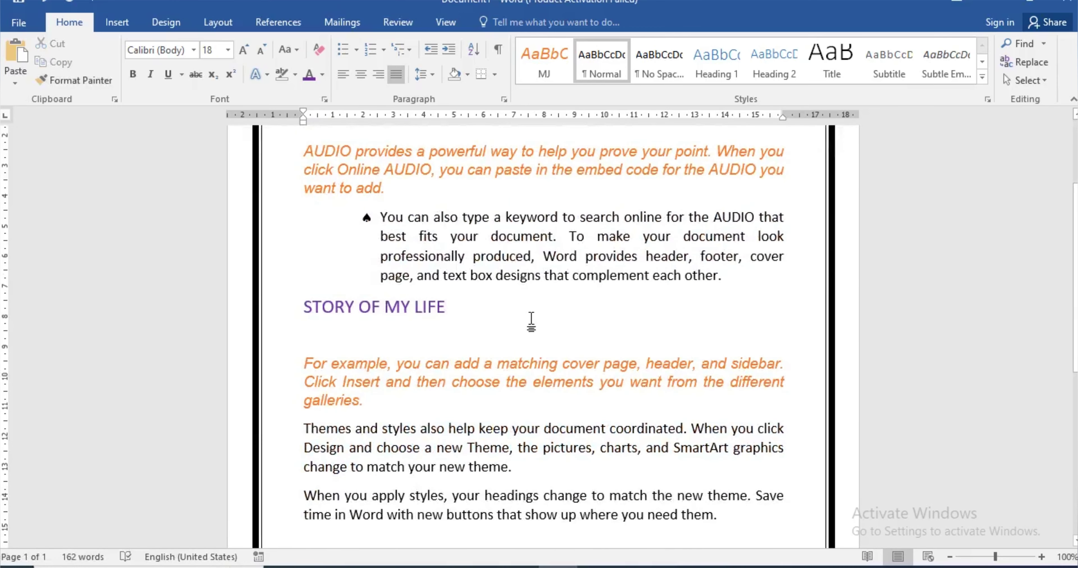
{"action": "scroll", "coordinate": [531, 323], "scroll_direction": "up", "scroll_amount": 3}
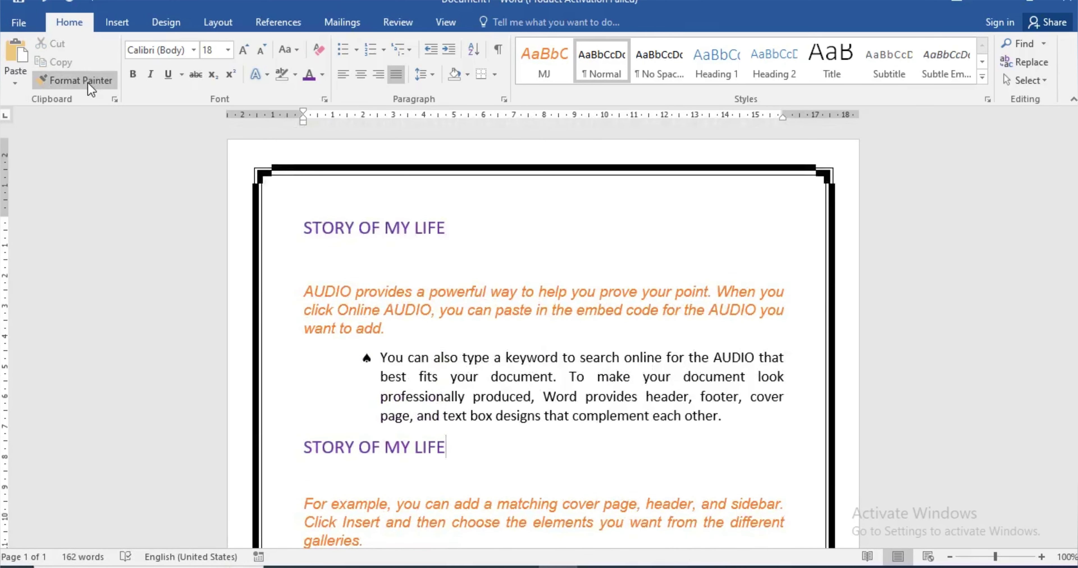
Step: Paint it onto 'can also type a keyword to search', then undo both formatting changes
{"action": "left_click", "coordinate": [91, 82]}
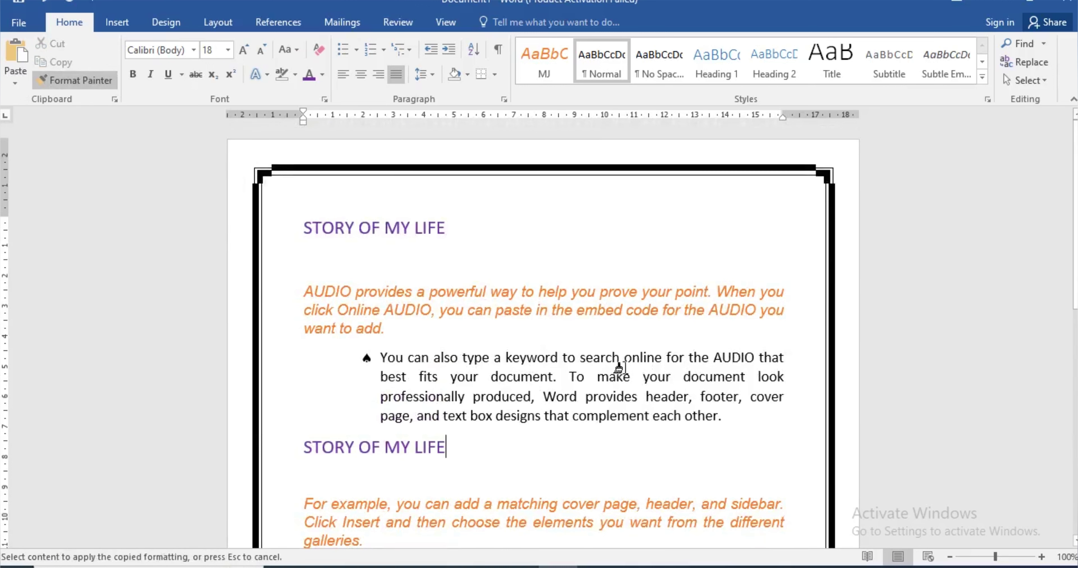
{"action": "left_click_drag", "start_coordinate": [619, 360], "coordinate": [409, 359]}
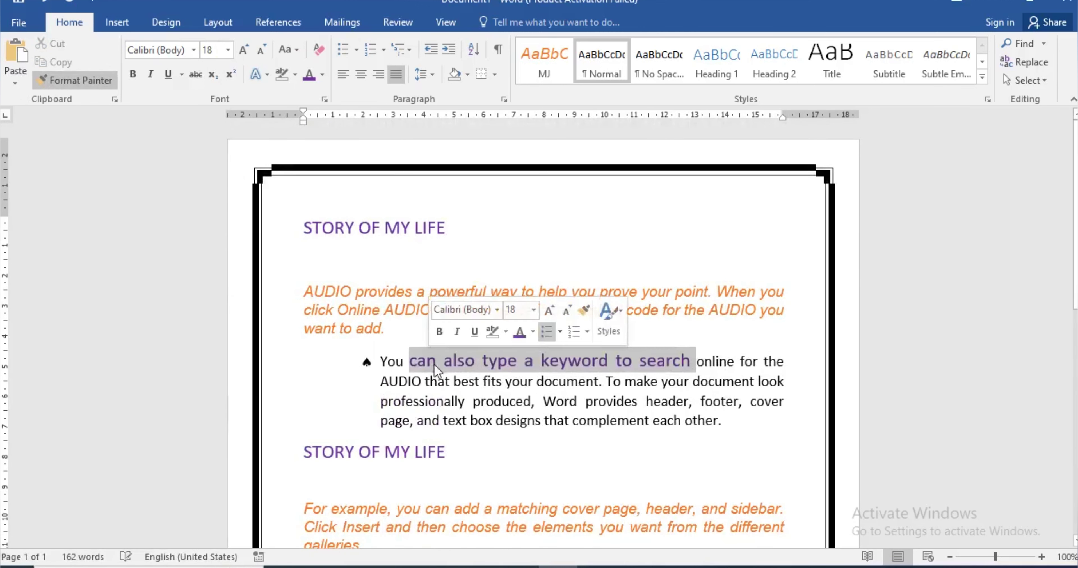
{"action": "left_click", "coordinate": [529, 419]}
{"action": "key", "text": "ctrl+z"}
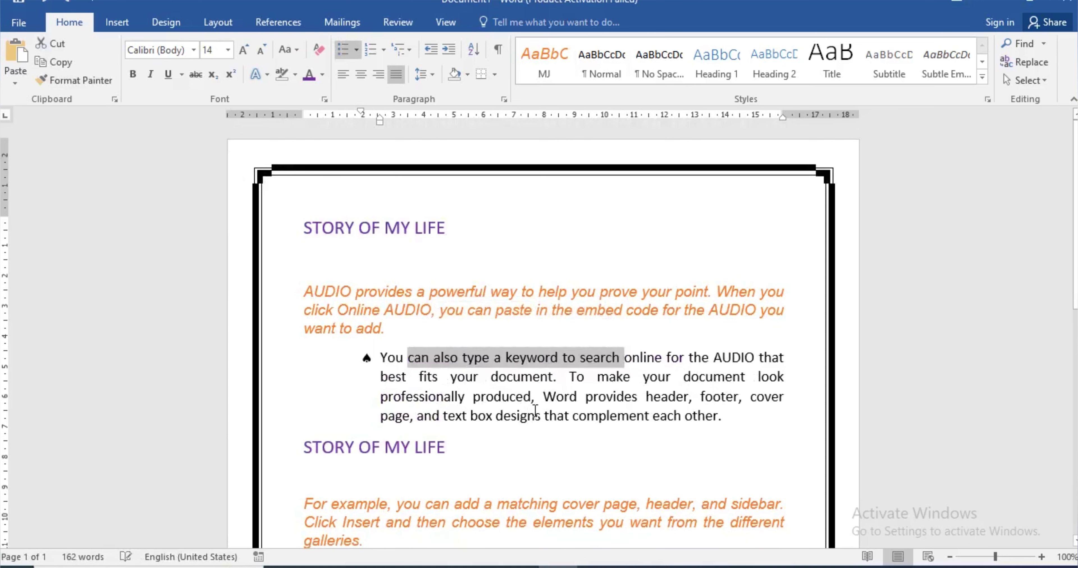
{"action": "key", "text": "ctrl+z"}
Step: Paint the title's purple onto the second heading, 'to search online', 'way to help' and 'matching cover page'
{"action": "left_click", "coordinate": [482, 271]}
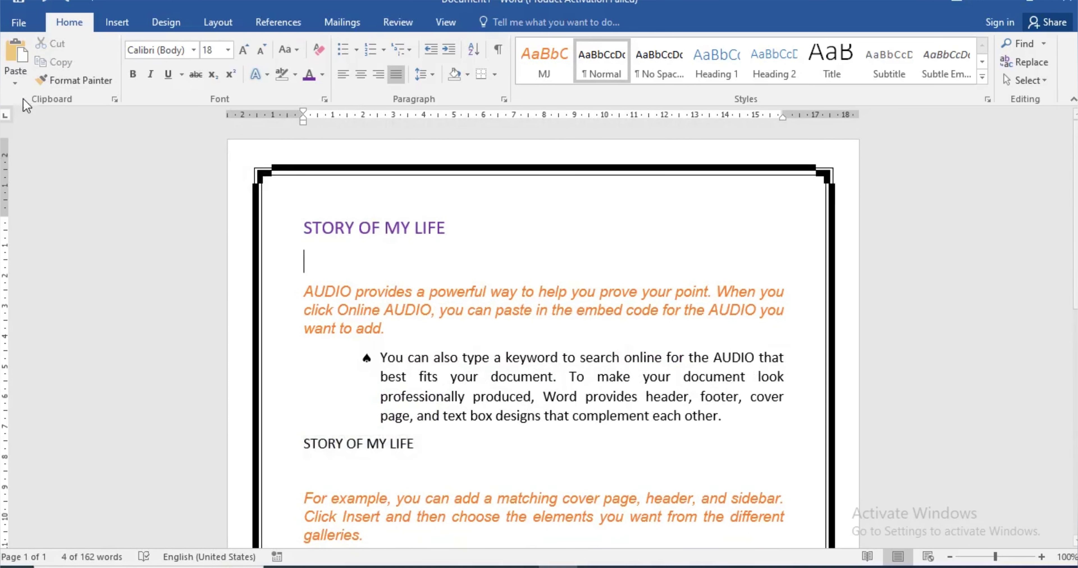
{"action": "triple_click", "coordinate": [445, 229]}
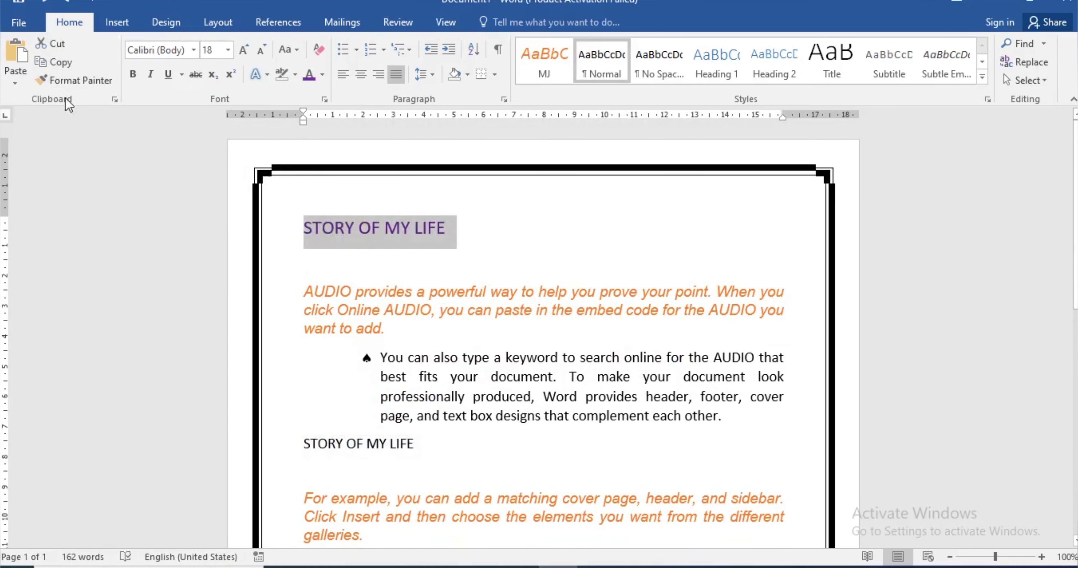
{"action": "left_click", "coordinate": [61, 81]}
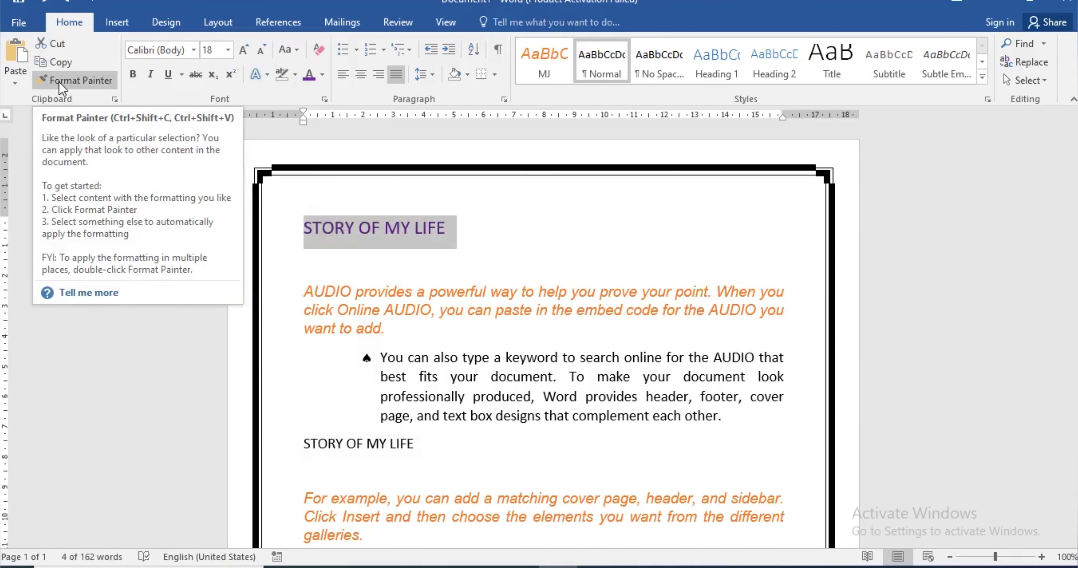
{"action": "left_click", "coordinate": [63, 81]}
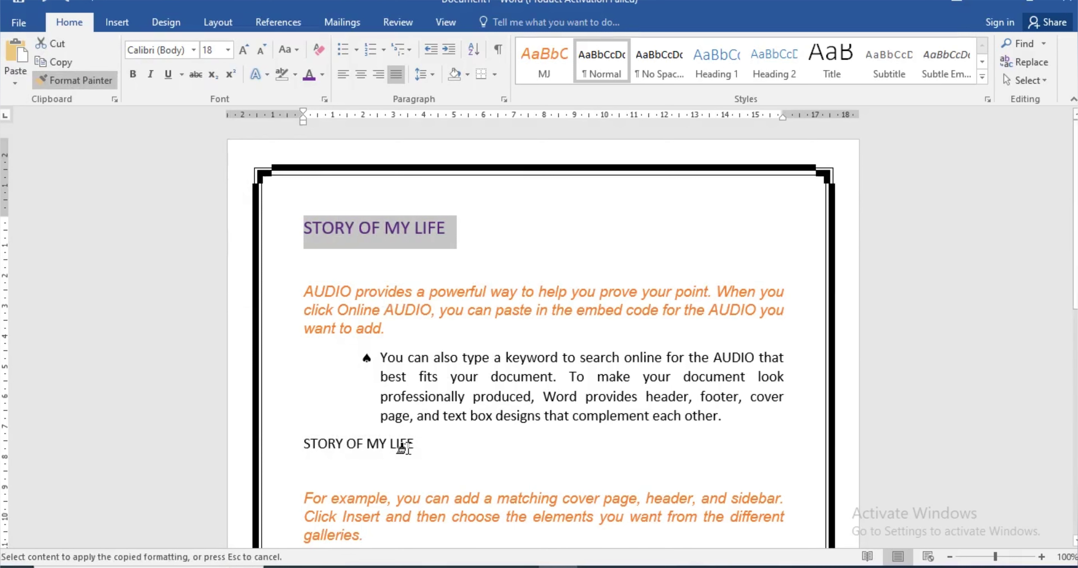
{"action": "left_click_drag", "start_coordinate": [415, 447], "coordinate": [319, 447]}
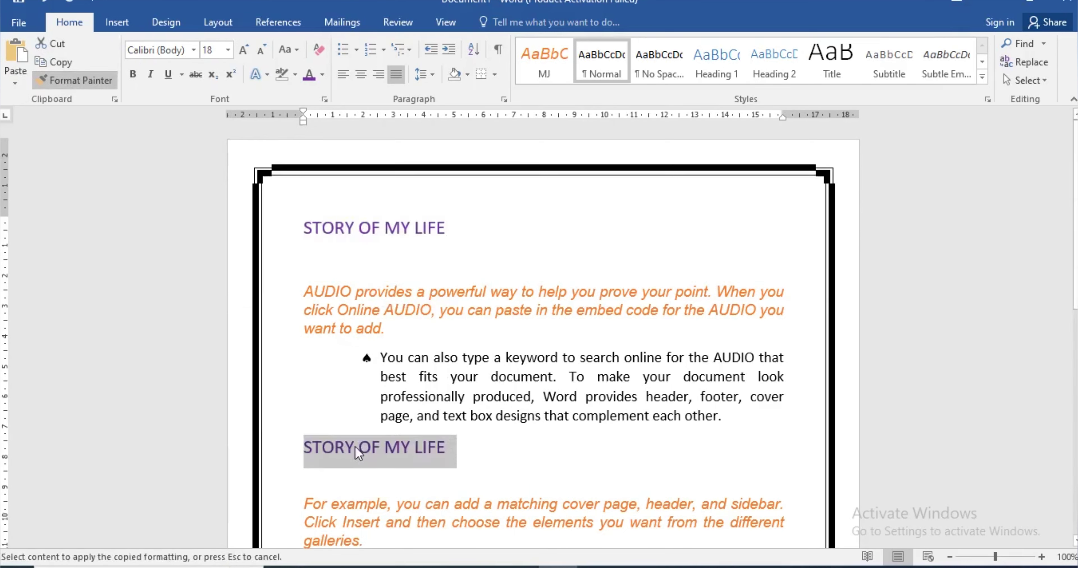
{"action": "left_click_drag", "start_coordinate": [665, 363], "coordinate": [561, 364]}
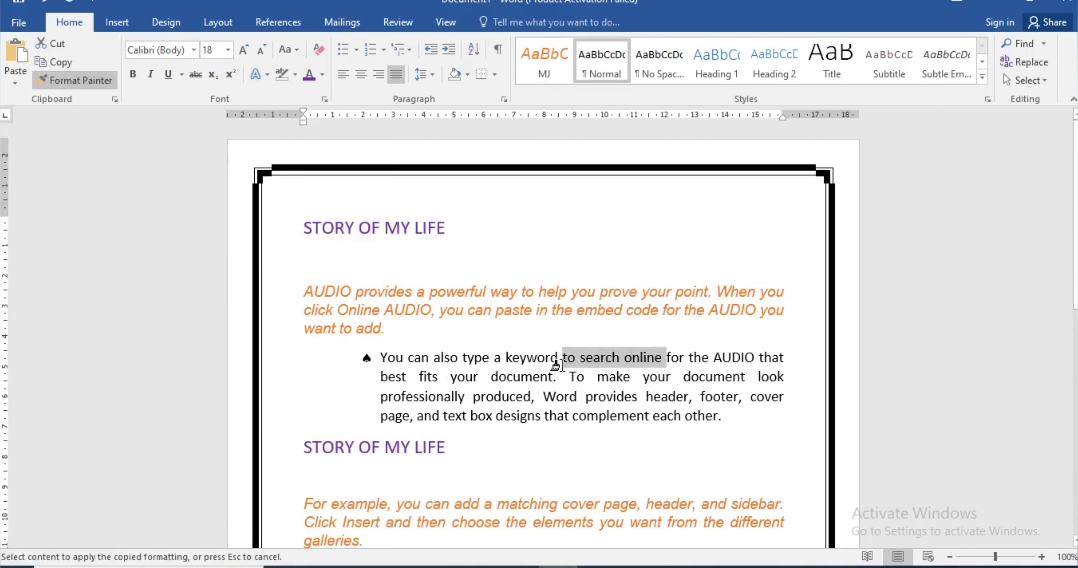
{"action": "left_click_drag", "start_coordinate": [558, 293], "coordinate": [487, 297]}
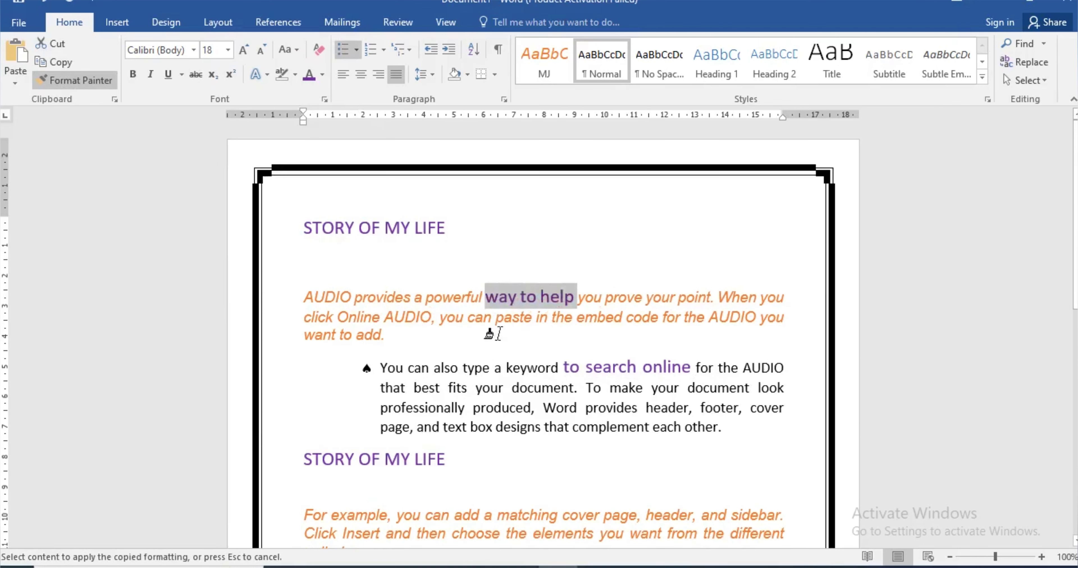
{"action": "left_click_drag", "start_coordinate": [635, 516], "coordinate": [499, 515]}
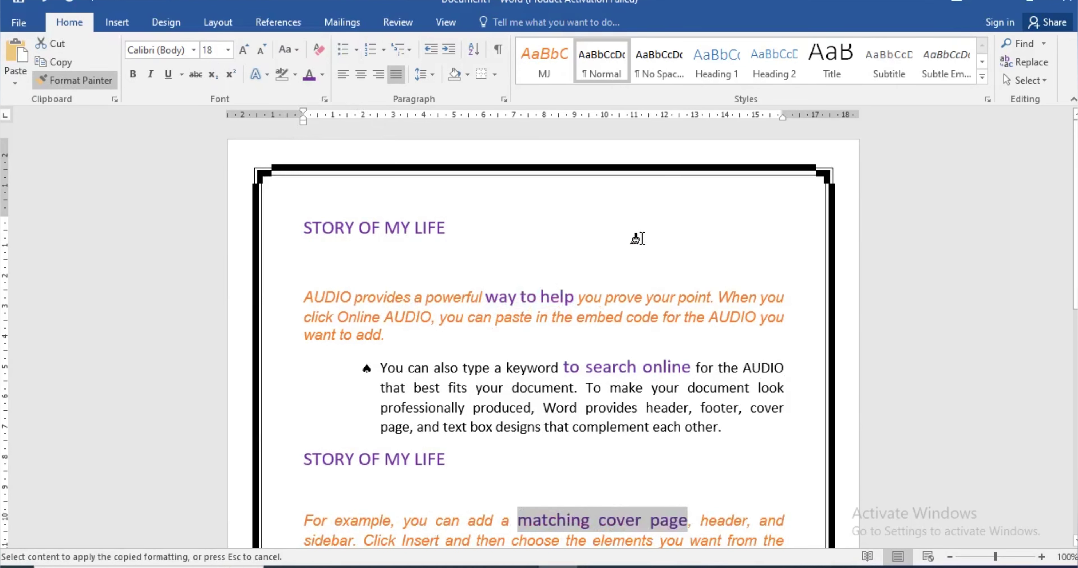
{"action": "left_click", "coordinate": [633, 222]}
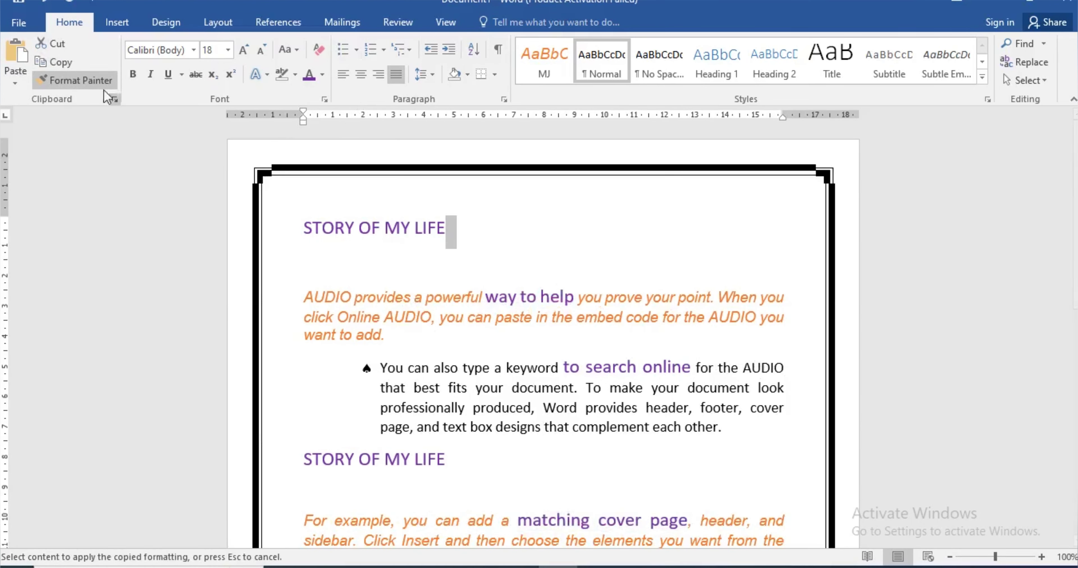
{"action": "left_click", "coordinate": [76, 80]}
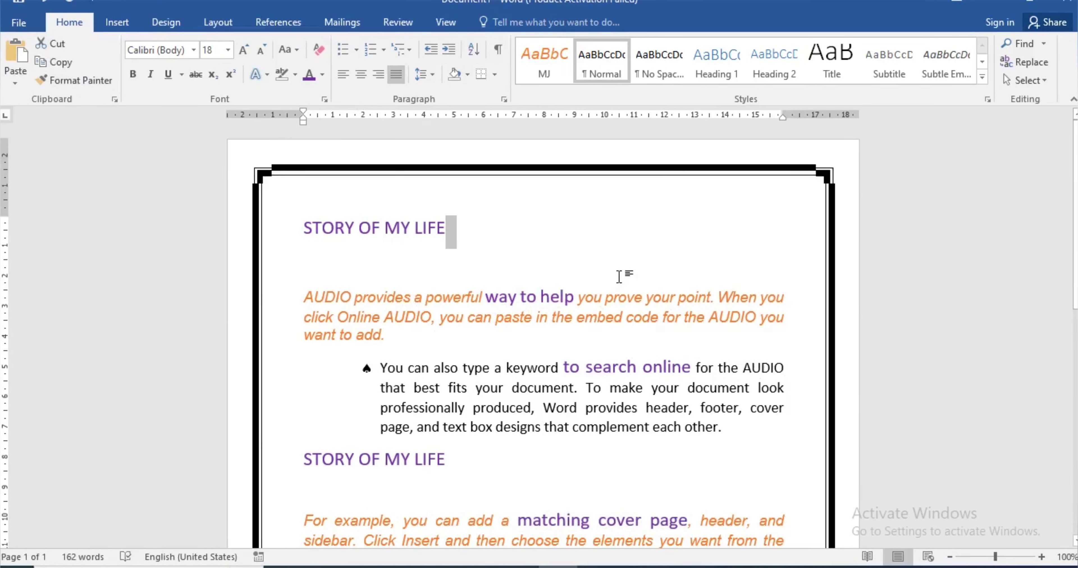
{"action": "left_click", "coordinate": [1033, 83]}
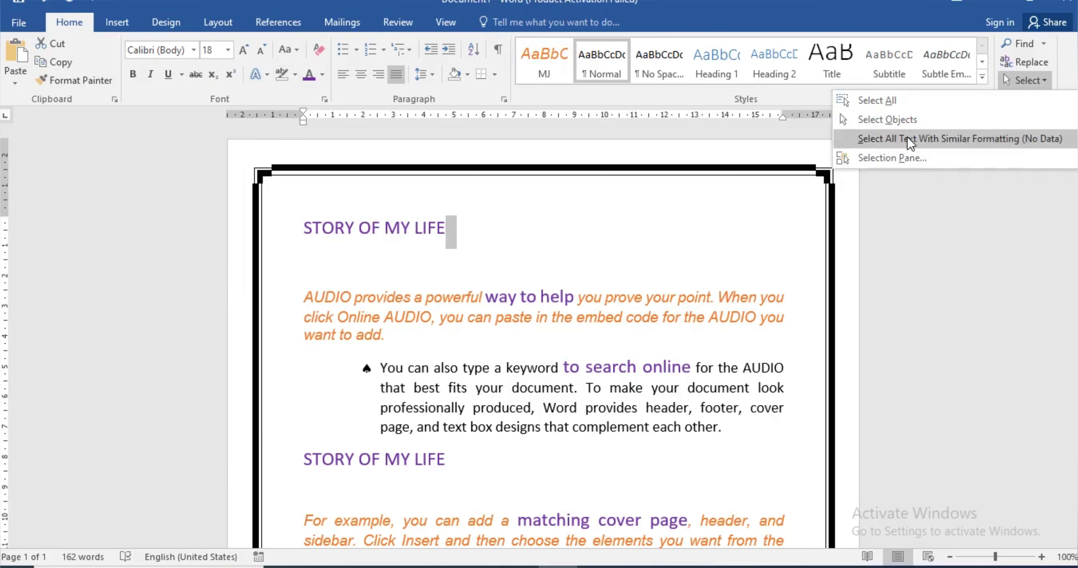
{"action": "left_click", "coordinate": [313, 308]}
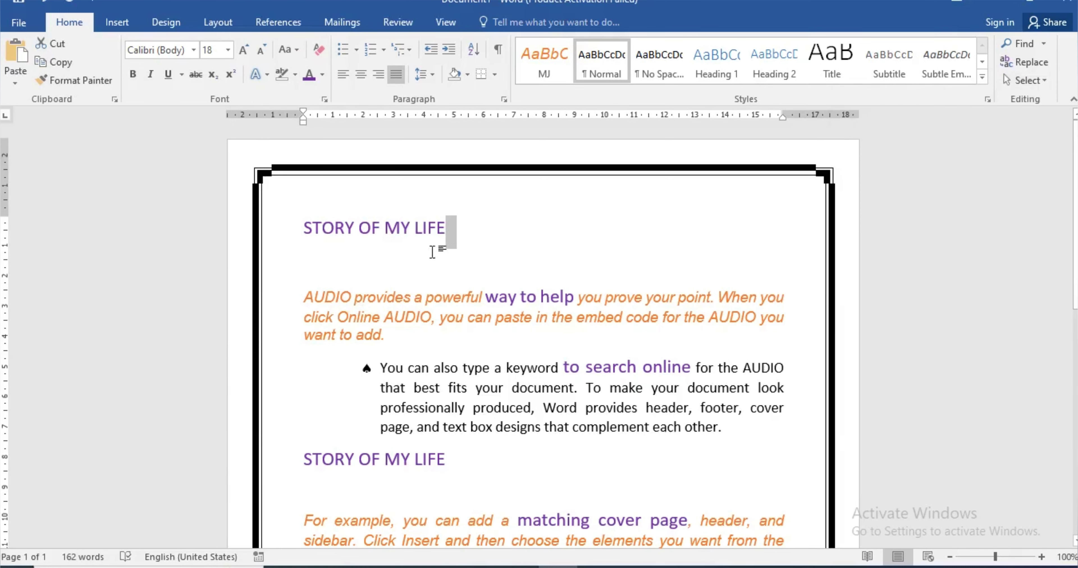
{"action": "left_click", "coordinate": [440, 242]}
{"action": "left_click_drag", "start_coordinate": [447, 233], "coordinate": [305, 235]}
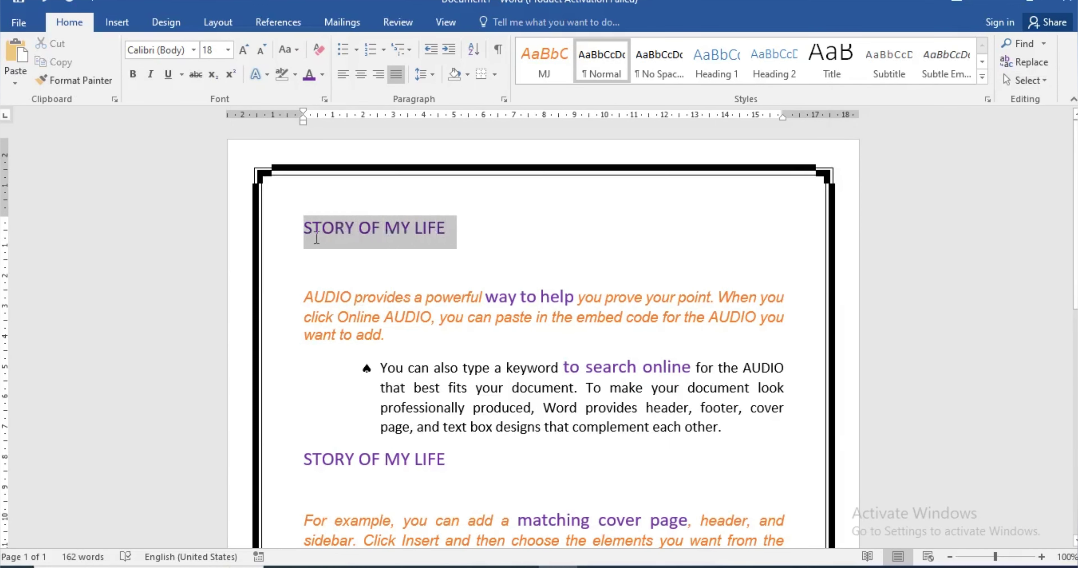
{"action": "left_click", "coordinate": [1012, 82]}
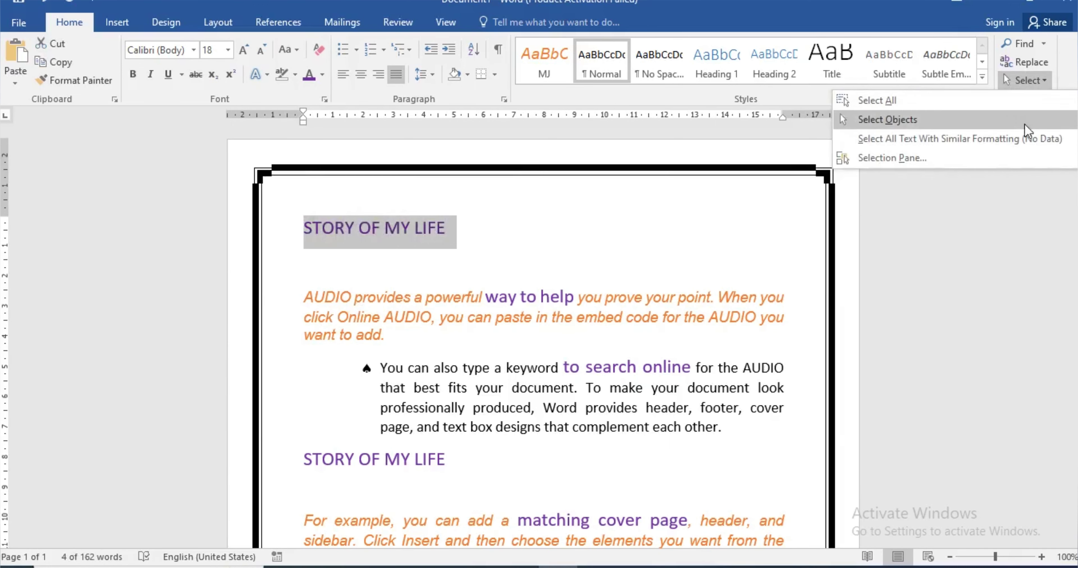
{"action": "left_click", "coordinate": [1017, 145]}
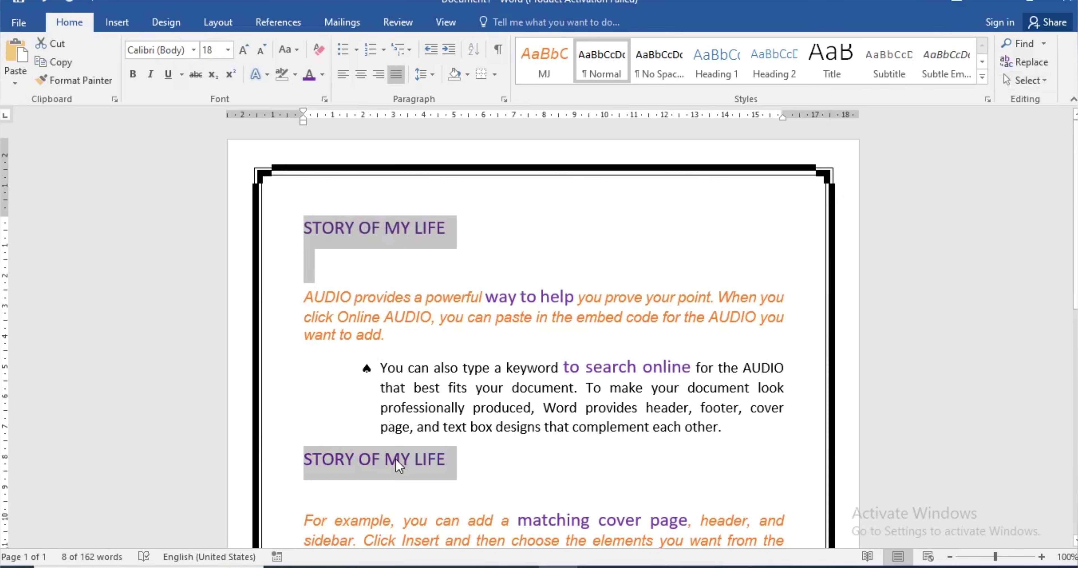
{"action": "scroll", "coordinate": [494, 348], "scroll_direction": "down", "scroll_amount": 2}
{"action": "scroll", "coordinate": [494, 348], "scroll_direction": "down", "scroll_amount": 3}
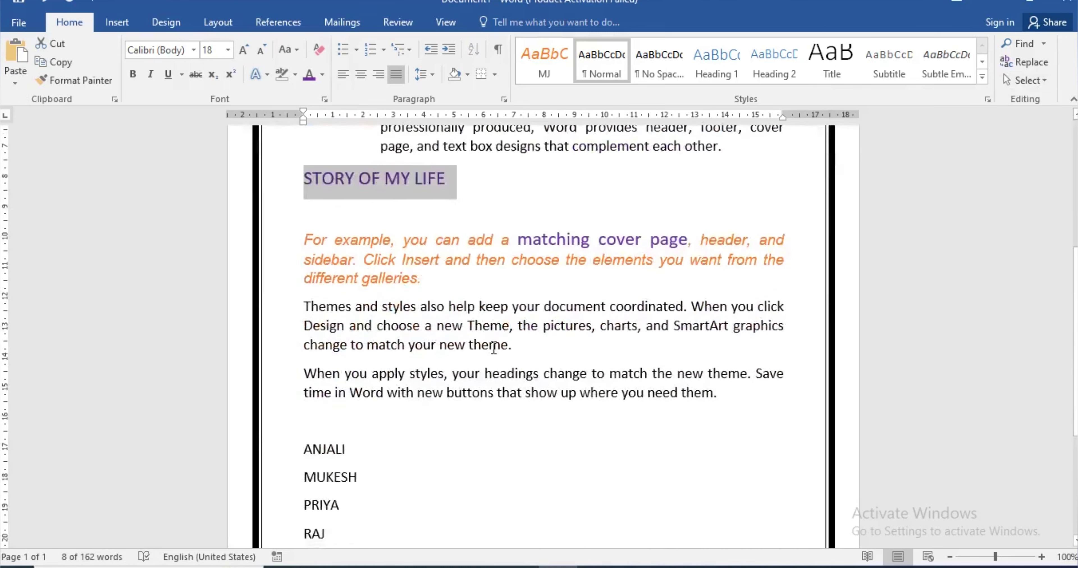
{"action": "scroll", "coordinate": [494, 348], "scroll_direction": "up", "scroll_amount": 5}
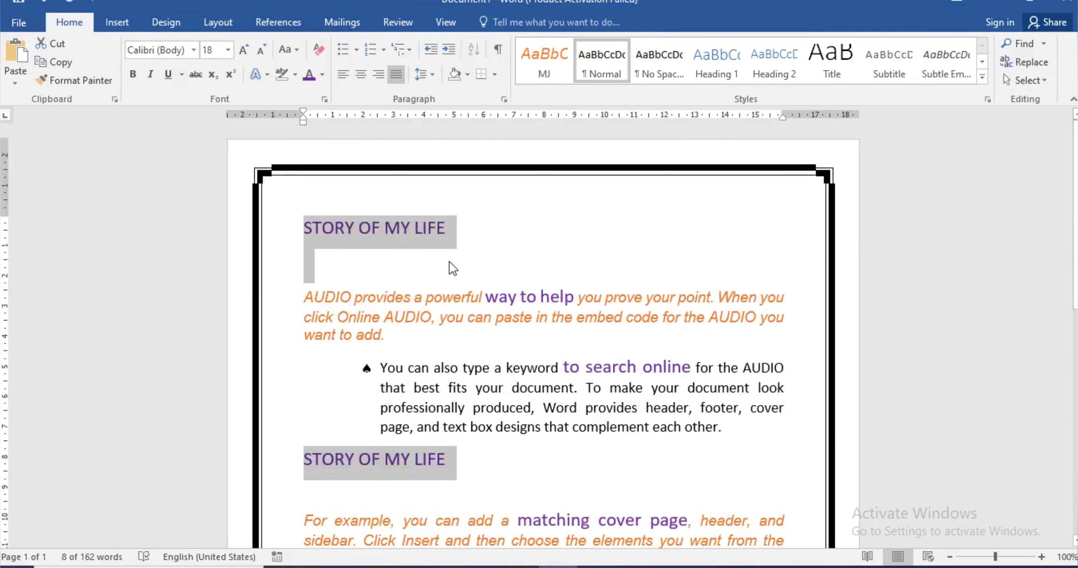
{"action": "left_click", "coordinate": [535, 459]}
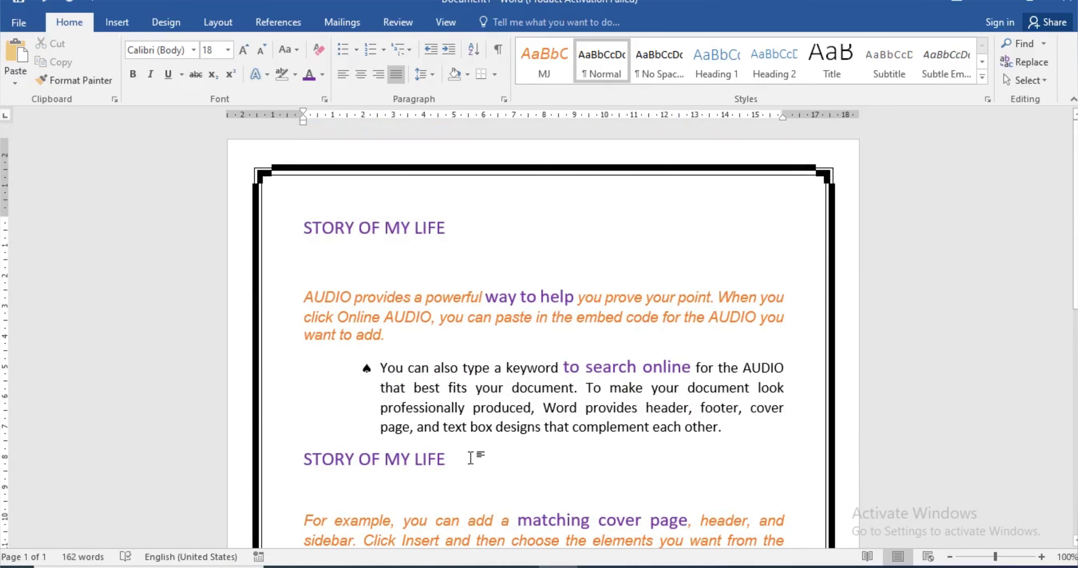
{"action": "left_click_drag", "start_coordinate": [479, 459], "coordinate": [273, 468]}
{"action": "key", "text": "ctrl+c"}
{"action": "scroll", "coordinate": [322, 480], "scroll_direction": "down", "scroll_amount": 2}
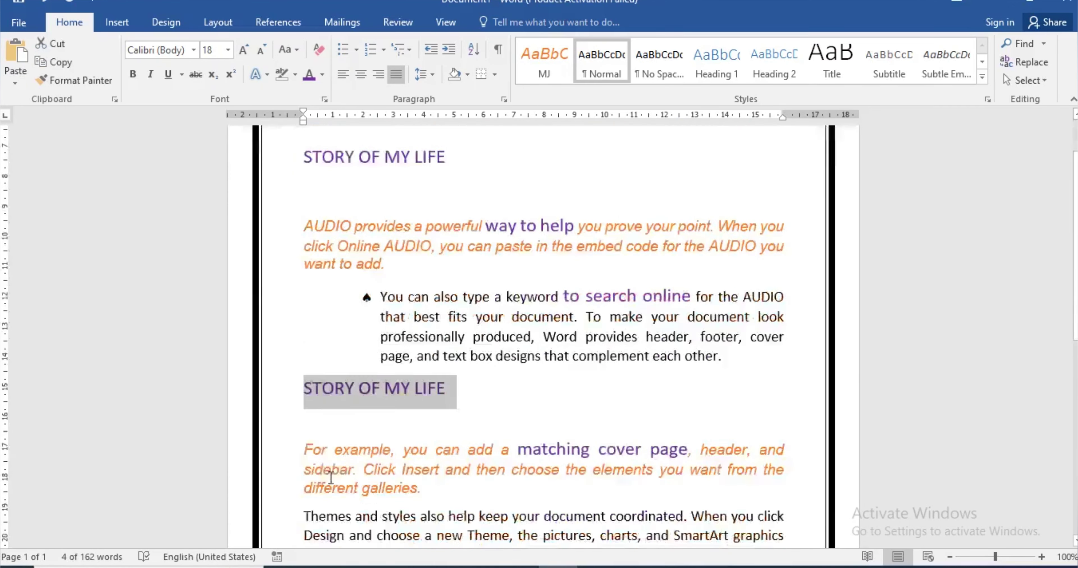
{"action": "scroll", "coordinate": [343, 418], "scroll_direction": "down", "scroll_amount": 8}
{"action": "scroll", "coordinate": [375, 327], "scroll_direction": "up", "scroll_amount": 10}
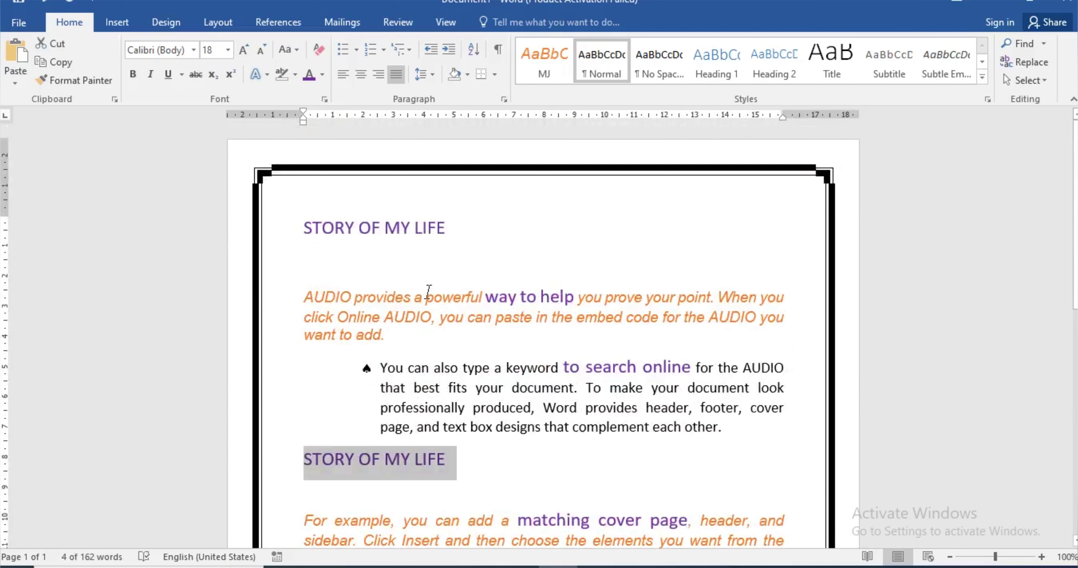
Step: Paste another STORY OF MY LIFE heading under the title and select all three similar headings
{"action": "left_click", "coordinate": [408, 272]}
{"action": "key", "text": "ctrl+v"}
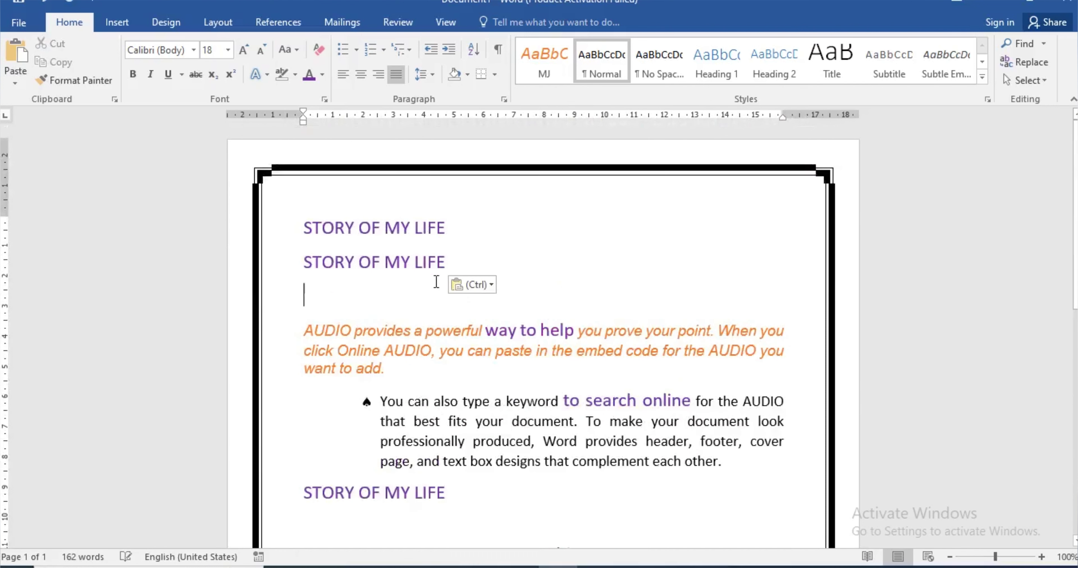
{"action": "left_click_drag", "start_coordinate": [455, 260], "coordinate": [305, 289]}
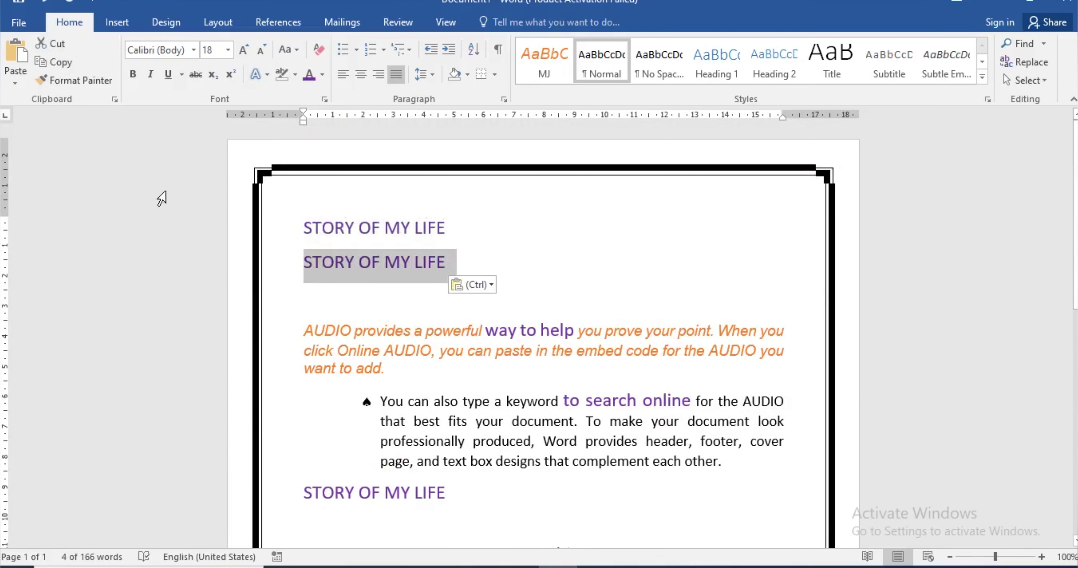
{"action": "left_click", "coordinate": [1030, 81]}
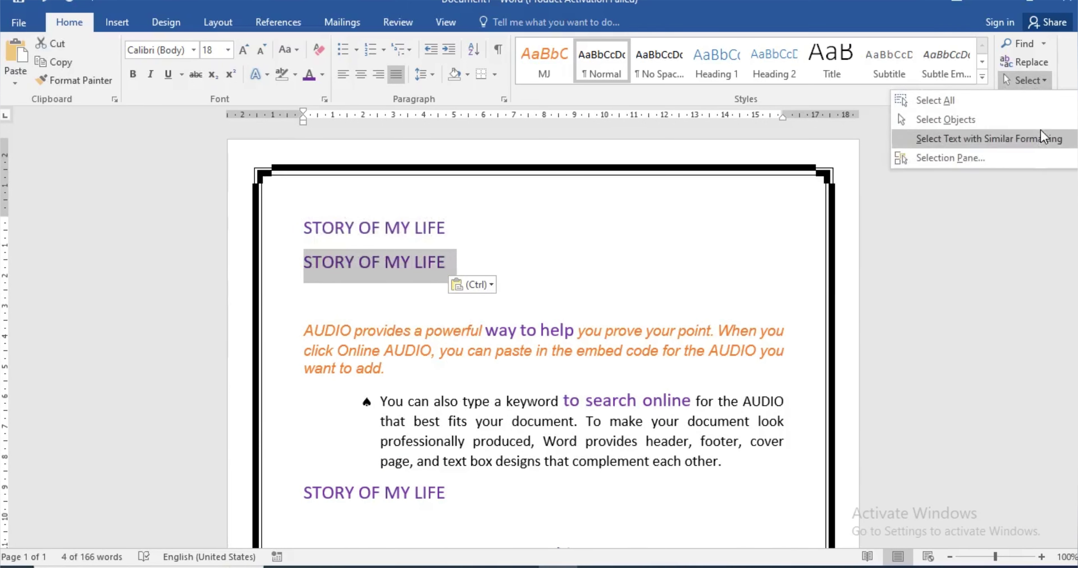
{"action": "left_click", "coordinate": [1039, 140]}
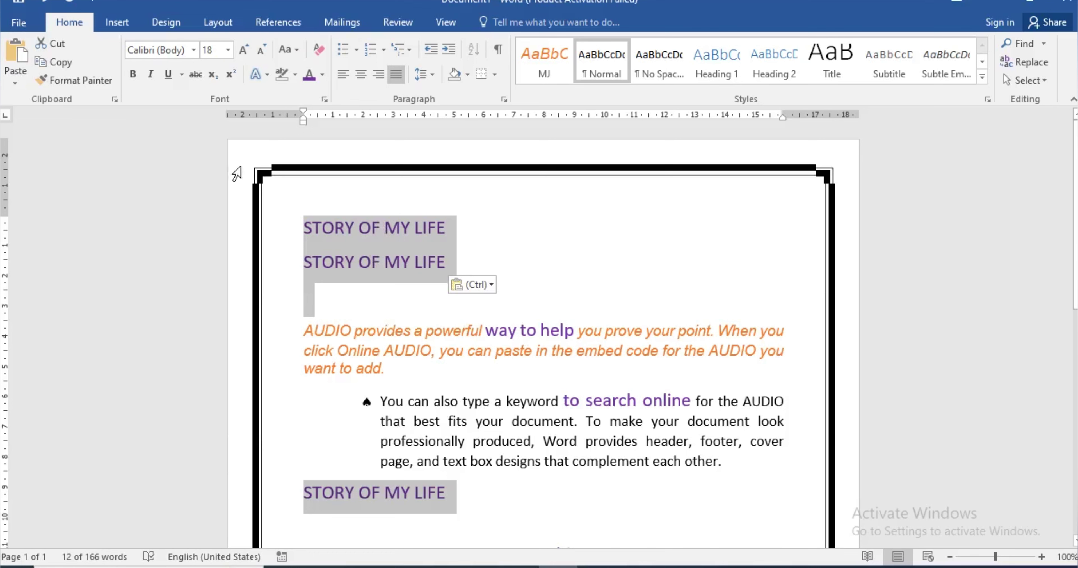
Step: Make the three headings 16 pt and green
{"action": "left_click", "coordinate": [244, 50]}
{"action": "left_click", "coordinate": [244, 49]}
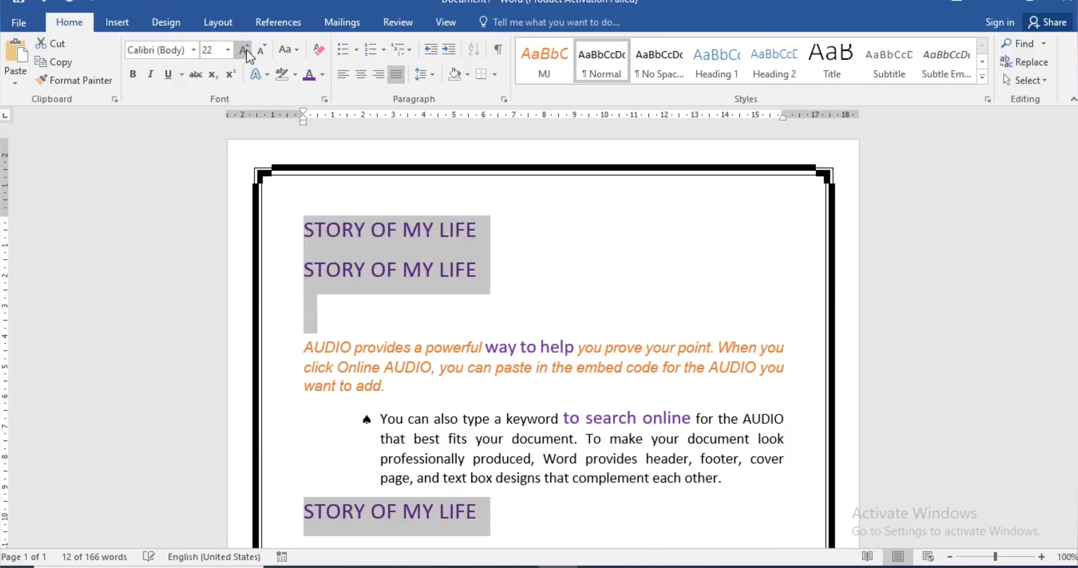
{"action": "left_click", "coordinate": [261, 50]}
{"action": "left_click", "coordinate": [261, 49]}
{"action": "left_click", "coordinate": [261, 50]}
{"action": "left_click", "coordinate": [323, 76]}
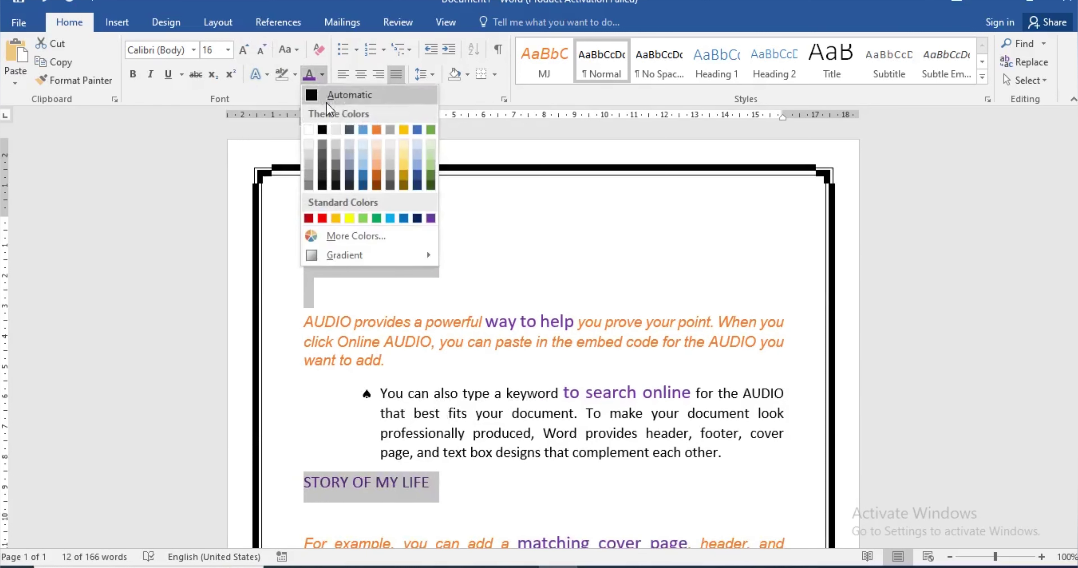
{"action": "left_click", "coordinate": [433, 129]}
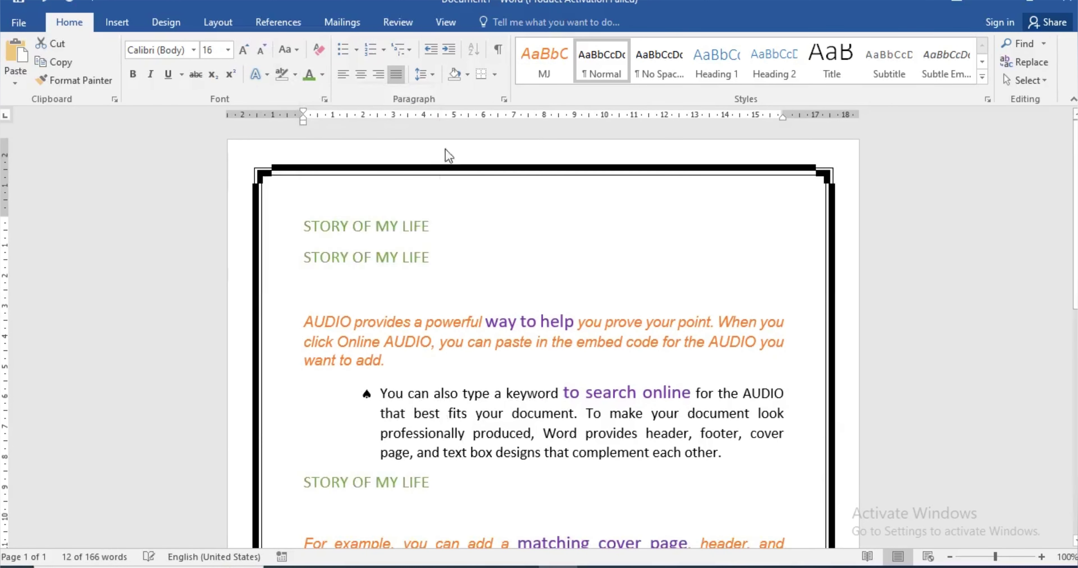
{"action": "left_click", "coordinate": [488, 238]}
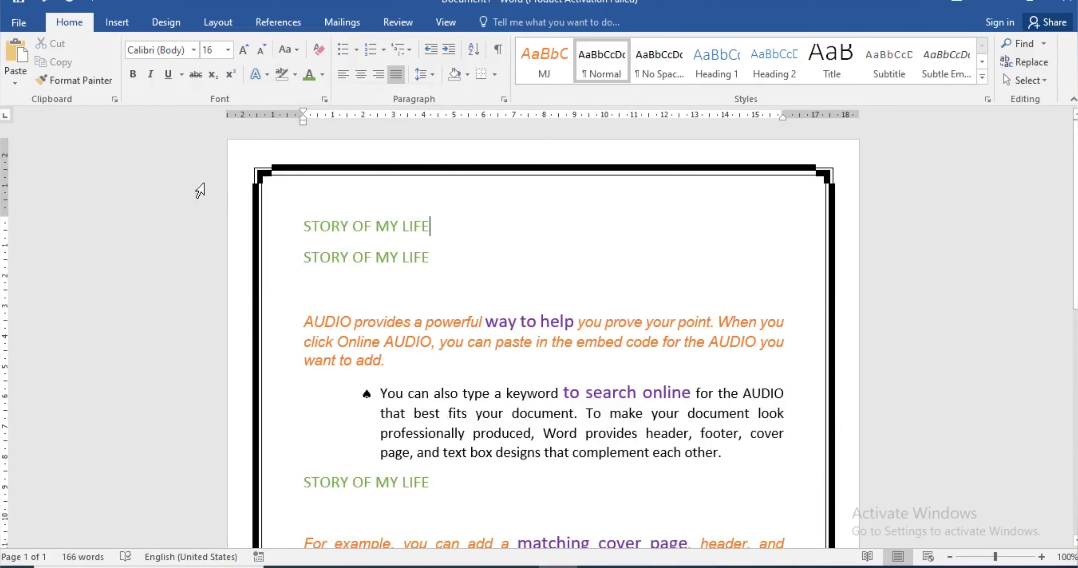